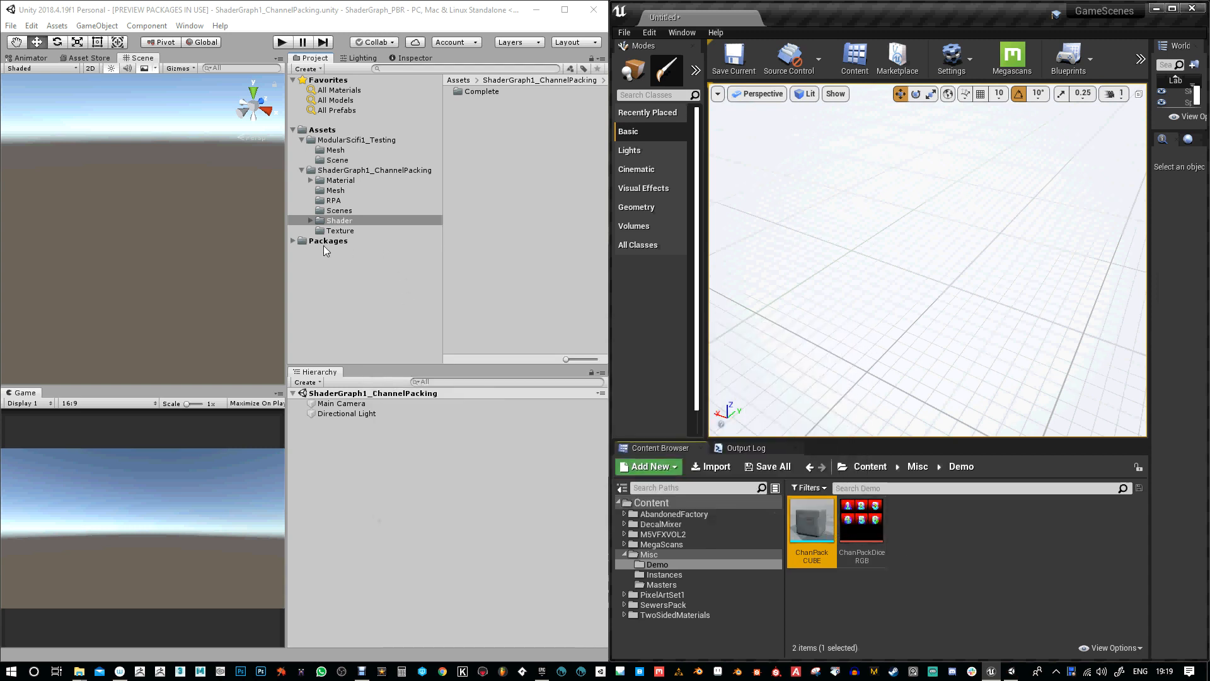
# Create a PBR Graph named PBR_ChannelPackedShader in the Unity project's Shader folder, after checking the Mesh and Texture folders
pyautogui.click(326, 191)
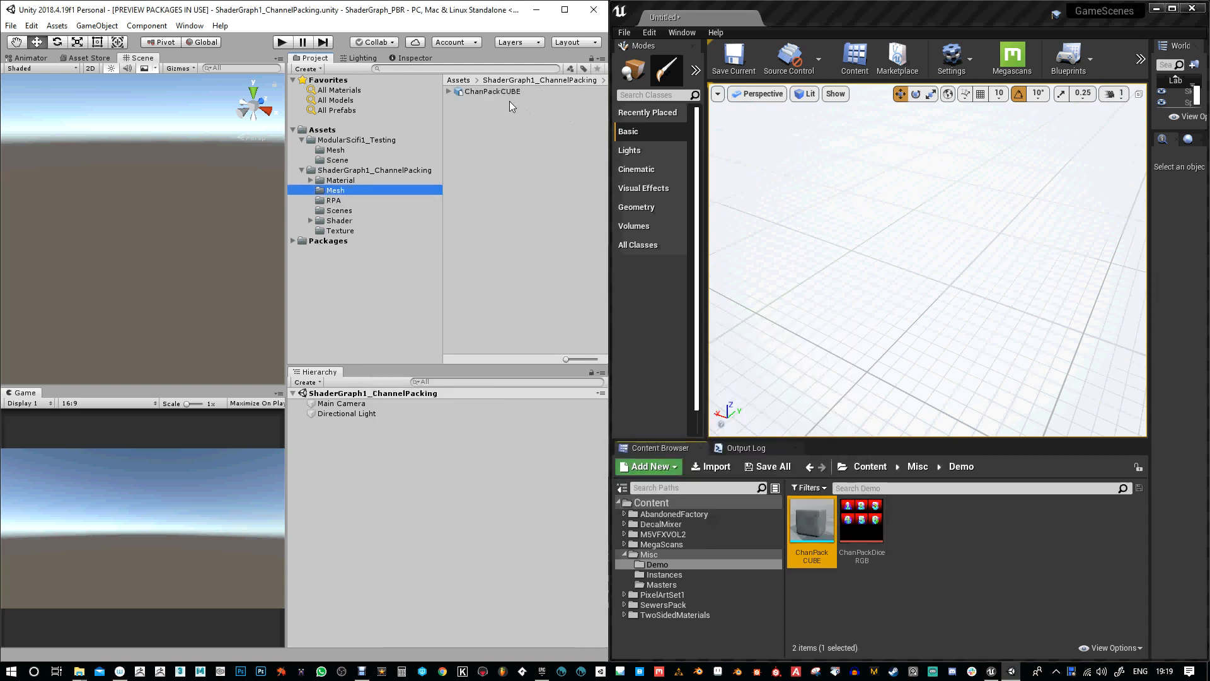
pyautogui.click(340, 231)
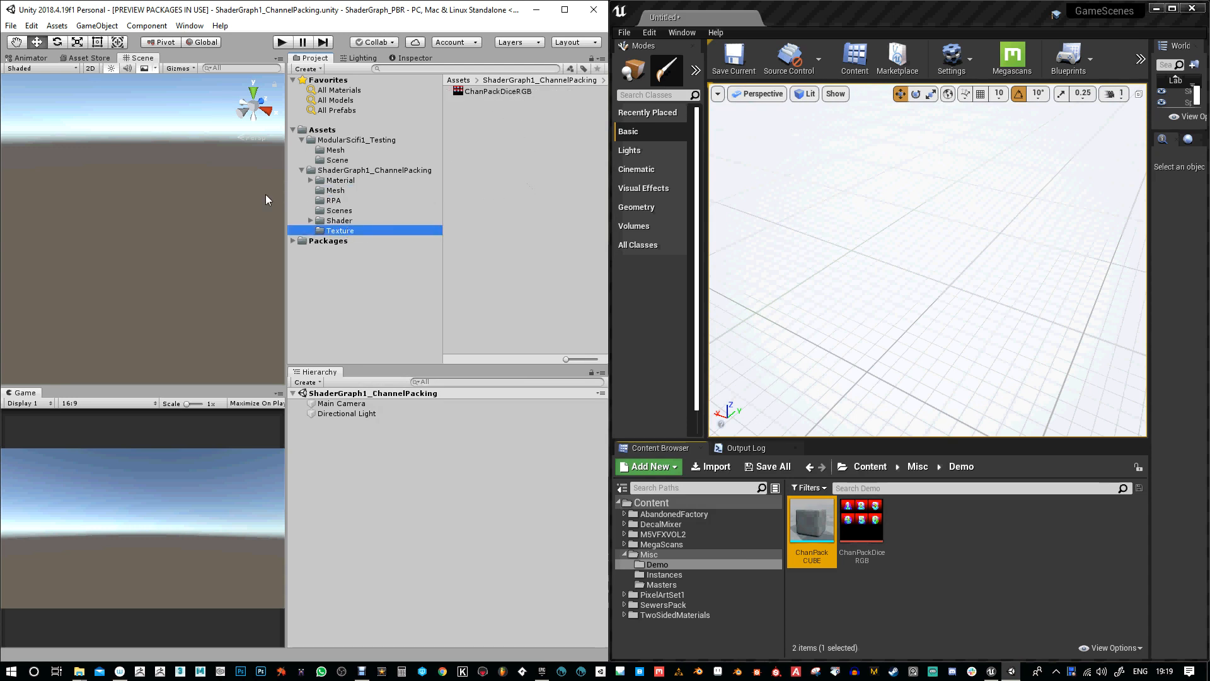
pyautogui.click(353, 221)
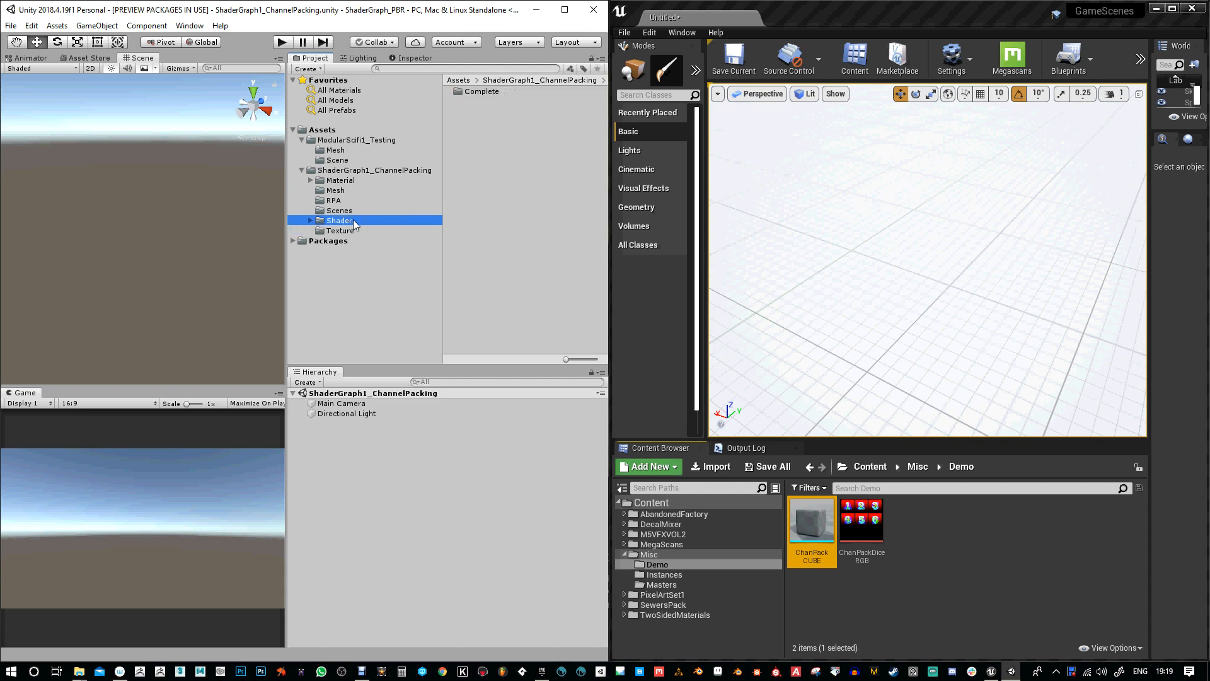
pyautogui.rightClick(475, 151)
pyautogui.moveTo(567, 154)
pyautogui.moveTo(730, 188)
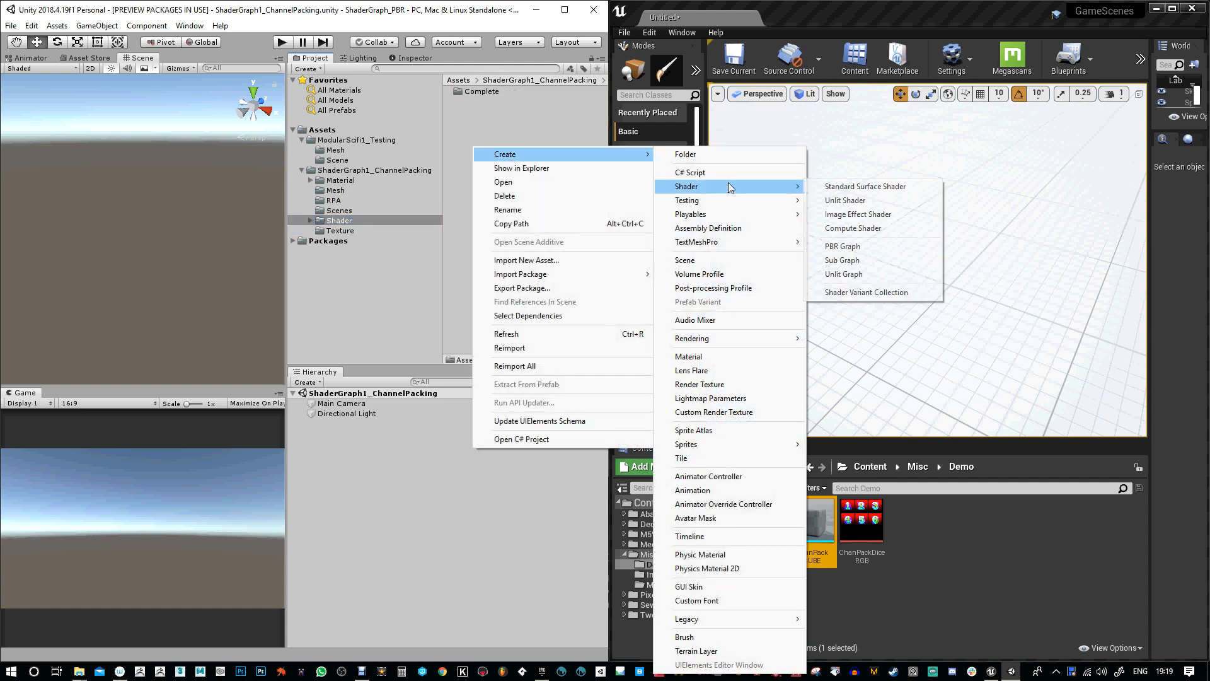
pyautogui.click(869, 251)
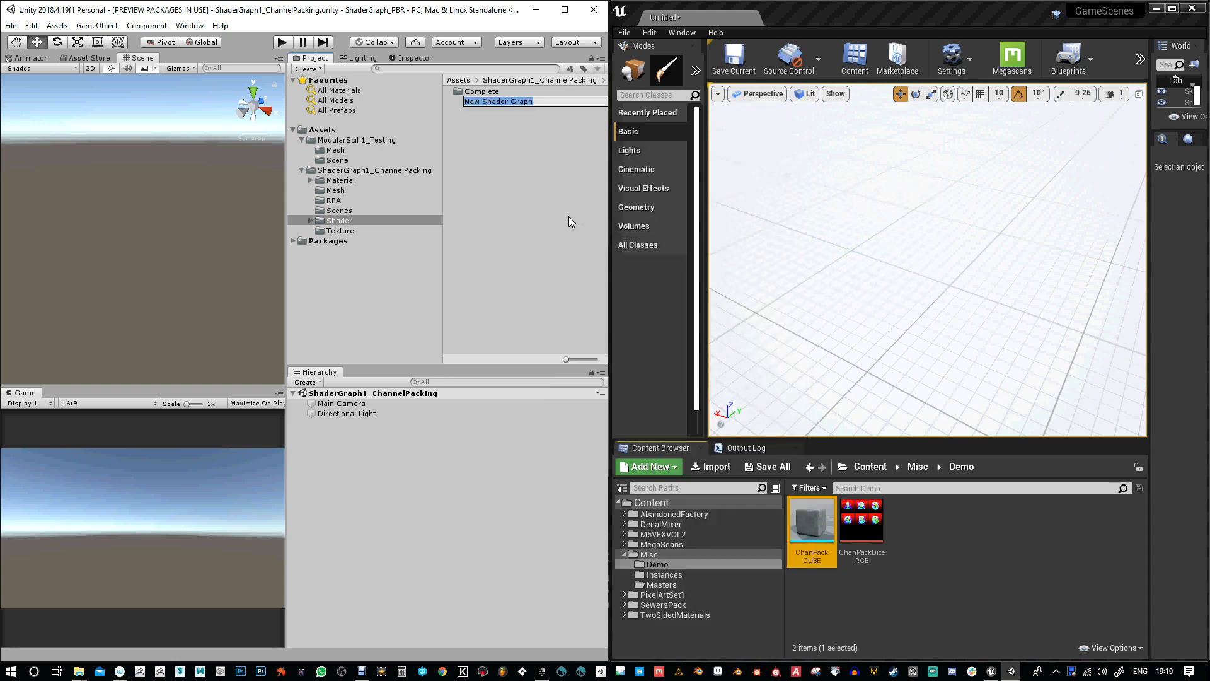
pyautogui.write('PBR_ChannelPacked')
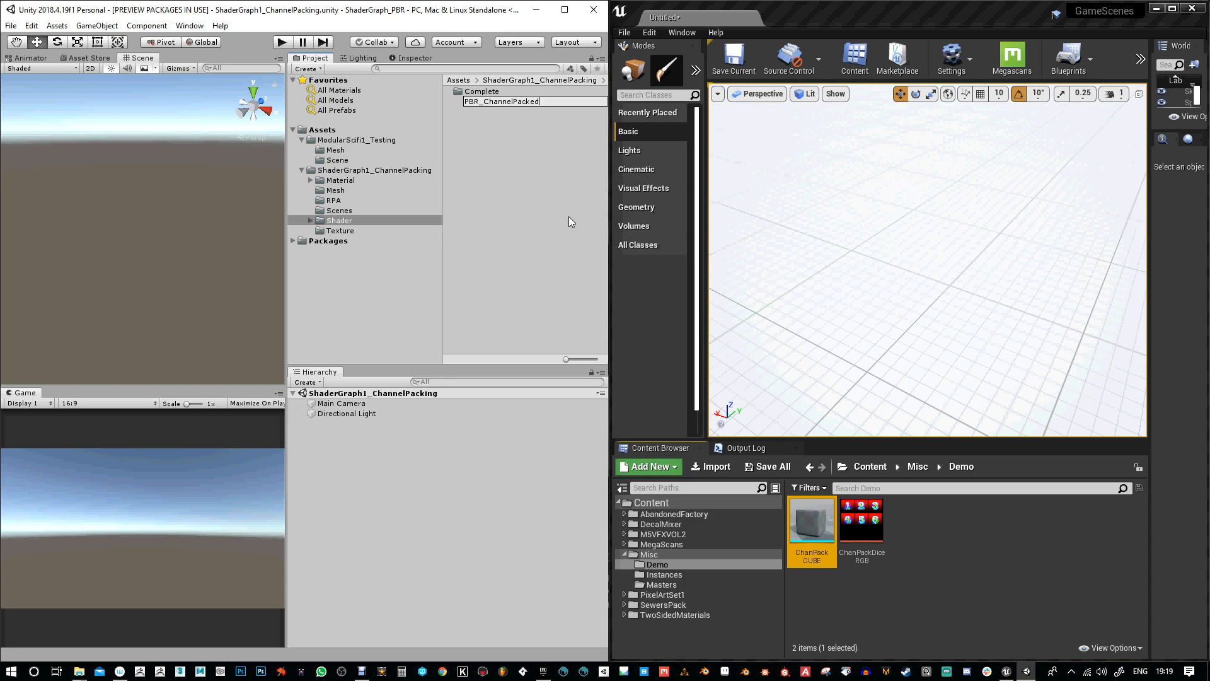
pyautogui.write('Shader')
pyautogui.press('Return')
# Switch to Unreal and create a material named PBR_ChannelPackedShader in the Misc/Demo content folder
pyautogui.rightClick(948, 547)
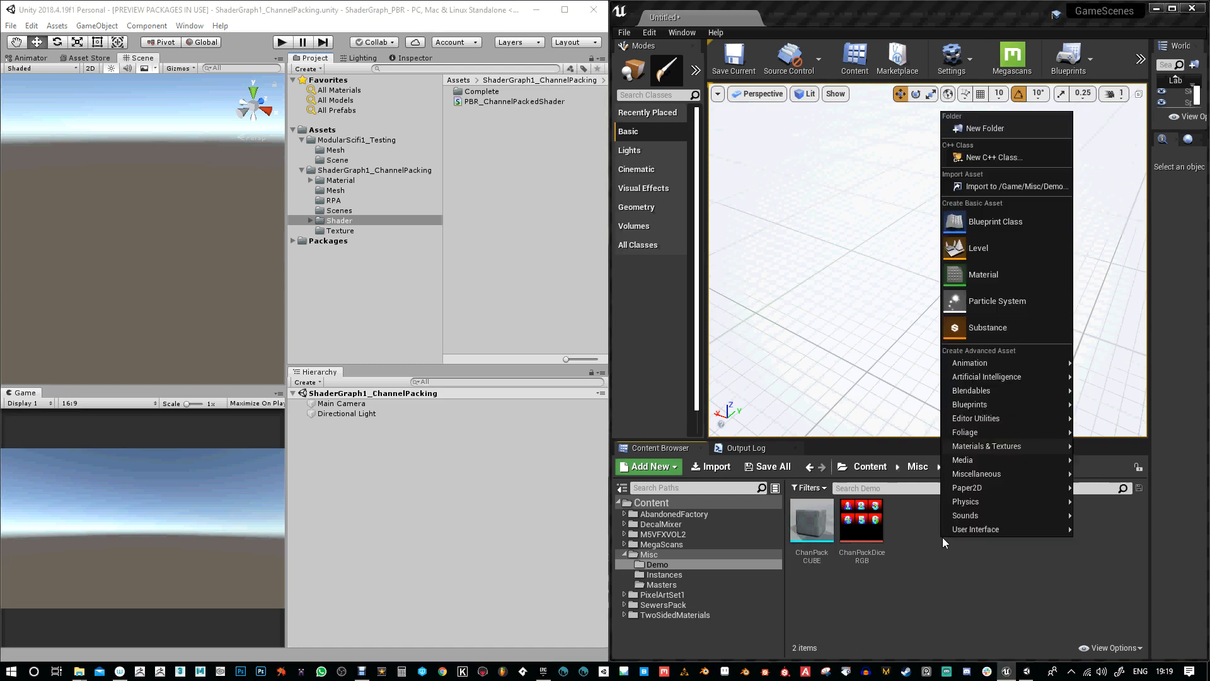
pyautogui.click(973, 276)
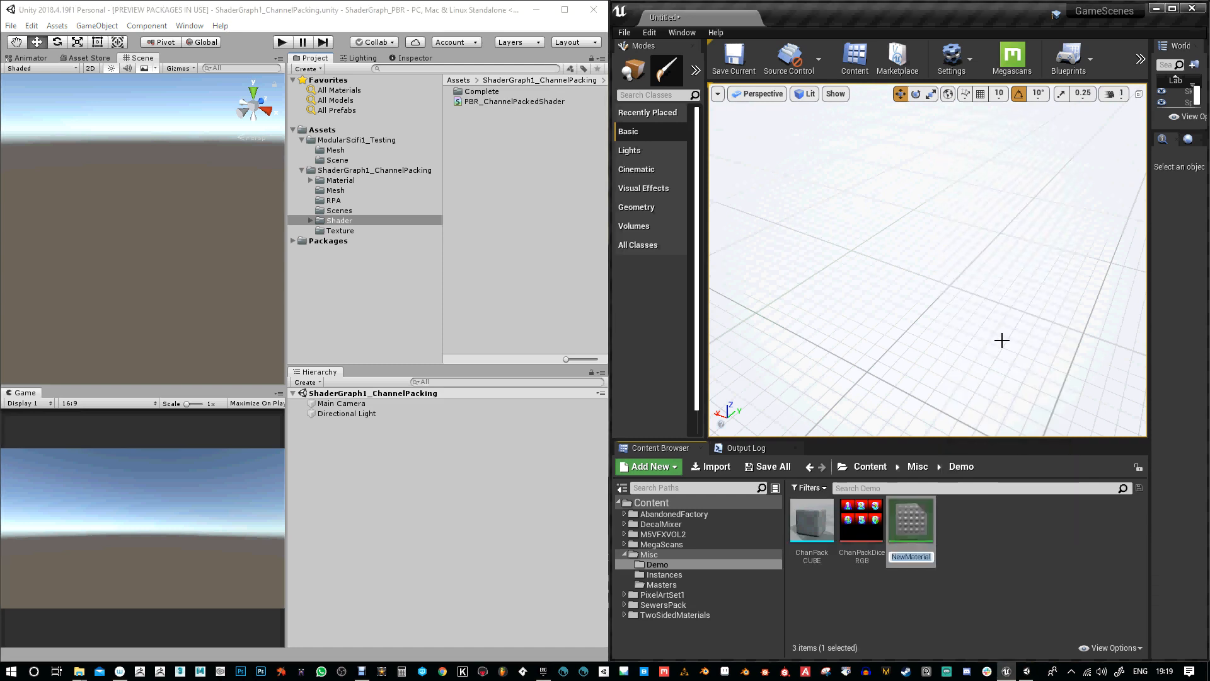
pyautogui.write('P')
pyautogui.write('BR_Chan')
pyautogui.write('nelPackedShader')
pyautogui.press('Return')
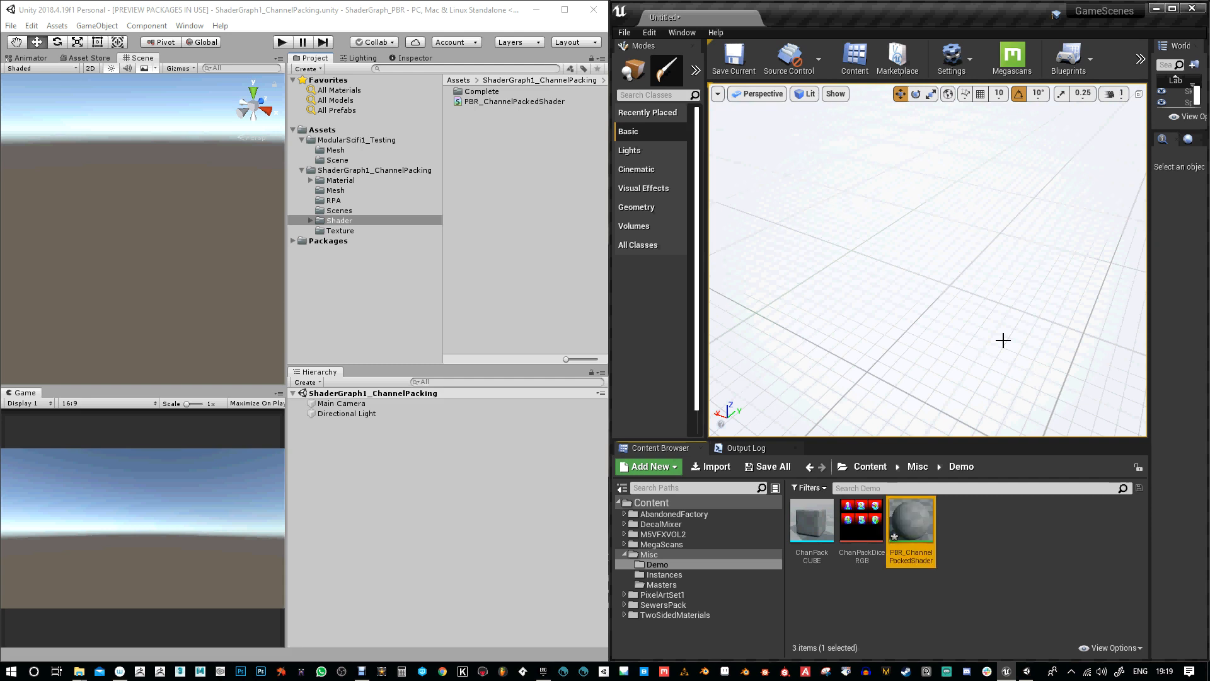
# Open the PBR_ChannelPackedShader material and rearrange its editor for graph space beside Unity, closing the Palette and moving the result node aside
pyautogui.doubleClick(911, 520)
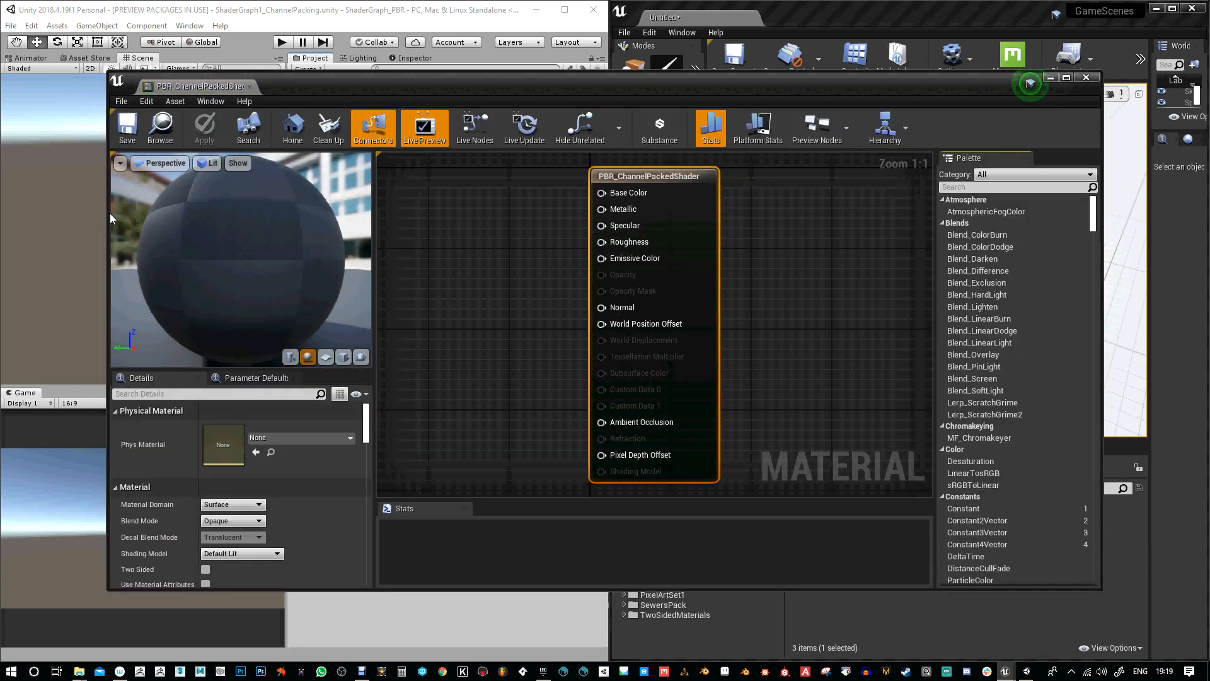
pyautogui.moveTo(107, 218); pyautogui.dragTo(615, 219)
pyautogui.moveTo(1103, 268); pyautogui.dragTo(1187, 277)
pyautogui.scroll(-1, 890, 271)
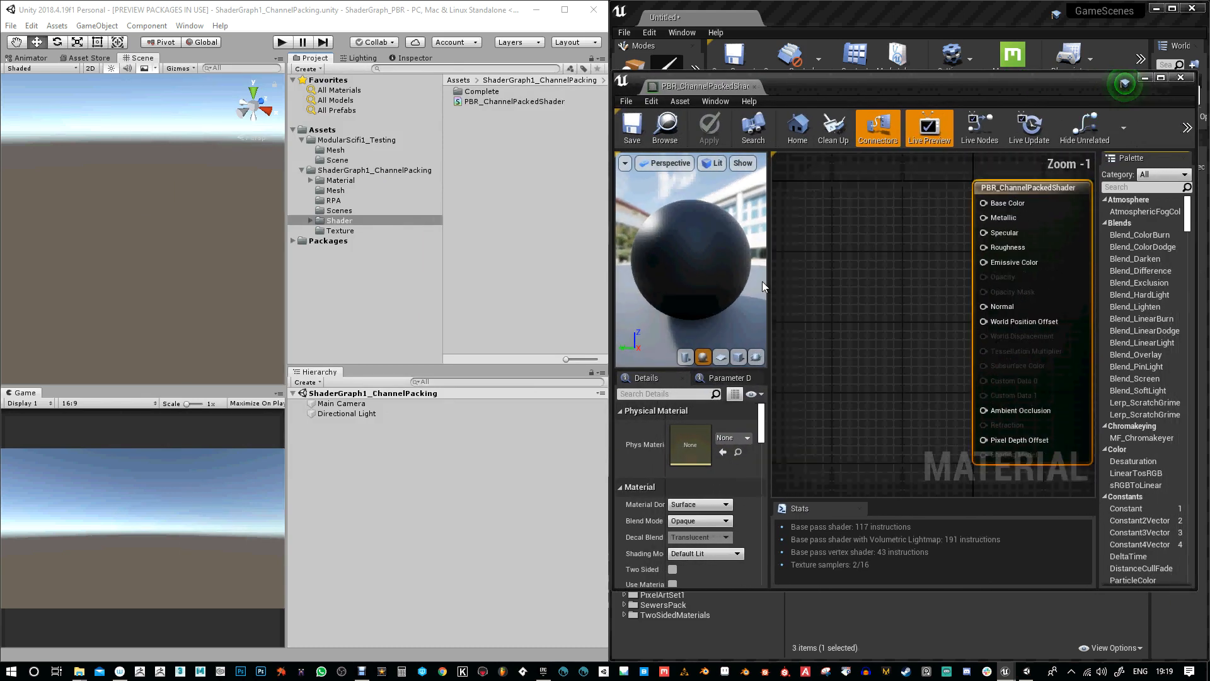
pyautogui.moveTo(770, 283); pyautogui.dragTo(713, 285)
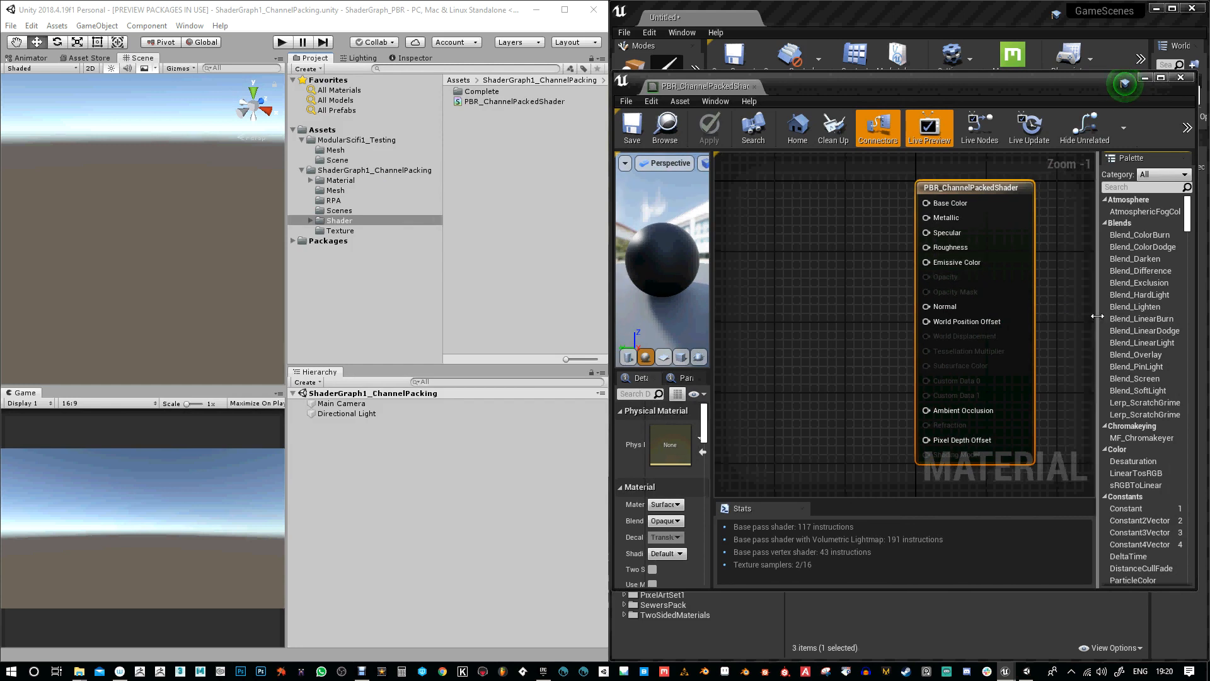
pyautogui.click(1184, 159)
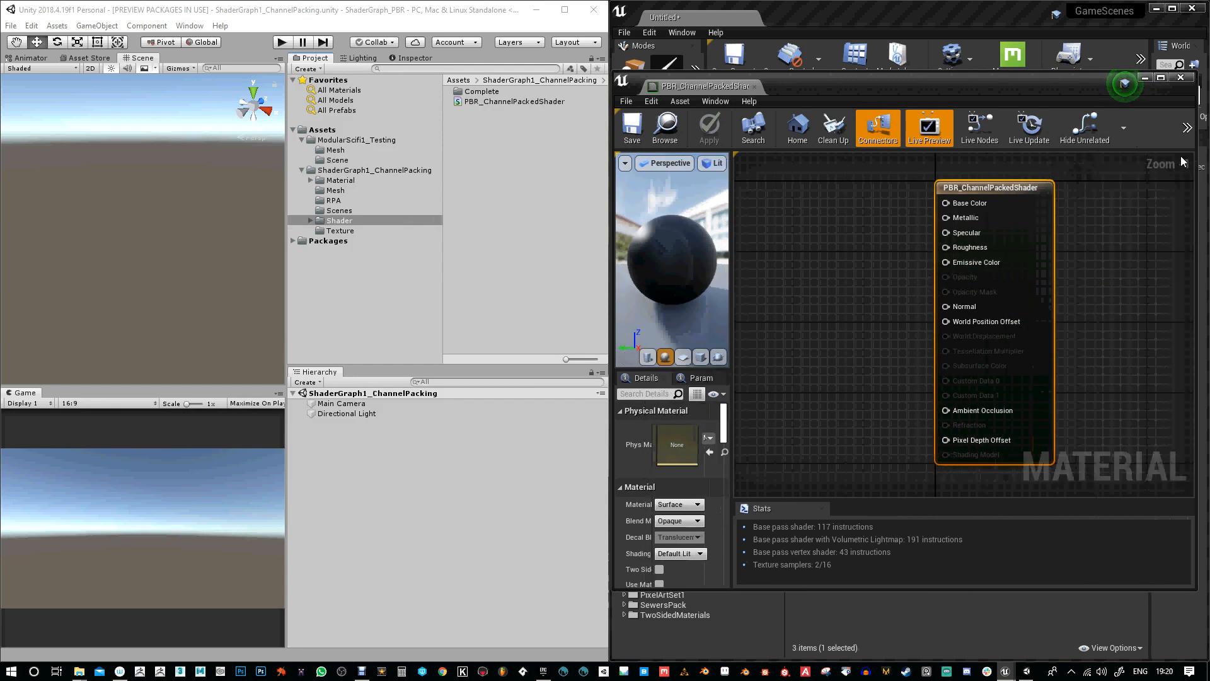
pyautogui.moveTo(1018, 199); pyautogui.dragTo(1150, 208)
# Switch to Unity and open the PBR_ChannelPackedShader graph in the shader editor
pyautogui.click(510, 102)
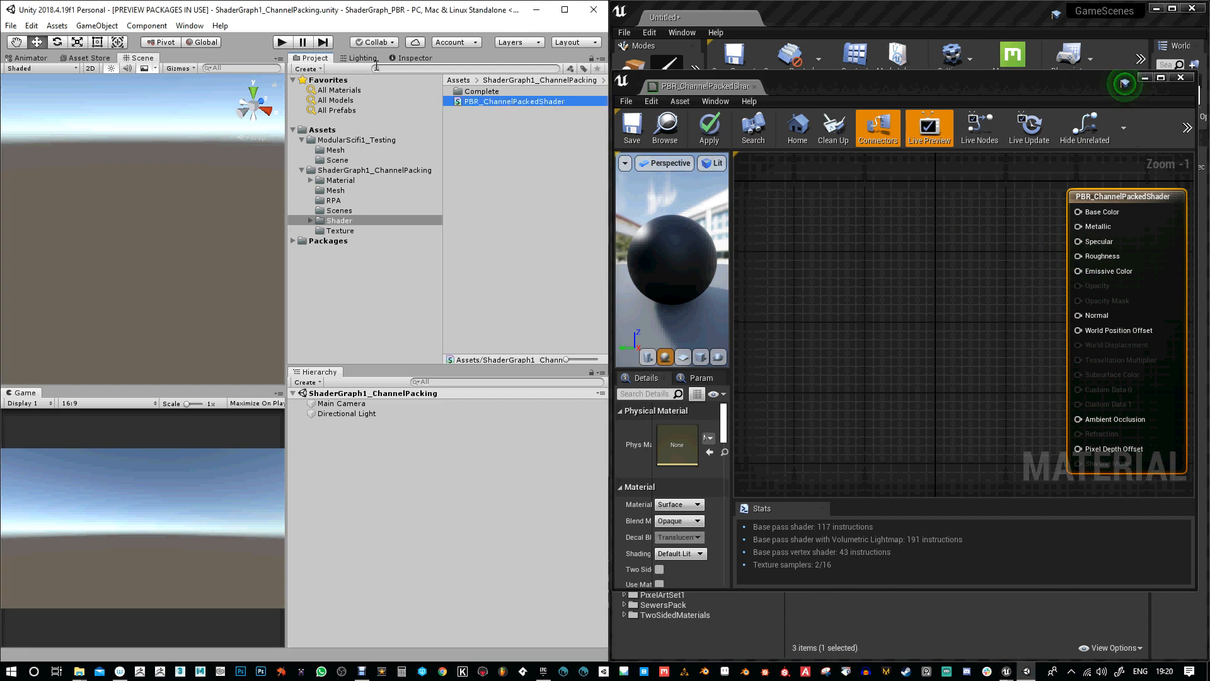
pyautogui.click(409, 58)
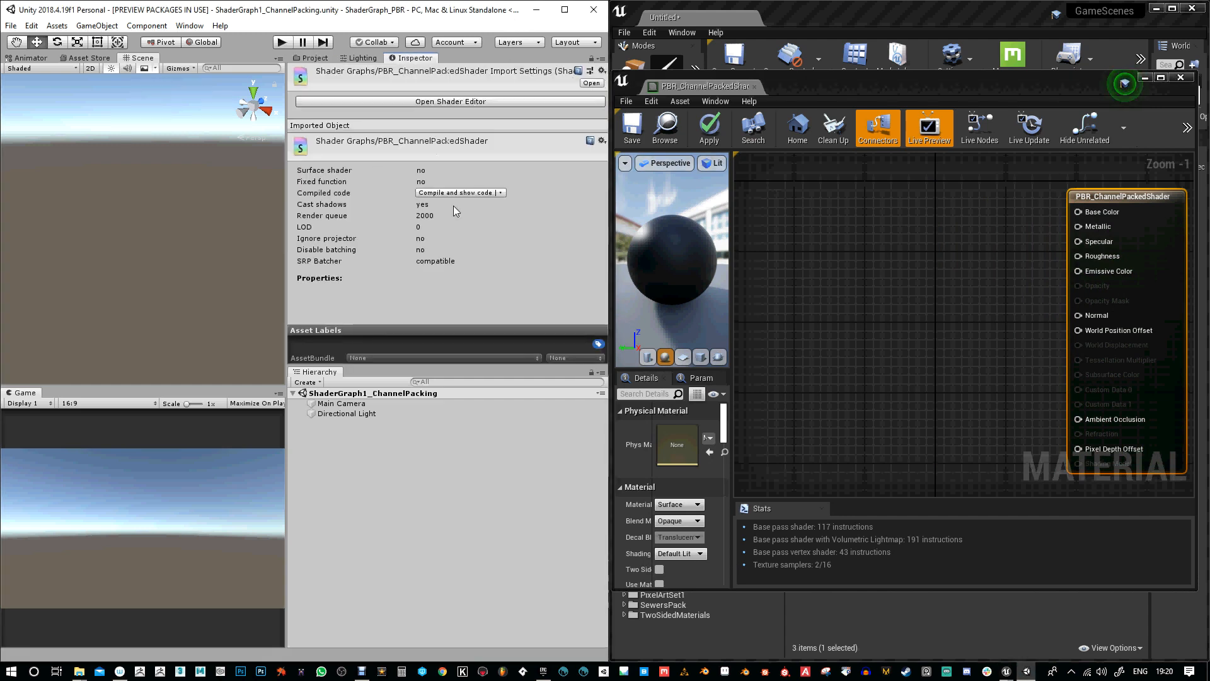
pyautogui.click(418, 102)
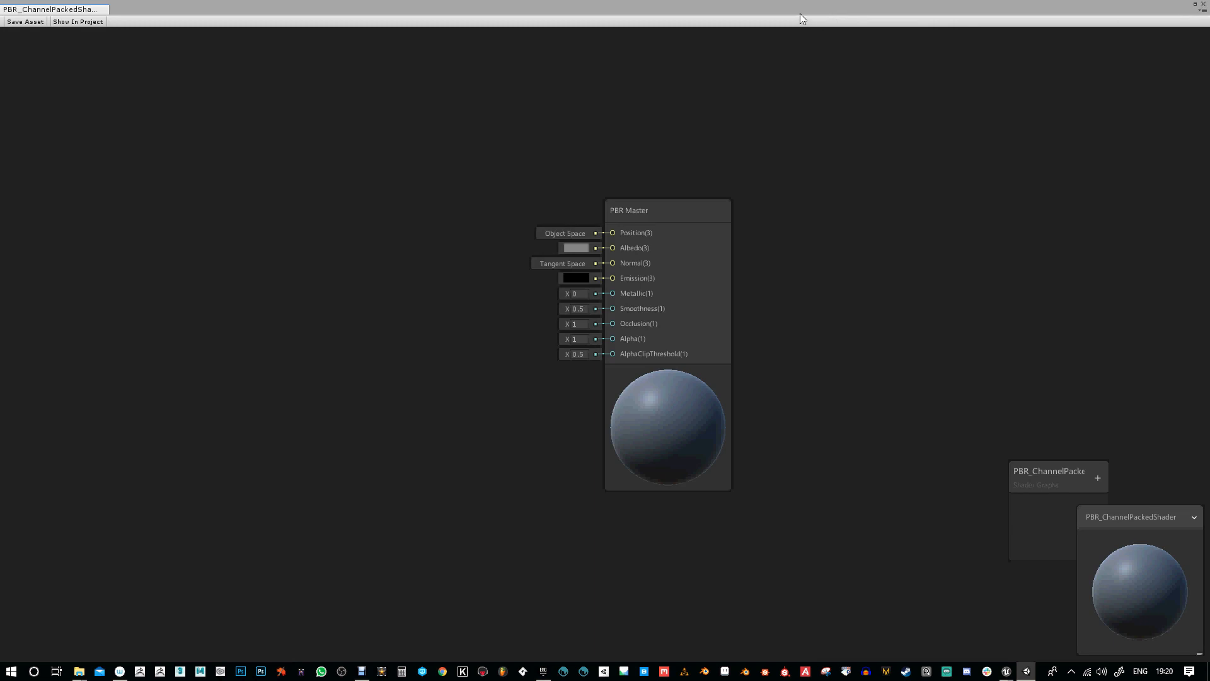
# Fit the shader graph window beside the Unreal material editor and move the Blackboard clear of the PBR Master node
pyautogui.moveTo(545, 11); pyautogui.dragTo(555, 10)
pyautogui.moveTo(1190, 23); pyautogui.dragTo(486, 101)
pyautogui.moveTo(306, 67); pyautogui.dragTo(433, 6)
pyautogui.moveTo(536, 166); pyautogui.dragTo(408, 108, button='middle')
pyautogui.moveTo(483, 468); pyautogui.dragTo(63, 53)
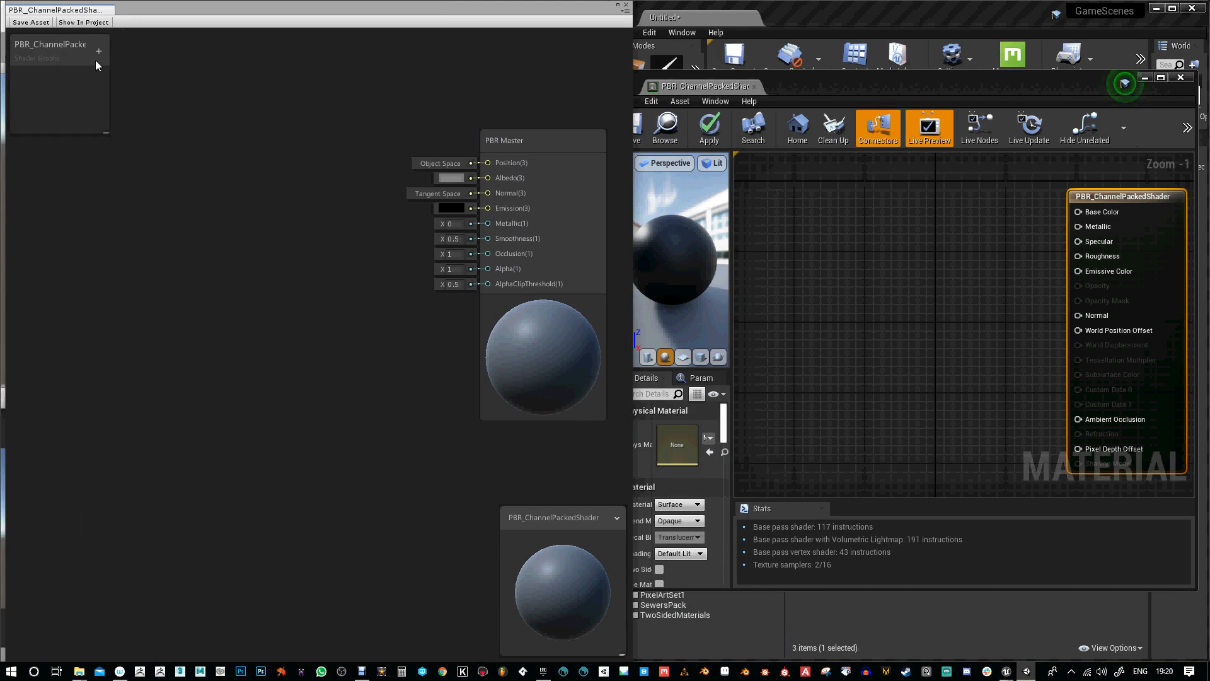
# Switch to the Unreal material graph, add a Texture Sample node and assign it the ChanPackDiceRGB texture
pyautogui.click(926, 228)
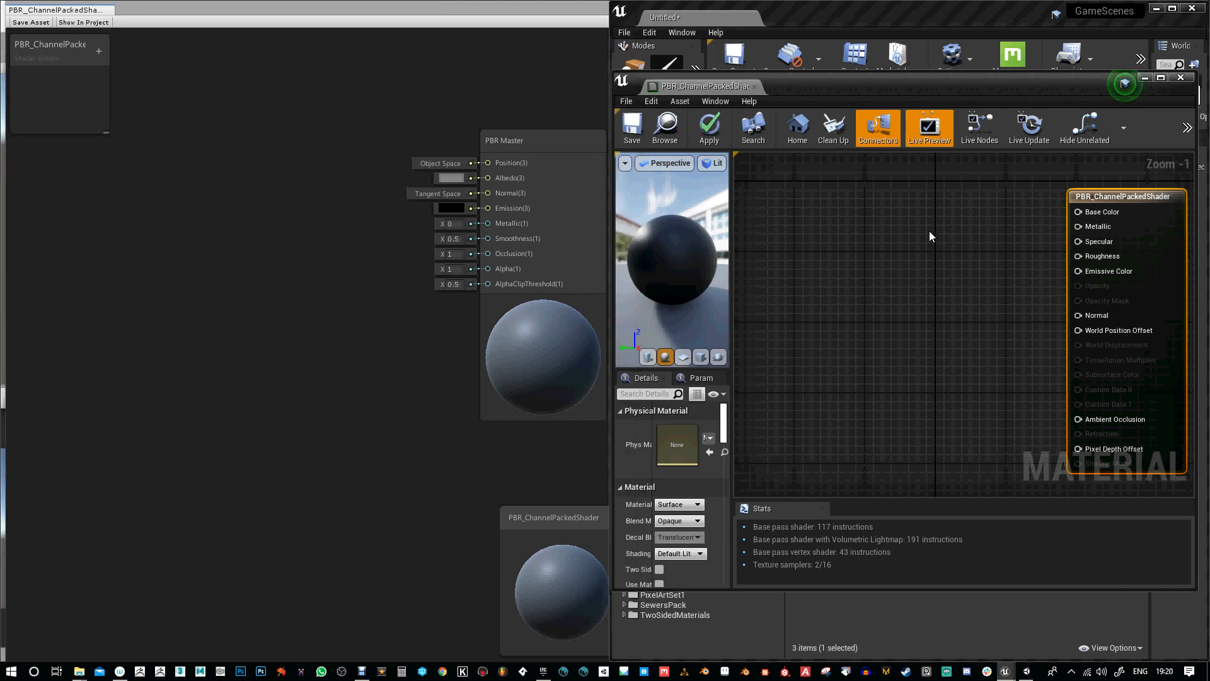
pyautogui.click(825, 217)
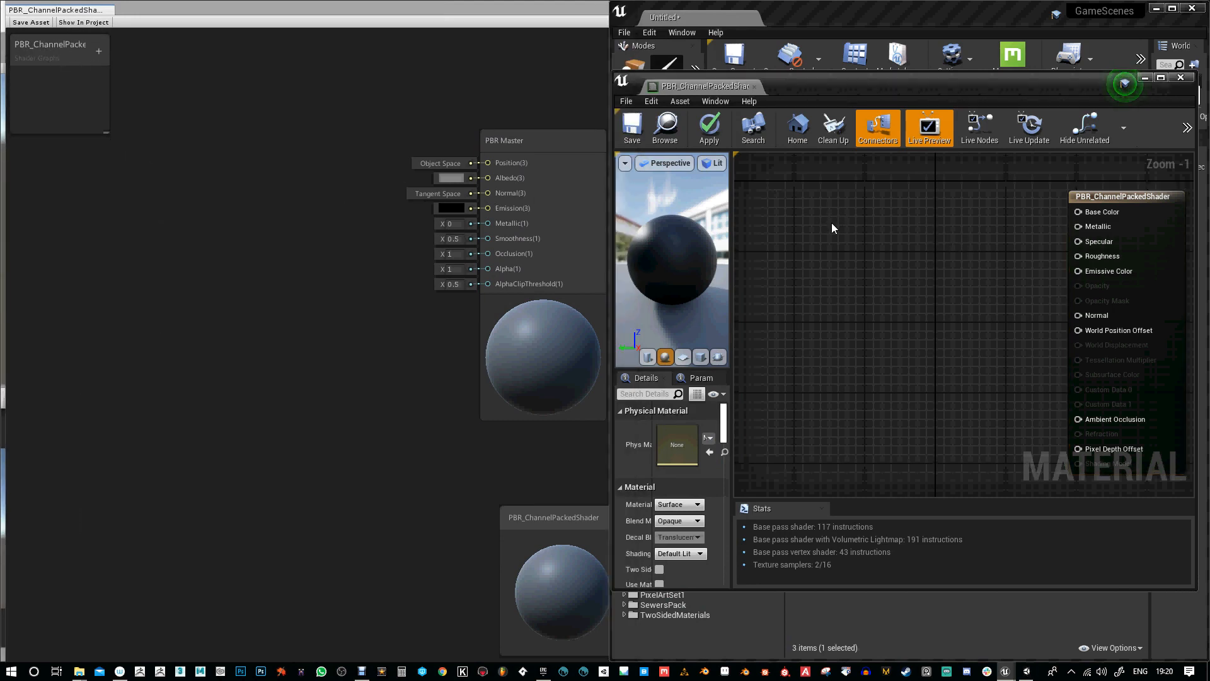
pyautogui.click(839, 235)
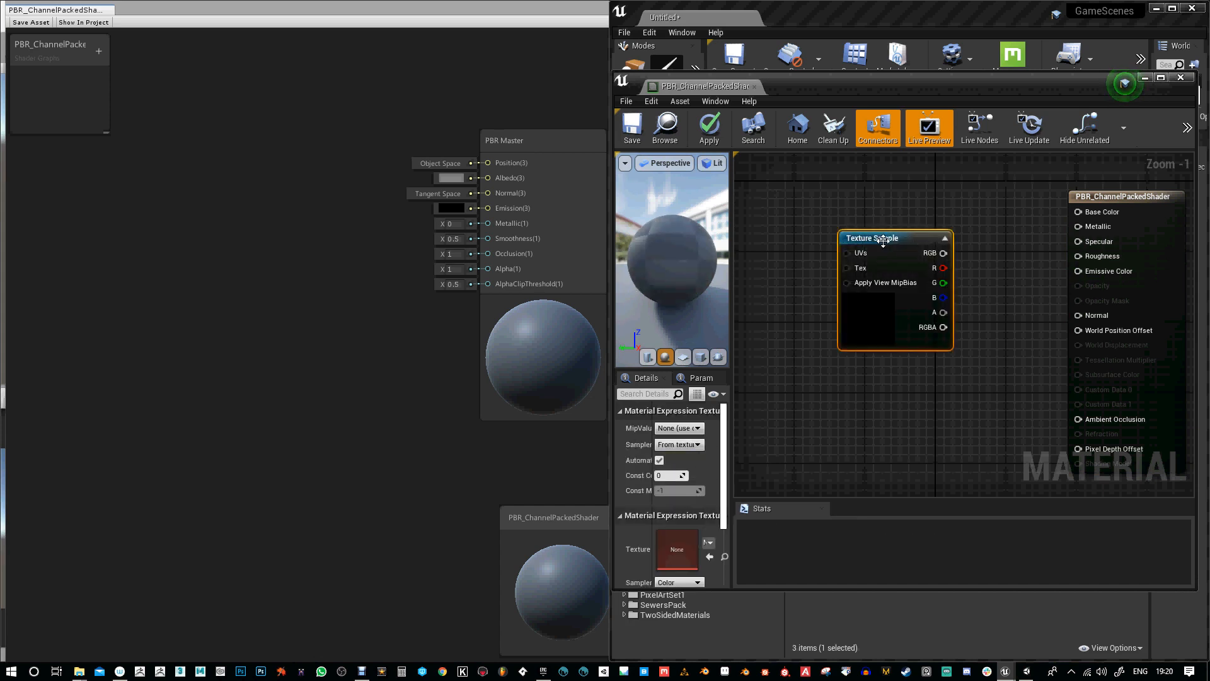
pyautogui.moveTo(838, 235); pyautogui.dragTo(830, 220)
pyautogui.click(708, 543)
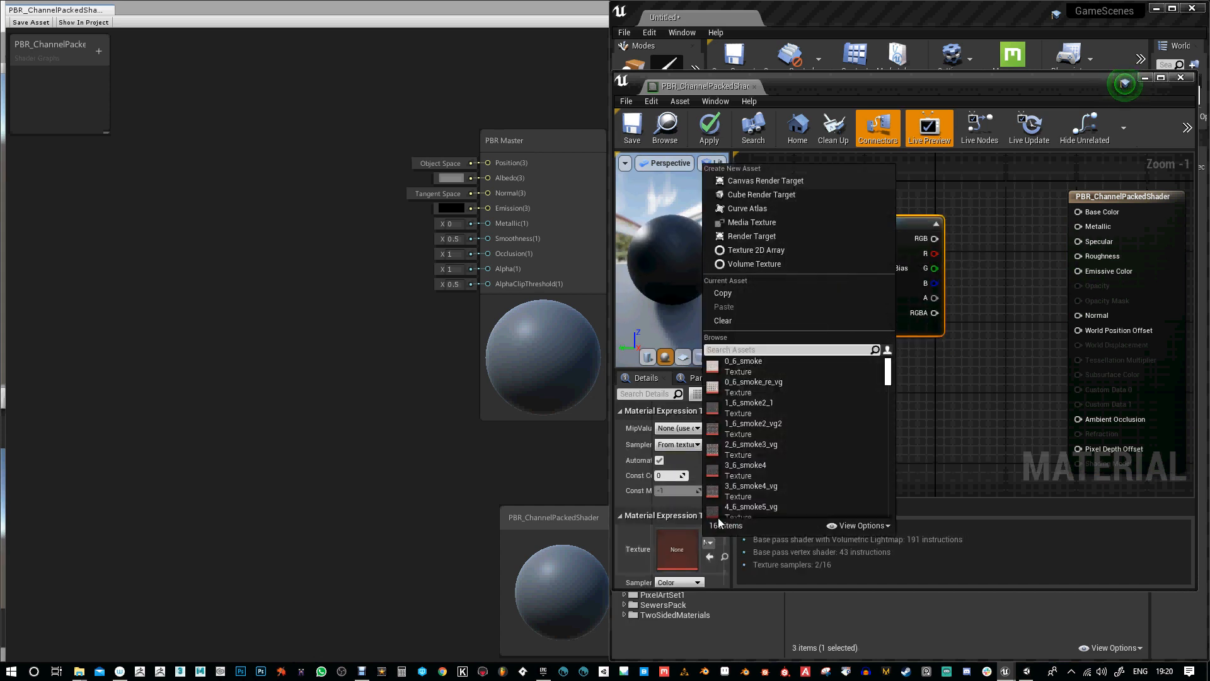
pyautogui.write('rgb')
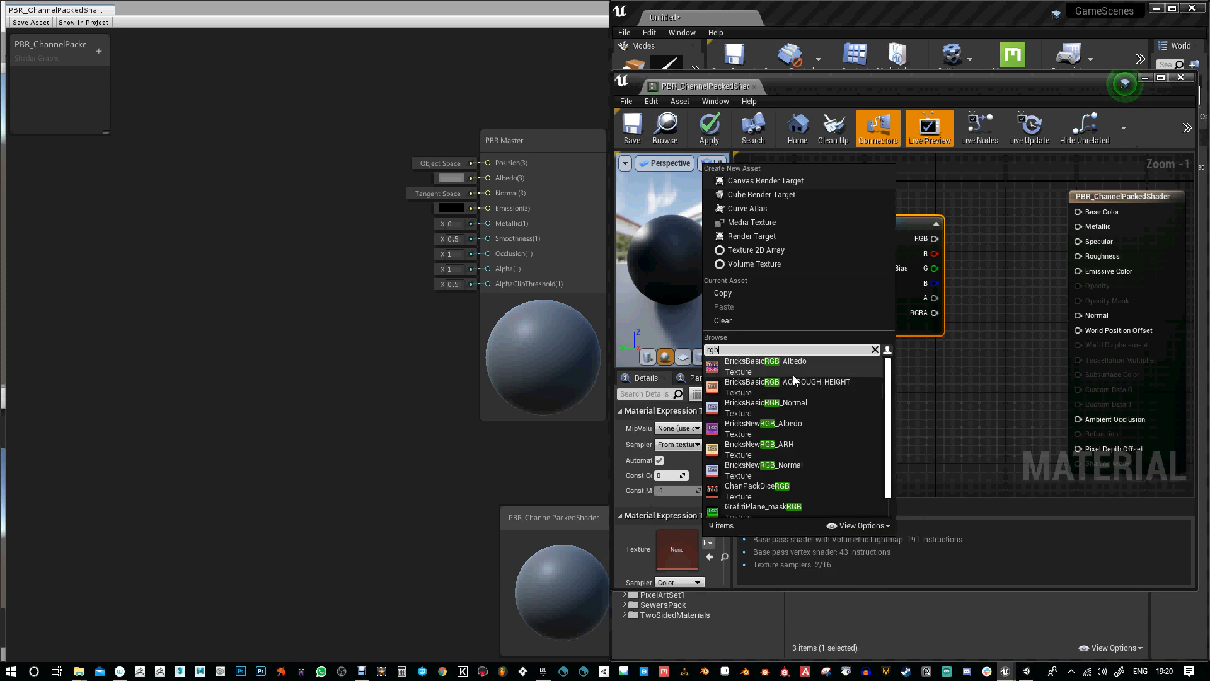
pyautogui.click(757, 489)
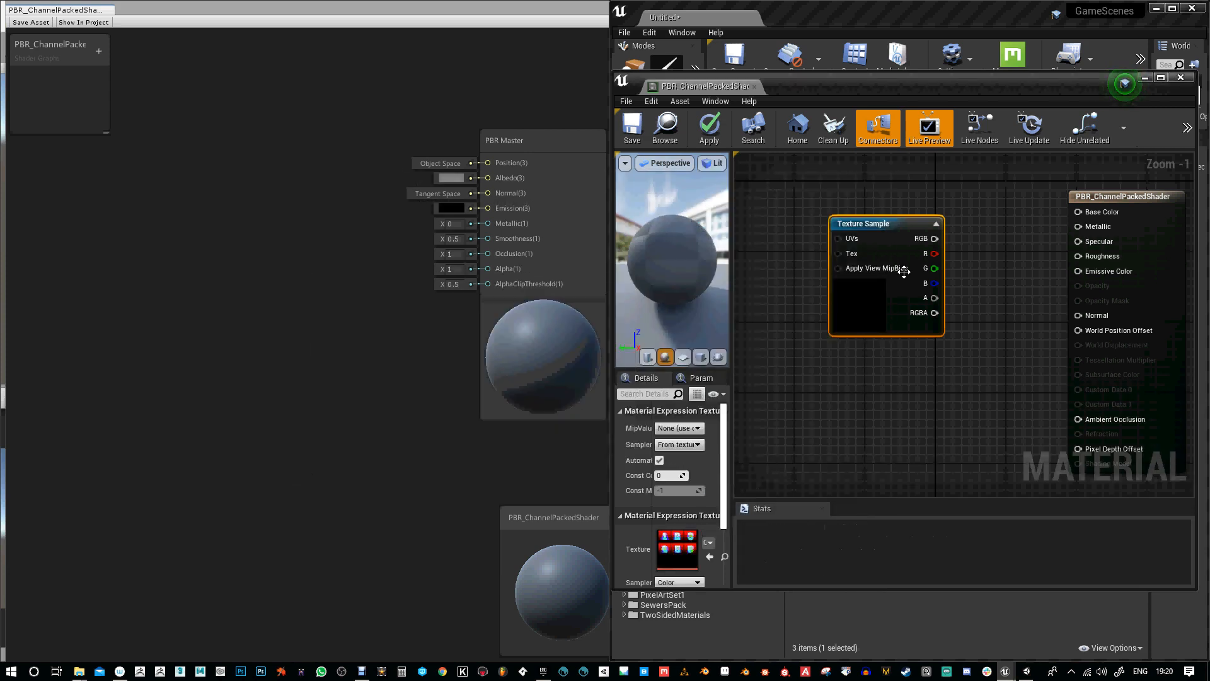
# Connect the Texture Sample's RGB output to Base Color, align the node with that input, and save the material
pyautogui.moveTo(842, 223); pyautogui.dragTo(824, 206)
pyautogui.moveTo(917, 221)
pyautogui.mouseDown()
pyautogui.moveTo(928, 246)
pyautogui.moveTo(1079, 215)
pyautogui.moveTo(911, 206)
pyautogui.mouseUp()
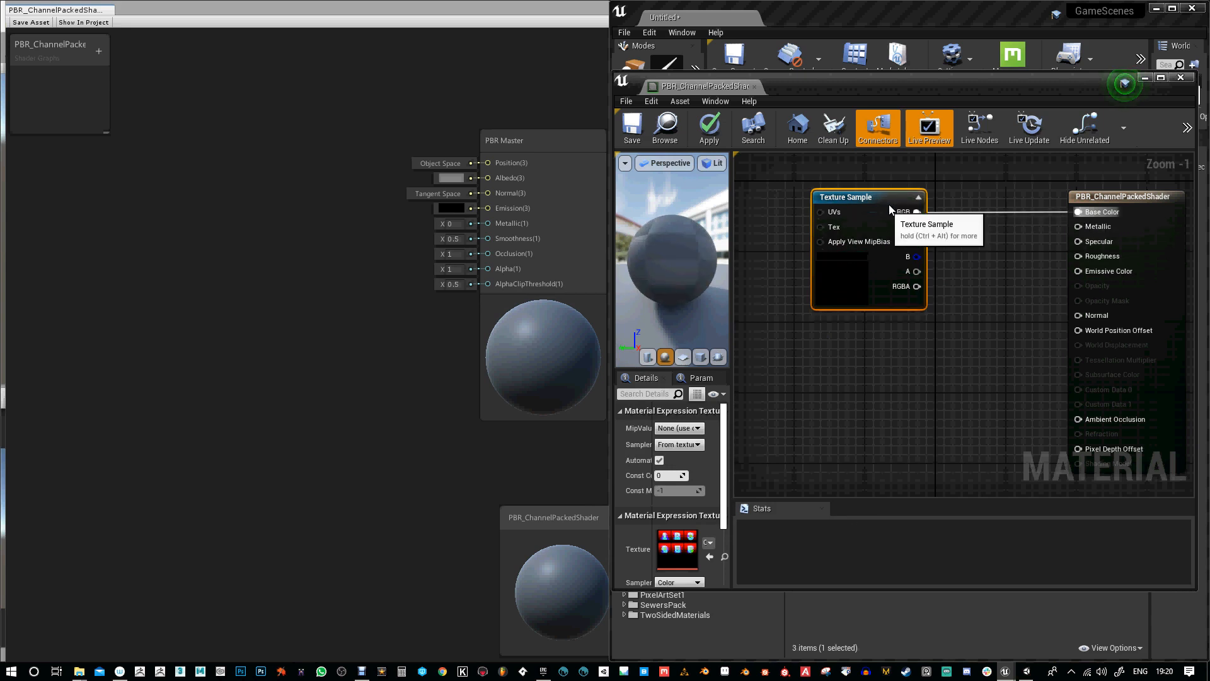
pyautogui.click(638, 140)
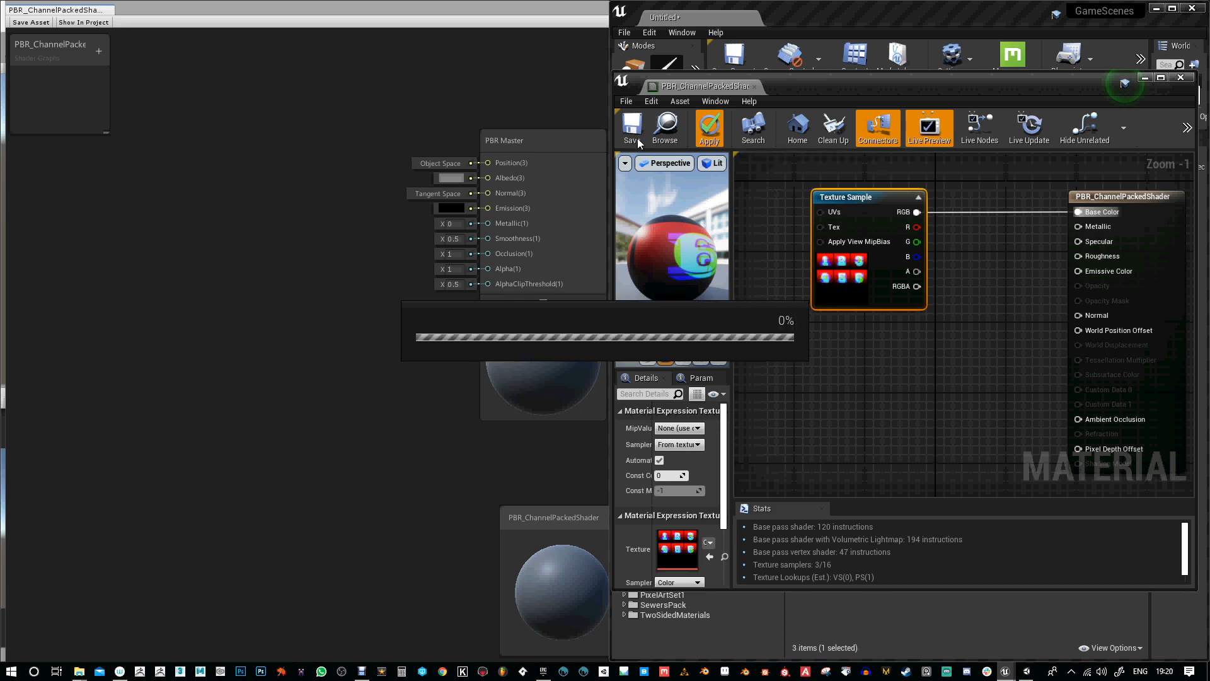
# Switch to the Unity shader graph and add a Texture2D property named ChannelPackedTexture to the Blackboard
pyautogui.click(219, 248)
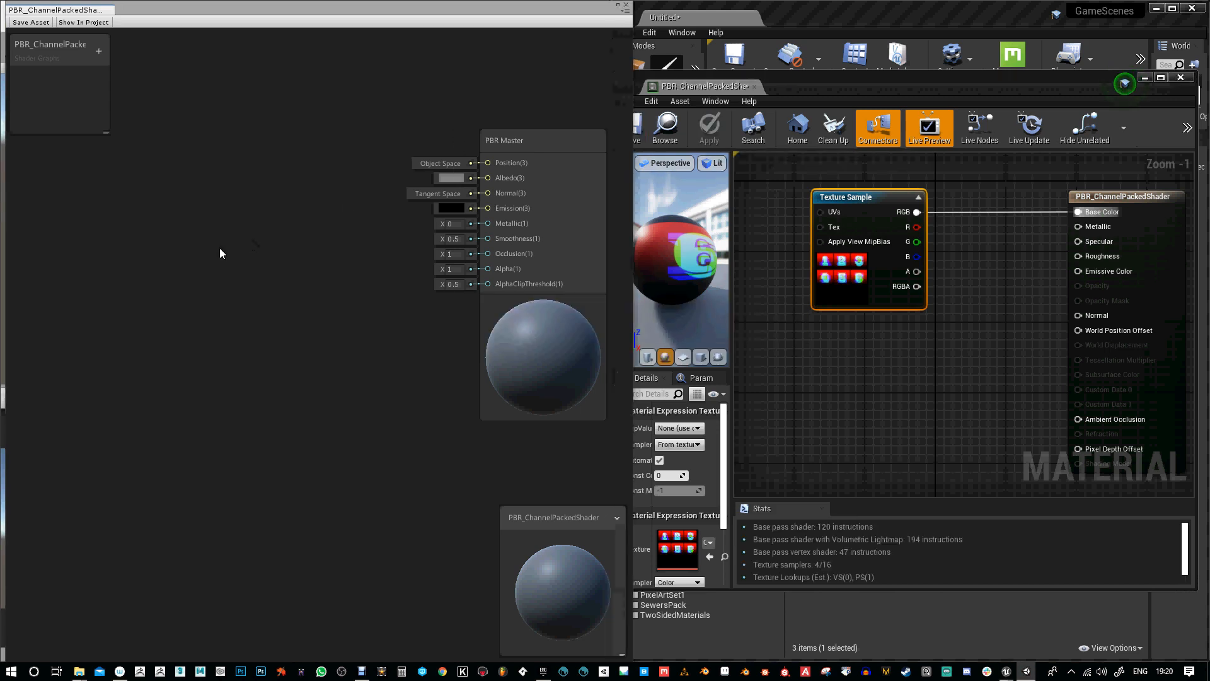
pyautogui.click(99, 51)
pyautogui.click(153, 128)
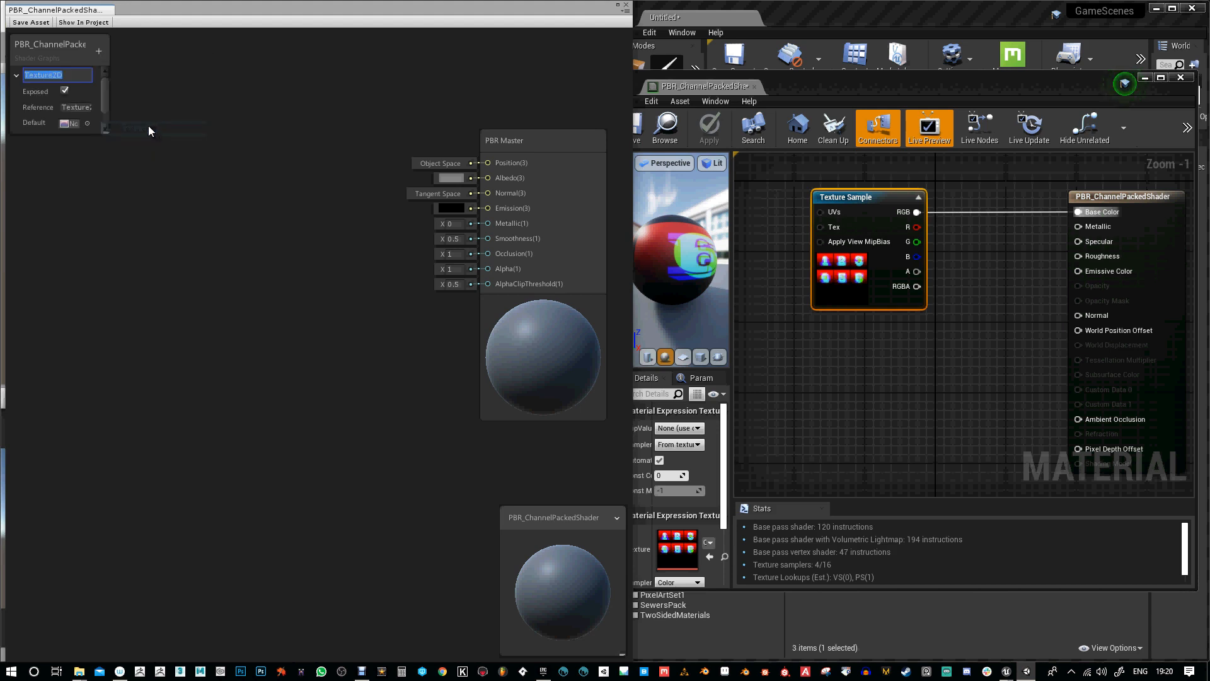
pyautogui.write('ChannelPackedTexture')
pyautogui.press('Return')
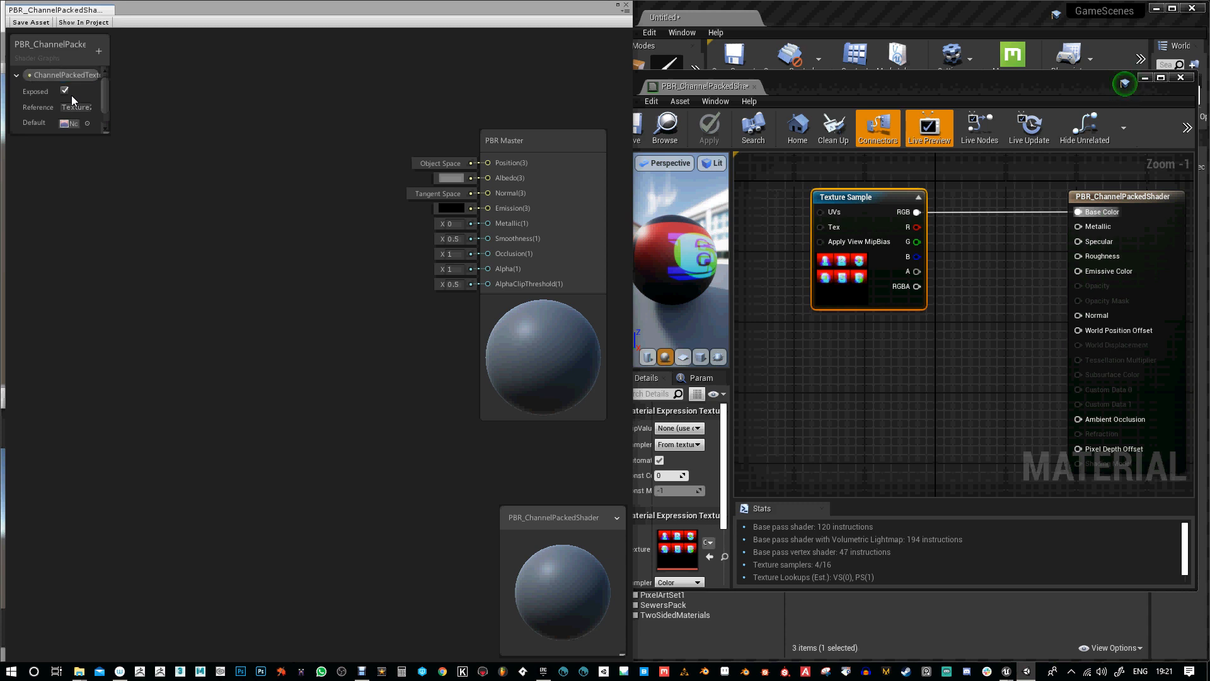
# Enlarge the Blackboard to show the full property settings and set ChannelPackedTexture's default texture to ChanPackDiceRGB
pyautogui.click(106, 130)
pyautogui.moveTo(108, 134); pyautogui.dragTo(191, 176)
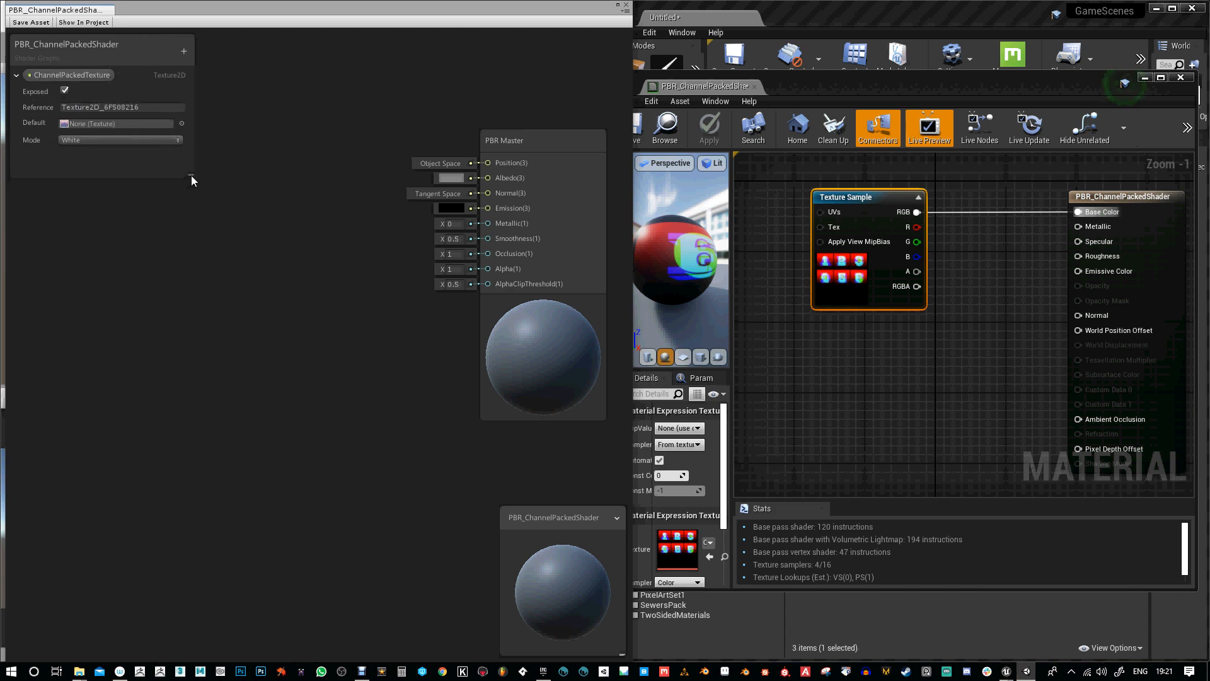
pyautogui.click(181, 123)
pyautogui.doubleClick(628, 63)
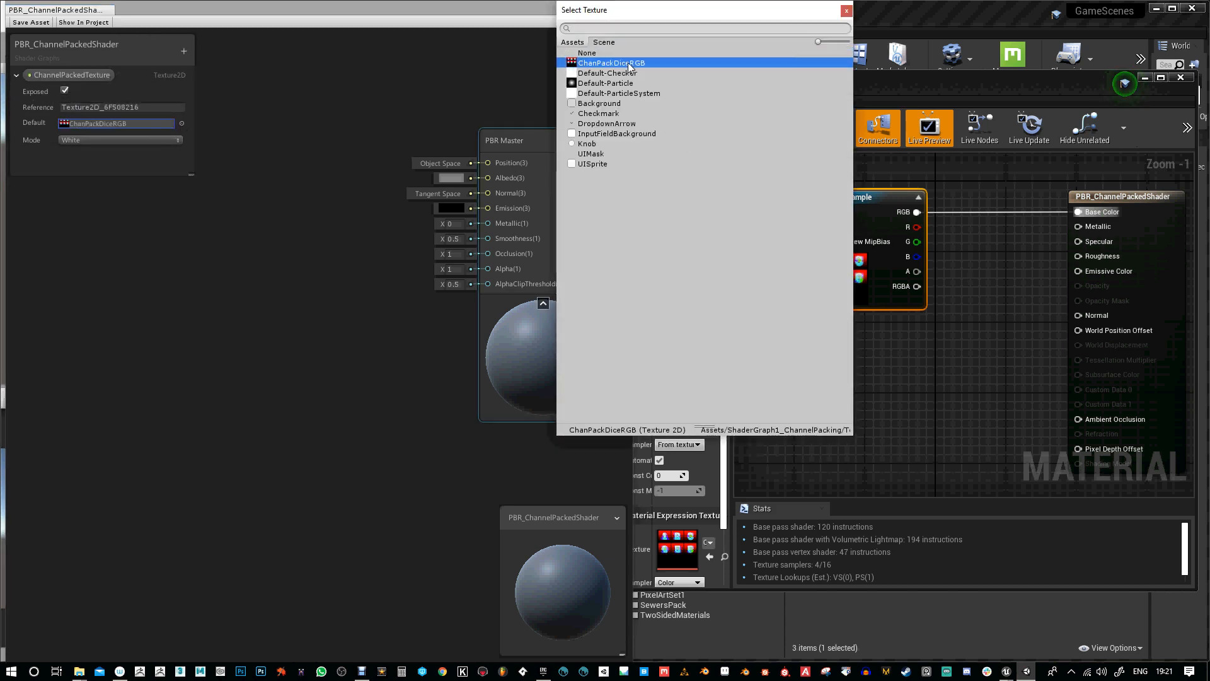
pyautogui.moveTo(191, 177); pyautogui.dragTo(178, 172)
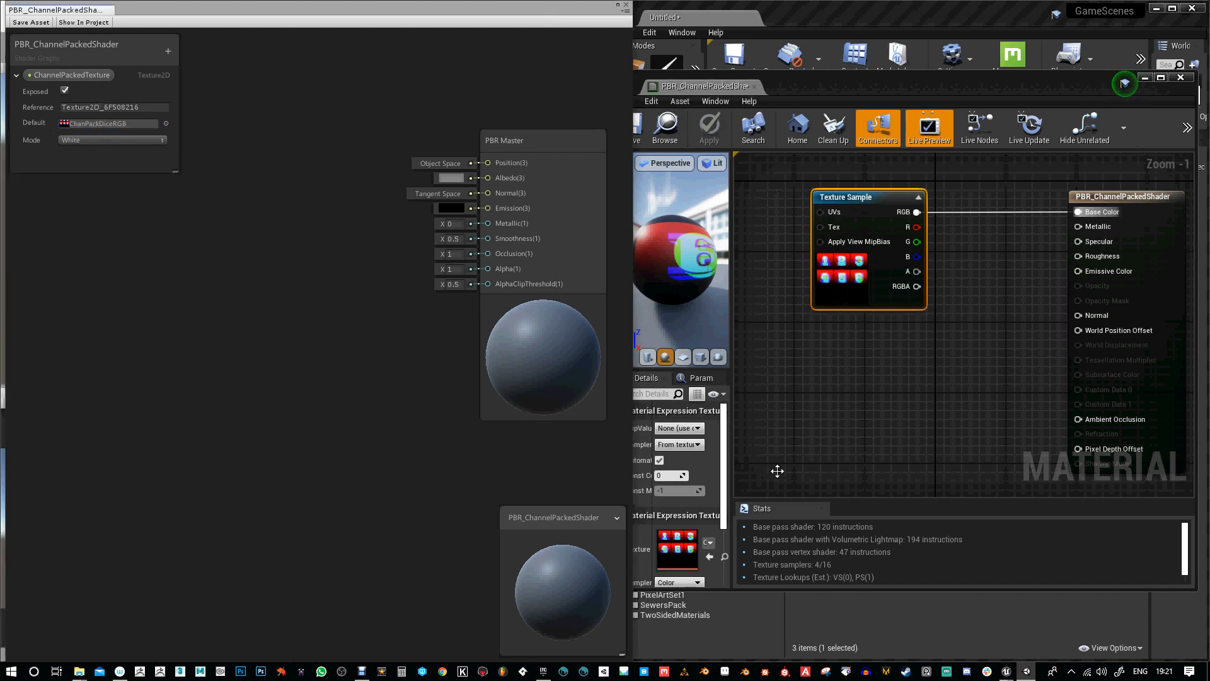
# Switch to Unreal, convert the Texture Sample to a parameter named ChannelPackedTexture, and align its RGB output with Base Color
pyautogui.moveTo(872, 203); pyautogui.dragTo(854, 205)
pyautogui.rightClick(854, 200)
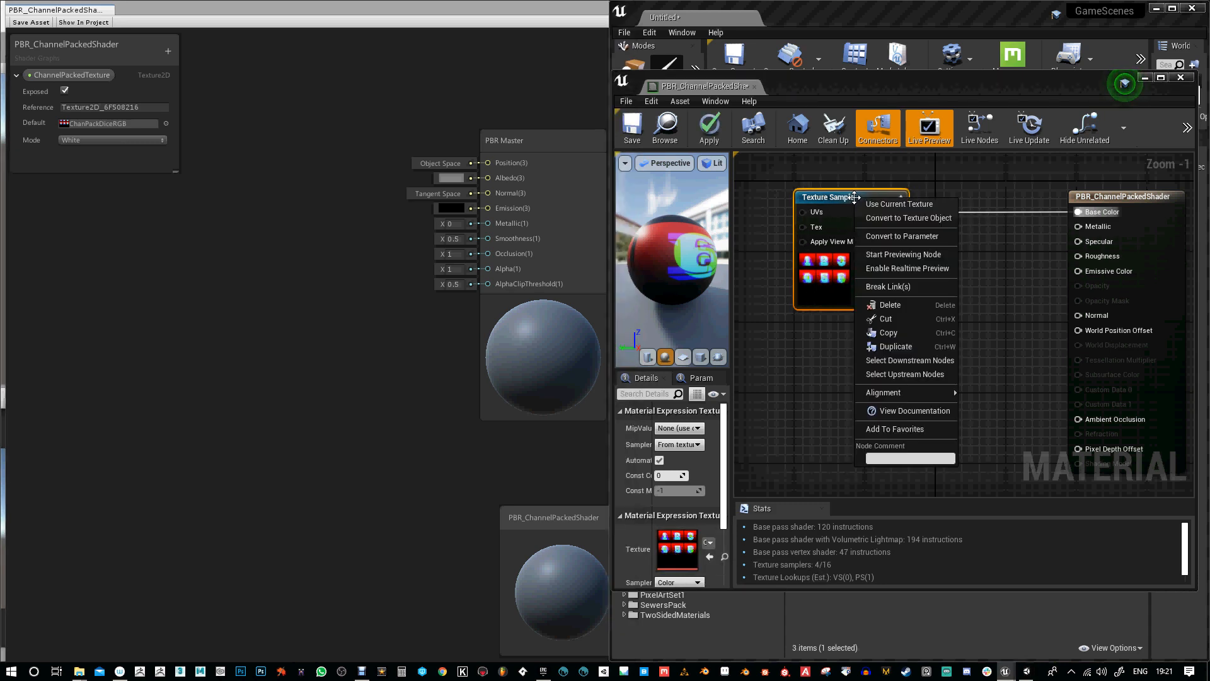
pyautogui.click(905, 237)
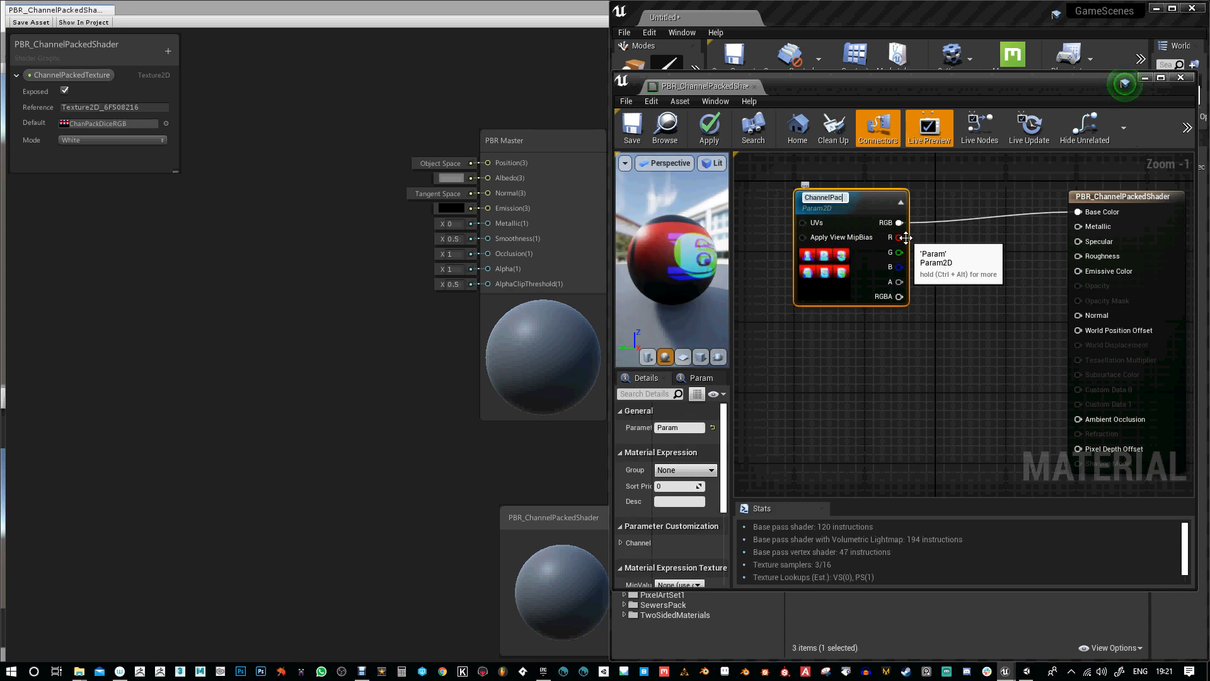
pyautogui.write('ChannelPackedTexture')
pyautogui.press('Return')
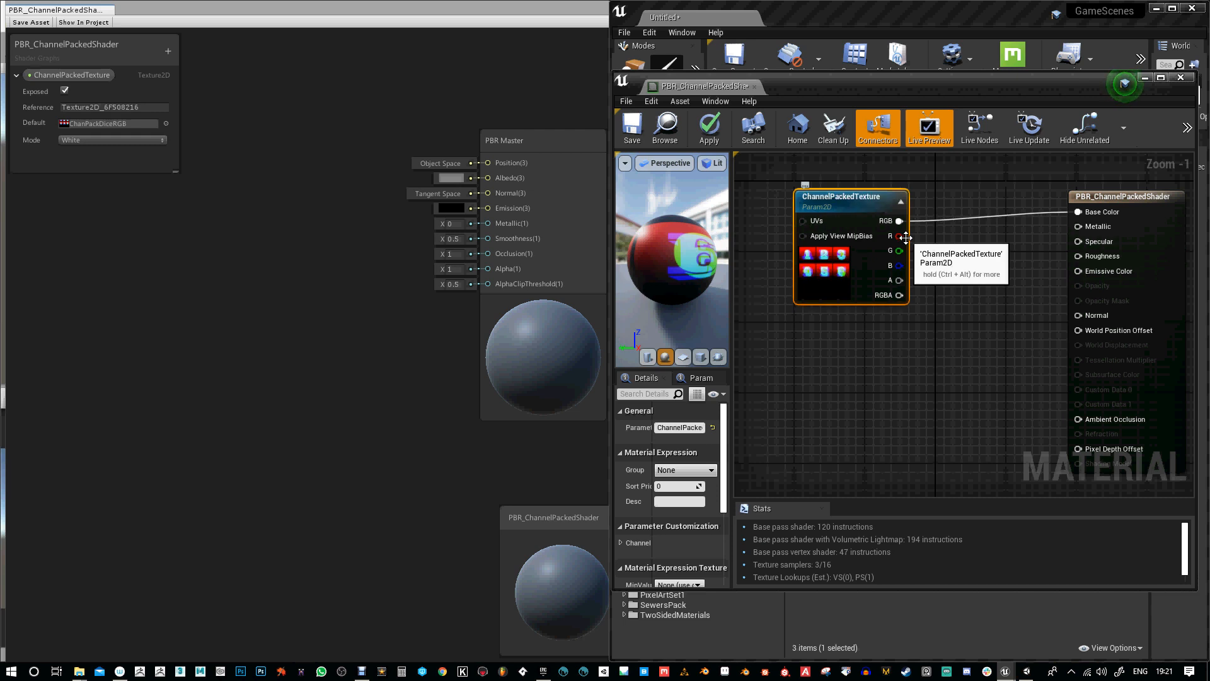
pyautogui.moveTo(887, 204); pyautogui.dragTo(880, 196)
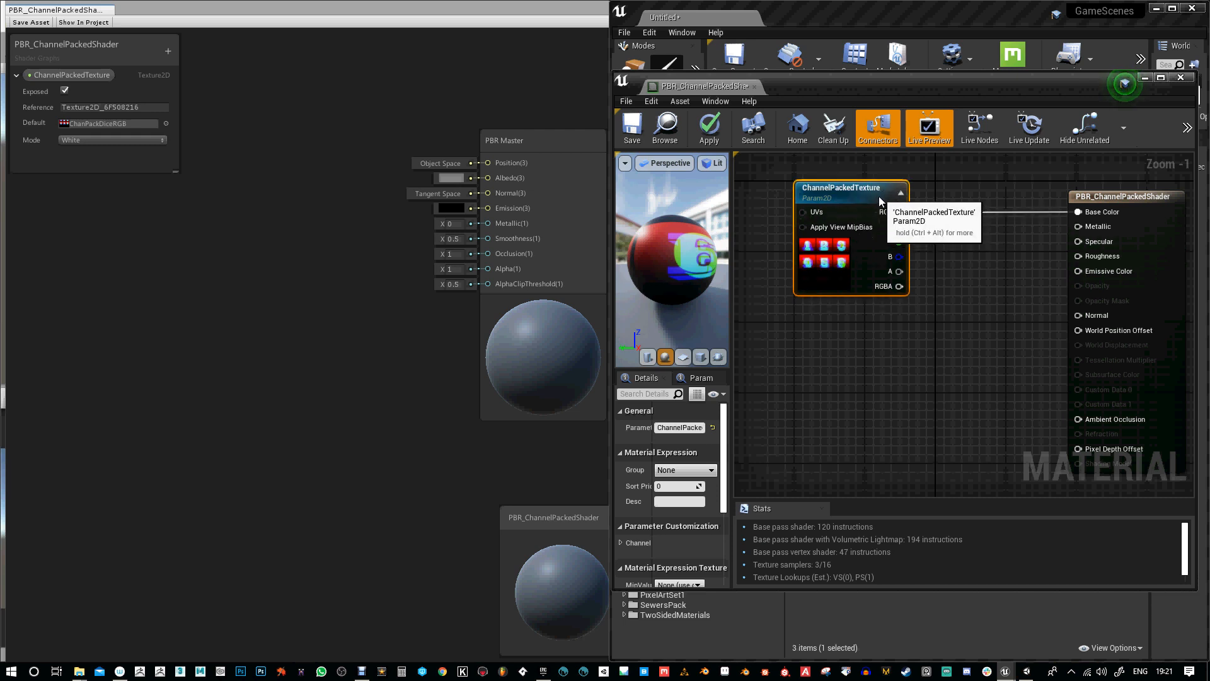
# Apply and save the PBR_ChannelPackedShader material in Unreal
pyautogui.click(709, 128)
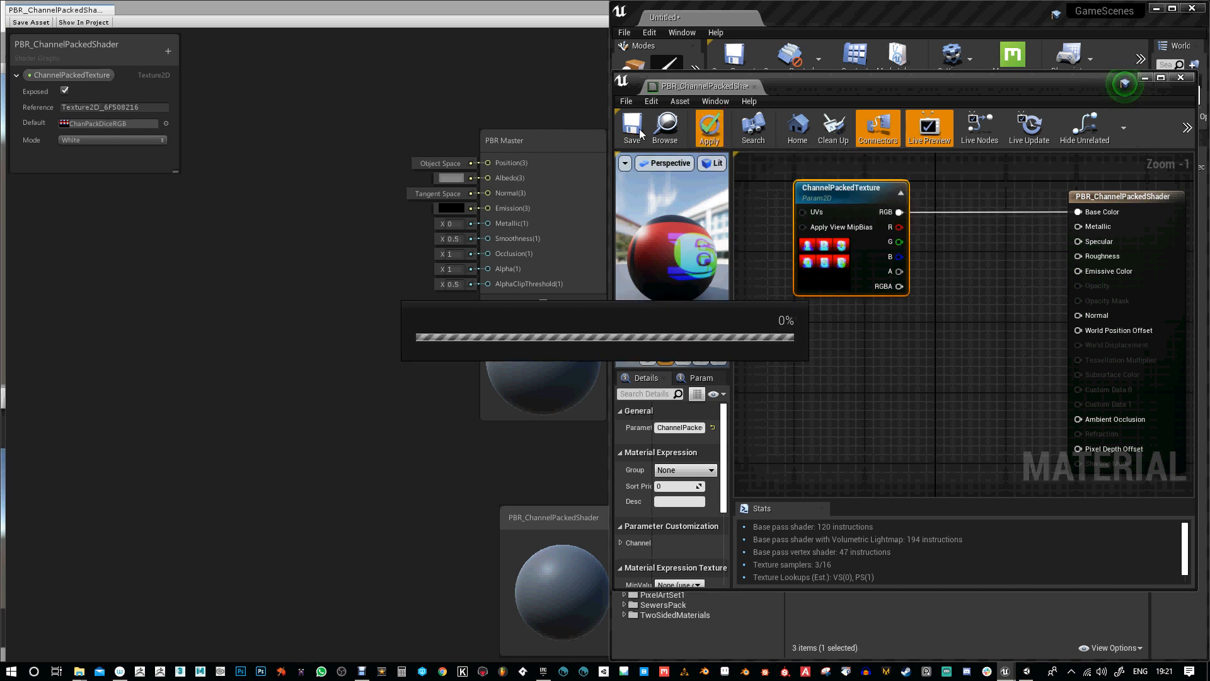
pyautogui.click(641, 133)
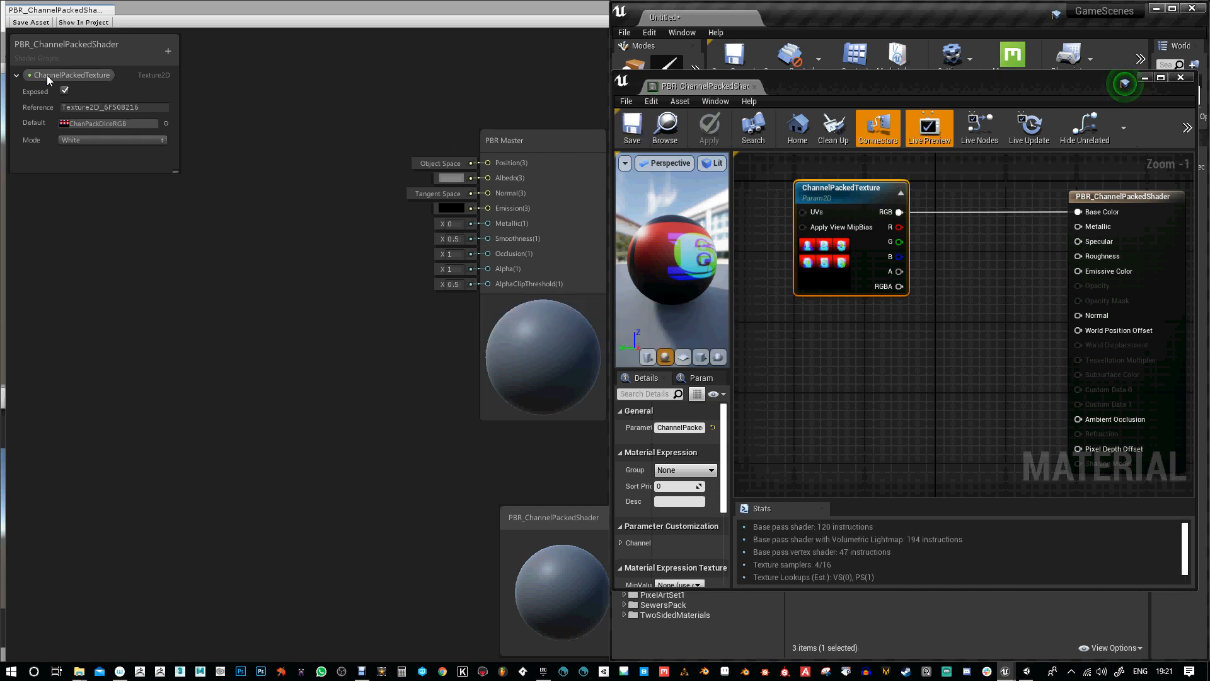
# Switch to the Unity shader graph, place the ChannelPackedTexture property, and feed it into a new Sample Texture 2D node
pyautogui.moveTo(53, 74); pyautogui.dragTo(131, 231)
pyautogui.moveTo(195, 256); pyautogui.dragTo(265, 263)
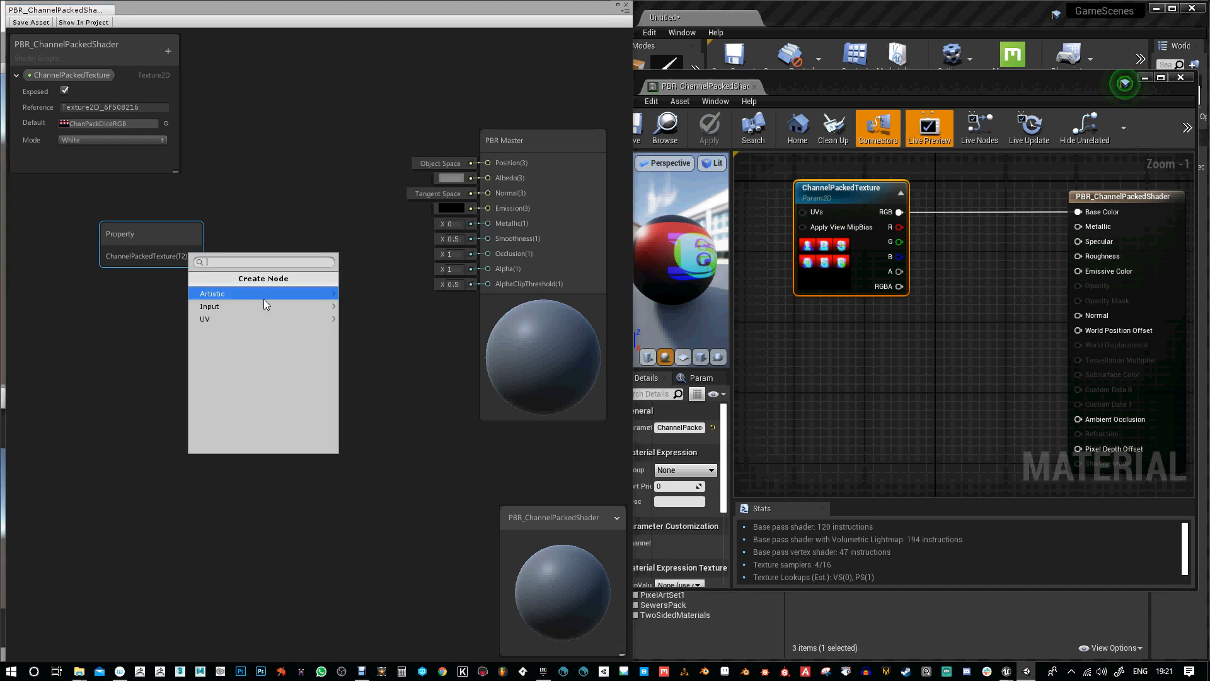
pyautogui.write('text')
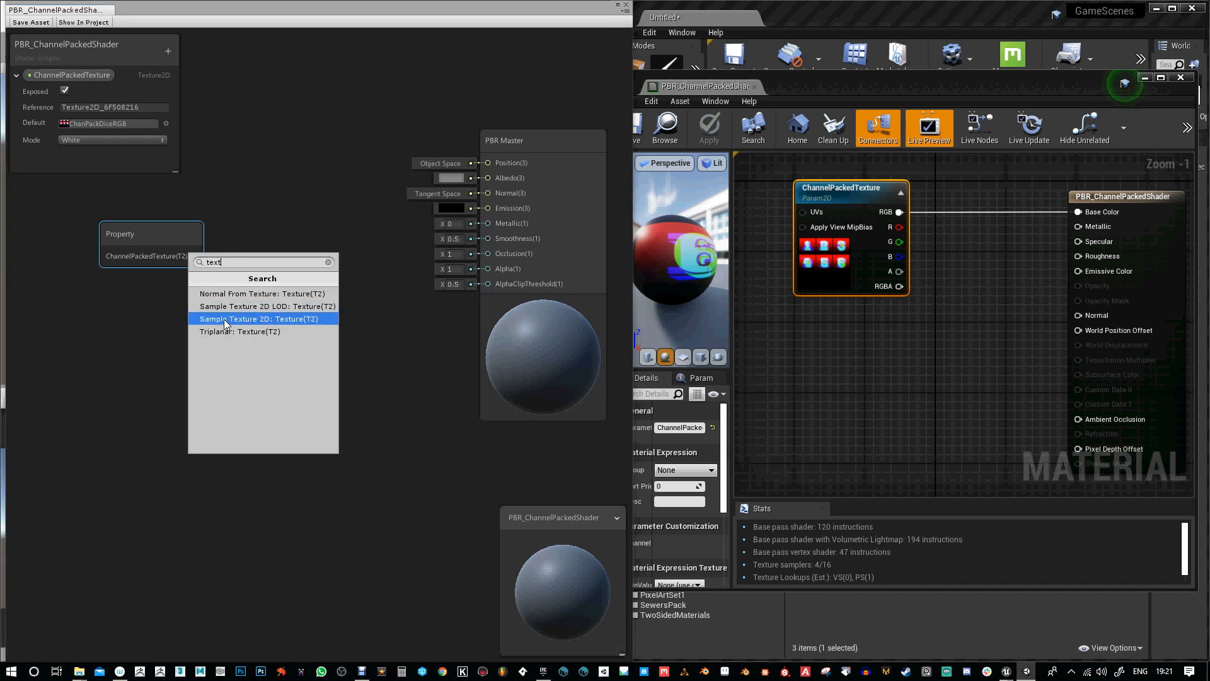
pyautogui.click(224, 319)
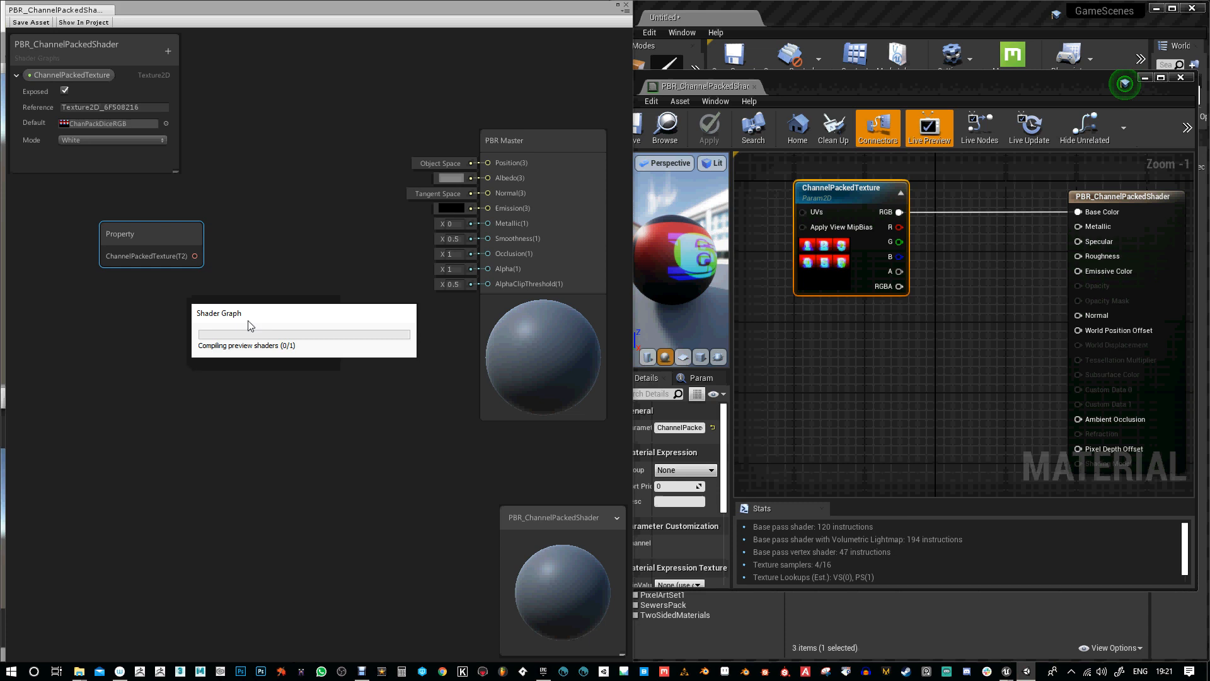
pyautogui.moveTo(162, 240); pyautogui.dragTo(142, 230)
pyautogui.moveTo(301, 266); pyautogui.dragTo(278, 172)
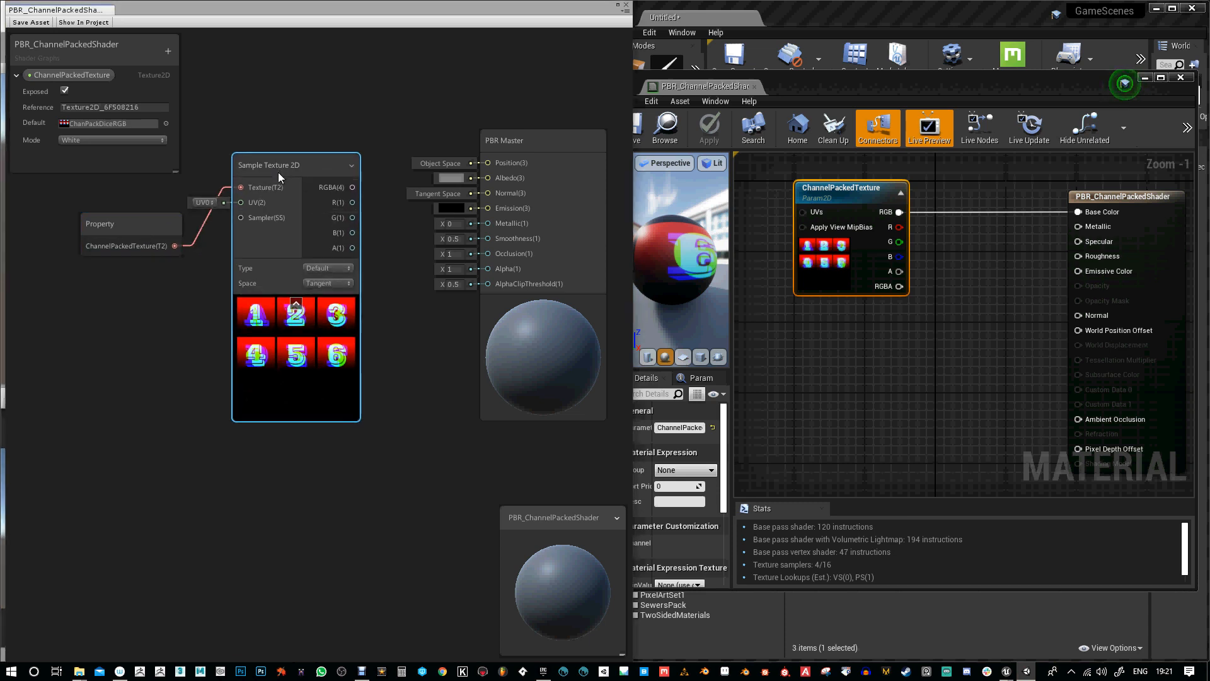
# Connect the Sample Texture 2D node's RGBA output to Albedo on the PBR Master and tidy the node layout
pyautogui.moveTo(352, 188); pyautogui.dragTo(486, 180)
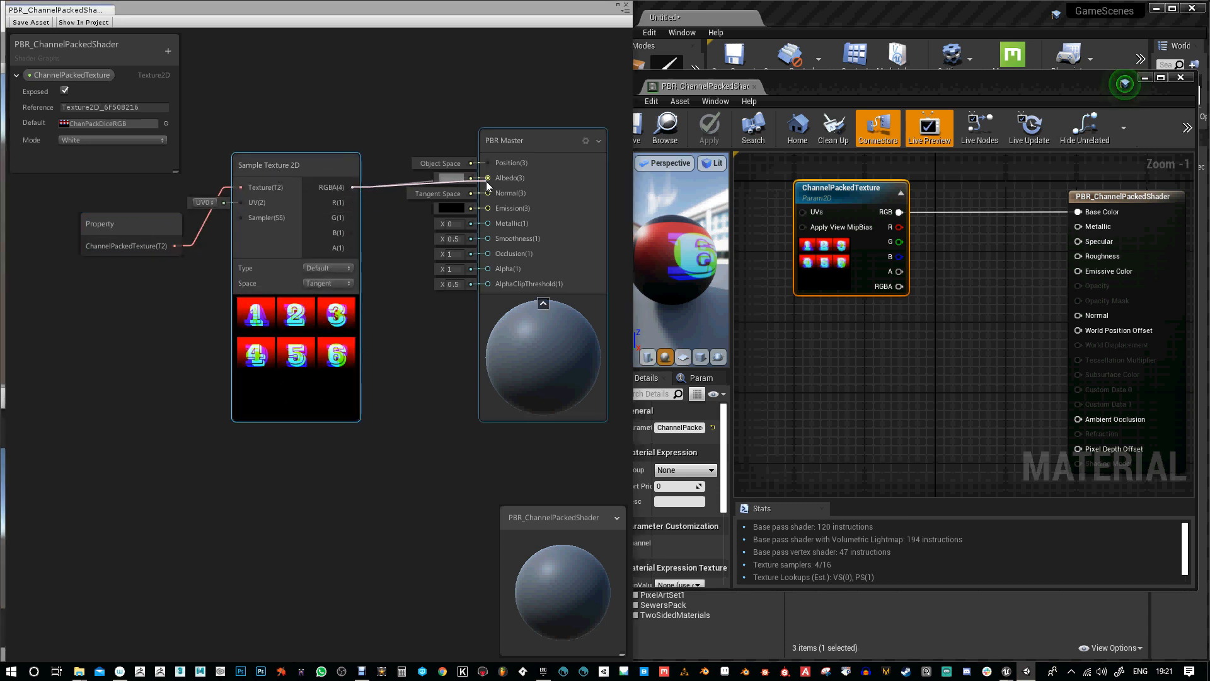
pyautogui.moveTo(312, 168); pyautogui.dragTo(342, 166)
pyautogui.moveTo(107, 226)
pyautogui.mouseDown()
pyautogui.moveTo(157, 217)
pyautogui.moveTo(113, 204)
pyautogui.mouseUp()
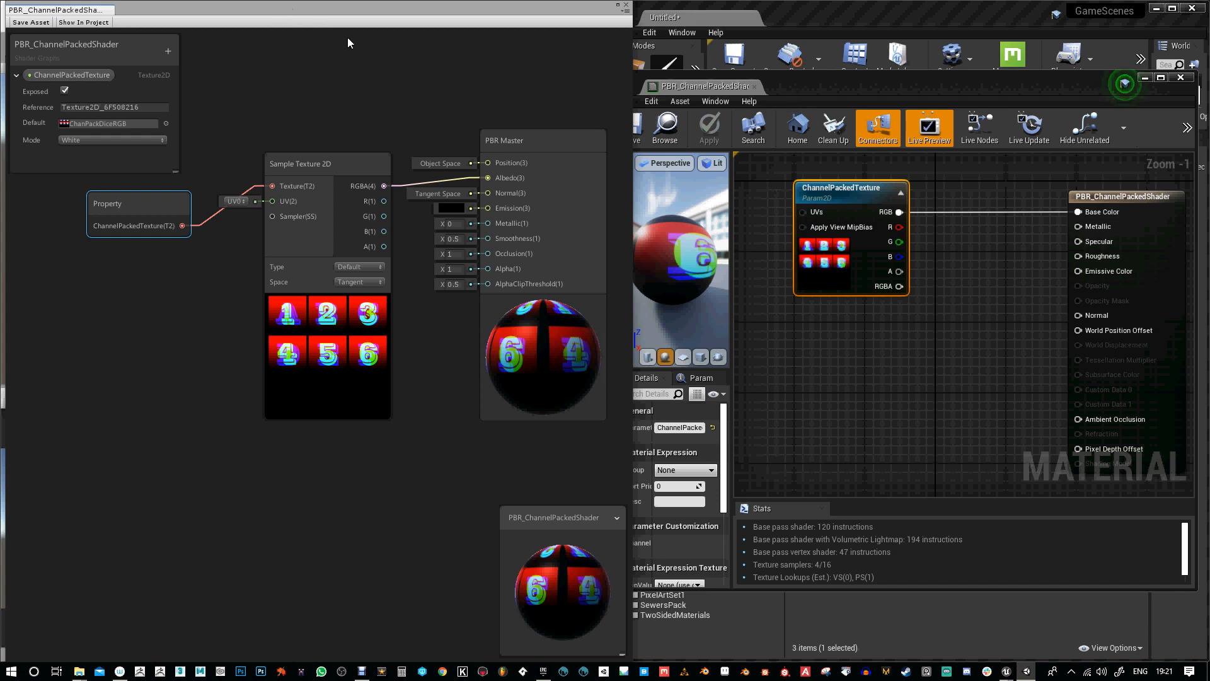
# Move the Unity and Unreal shader windows down out of the way and place the ChanPackCUBE mesh in the Unreal level
pyautogui.moveTo(361, 6); pyautogui.dragTo(349, 588)
pyautogui.moveTo(809, 82); pyautogui.dragTo(811, 588)
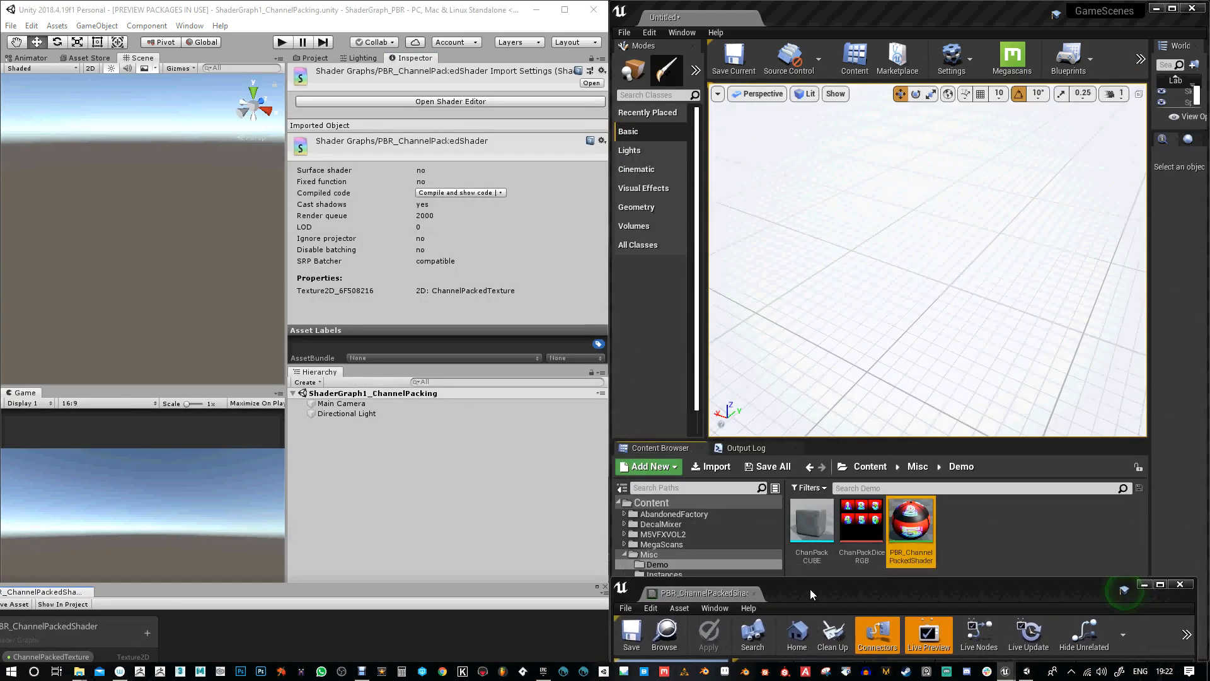
pyautogui.click(1020, 506)
pyautogui.moveTo(813, 518); pyautogui.dragTo(932, 267)
# Widen the cube's property panel, set its location to 0, 0, 0, and frame it in the viewport
pyautogui.moveTo(1150, 338); pyautogui.dragTo(1011, 339)
pyautogui.scroll(10, 1097, 357)
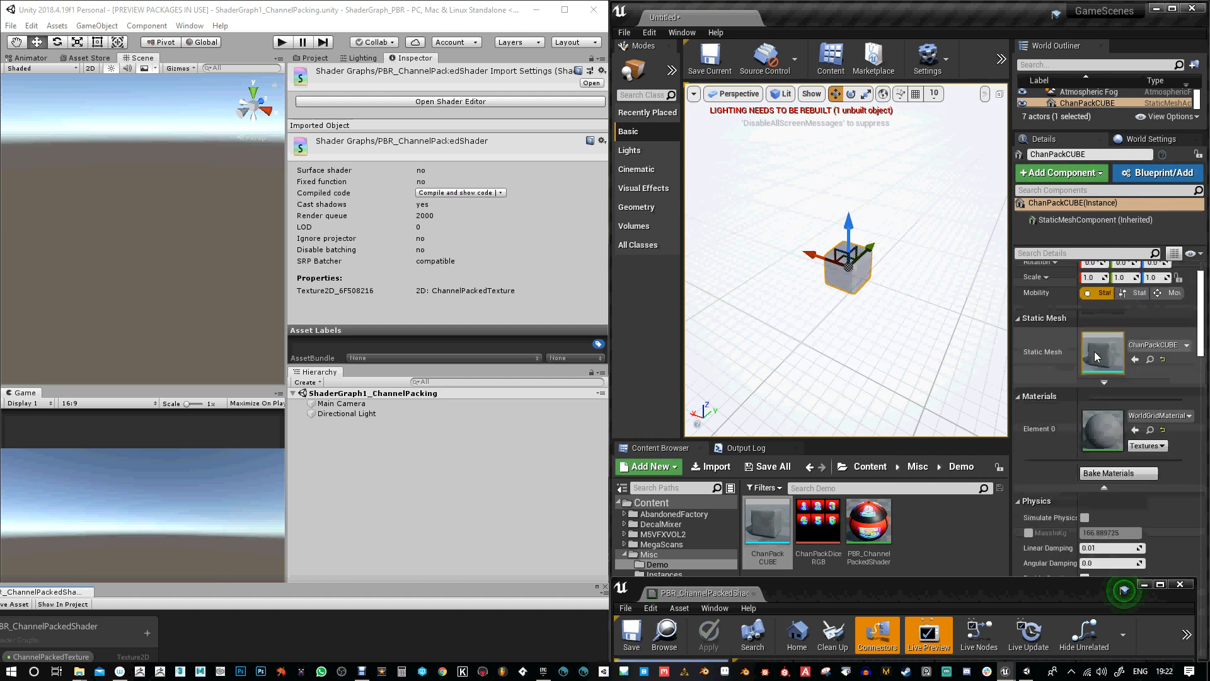
pyautogui.click(1094, 287)
pyautogui.write('0')
pyautogui.press('Tab')
pyautogui.write('0')
pyautogui.press('Tab')
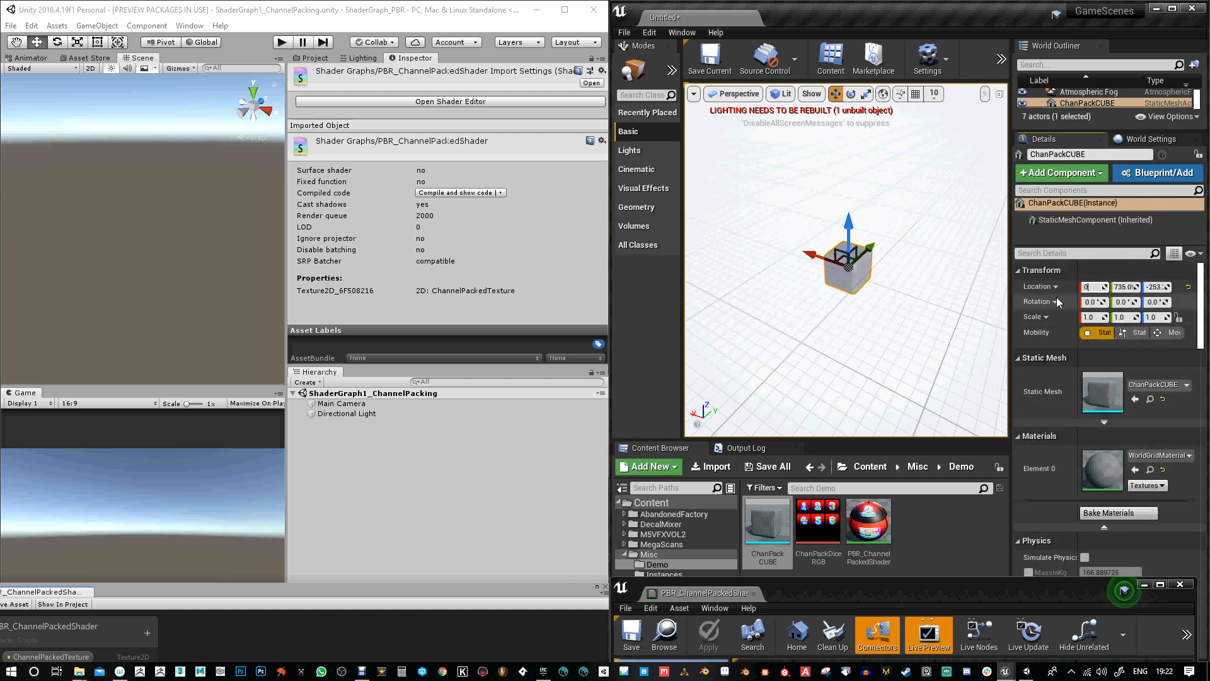
pyautogui.write('0')
pyautogui.press('Return')
pyautogui.moveTo(813, 288); pyautogui.dragTo(836, 296, button='right')
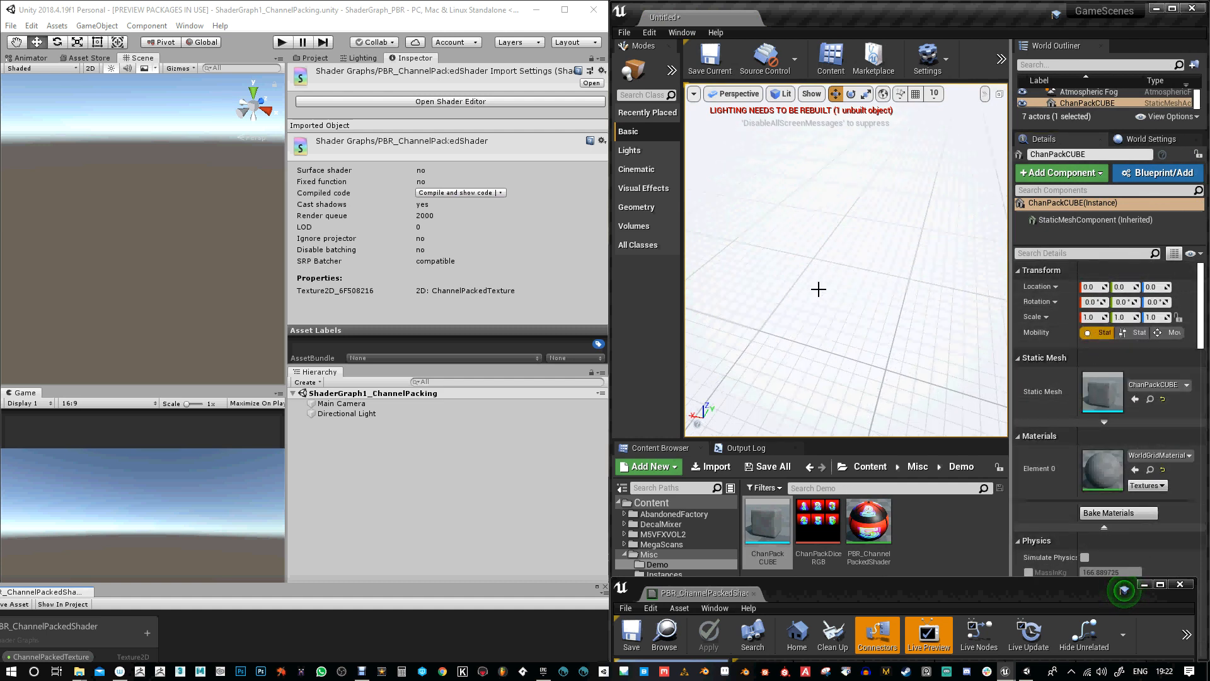
pyautogui.press('f')
pyautogui.scroll(-5, 832, 288)
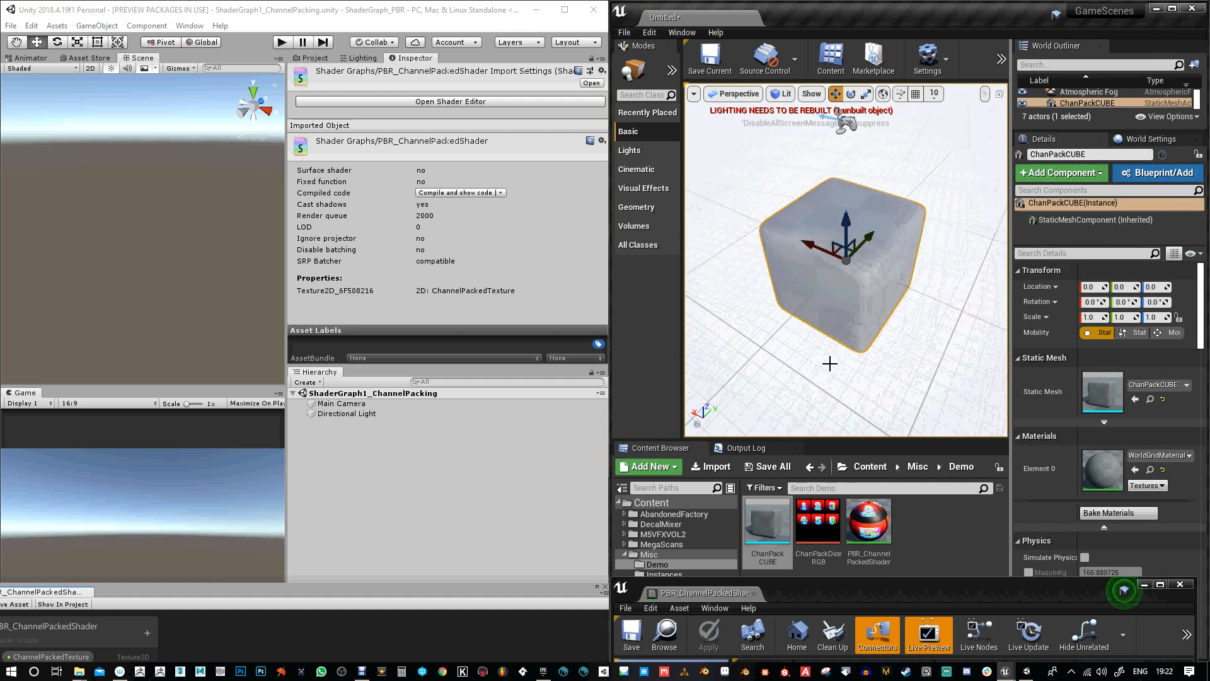
# Switch to Unity, add ChanPackCUBE from the Mesh folder to the scene hierarchy, and check its transform
pyautogui.click(162, 290)
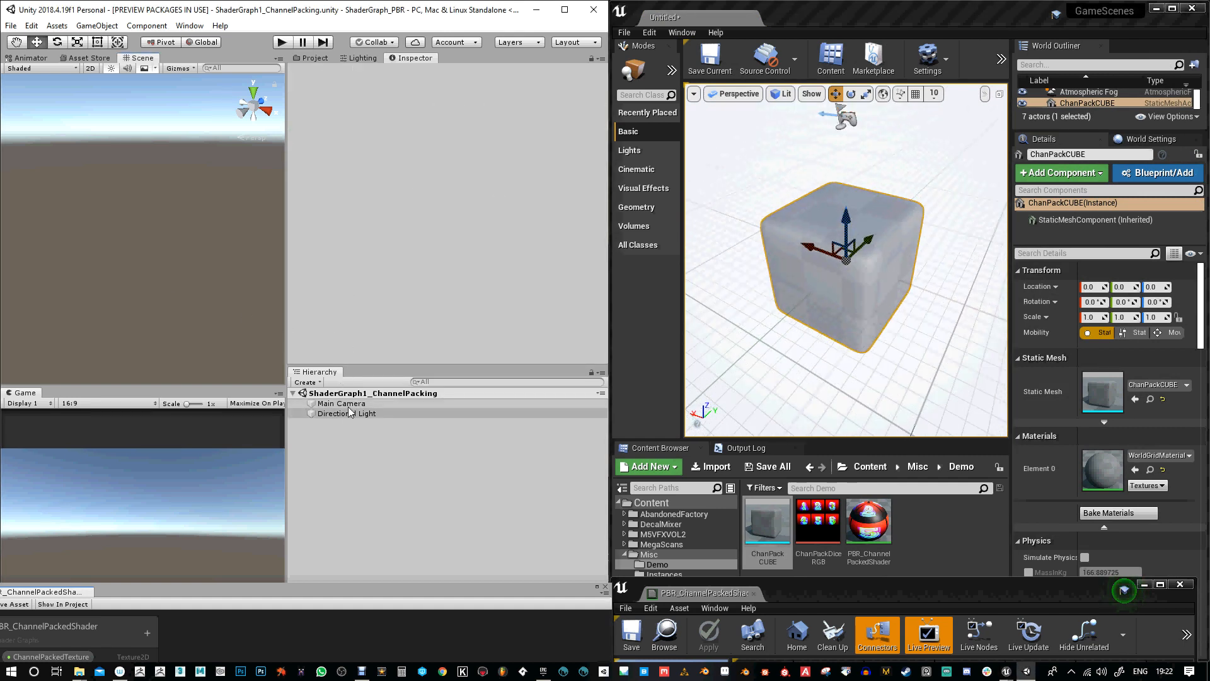
pyautogui.click(315, 58)
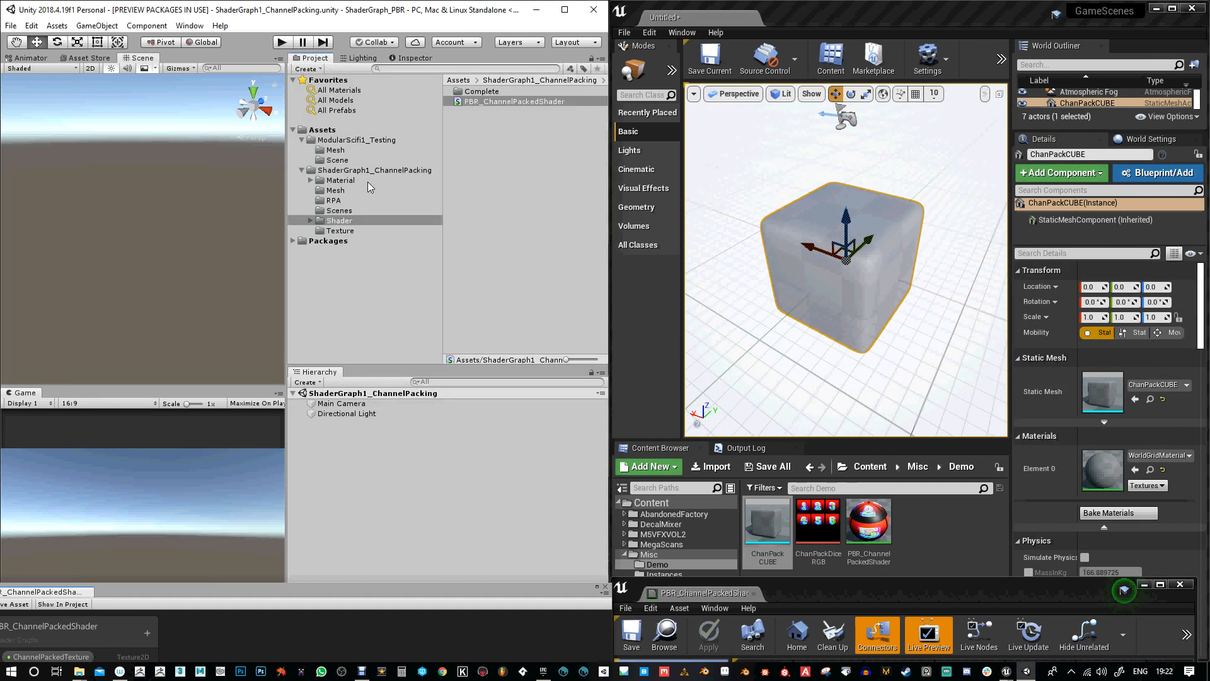
pyautogui.click(334, 190)
pyautogui.moveTo(479, 94); pyautogui.dragTo(353, 463)
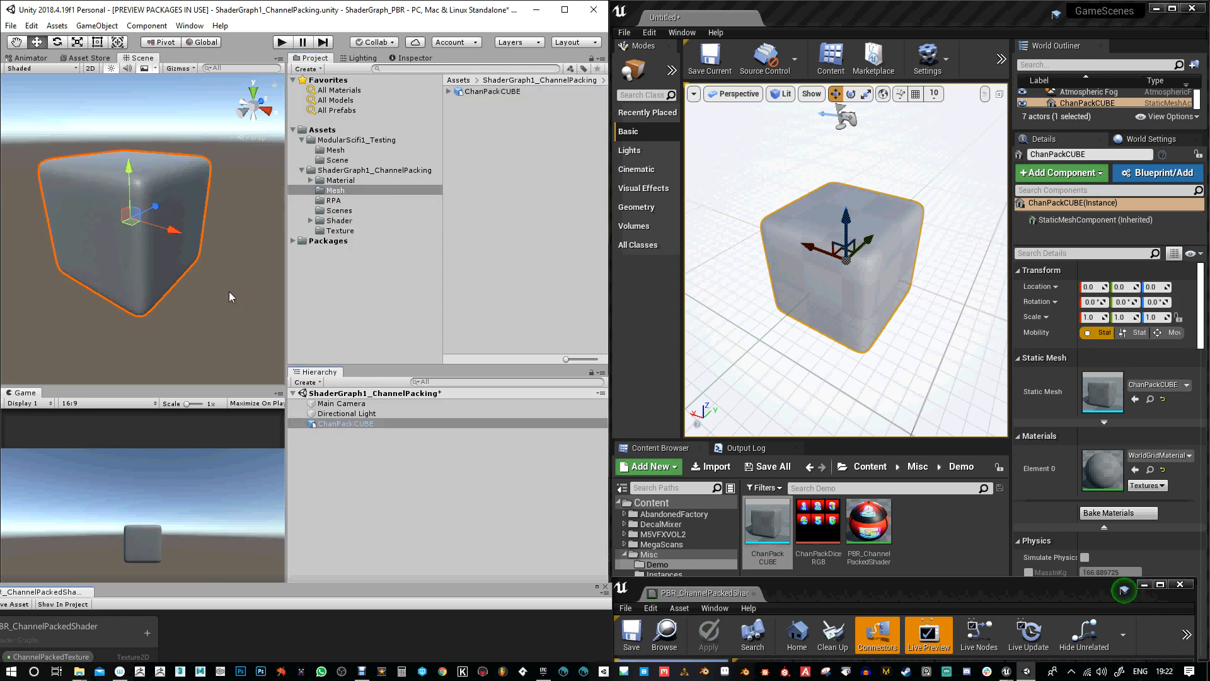
pyautogui.click(415, 58)
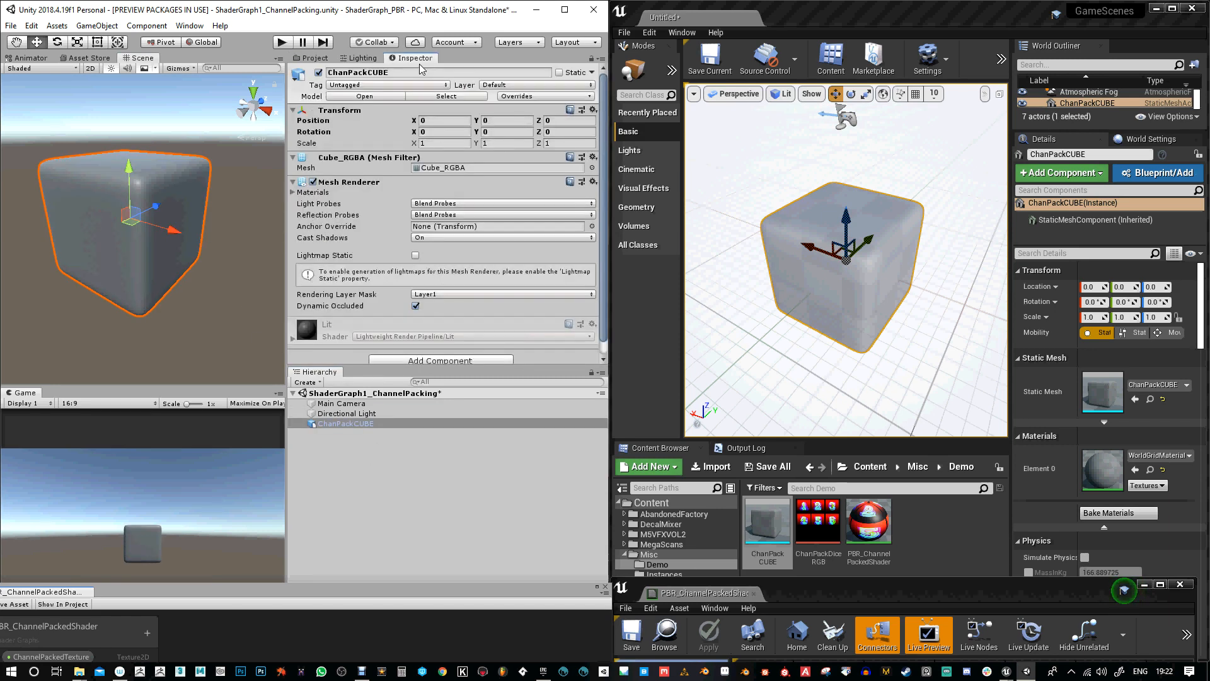
pyautogui.scroll(-3, 240, 257)
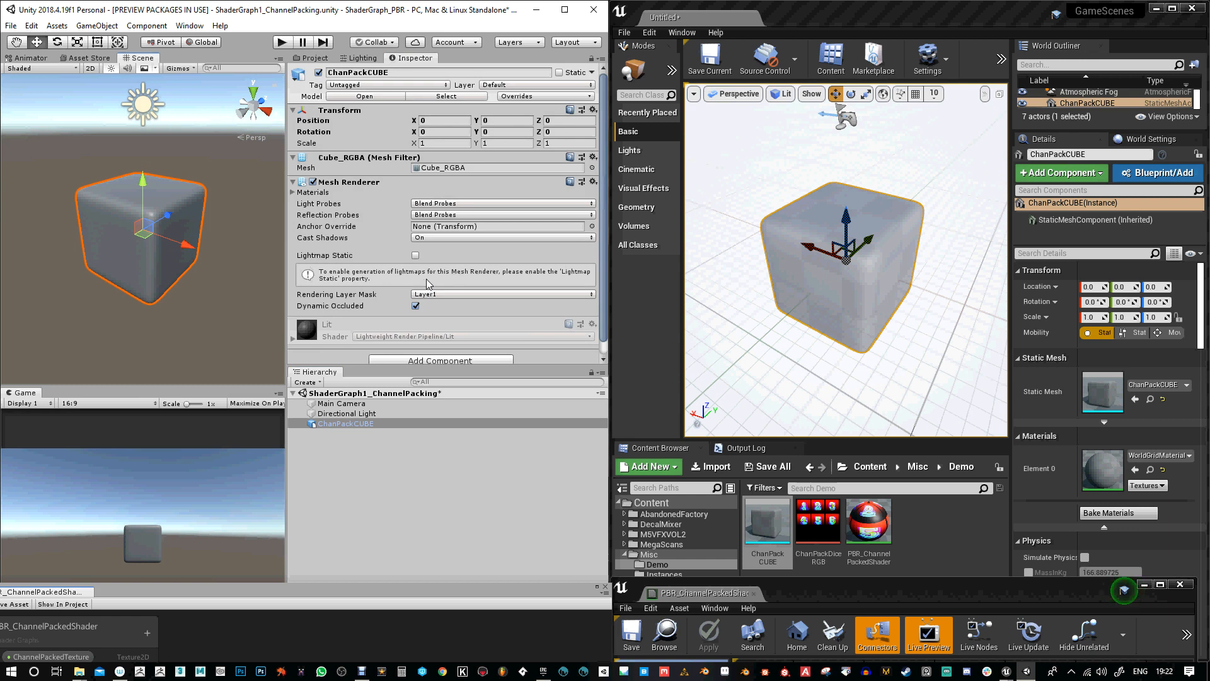
# Create a material named PBR_CPS in the project's Shader folder
pyautogui.click(315, 58)
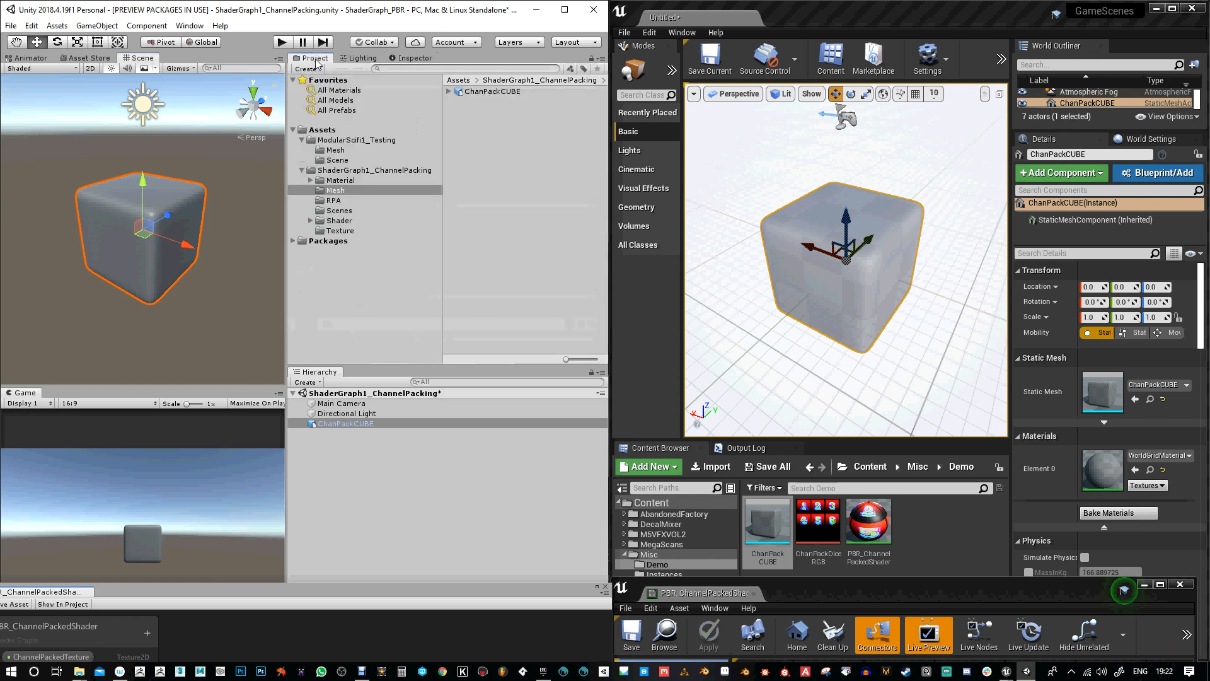
pyautogui.click(339, 221)
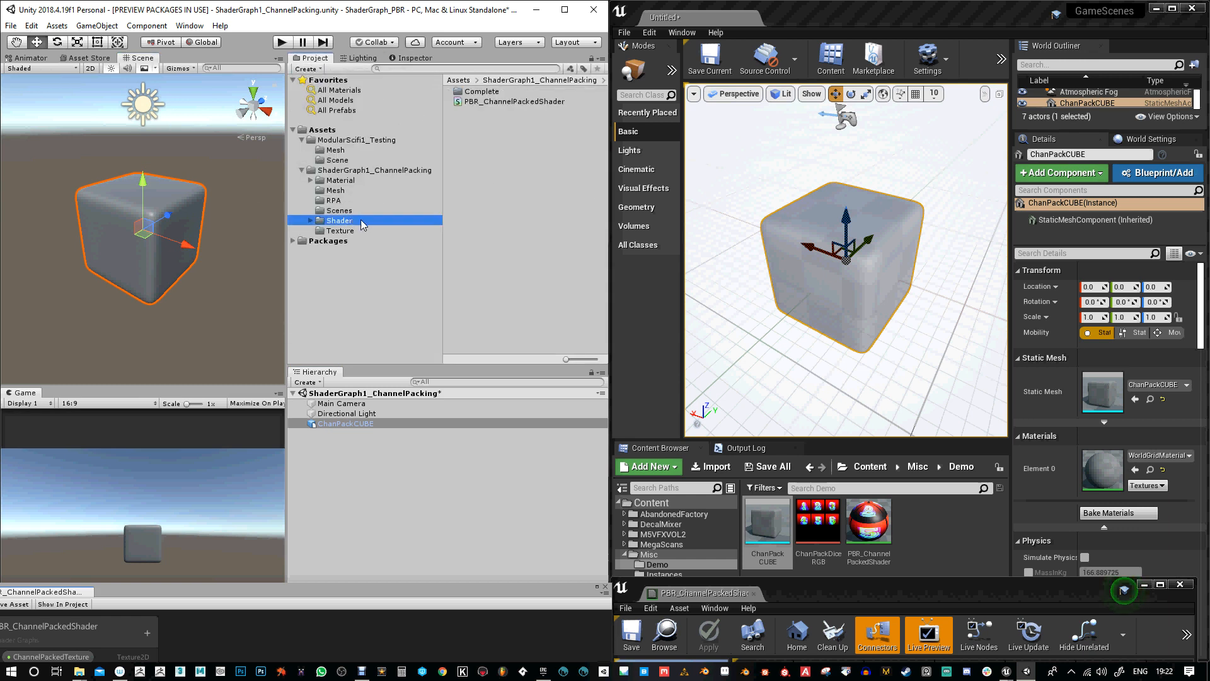
pyautogui.rightClick(474, 138)
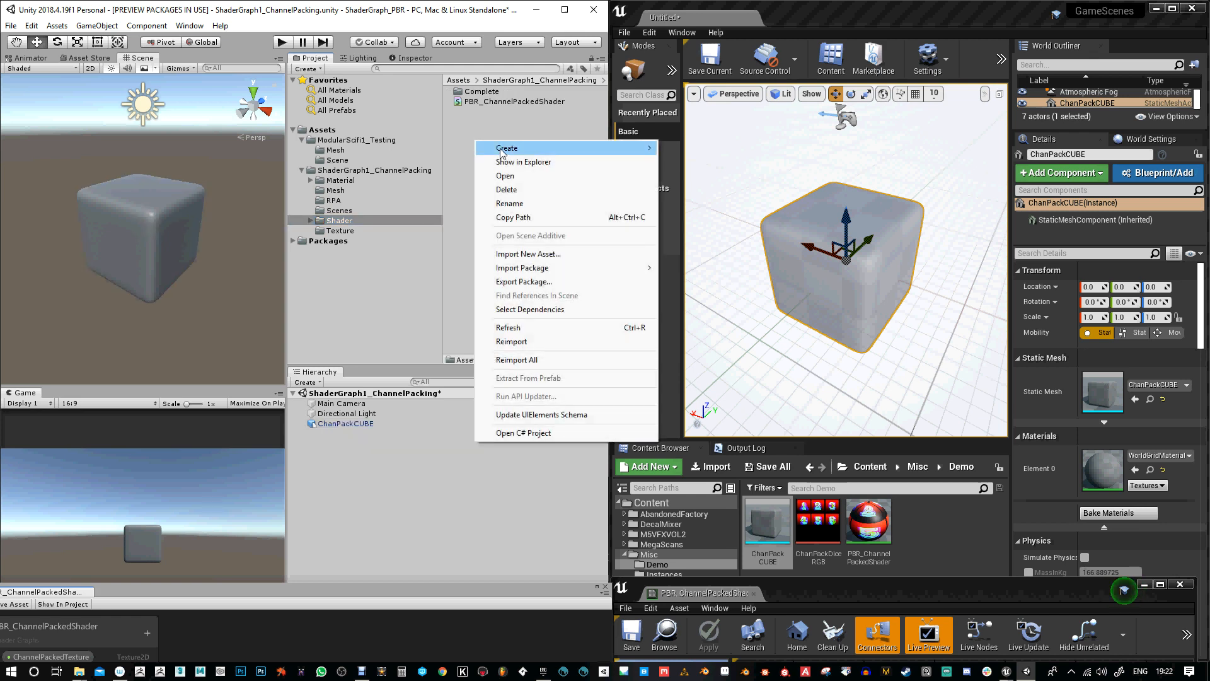
pyautogui.moveTo(503, 151)
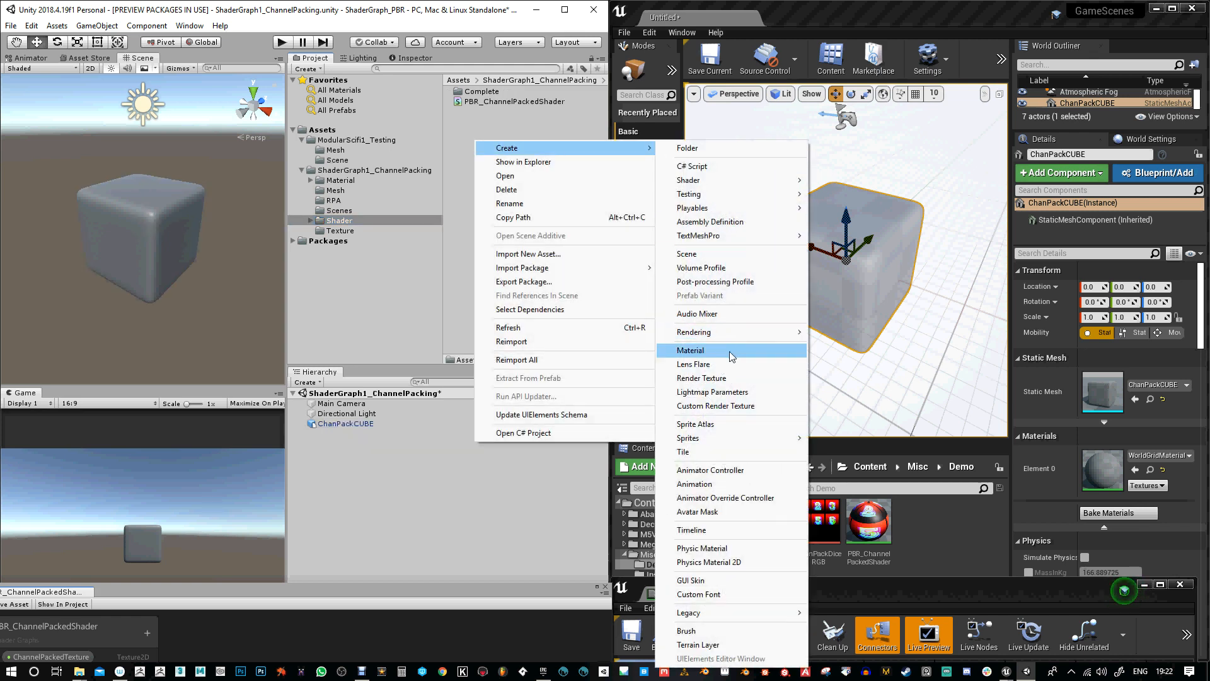
pyautogui.click(690, 349)
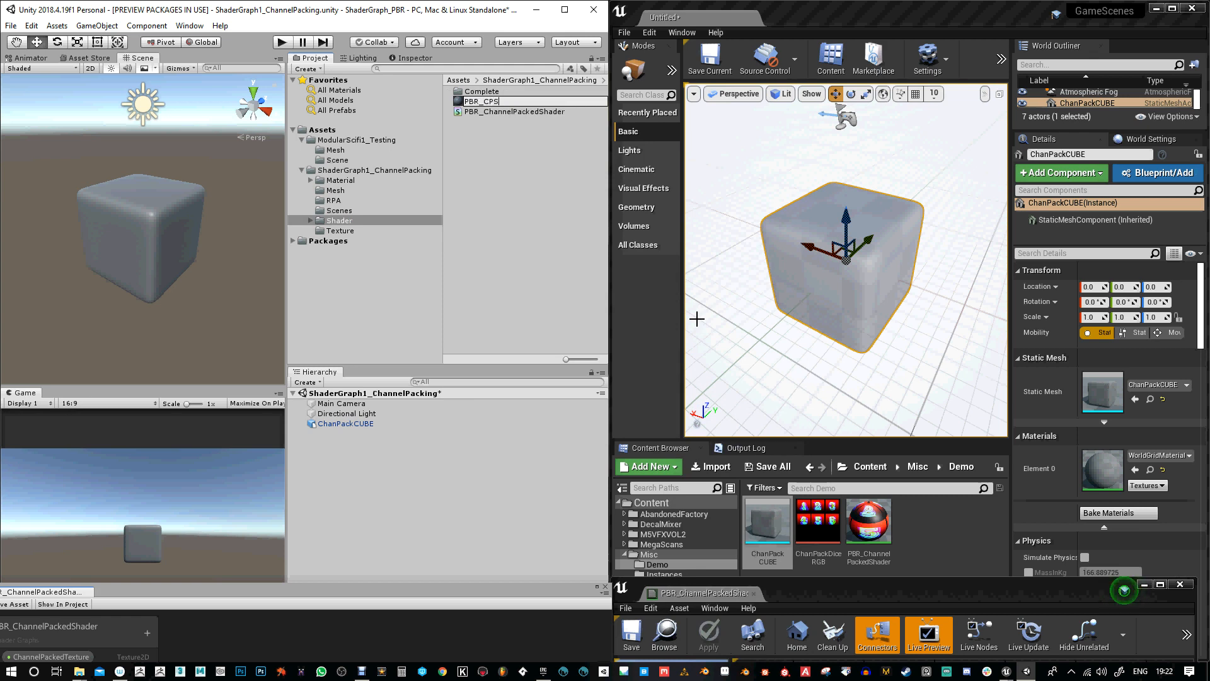
pyautogui.write('PBR_CPS')
pyautogui.press('Return')
pyautogui.click(497, 111)
pyautogui.press('Return')
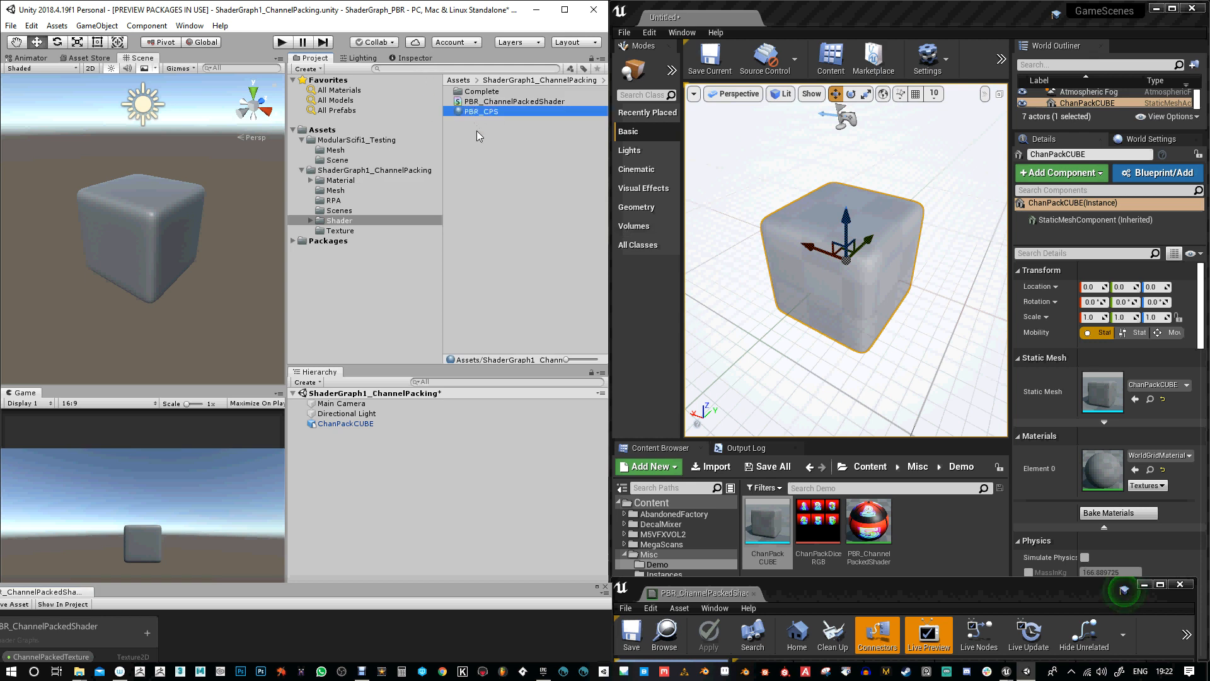
# Set the PBR_CPS material's shader to Shader Graphs/PBR_ChannelPackedShader
pyautogui.click(414, 59)
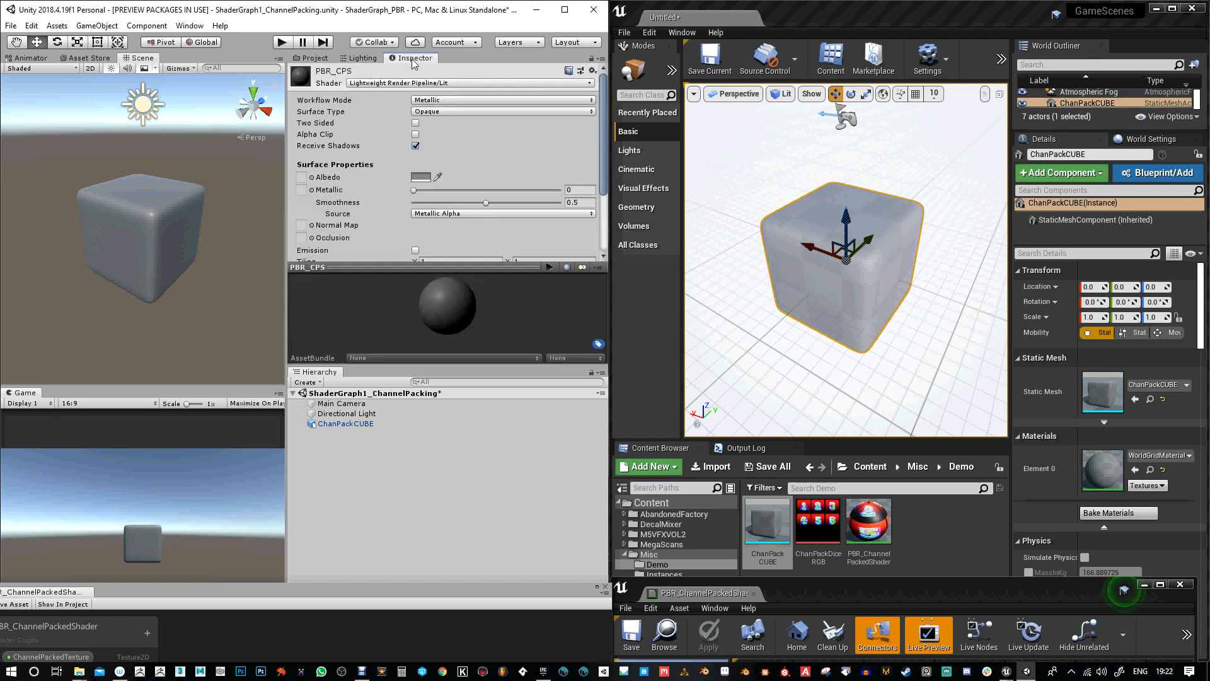
pyautogui.click(494, 84)
pyautogui.moveTo(454, 224)
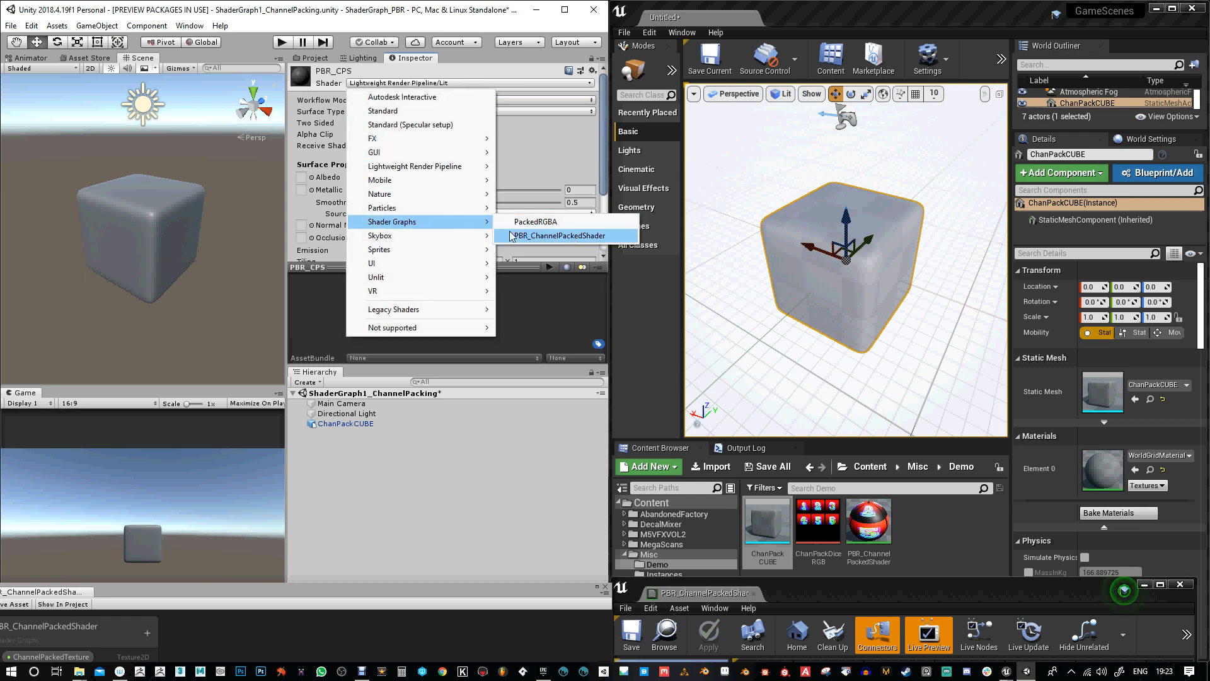
pyautogui.click(581, 236)
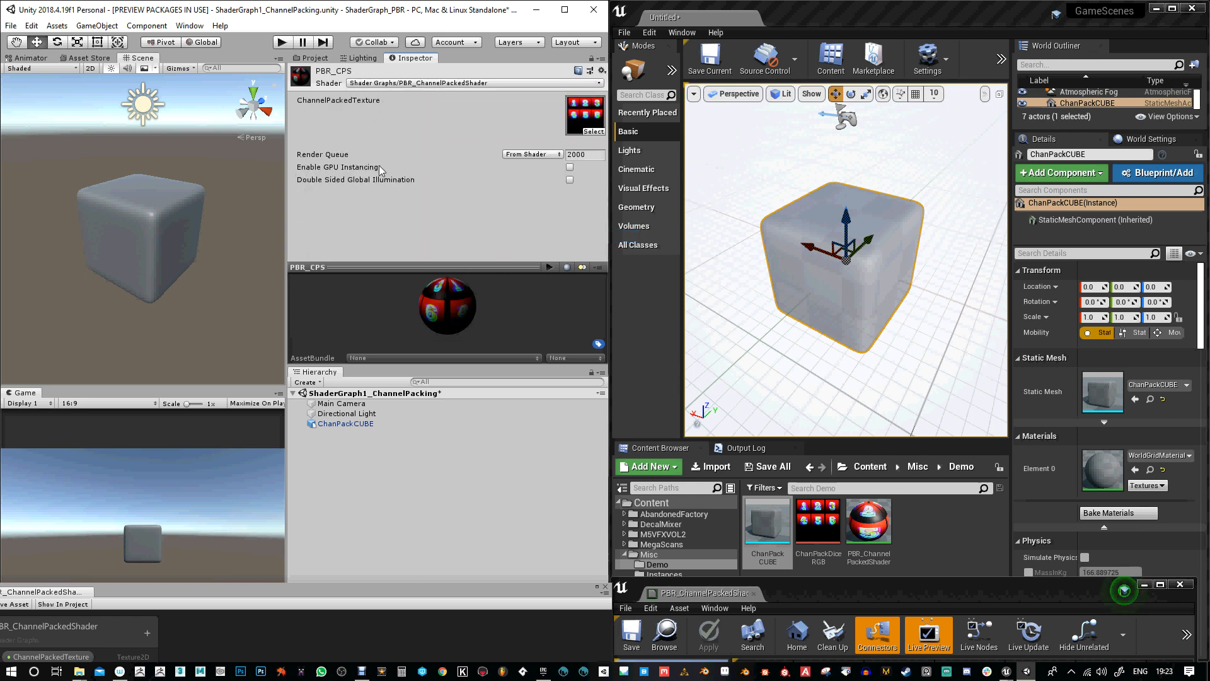
# Apply the PBR_CPS material to the cube in the Unity scene
pyautogui.click(315, 58)
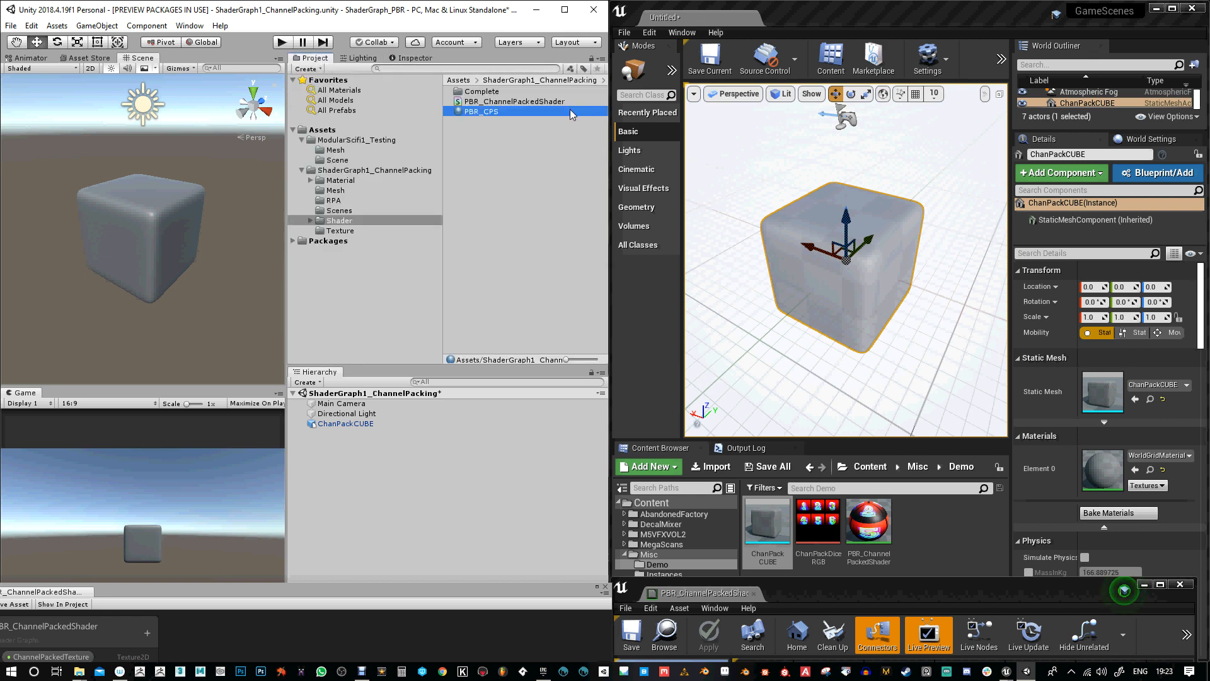
pyautogui.moveTo(485, 118); pyautogui.dragTo(163, 224)
pyautogui.keyDown('alt'); pyautogui.moveTo(207, 275); pyautogui.dragTo(185, 236); pyautogui.keyUp('alt')
# Switch to Unreal, create a material instance of PBR_ChannelPackedShader named Mi_PackedMaterial, and apply it to the cube
pyautogui.click(949, 506)
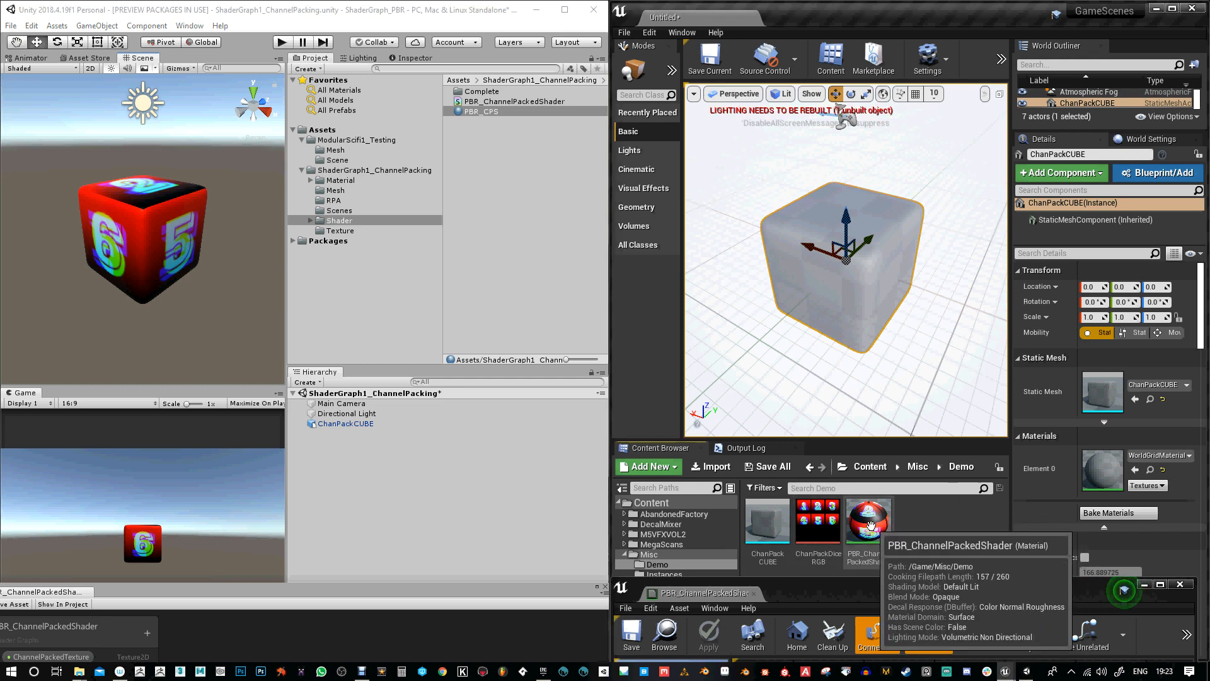
pyautogui.rightClick(871, 521)
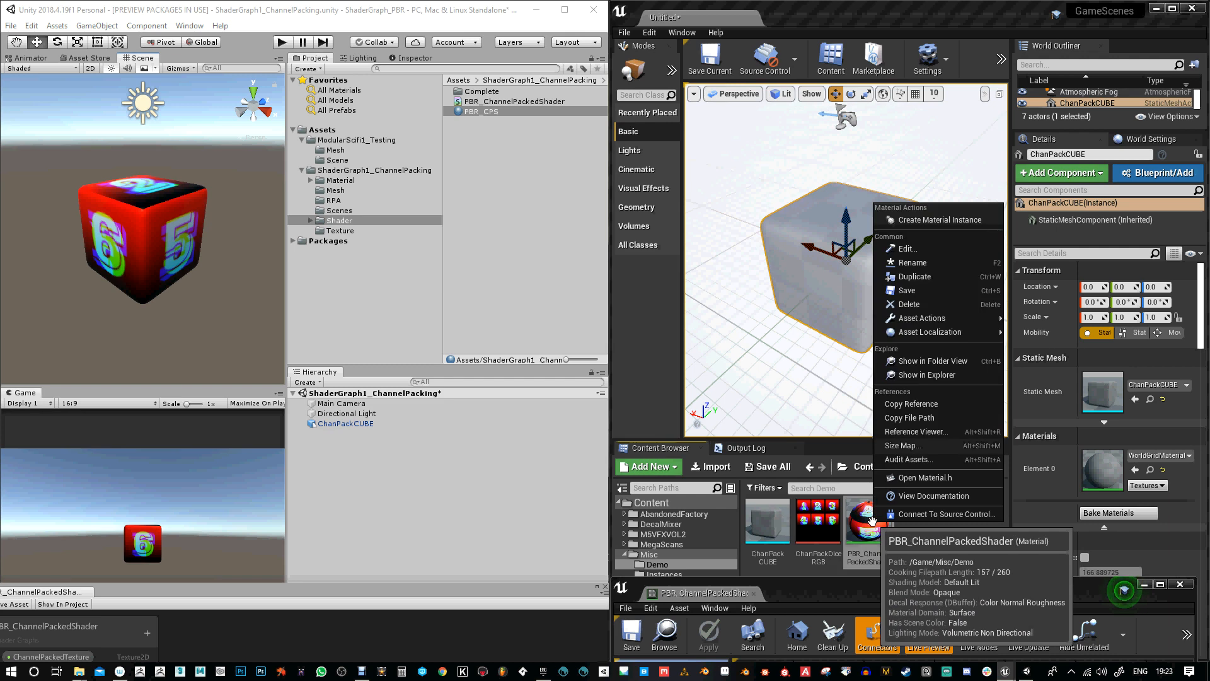
pyautogui.click(937, 225)
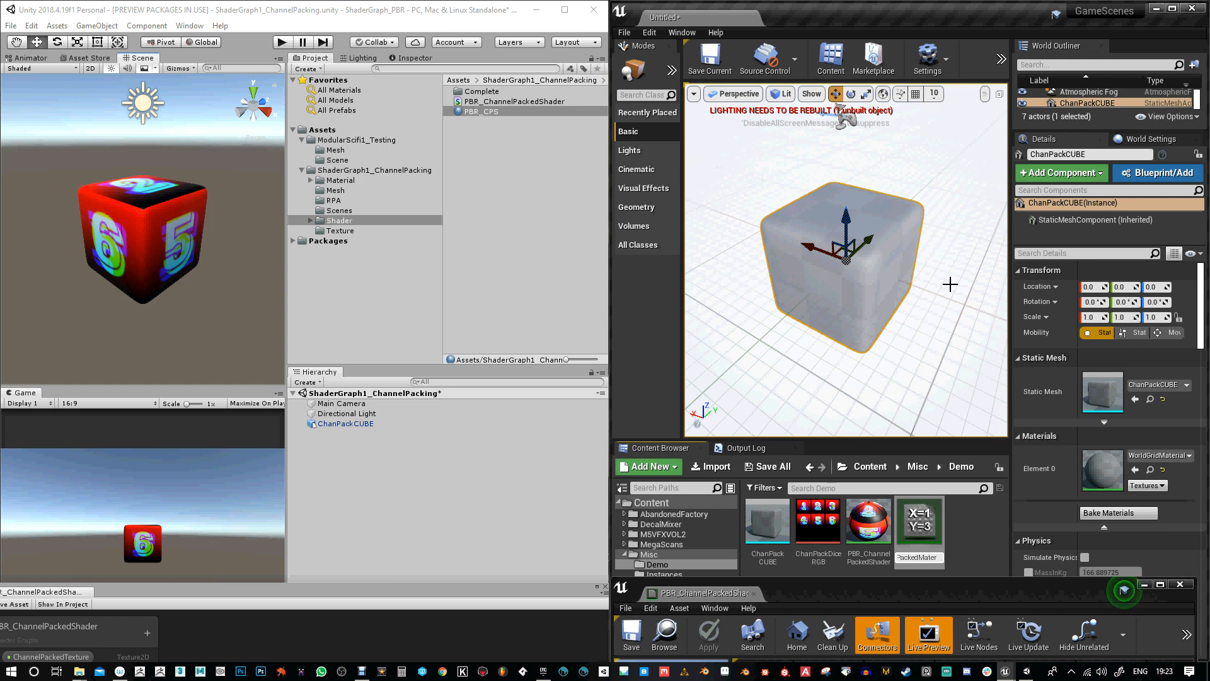
pyautogui.press('Return')
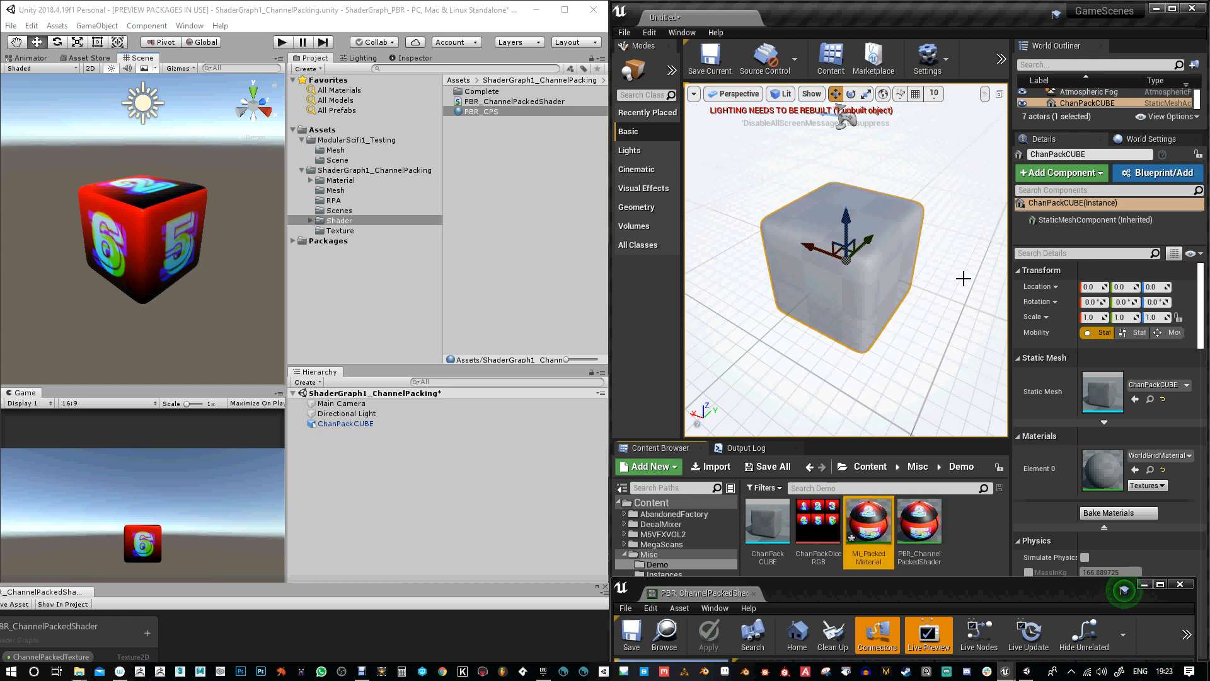
pyautogui.moveTo(866, 524); pyautogui.dragTo(864, 321)
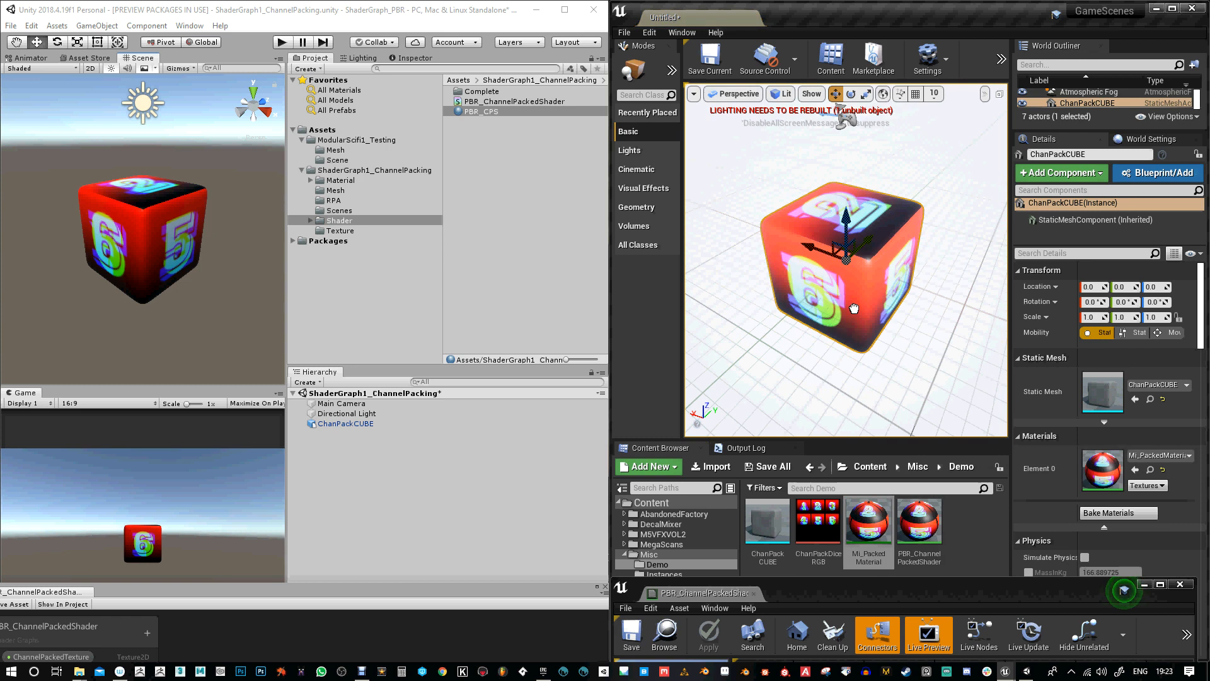
# Open the Mi_PackedMaterial instance for editing and move its editor window up into full view
pyautogui.click(870, 516)
pyautogui.doubleClick(870, 515)
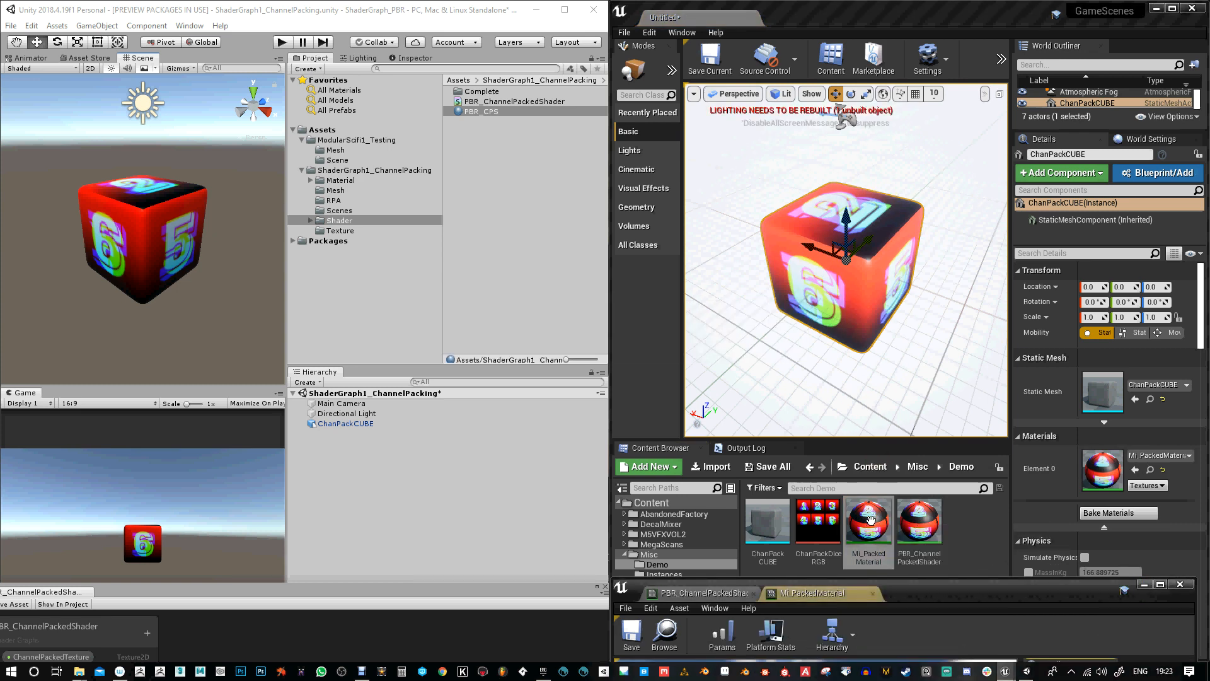
pyautogui.moveTo(901, 433); pyautogui.dragTo(904, 42)
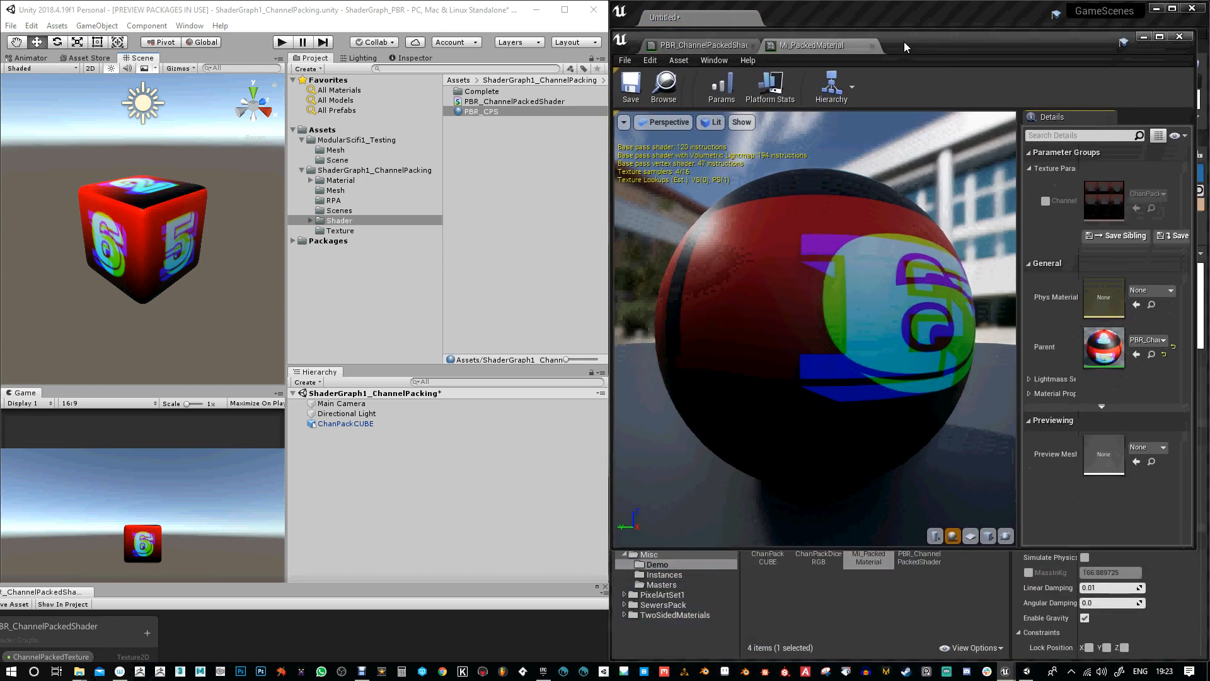
# Enlarge the Mi_PackedMaterial editor and widen its details area, and show the PBR_CPS material's properties in Unity for comparison
pyautogui.moveTo(896, 545); pyautogui.dragTo(907, 630)
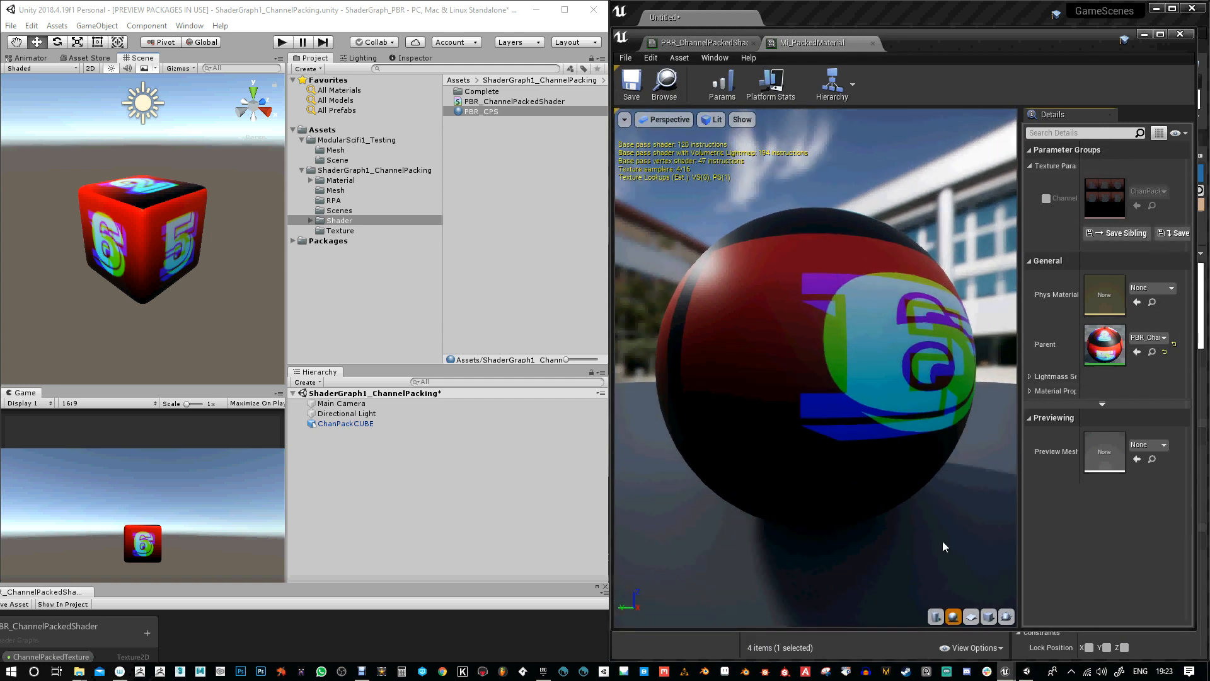
pyautogui.moveTo(1019, 215); pyautogui.dragTo(875, 216)
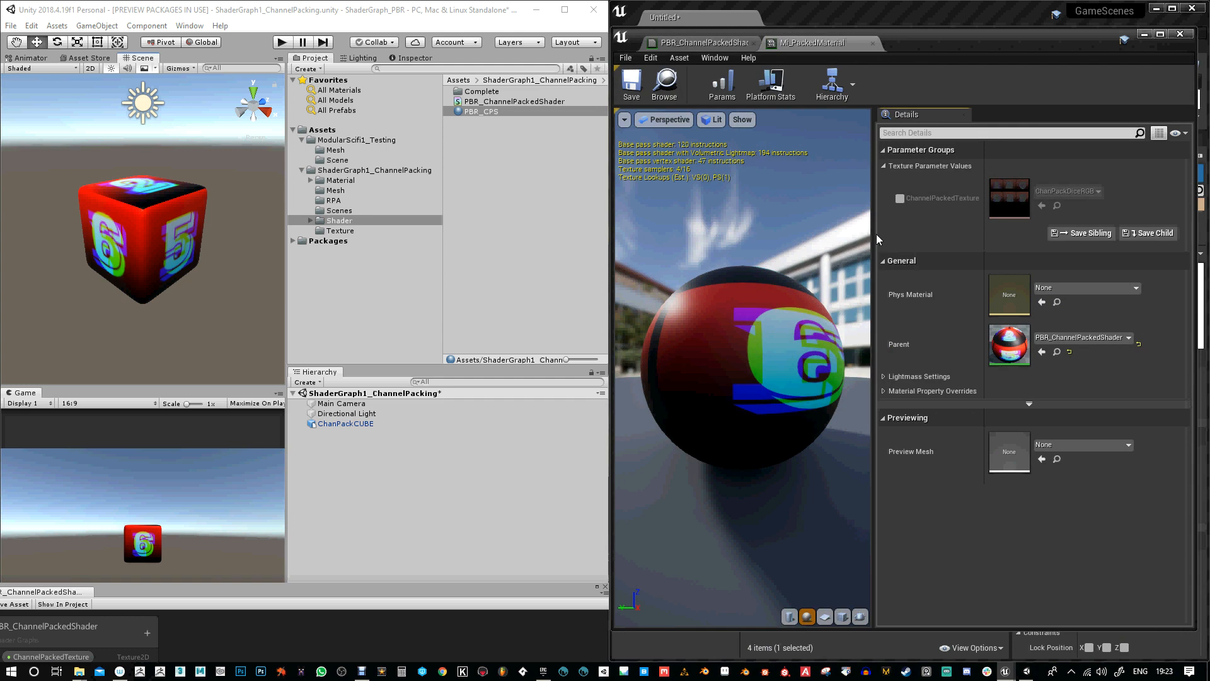
pyautogui.moveTo(873, 234); pyautogui.dragTo(906, 226)
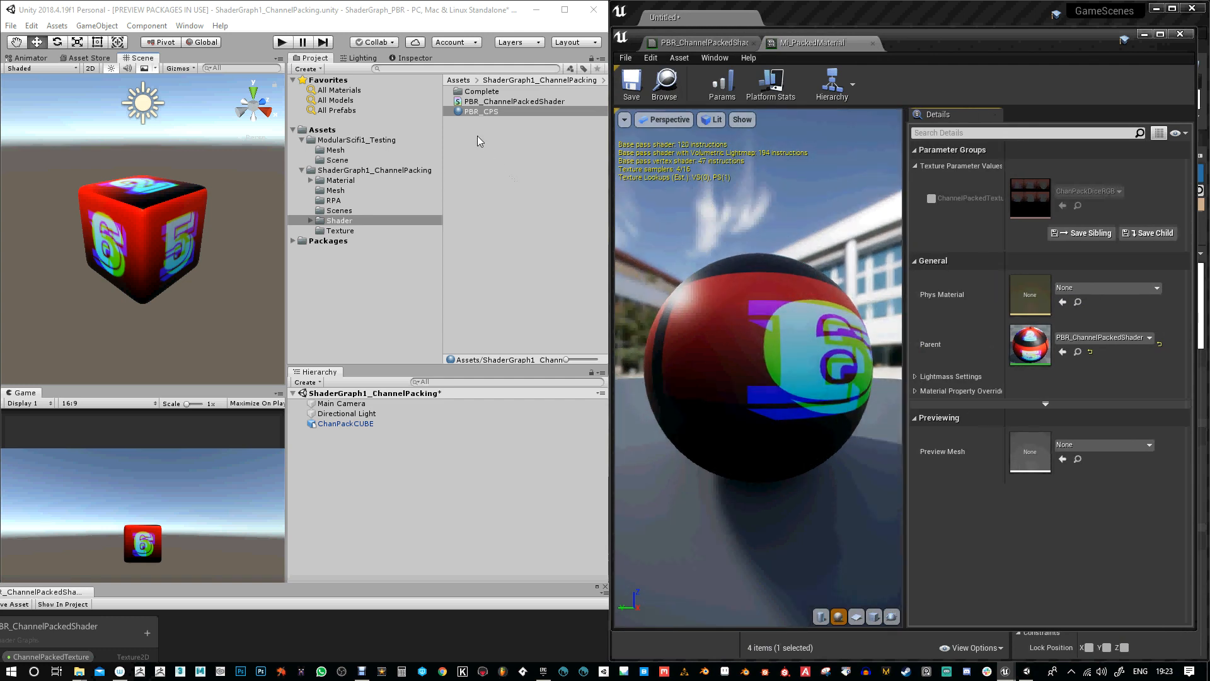
pyautogui.click(409, 58)
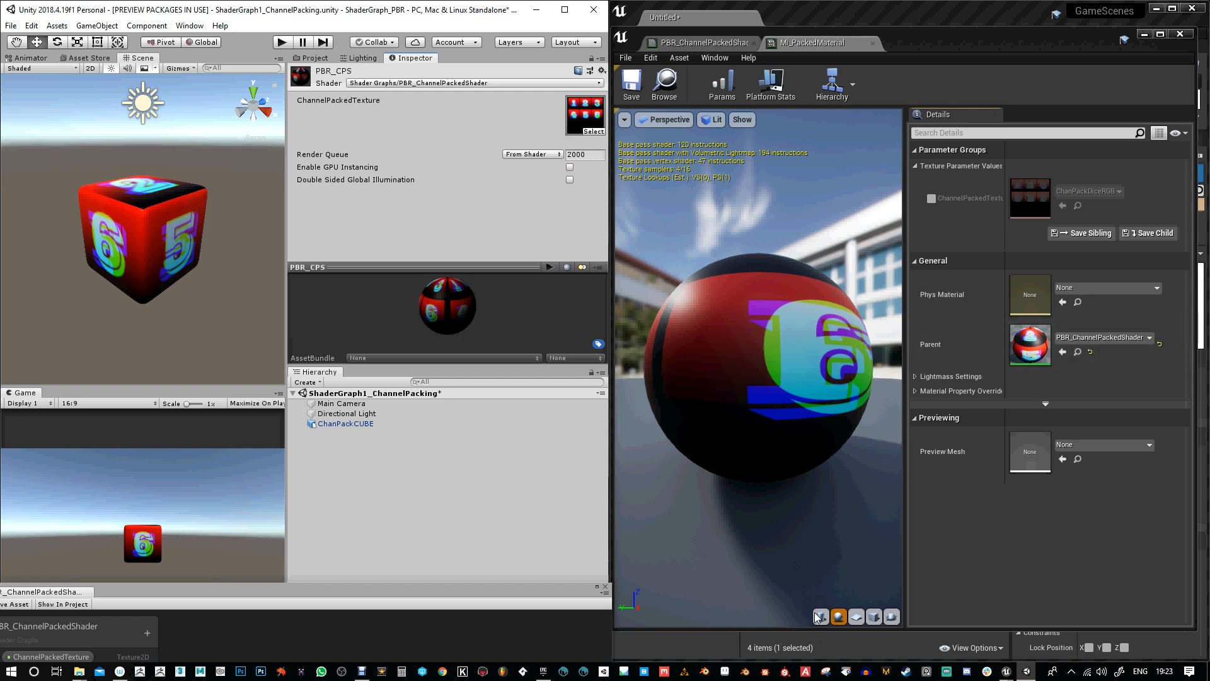
# In the Unreal PBR_ChannelPackedShader graph, connect the ChannelPackedTexture R output to Base Color, apply it, and uncover the cube
pyautogui.click(700, 43)
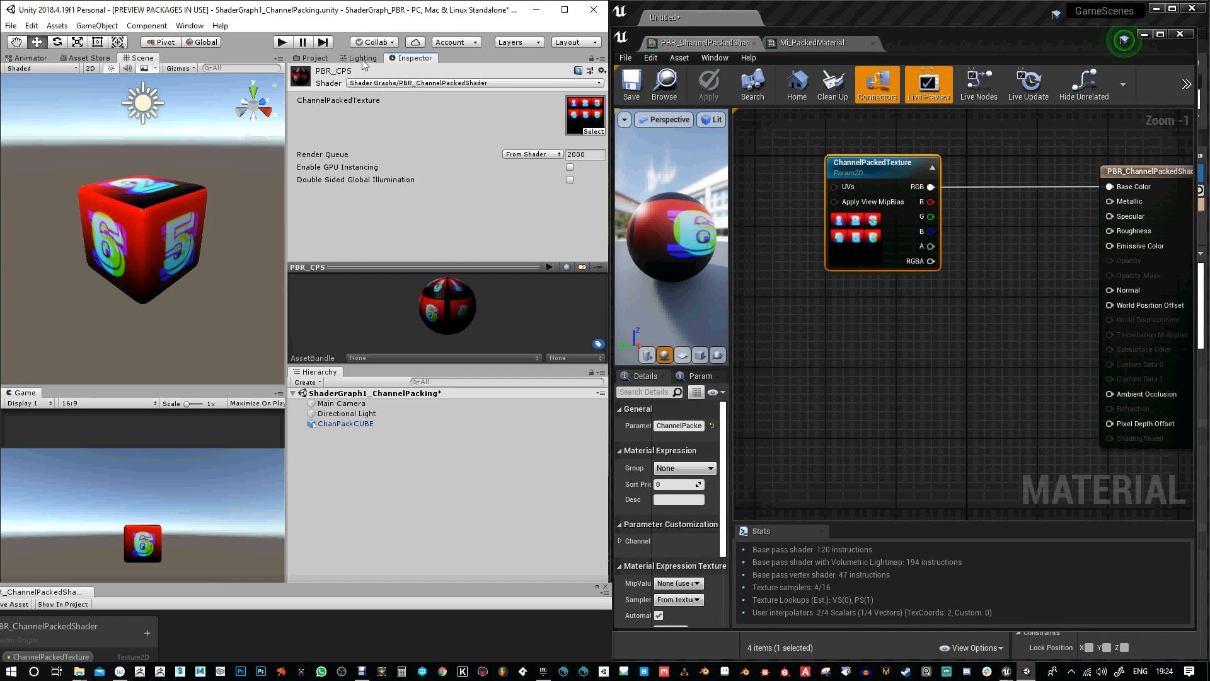
pyautogui.moveTo(302, 585); pyautogui.dragTo(317, 28)
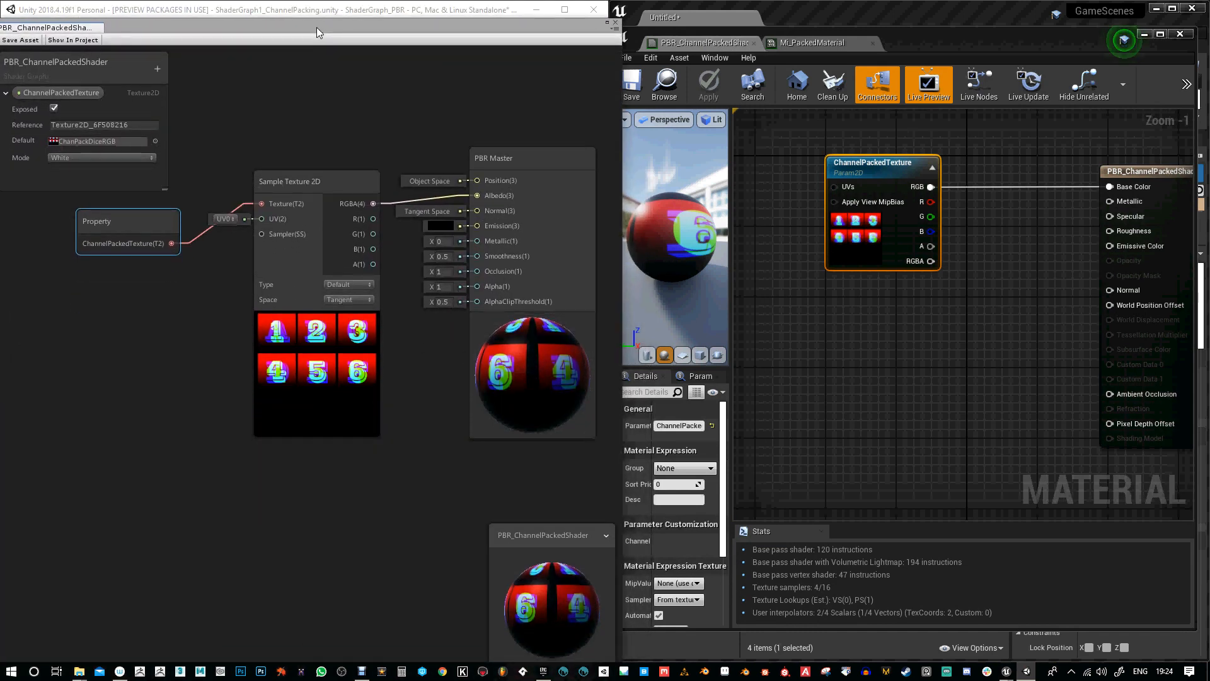
pyautogui.moveTo(876, 165); pyautogui.dragTo(842, 165)
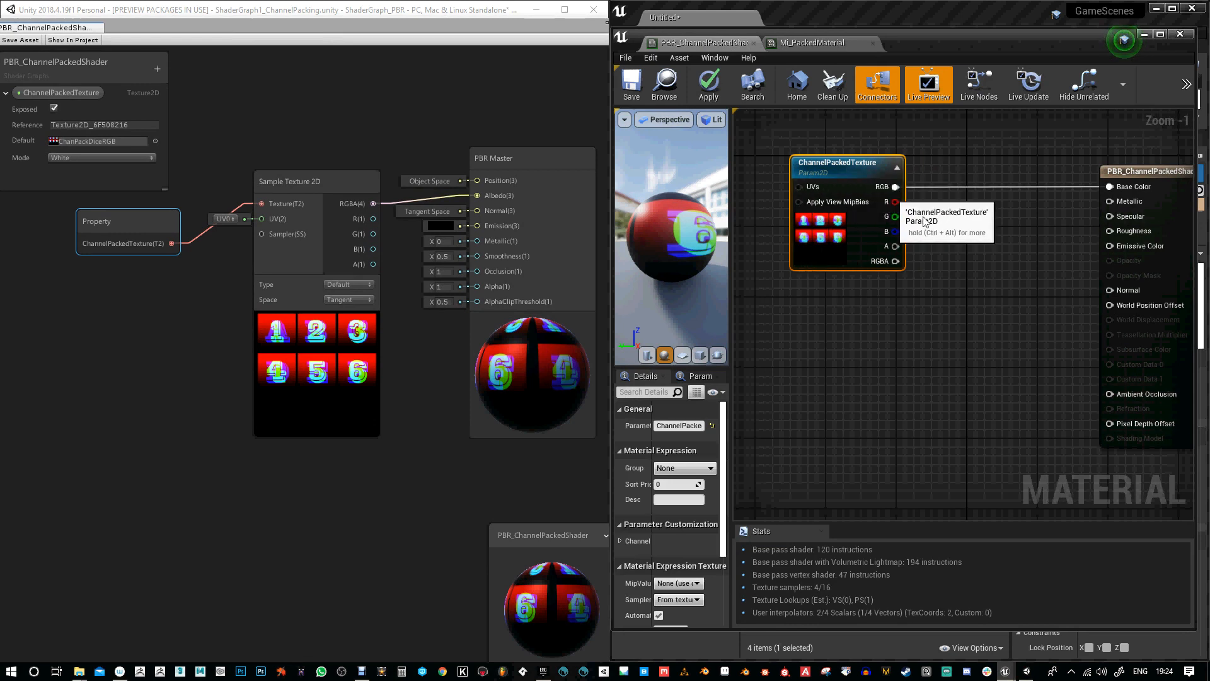
pyautogui.moveTo(895, 201); pyautogui.dragTo(1110, 187)
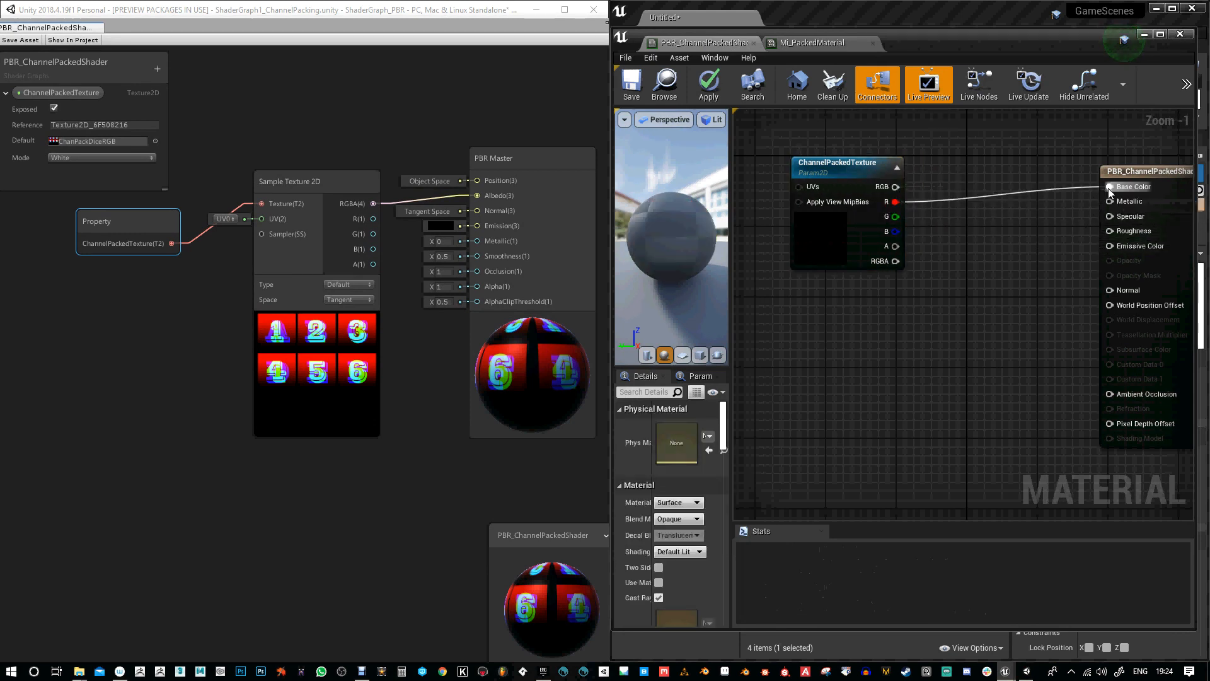
pyautogui.click(708, 83)
pyautogui.moveTo(945, 46); pyautogui.dragTo(951, 550)
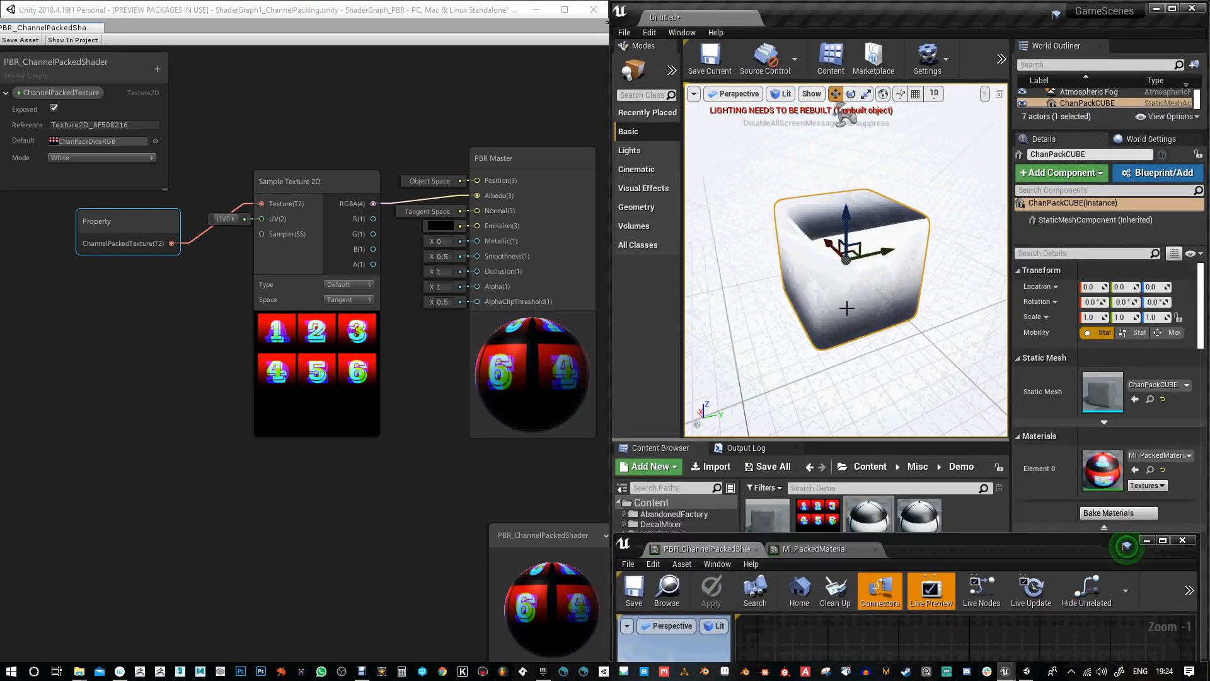
# In the Unity shader graph, spread out the texture nodes, connect Sample Texture 2D's R output to Albedo, and save the asset
pyautogui.moveTo(981, 548); pyautogui.dragTo(984, 232)
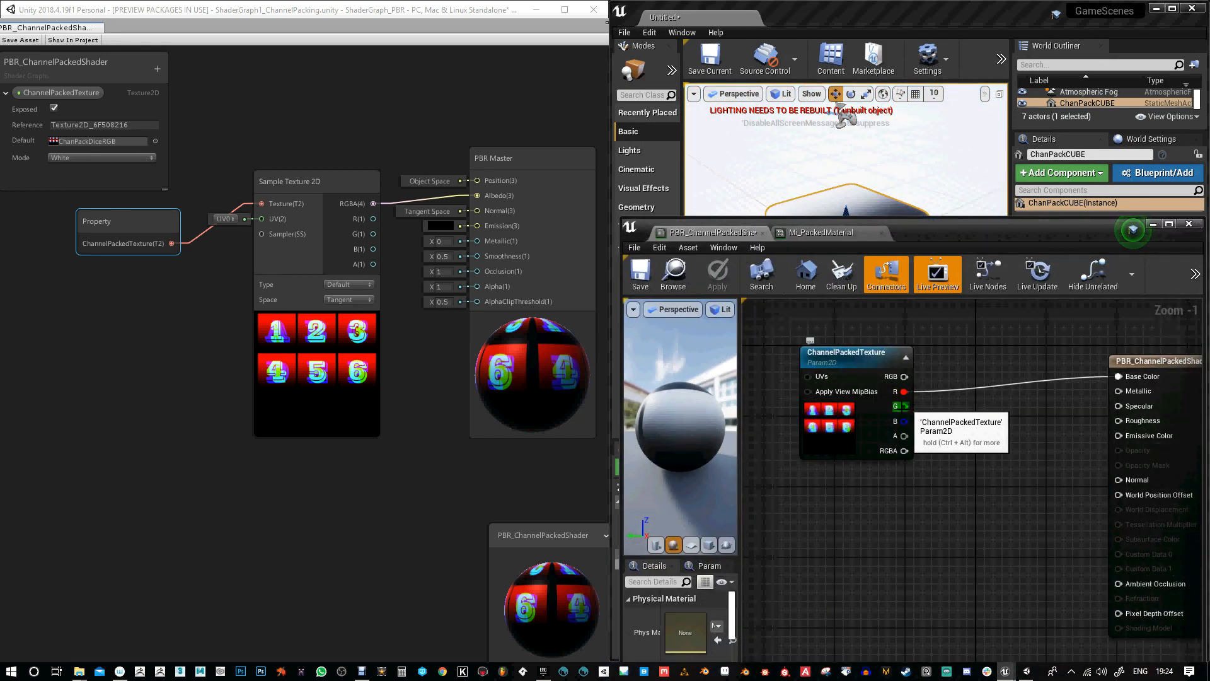
pyautogui.click(372, 416)
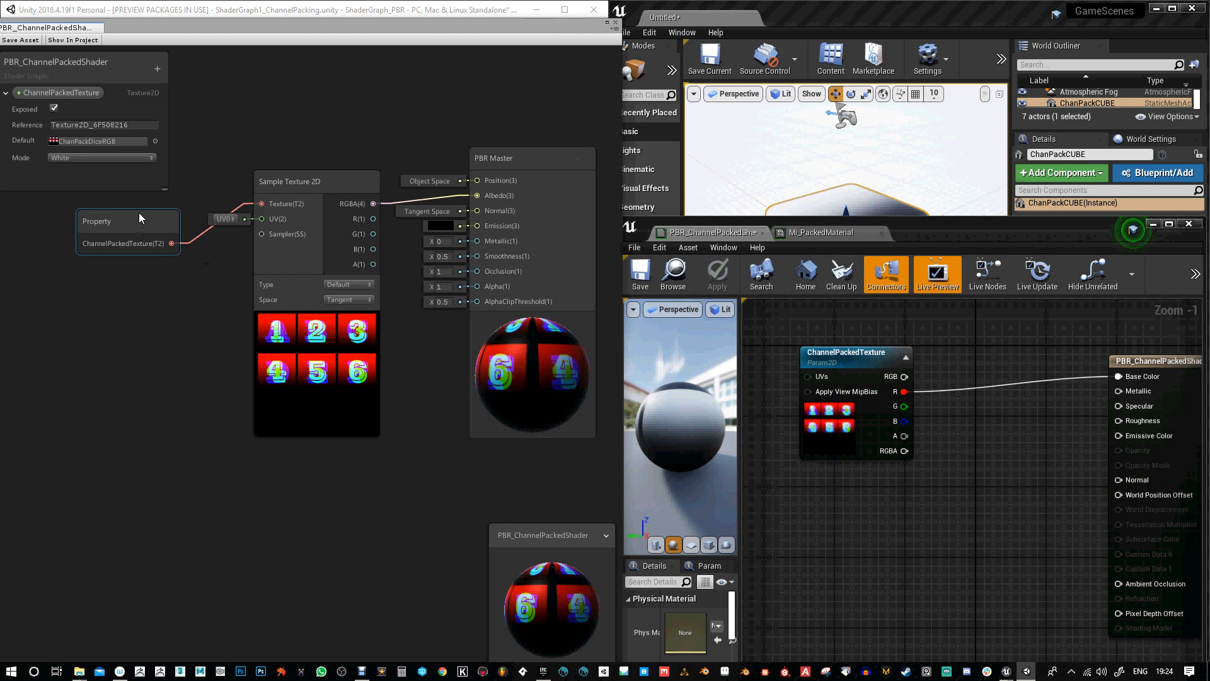
pyautogui.moveTo(138, 215); pyautogui.dragTo(93, 215)
pyautogui.moveTo(298, 183); pyautogui.dragTo(251, 202)
pyautogui.moveTo(327, 239); pyautogui.dragTo(477, 196)
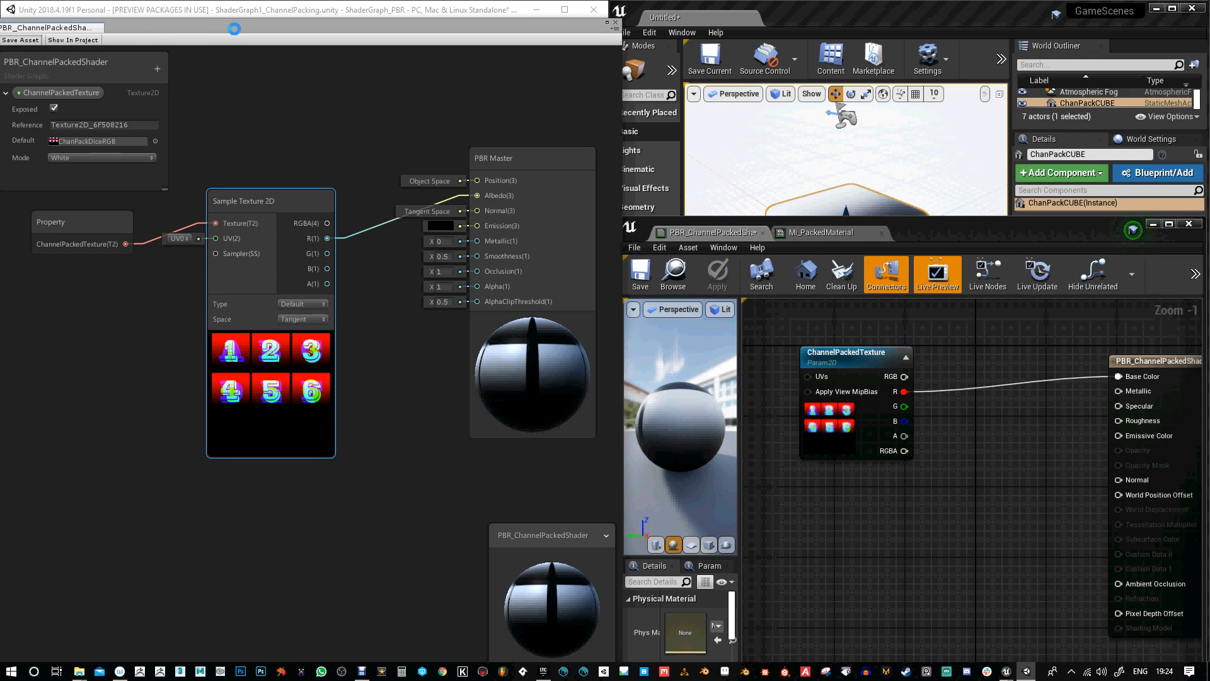
# Arrange the Unity and Unreal windows so both cubes are in view above their graphs, and match the viewing angles
pyautogui.click(249, 14)
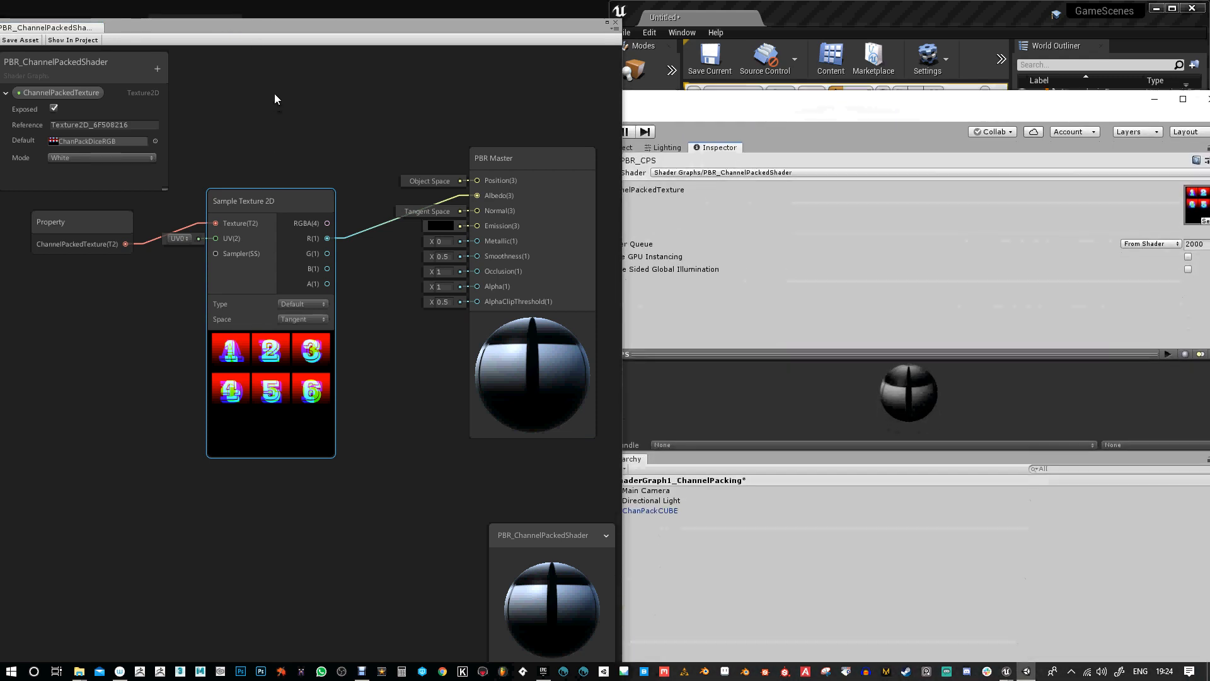
pyautogui.moveTo(300, 24); pyautogui.dragTo(298, 401)
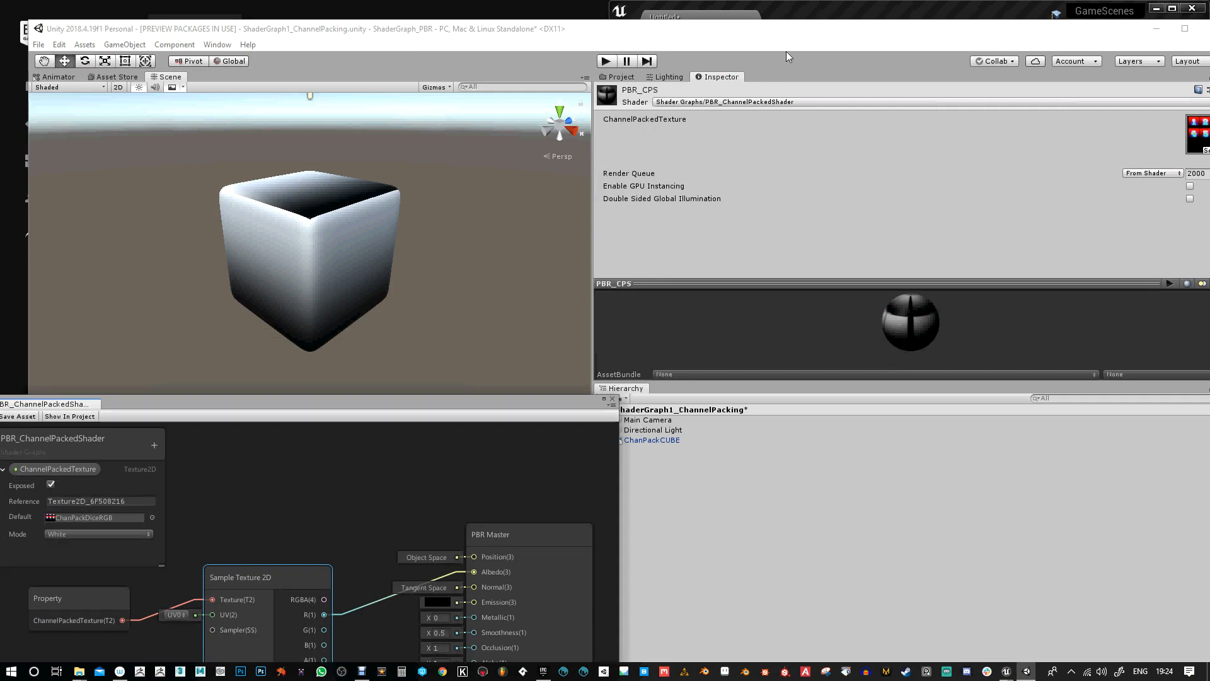
pyautogui.doubleClick(993, 30)
pyautogui.moveTo(1198, 221); pyautogui.dragTo(610, 220)
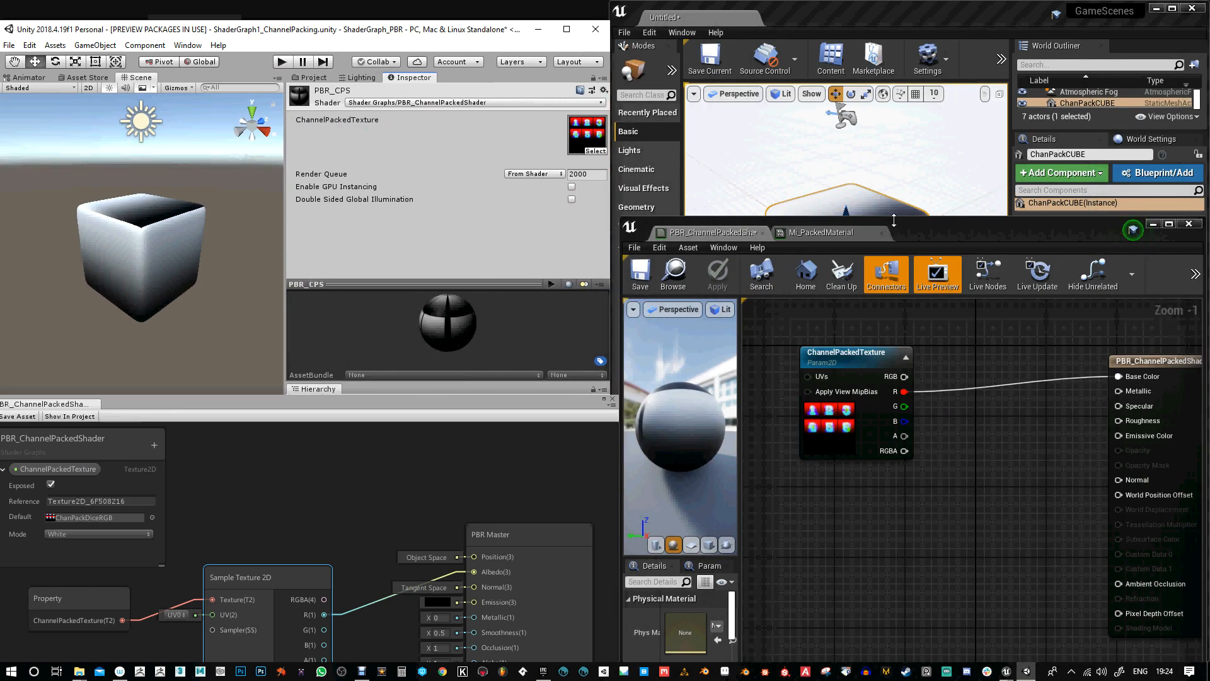
pyautogui.moveTo(898, 222); pyautogui.dragTo(903, 409)
pyautogui.keyDown('alt'); pyautogui.moveTo(213, 242); pyautogui.dragTo(226, 258); pyautogui.keyUp('alt')
pyautogui.keyDown('alt'); pyautogui.moveTo(880, 290); pyautogui.dragTo(842, 117); pyautogui.keyUp('alt')
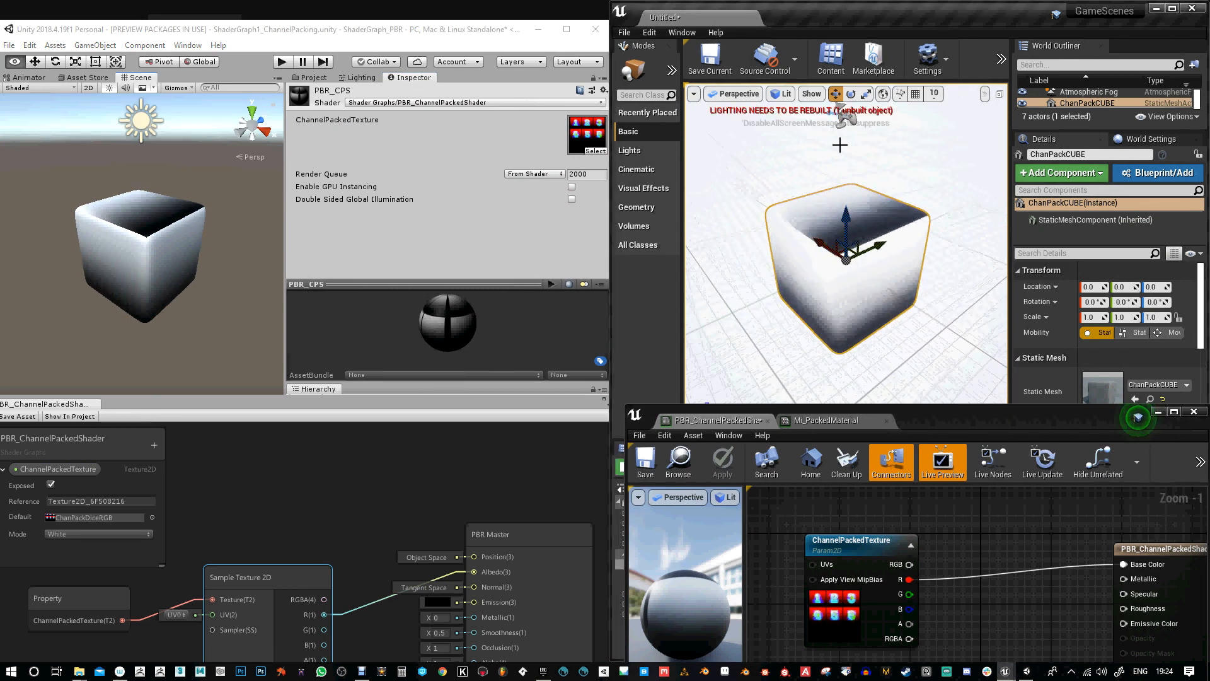
# Hide the grid in the Unreal viewport
pyautogui.click(784, 97)
pyautogui.click(881, 97)
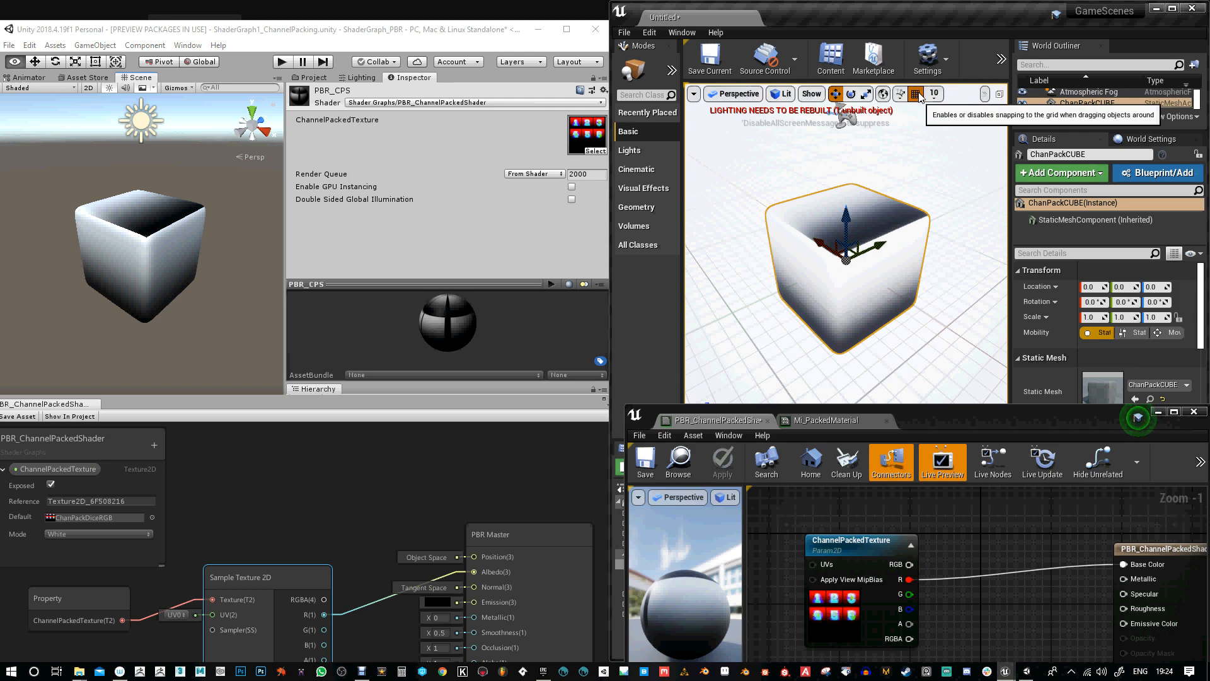
pyautogui.click(811, 95)
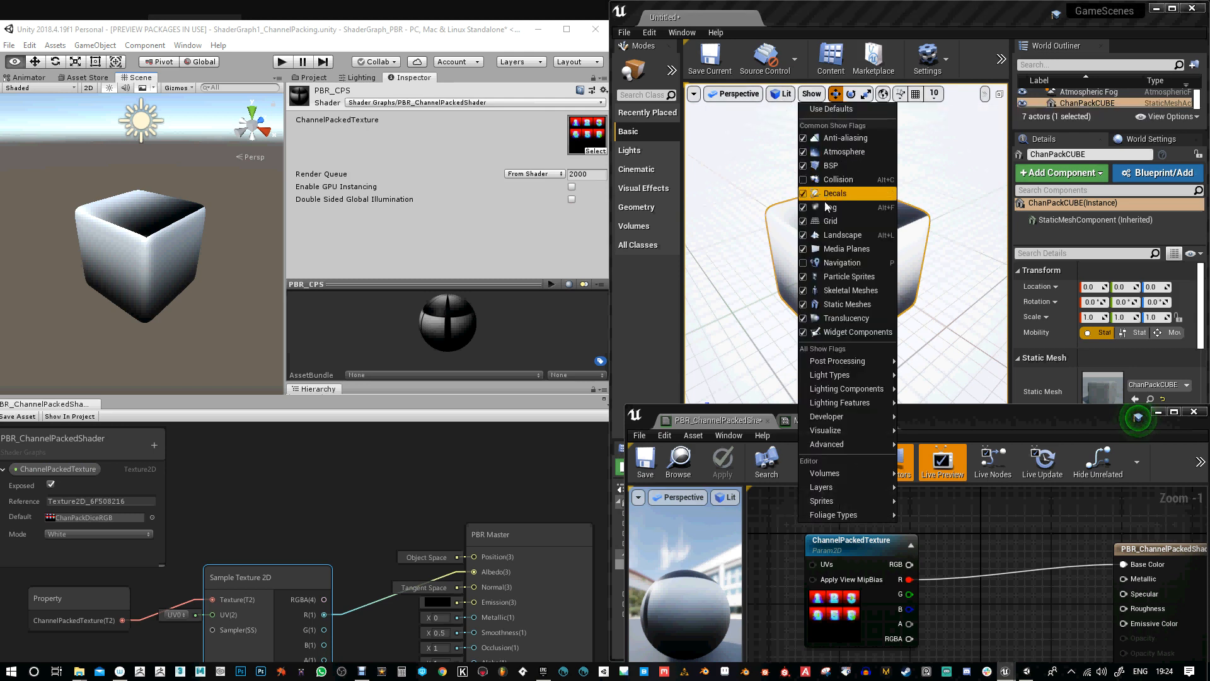
pyautogui.click(808, 222)
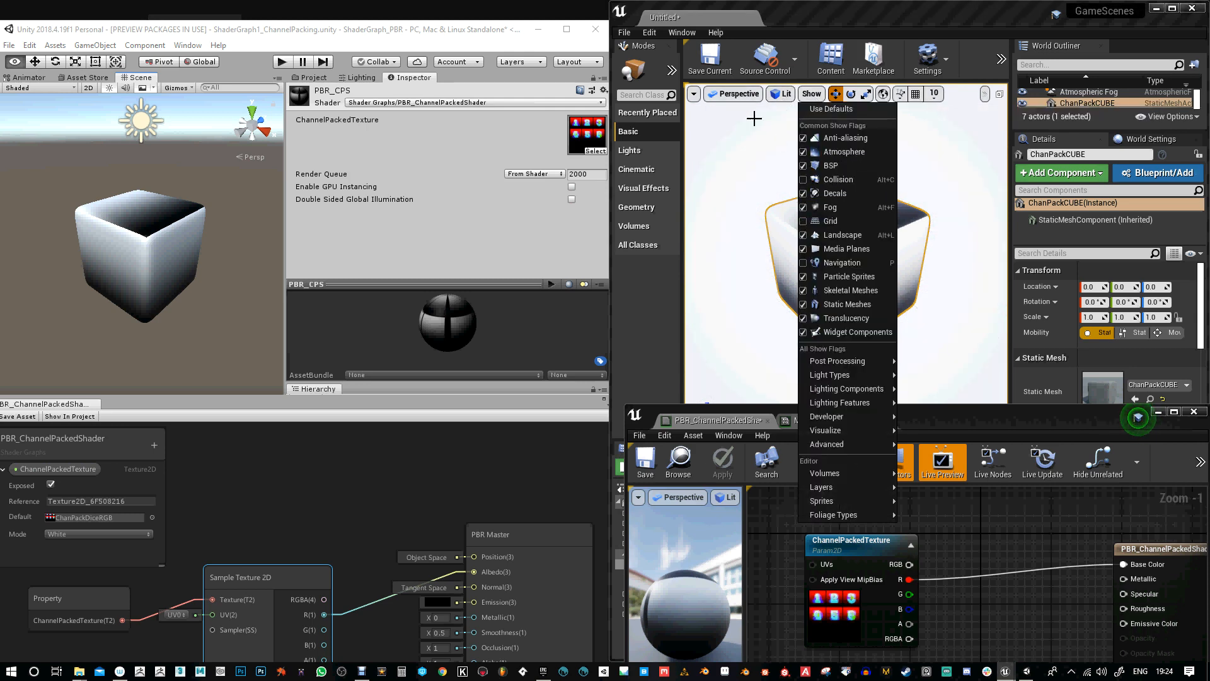
pyautogui.click(756, 121)
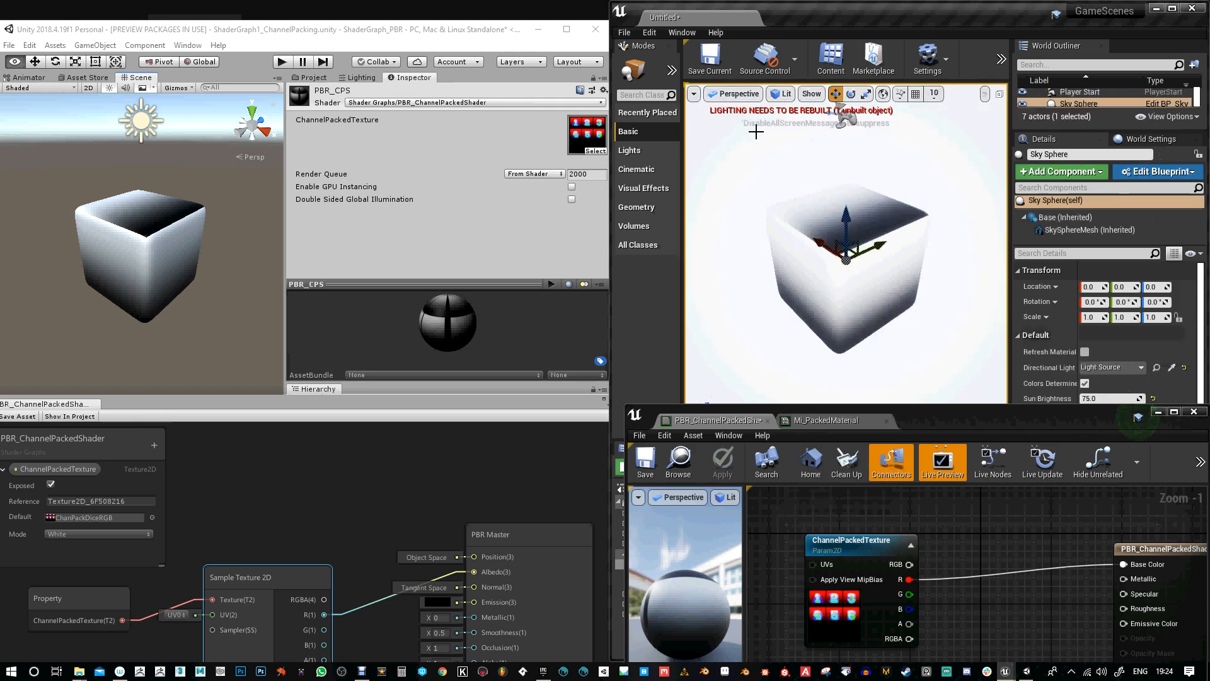
# Turn off game-settings exposure in the Unreal viewport with EV100 at 0, and switch the viewport to game view
pyautogui.click(781, 94)
pyautogui.click(785, 327)
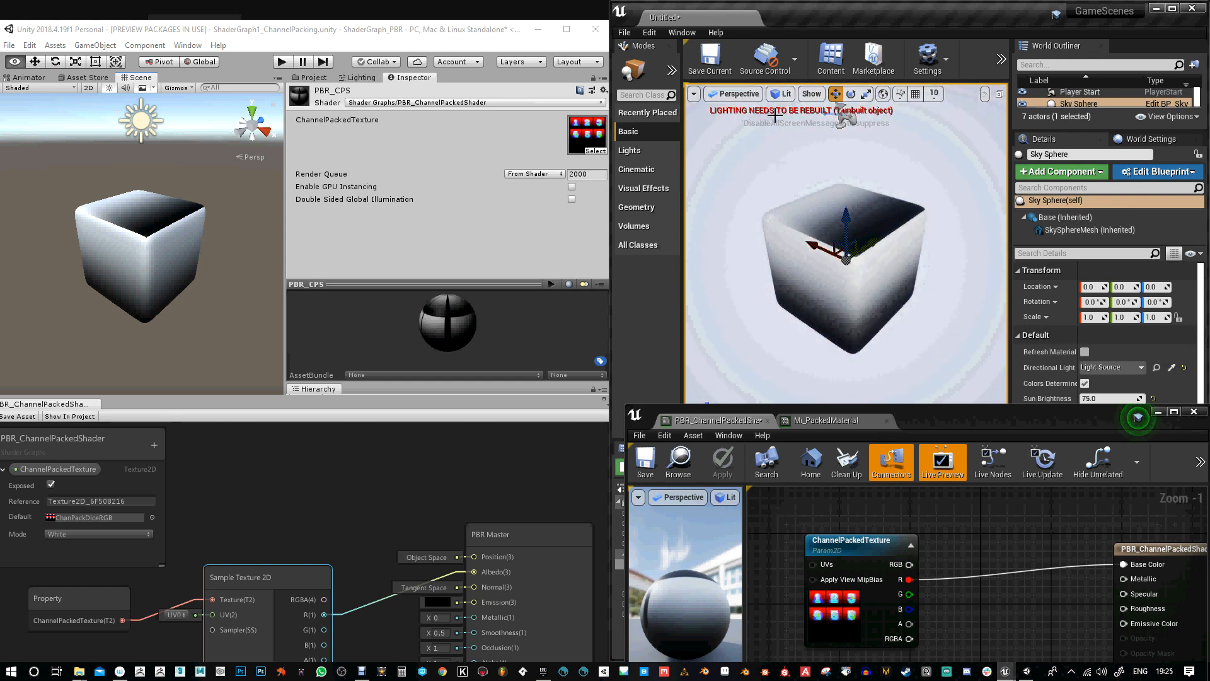
pyautogui.click(781, 94)
pyautogui.click(778, 330)
pyautogui.click(838, 345)
pyautogui.write('0')
pyautogui.press('Return')
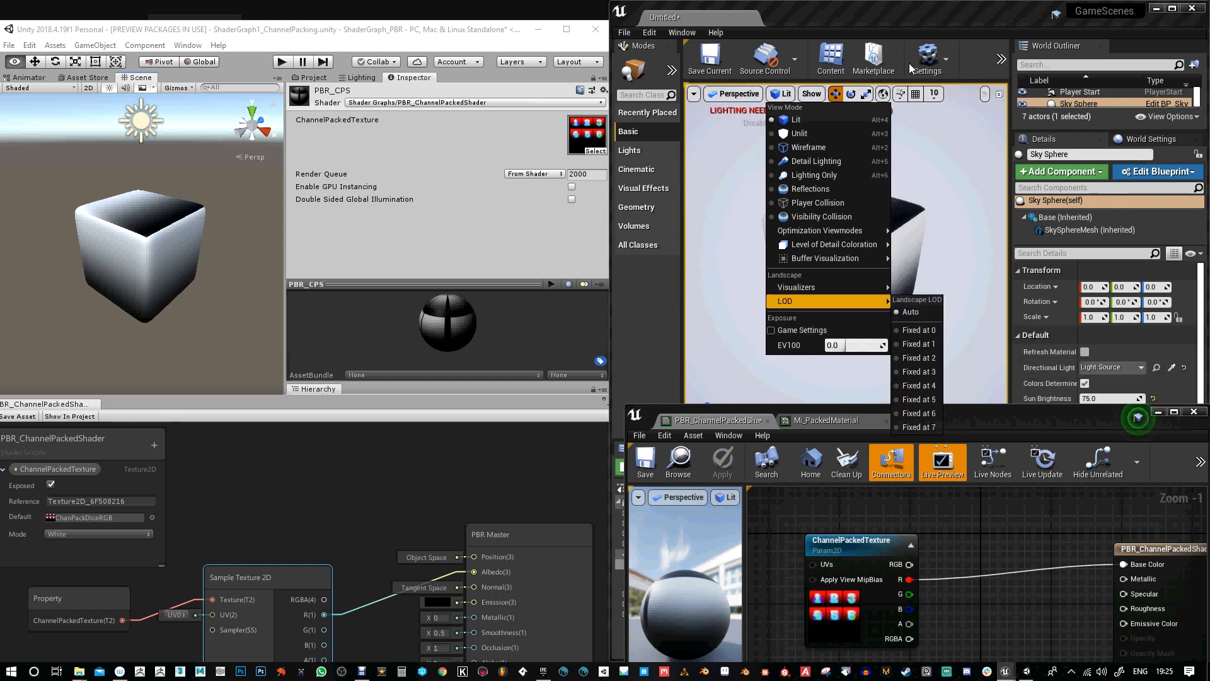
pyautogui.click(926, 178)
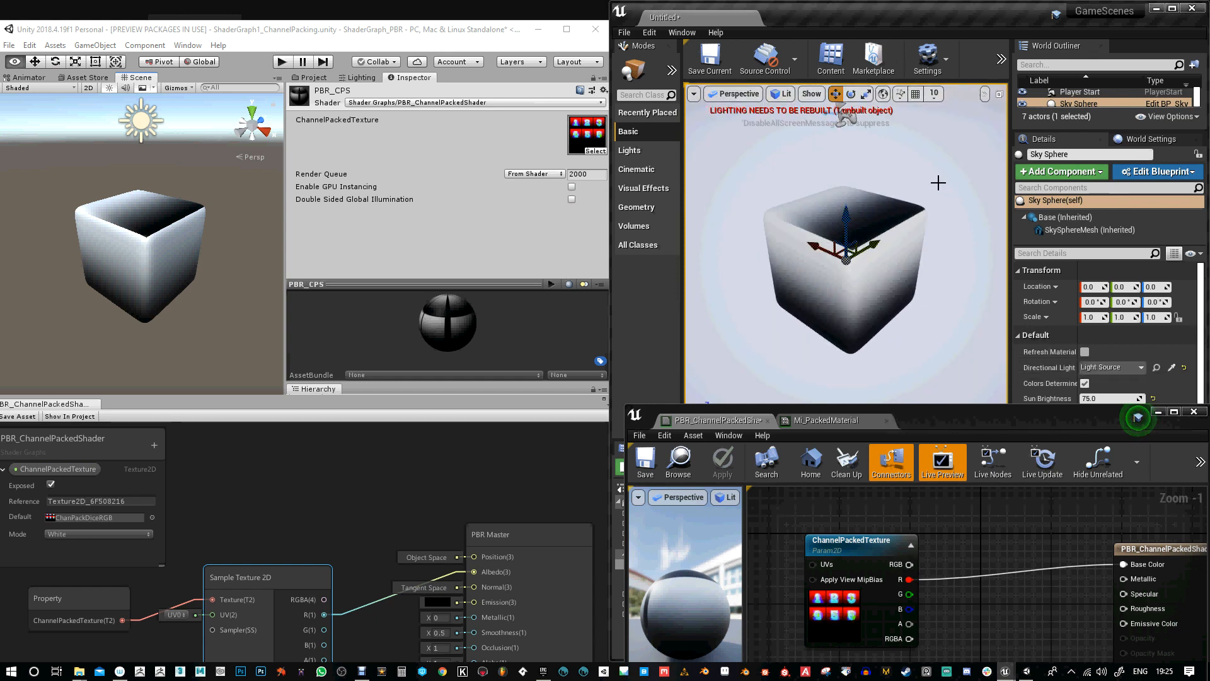
pyautogui.press('g')
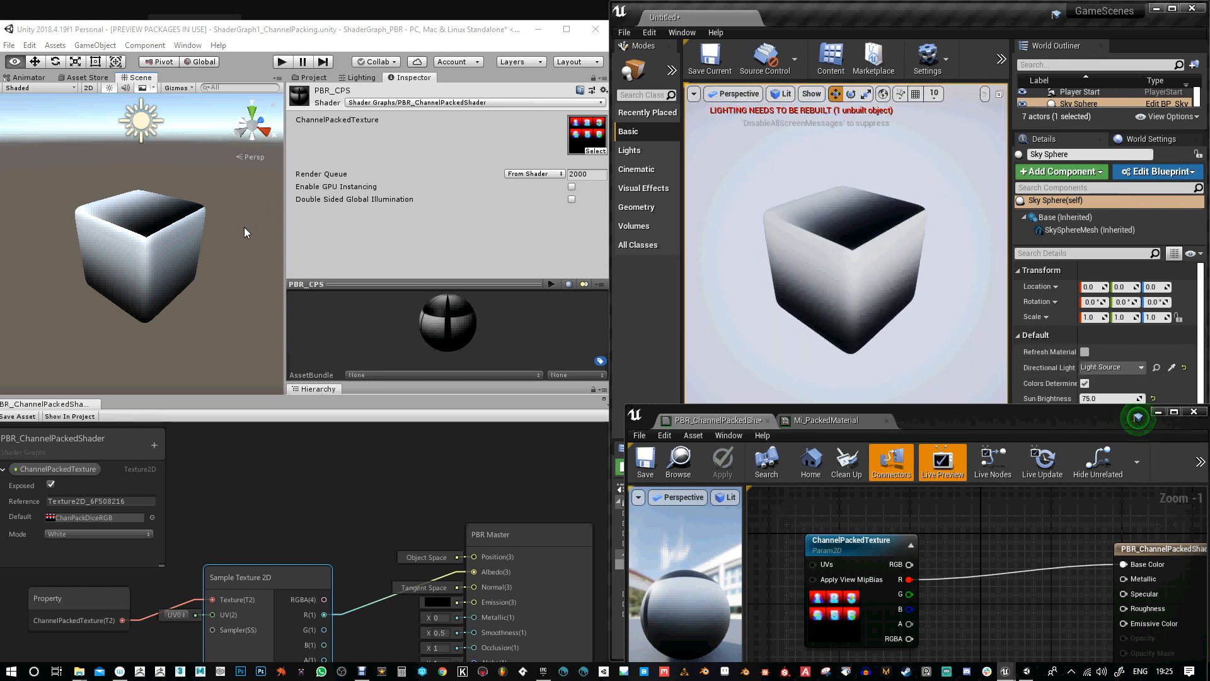
# Connect the texture's G output to Albedo in Unity and Base Color in Unreal, update both shaders, and uncover both cubes
pyautogui.moveTo(1005, 416); pyautogui.dragTo(1000, 195)
pyautogui.moveTo(540, 421); pyautogui.dragTo(518, 293)
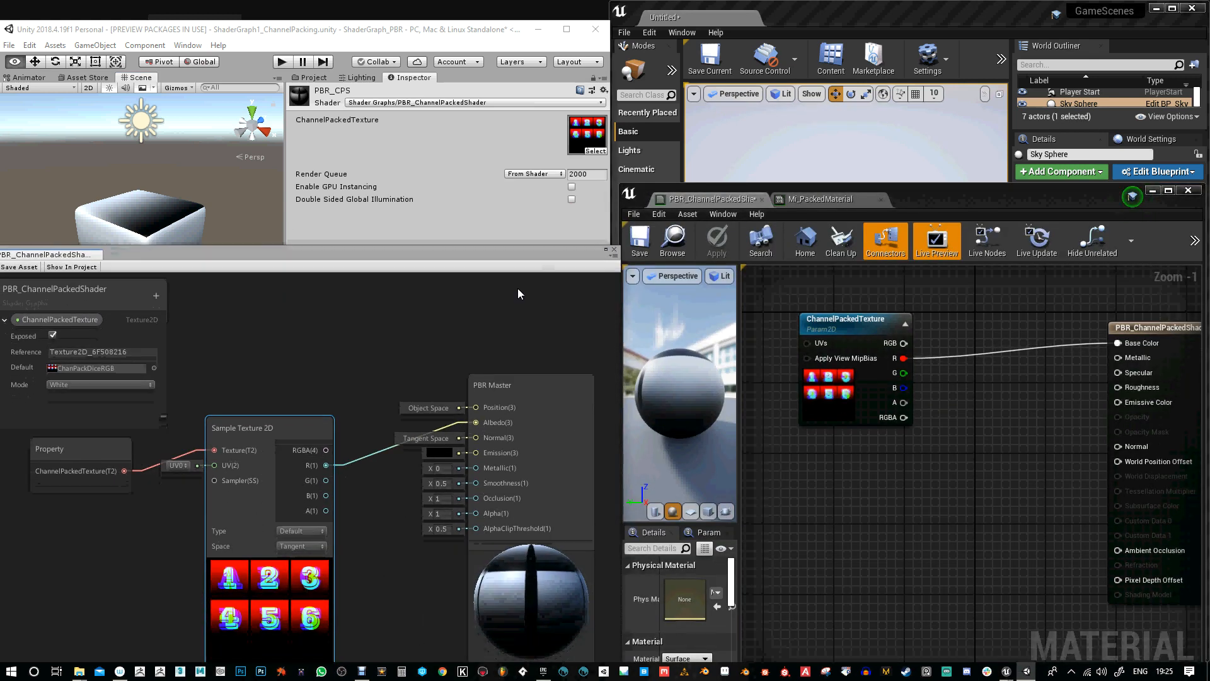
pyautogui.moveTo(326, 480); pyautogui.dragTo(479, 422)
pyautogui.moveTo(904, 373); pyautogui.dragTo(1117, 343)
pyautogui.click(717, 240)
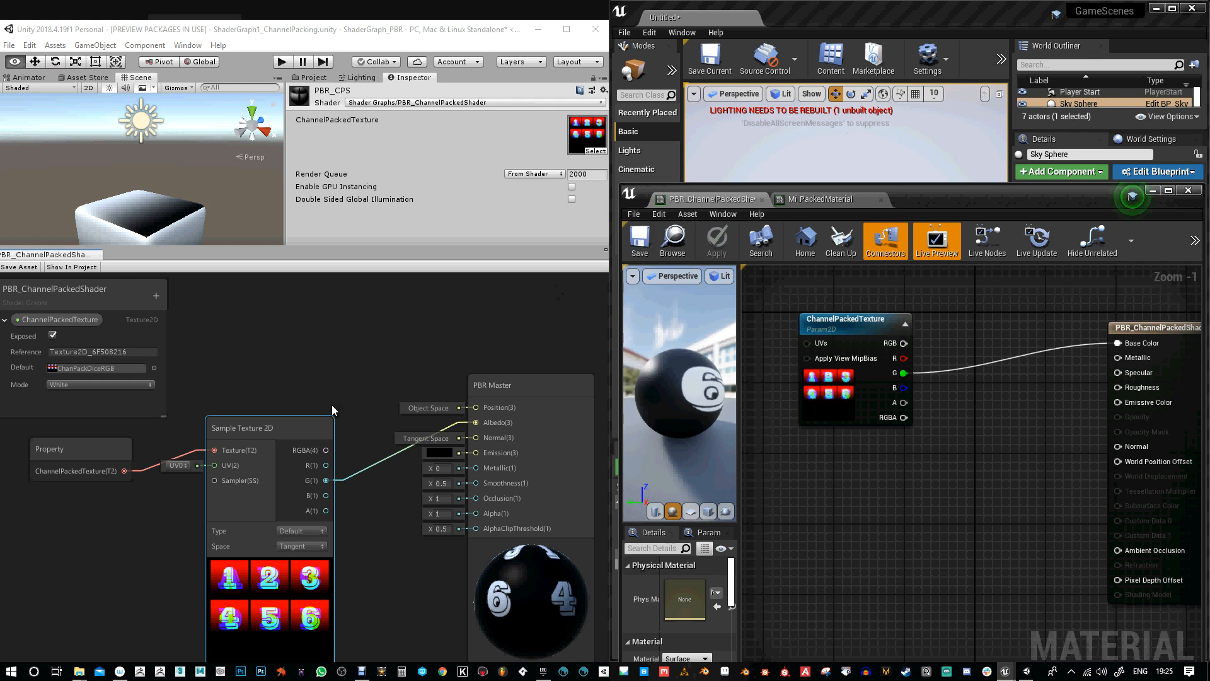
pyautogui.click(364, 260)
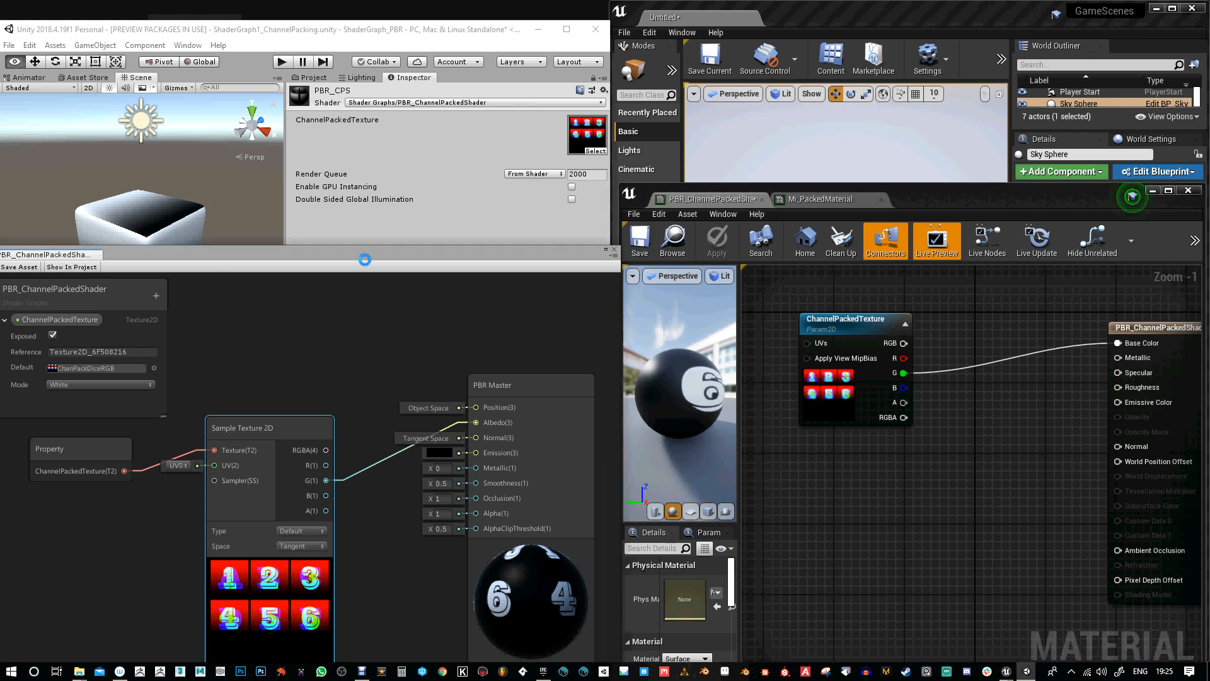
pyautogui.moveTo(927, 198); pyautogui.dragTo(920, 358)
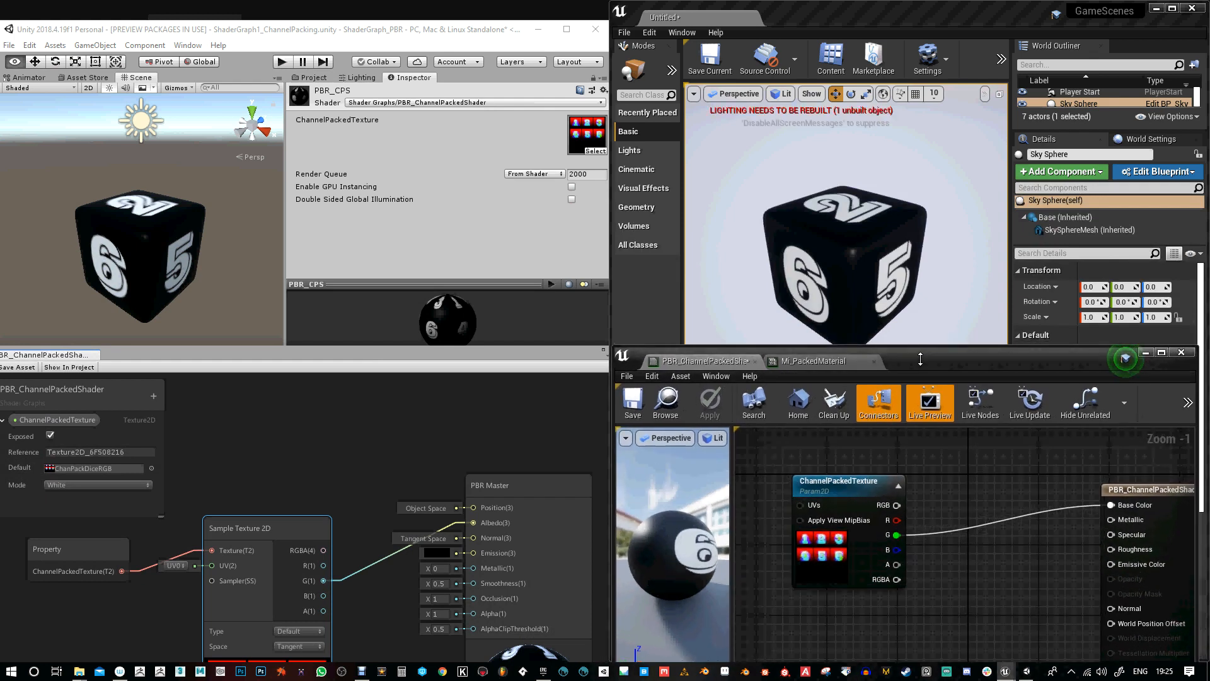
# Connect the texture's B output to Base Color in Unreal and Albedo in Unity, and update both shaders
pyautogui.moveTo(896, 549); pyautogui.dragTo(1113, 507)
pyautogui.moveTo(324, 596); pyautogui.dragTo(474, 521)
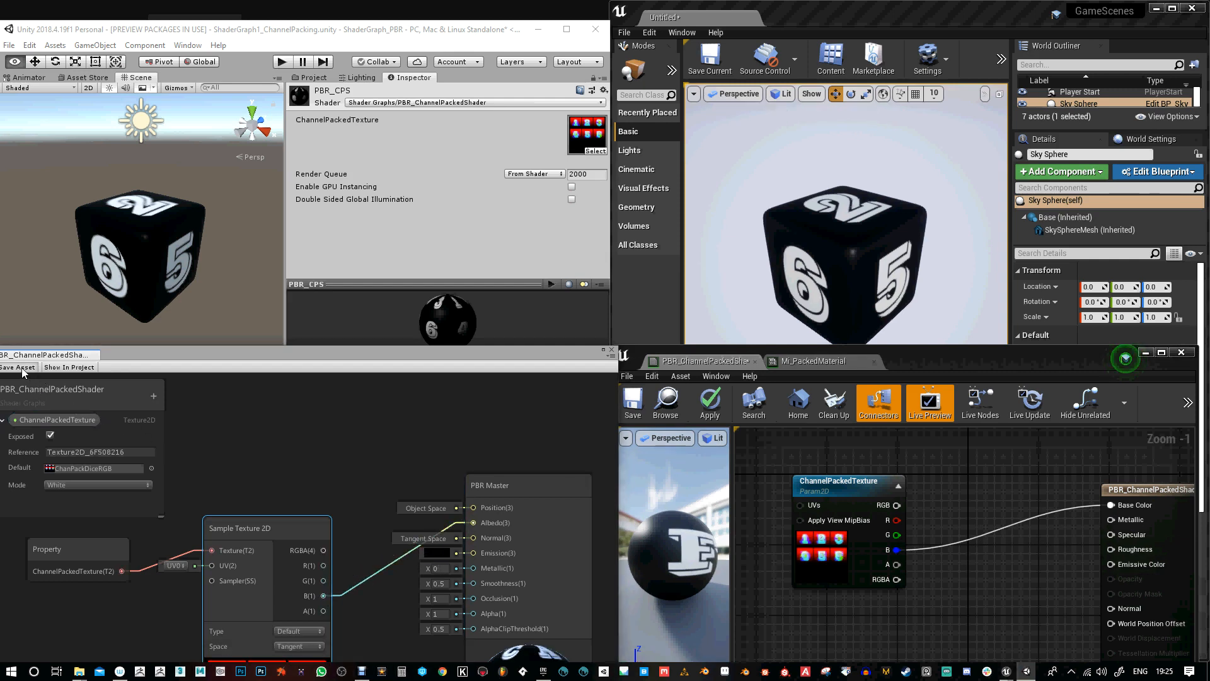
pyautogui.click(710, 407)
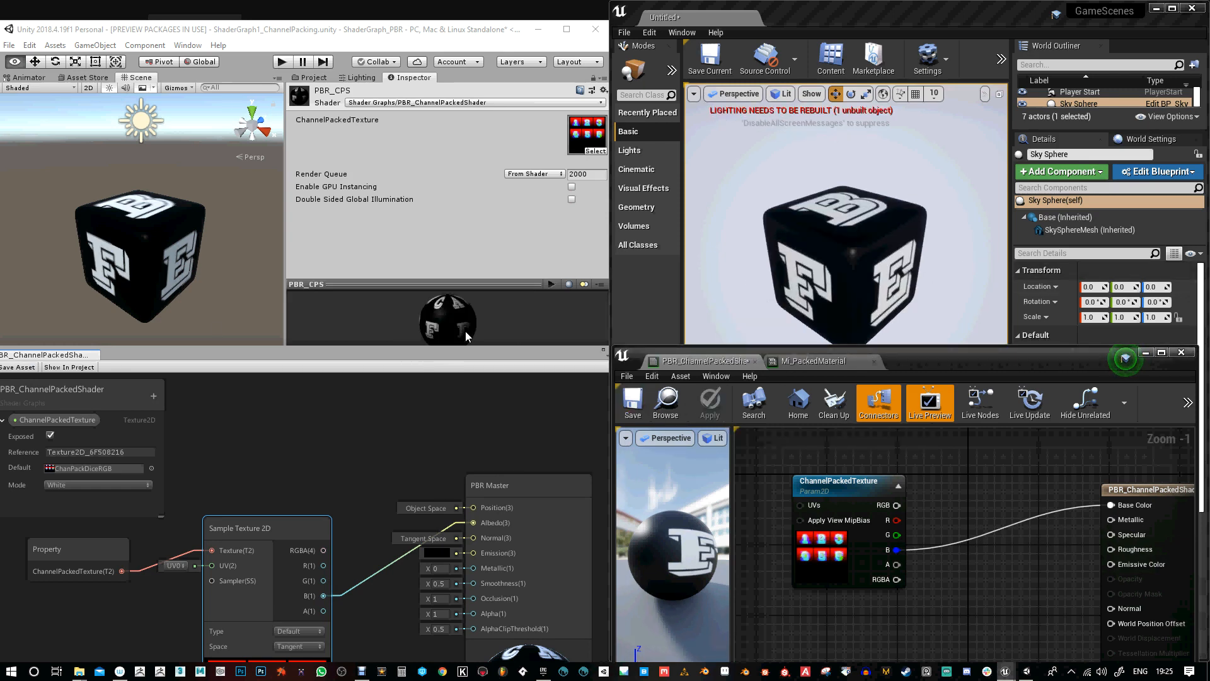
# Give the Unity shader graph more height and move the Property and Sample Texture 2D nodes farther from PBR Master
pyautogui.moveTo(455, 350); pyautogui.dragTo(452, 259)
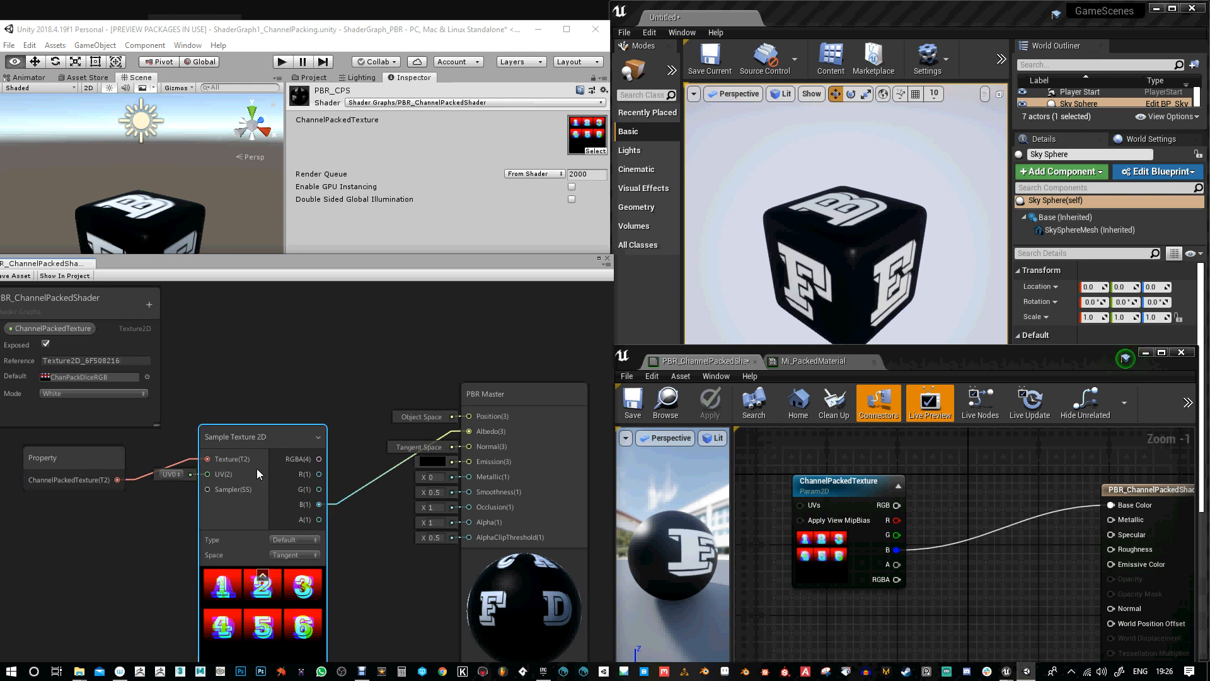
pyautogui.moveTo(58, 449); pyautogui.dragTo(38, 437)
pyautogui.moveTo(278, 440); pyautogui.dragTo(218, 450)
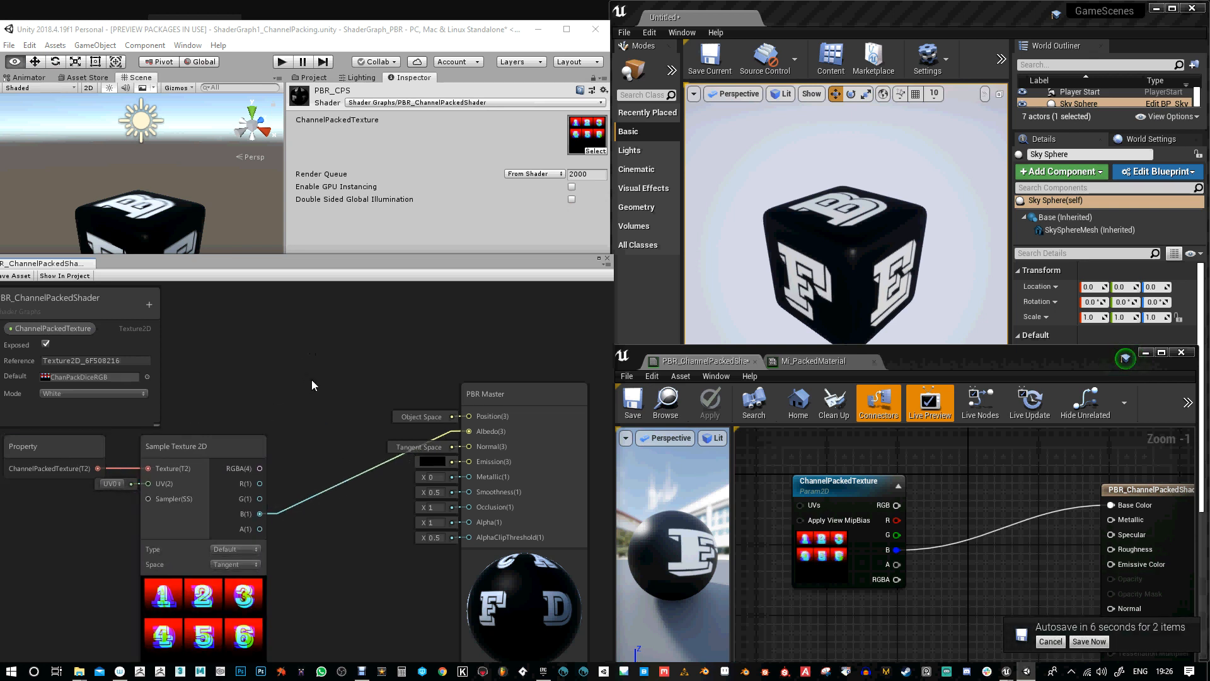
# Add a Multiply node to the Unity shader graph, connect Sample Texture 2D's R output to its B input, and reposition it
pyautogui.rightClick(315, 357)
pyautogui.click(350, 365)
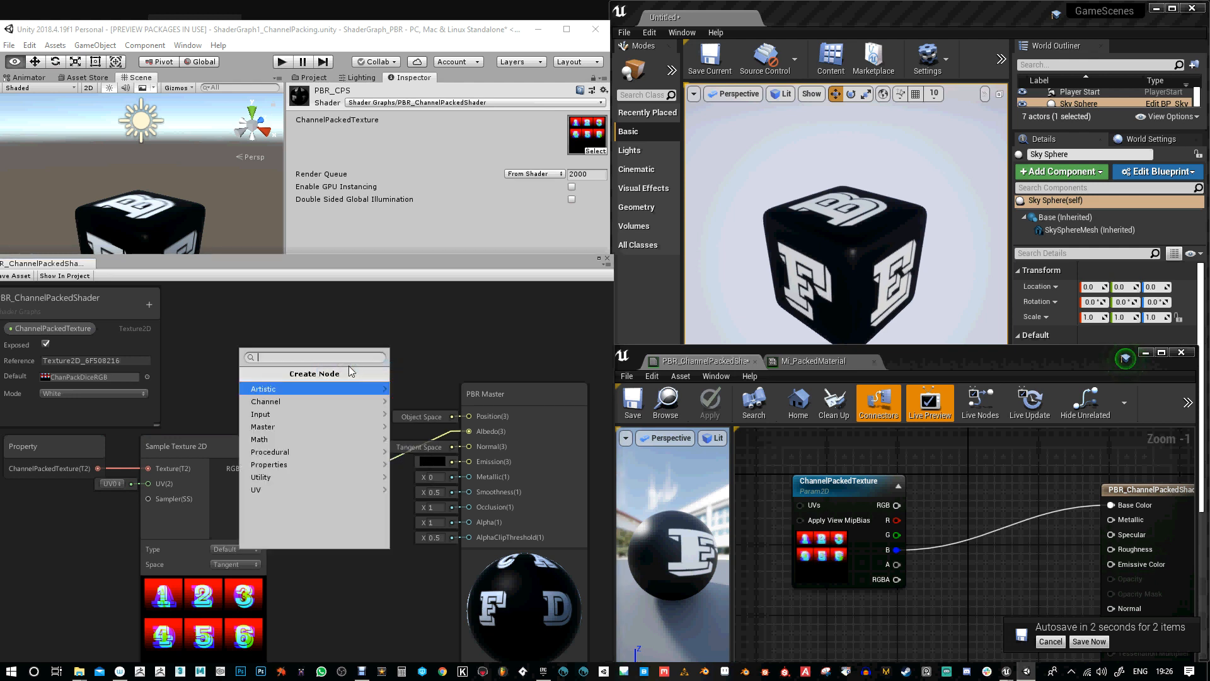
pyautogui.write('mult')
pyautogui.click(284, 390)
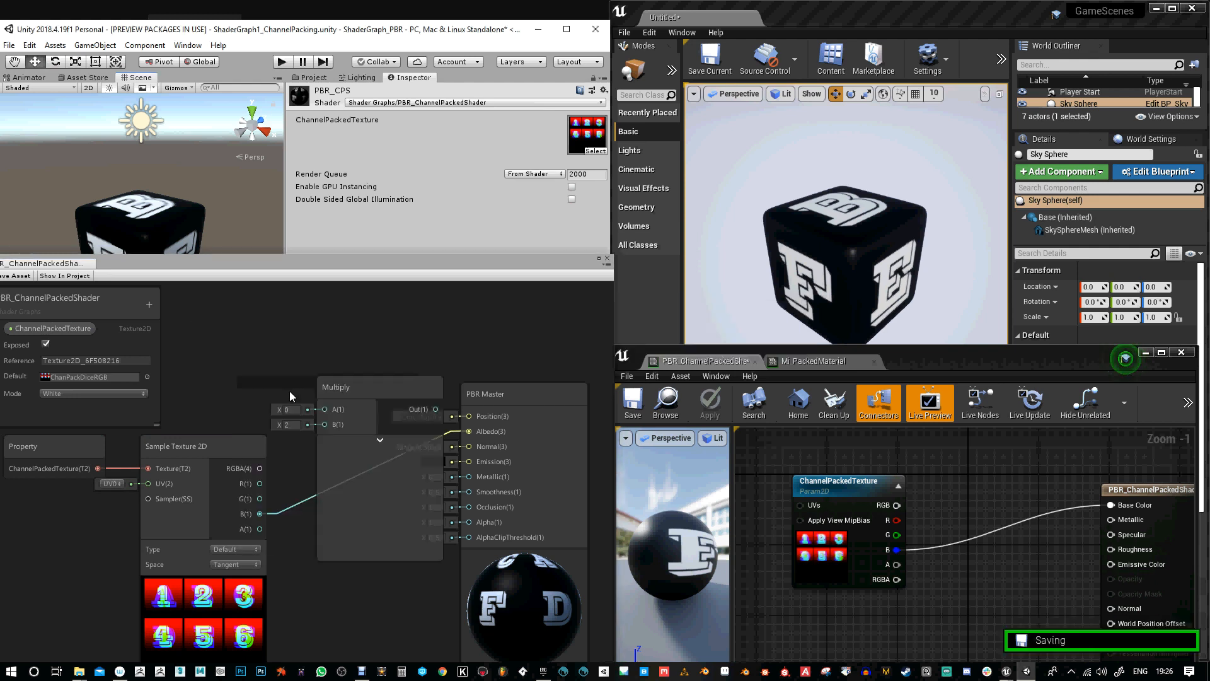
pyautogui.moveTo(252, 486); pyautogui.dragTo(334, 394)
pyautogui.moveTo(357, 354); pyautogui.dragTo(367, 396)
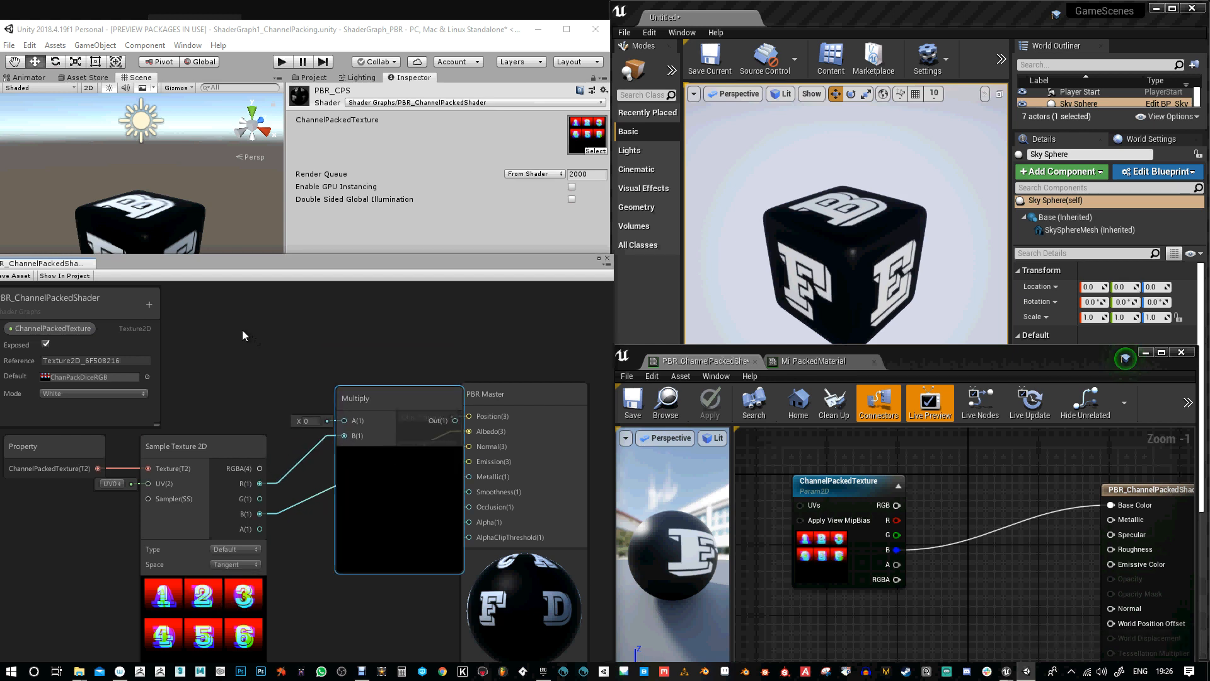
# Add a Color property named RedChannelColor to the Unity shader's property list
pyautogui.moveTo(167, 269); pyautogui.dragTo(191, 253)
pyautogui.click(177, 287)
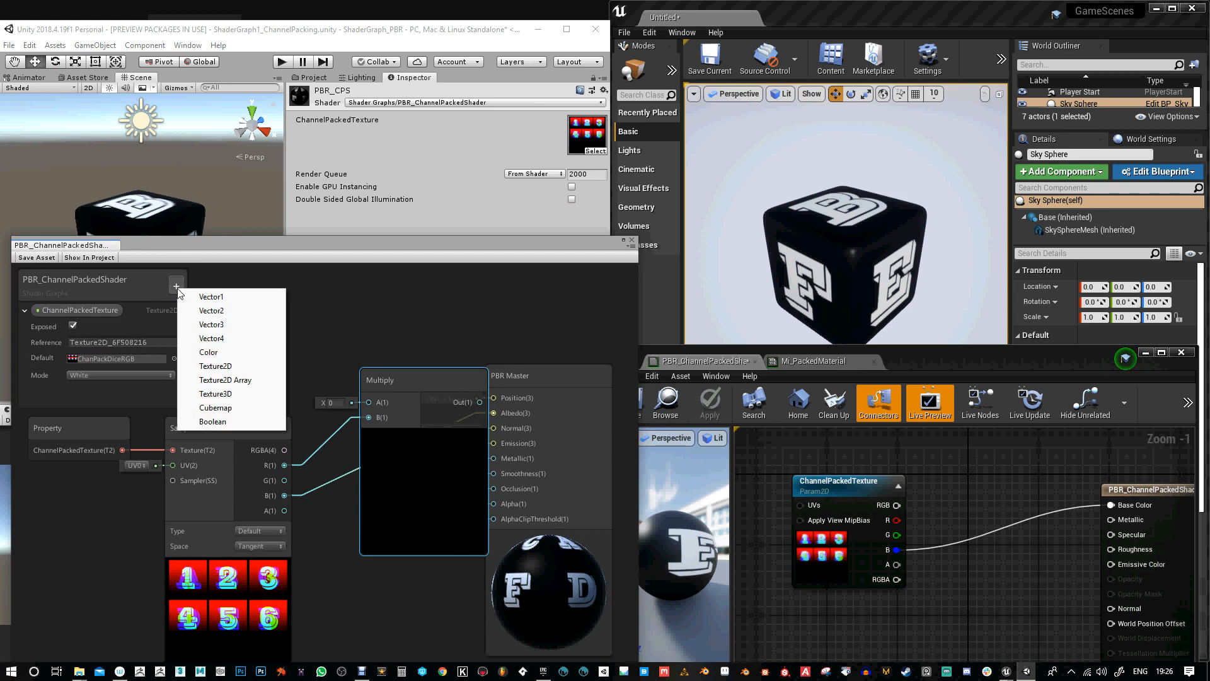
pyautogui.click(210, 354)
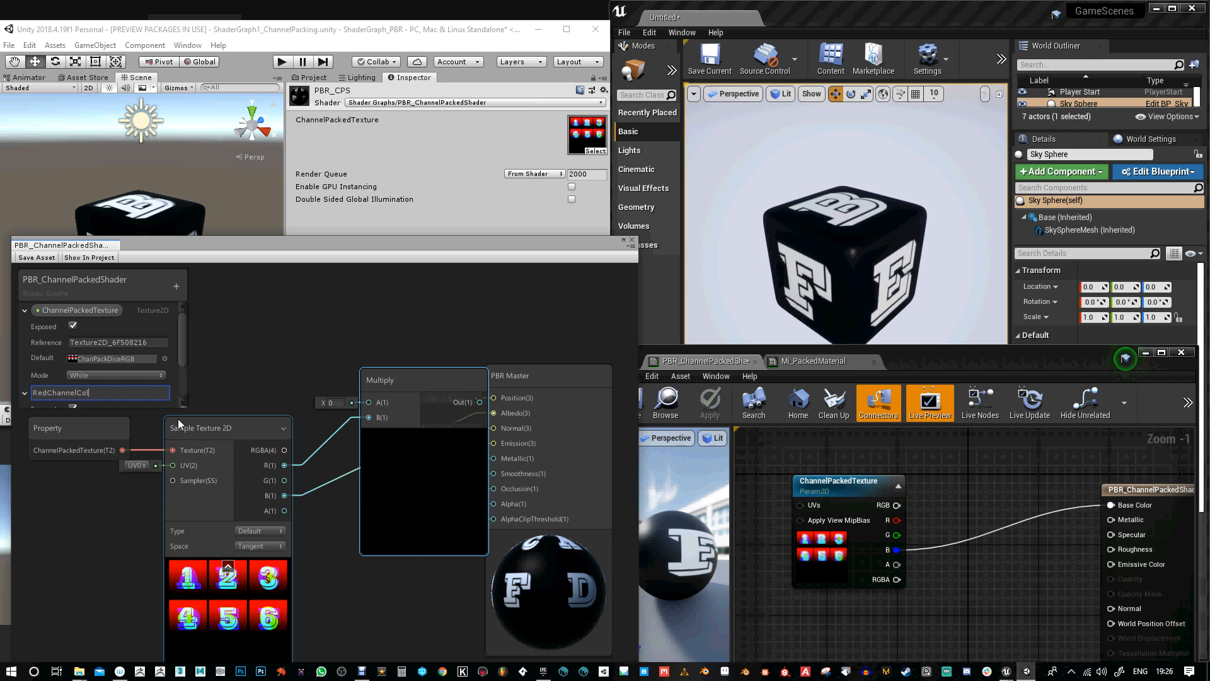
pyautogui.press('Return')
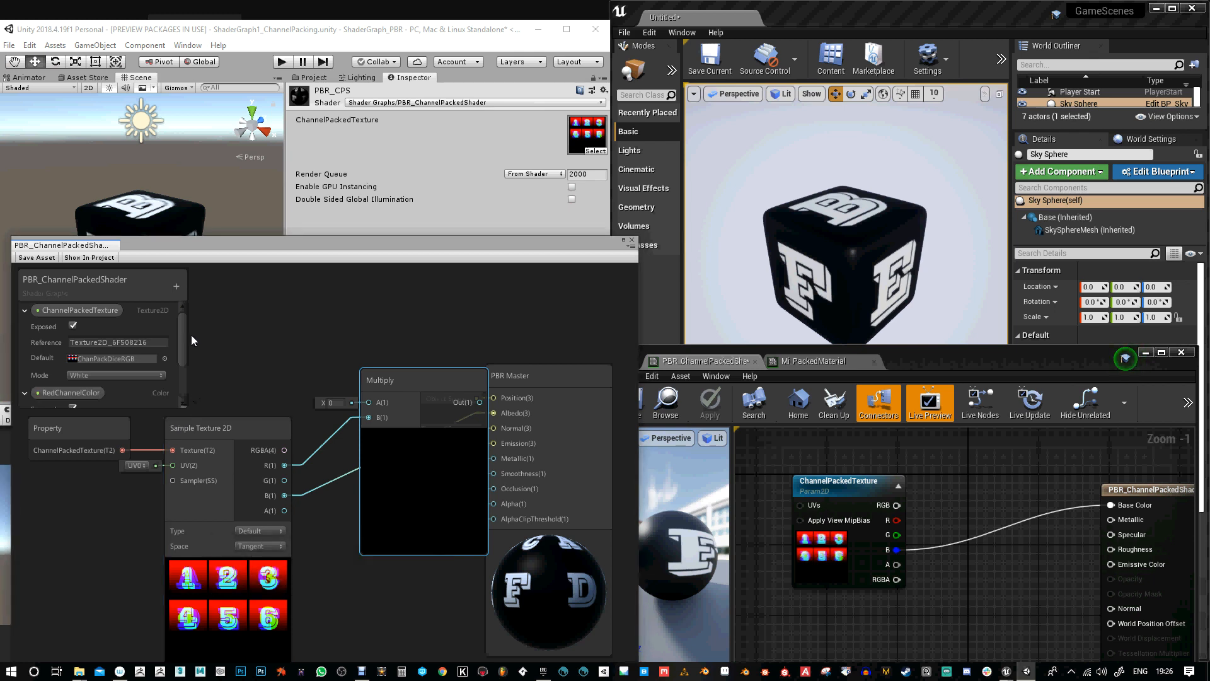
# Set RedChannelColor's default color to pure red and save the Unity shader asset
pyautogui.scroll(-3, 84, 343)
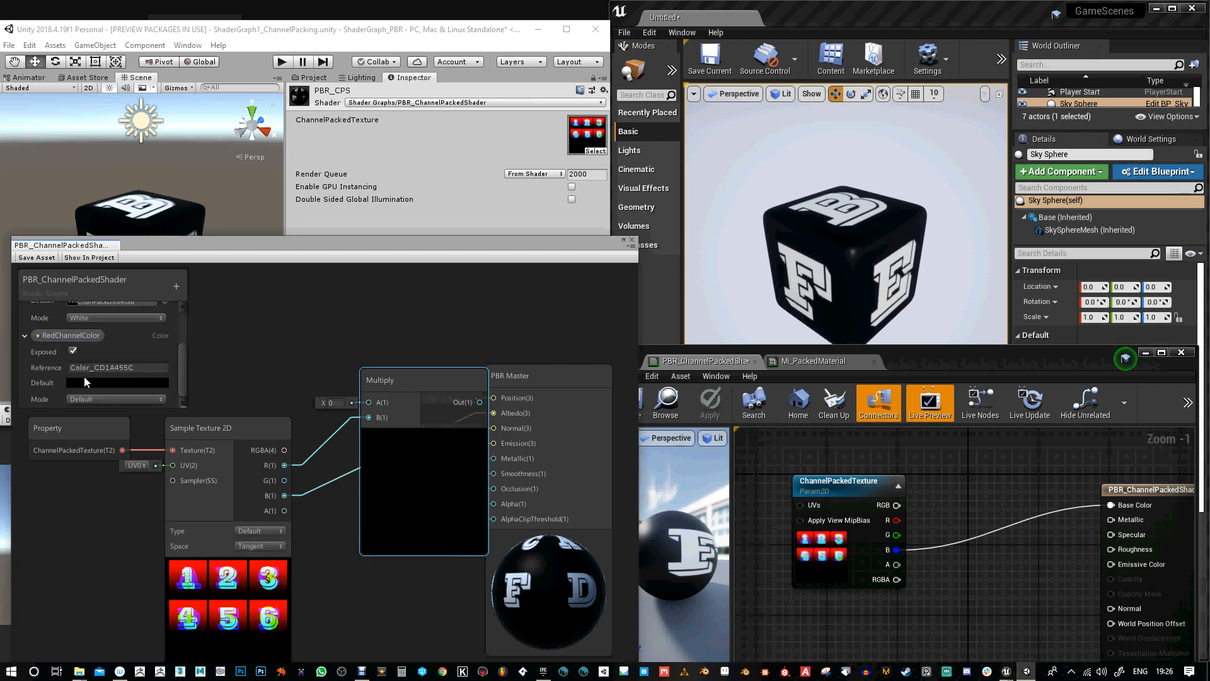
pyautogui.click(108, 382)
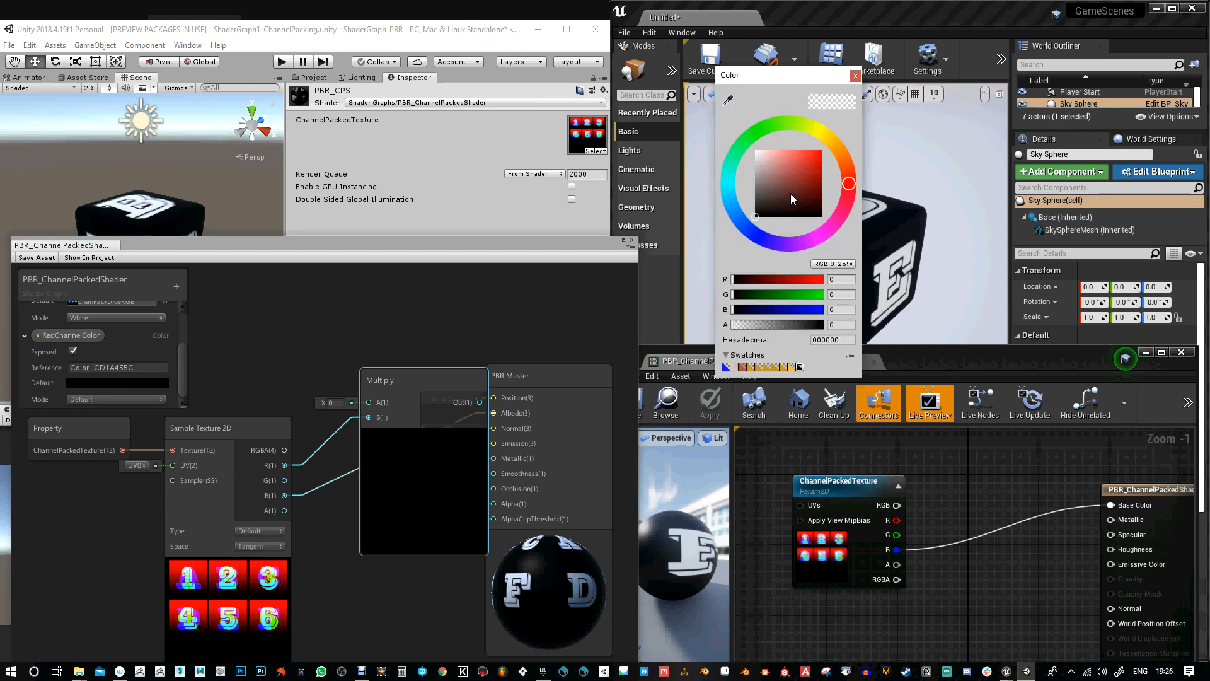
pyautogui.click(820, 154)
pyautogui.click(821, 151)
pyautogui.click(854, 77)
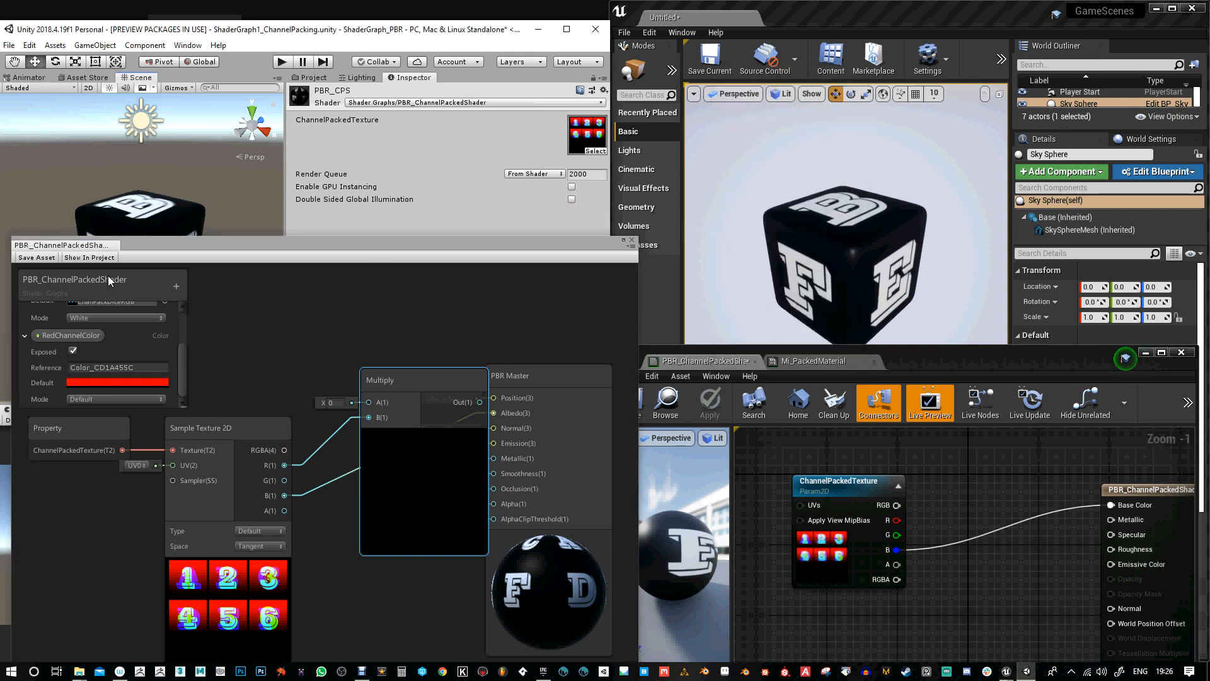
pyautogui.click(31, 259)
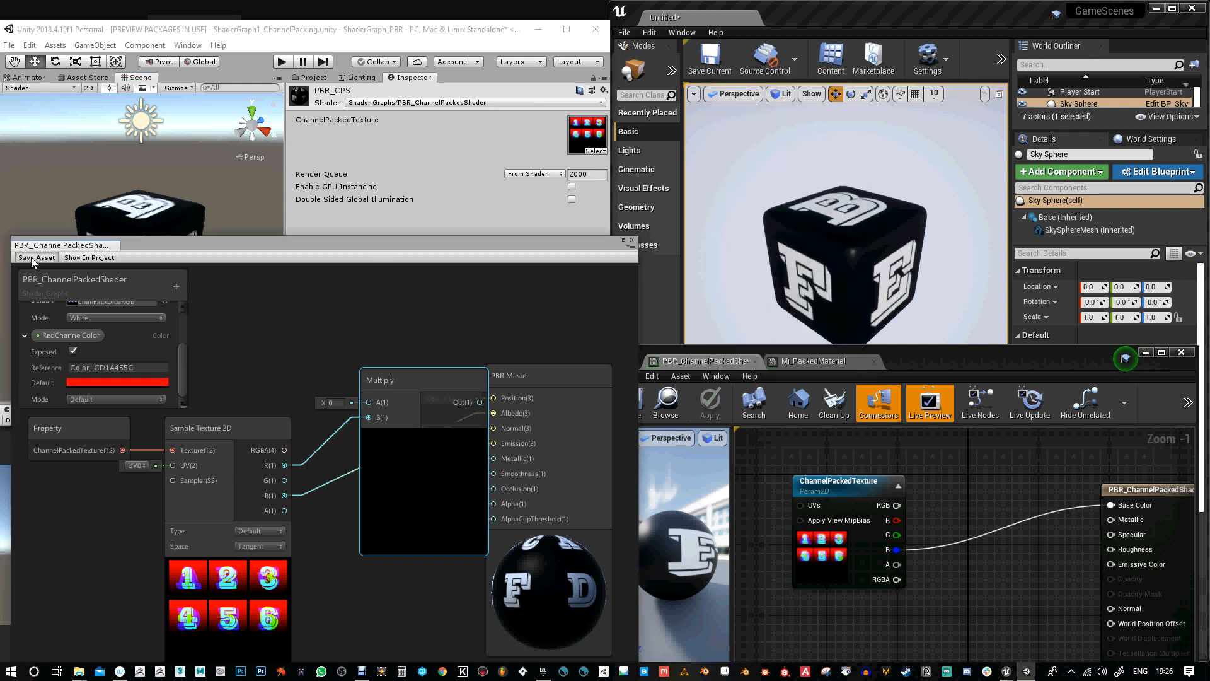
# Place RedChannelColor in the Unity graph above Sample Texture 2D, connect it to Multiply's A input, and move Multiply farther from PBR Master
pyautogui.moveTo(73, 339); pyautogui.dragTo(259, 319)
pyautogui.moveTo(339, 357); pyautogui.dragTo(368, 402)
pyautogui.moveTo(292, 338); pyautogui.dragTo(237, 362)
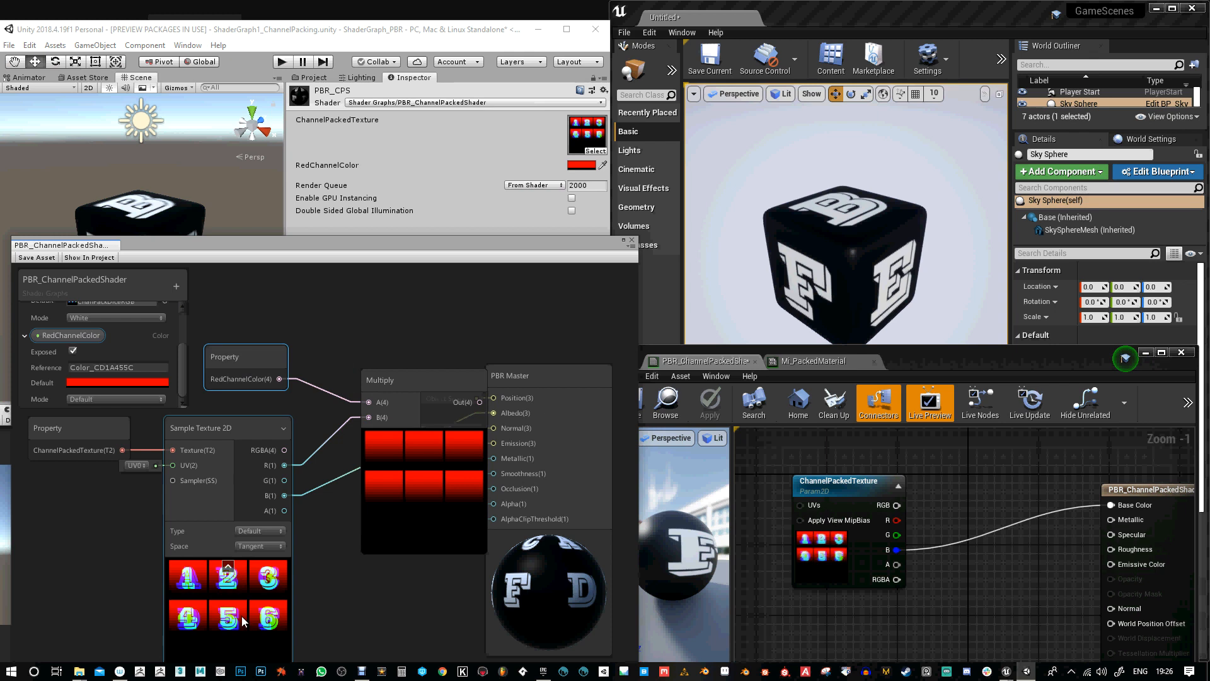
pyautogui.moveTo(392, 382)
pyautogui.mouseDown()
pyautogui.moveTo(357, 387)
pyautogui.moveTo(394, 388)
pyautogui.mouseUp()
pyautogui.click(267, 379)
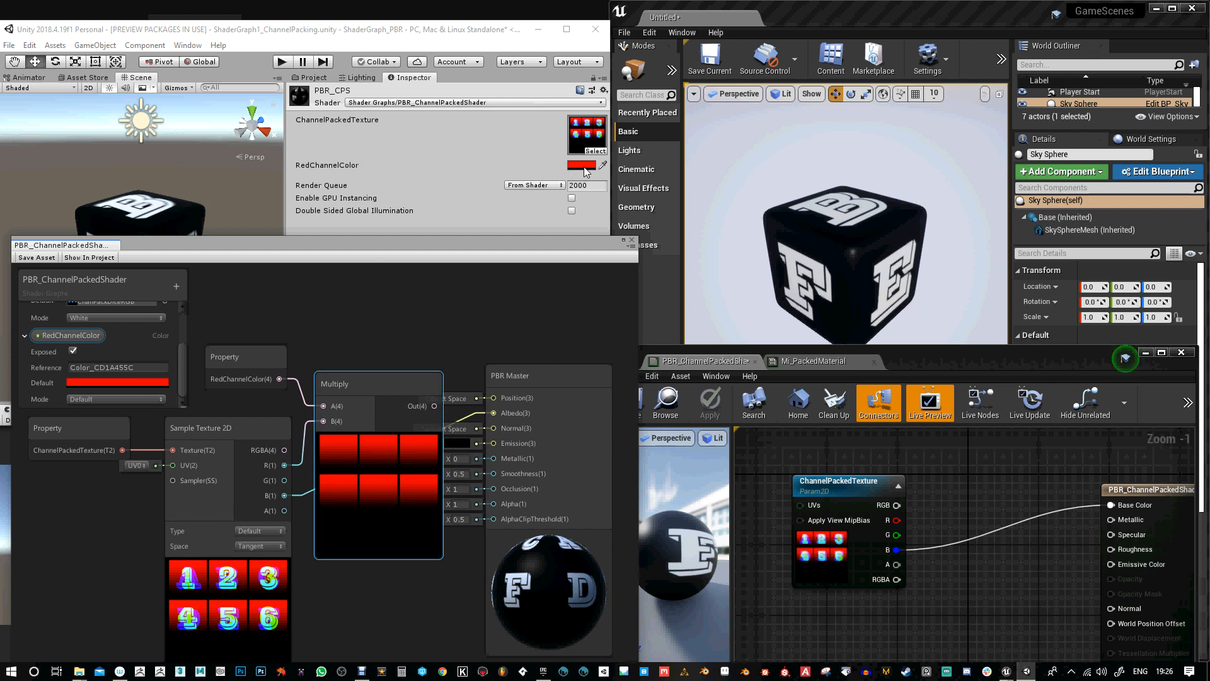
# Connect Multiply's output to PBR Master's Albedo, save the Unity shader, and lower its window to uncover more of the cube
pyautogui.moveTo(434, 407); pyautogui.dragTo(495, 413)
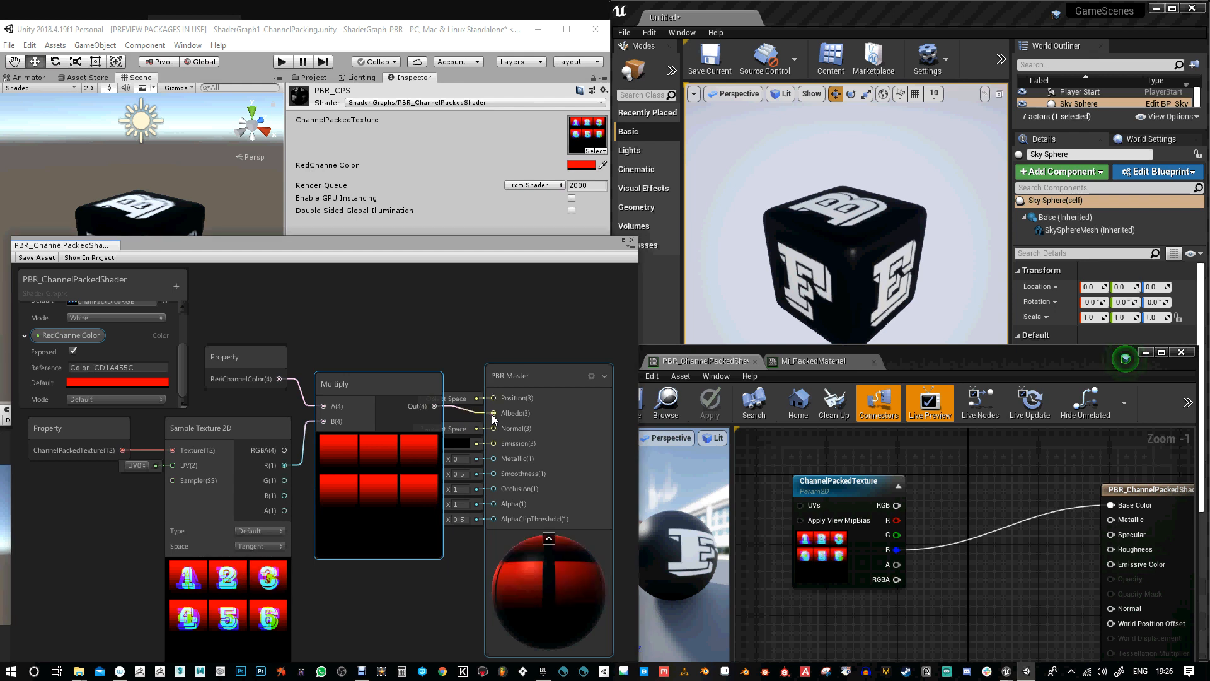
pyautogui.click(34, 259)
pyautogui.moveTo(181, 240); pyautogui.dragTo(182, 271)
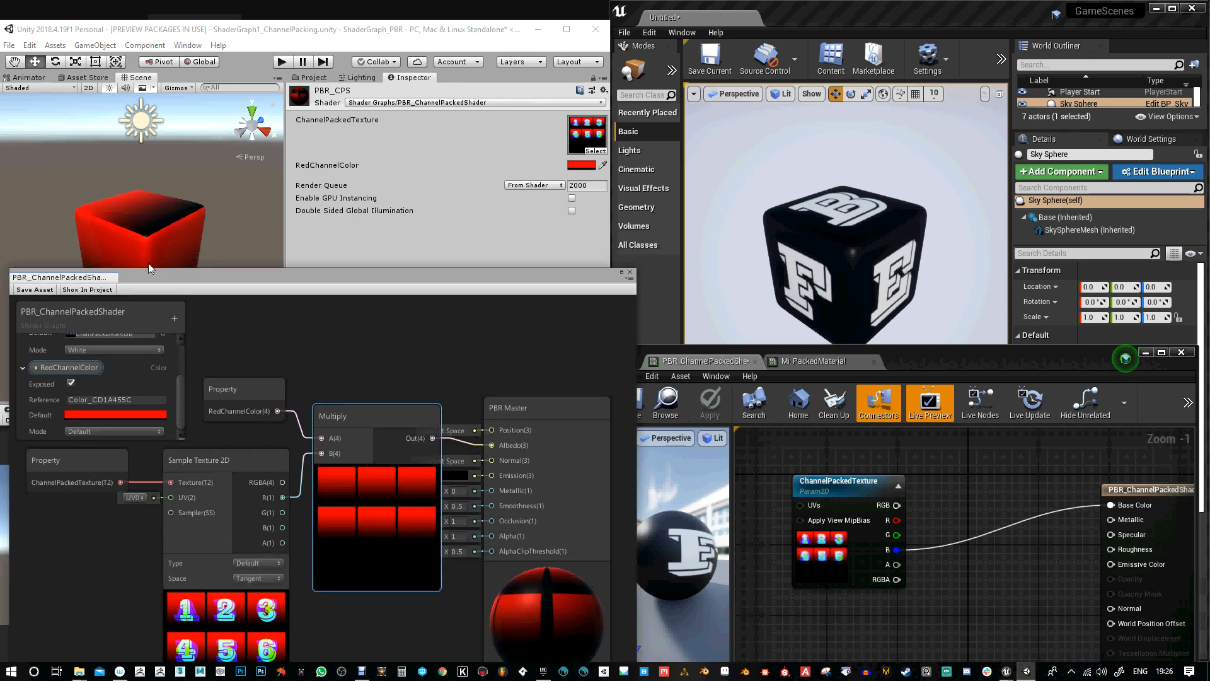
# Shift RedChannelColor on the Unity PBR_CPS material slightly toward orange, to hex FF1400
pyautogui.click(581, 165)
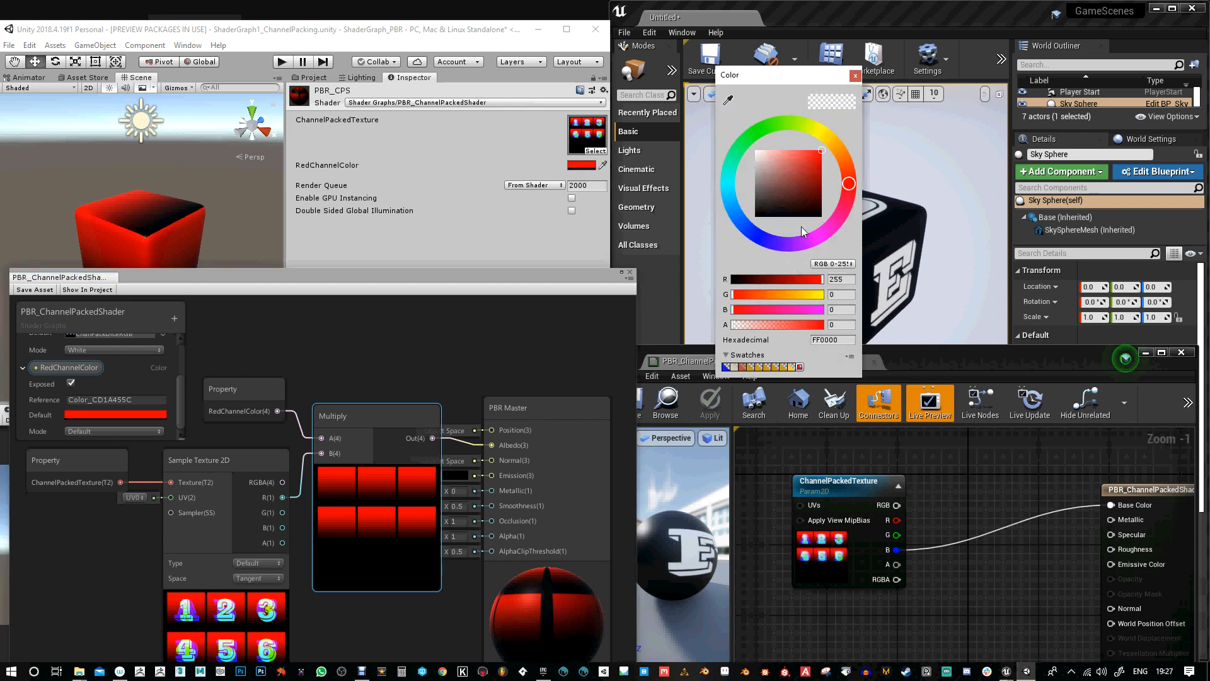
pyautogui.moveTo(851, 188)
pyautogui.mouseDown()
pyautogui.moveTo(829, 135)
pyautogui.moveTo(729, 233)
pyautogui.moveTo(841, 153)
pyautogui.moveTo(727, 182)
pyautogui.moveTo(849, 178)
pyautogui.mouseUp()
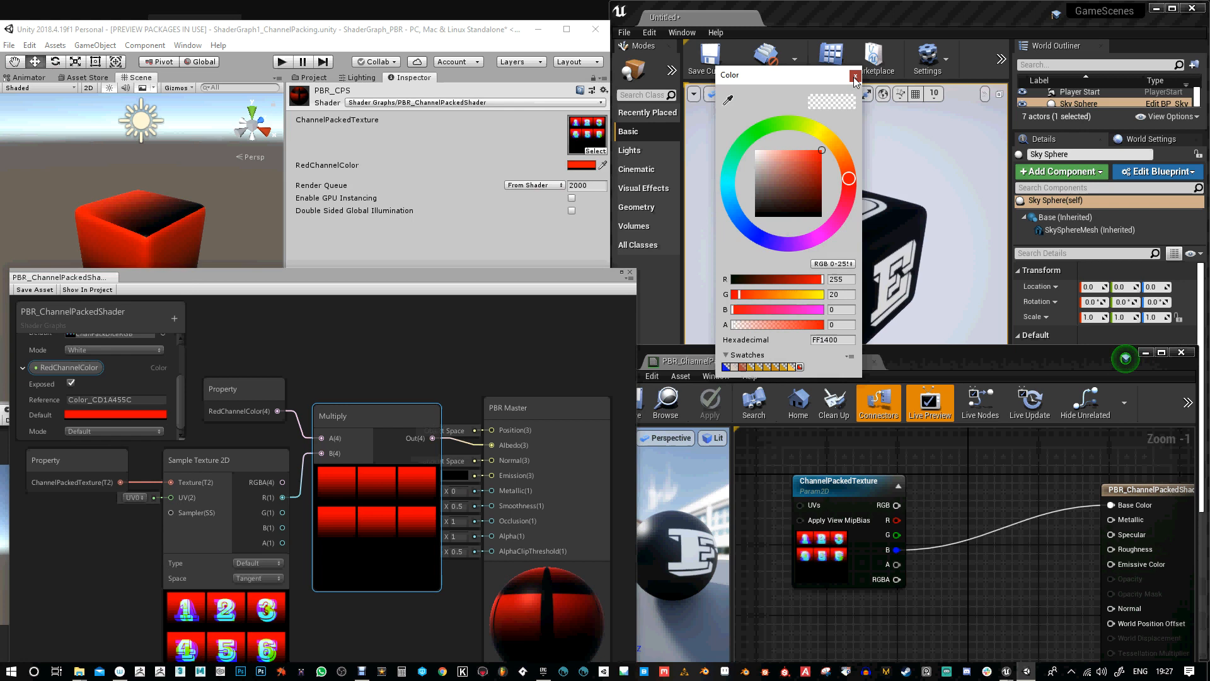
pyautogui.click(856, 76)
# Add a Multiply node to the Unreal material graph and connect ChannelPackedTexture's R output to its B input
pyautogui.moveTo(905, 351); pyautogui.dragTo(896, 282)
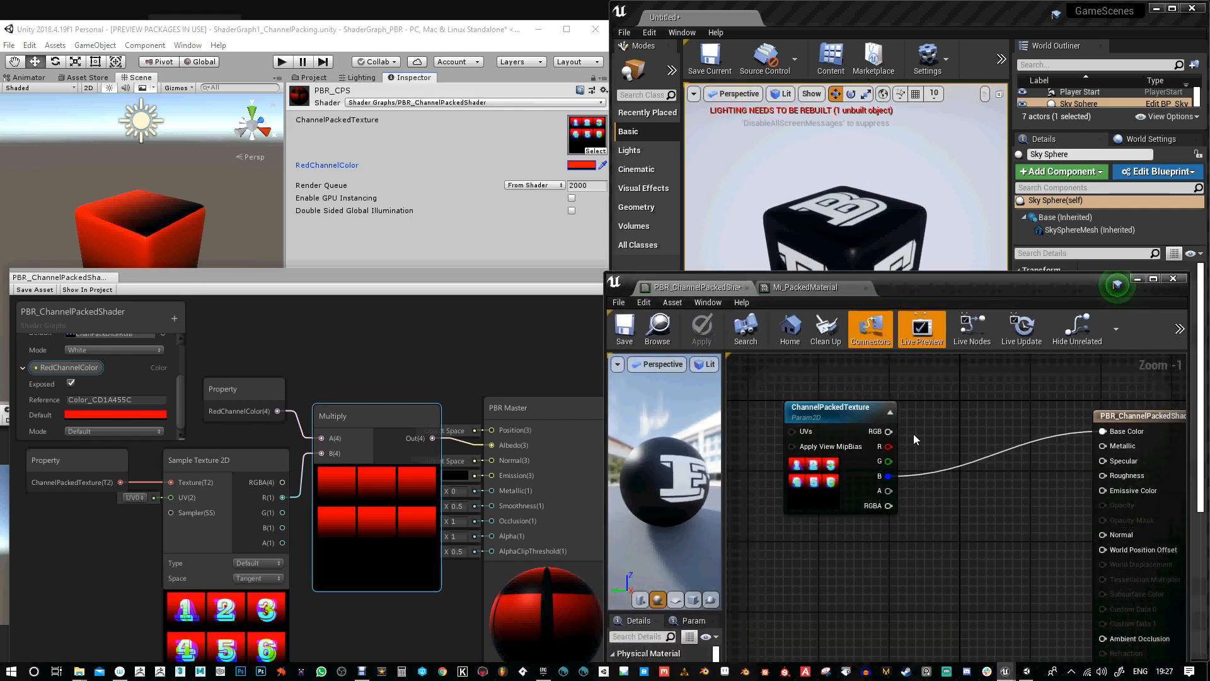
pyautogui.moveTo(861, 416); pyautogui.dragTo(825, 451)
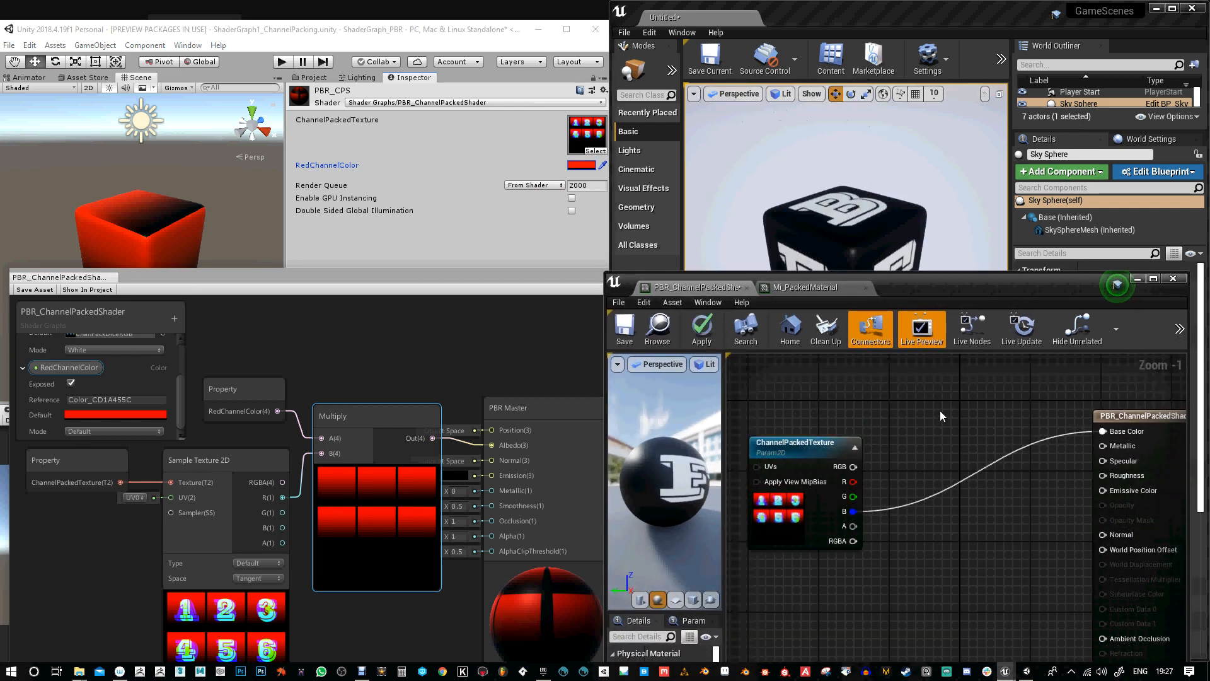
pyautogui.click(940, 410)
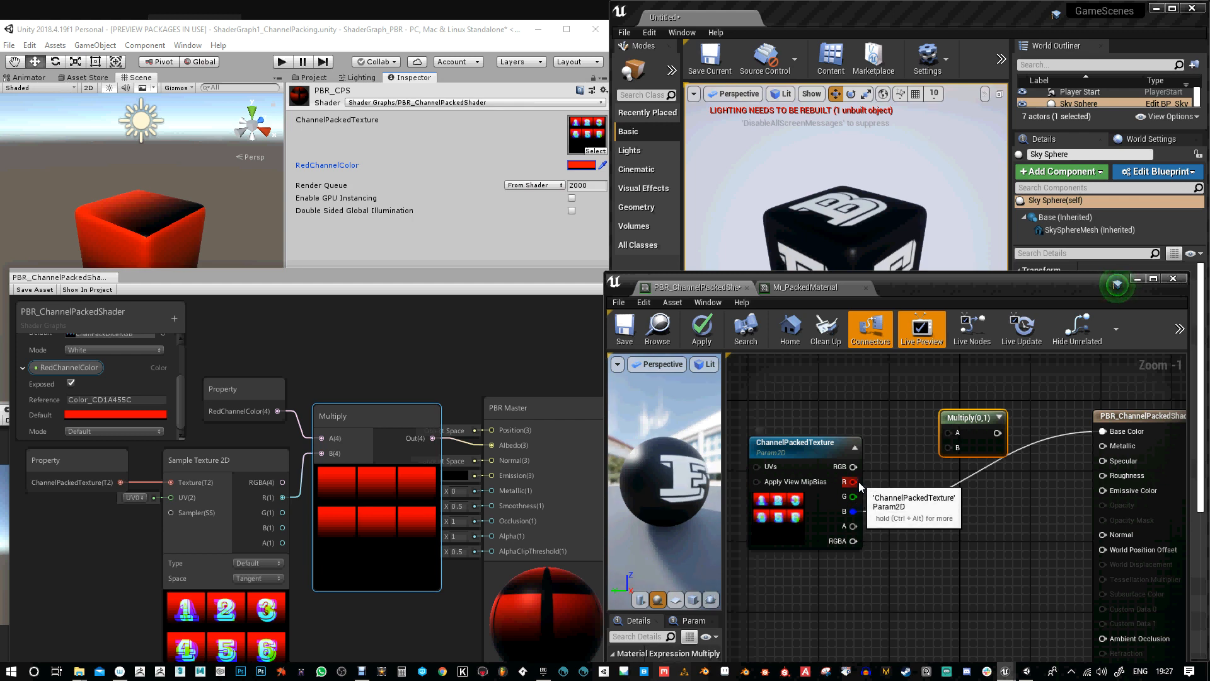
pyautogui.moveTo(853, 482); pyautogui.dragTo(949, 453)
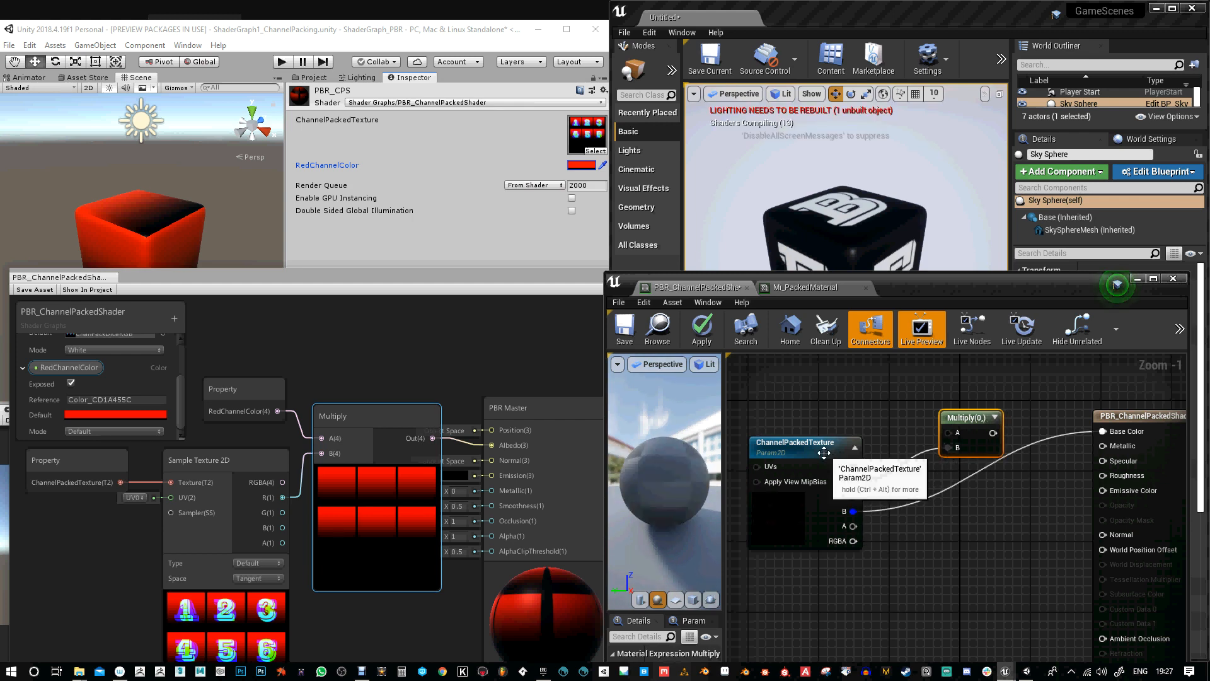
# Add a vector parameter node above ChannelPackedTexture in the Unreal material and space the two nodes apart
pyautogui.moveTo(795, 444); pyautogui.dragTo(804, 460)
pyautogui.click(810, 382)
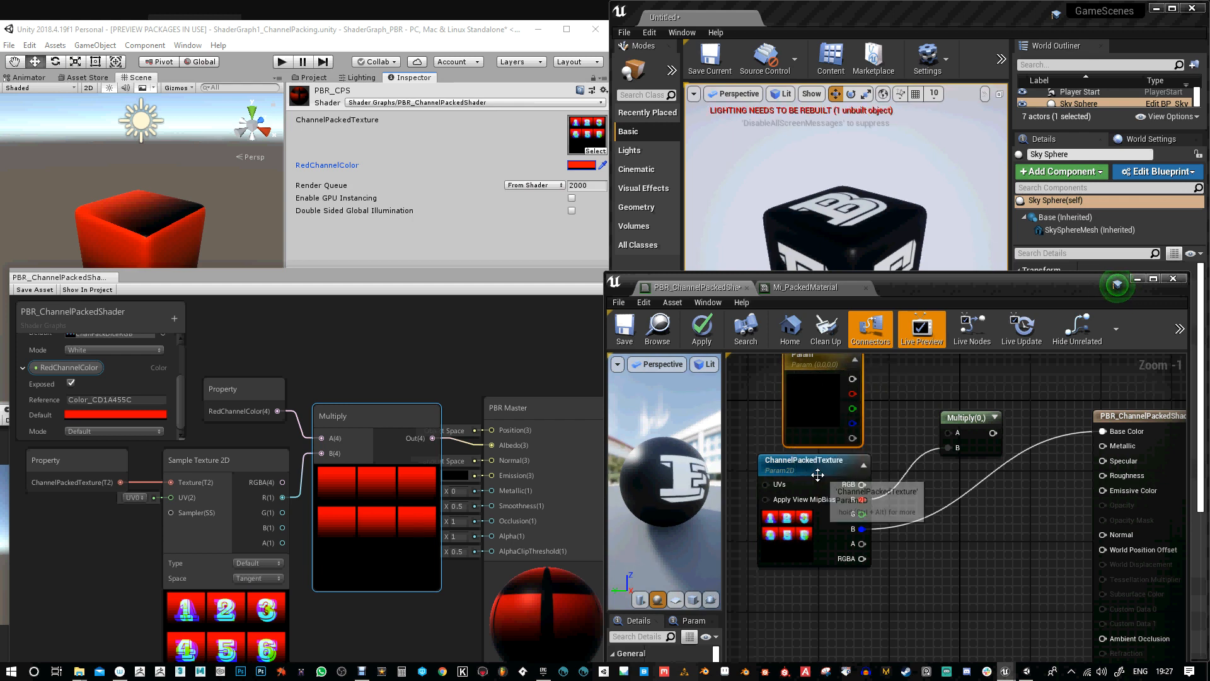
pyautogui.moveTo(817, 464); pyautogui.dragTo(826, 499)
pyautogui.moveTo(827, 366); pyautogui.dragTo(819, 387)
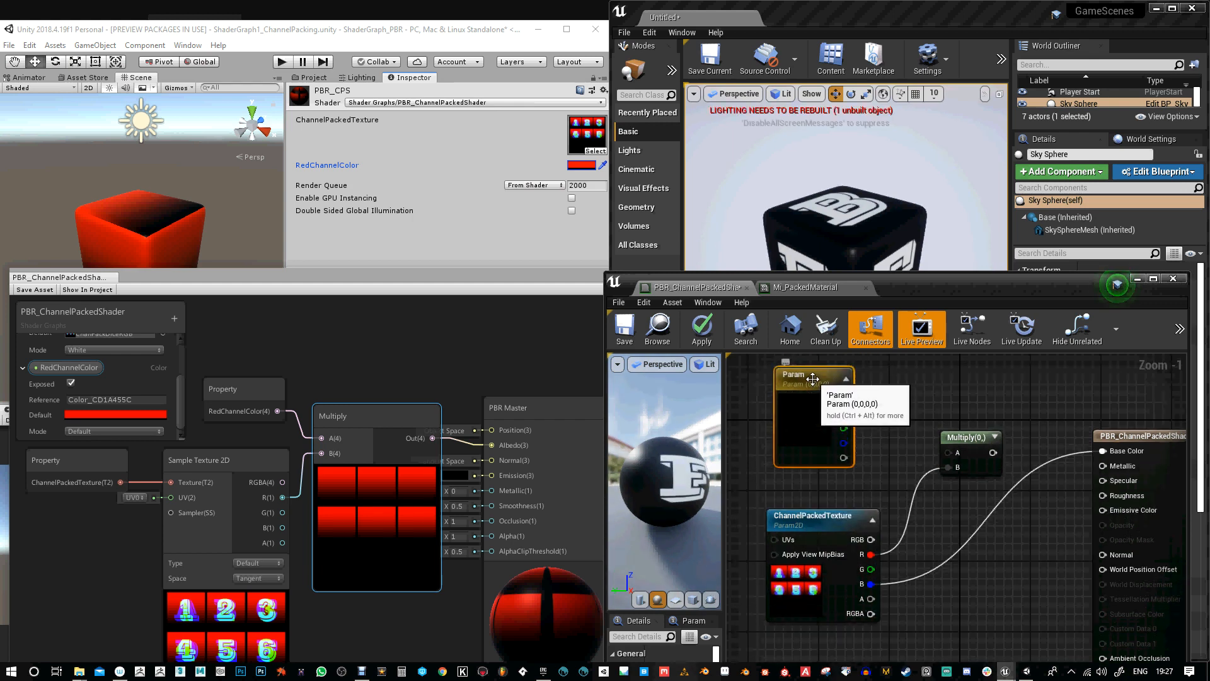
# Set the Unreal vector parameter's default color to pure red, with R 1.0, G 0 and B 0.0
pyautogui.doubleClick(809, 382)
pyautogui.click(934, 435)
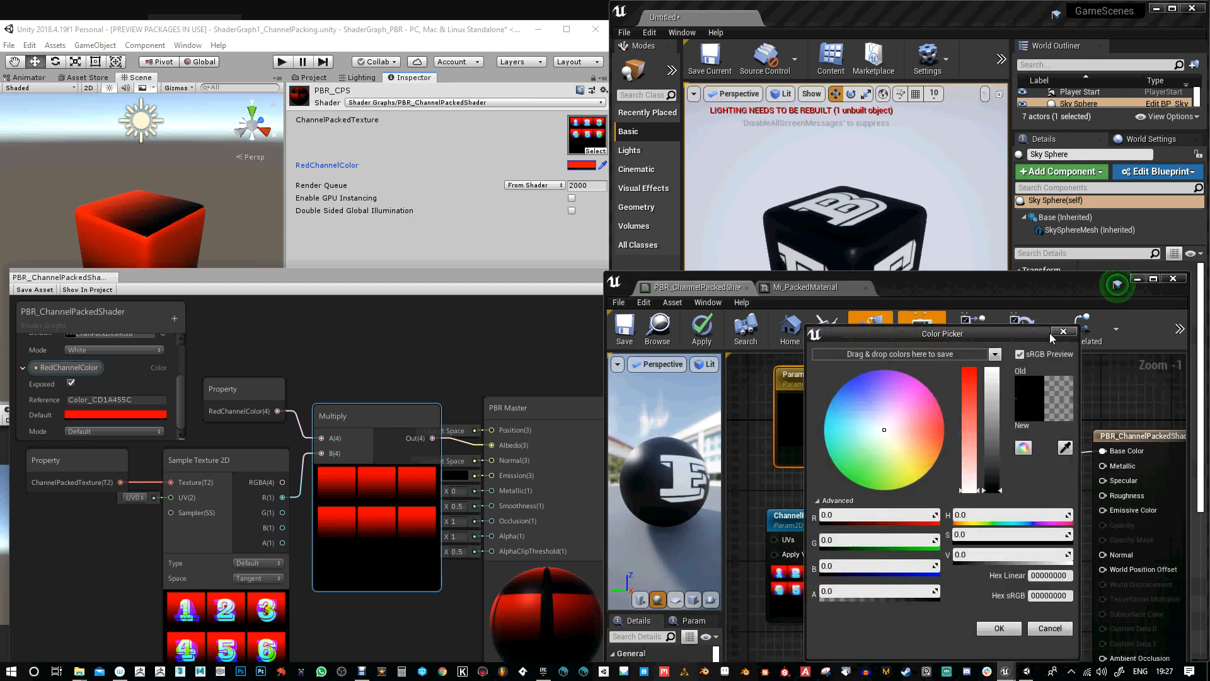
pyautogui.click(996, 391)
pyautogui.click(999, 628)
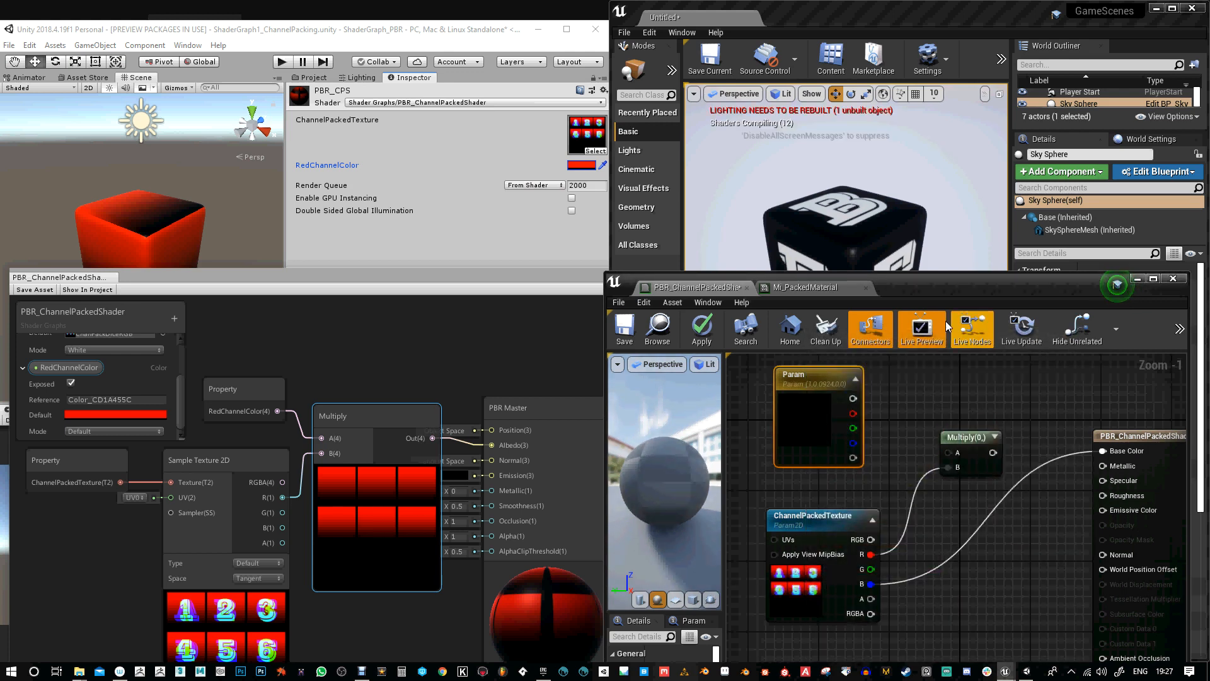
pyautogui.moveTo(950, 286); pyautogui.dragTo(946, 139)
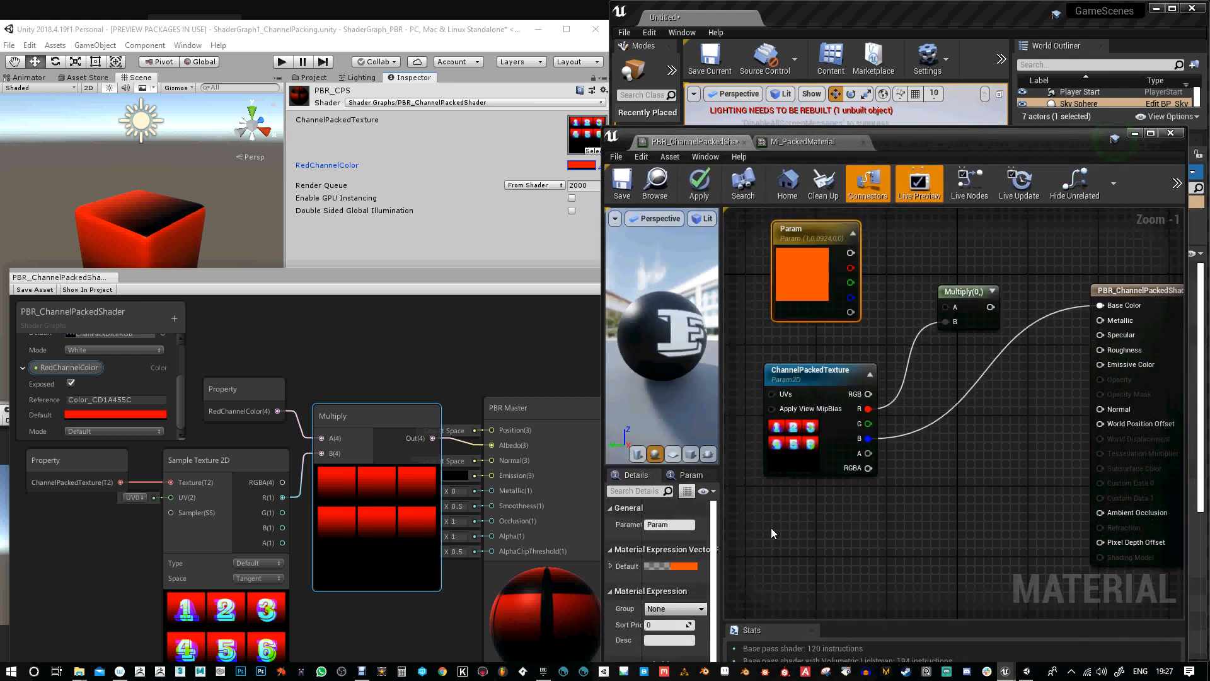
pyautogui.click(682, 566)
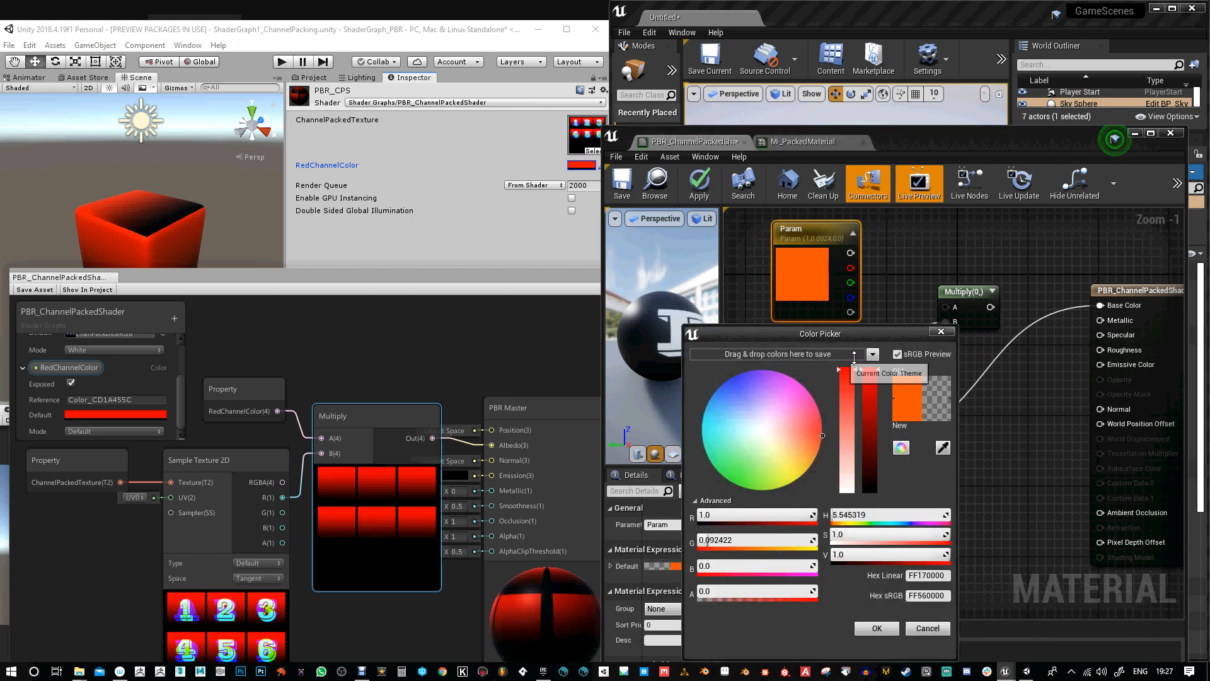
pyautogui.click(816, 437)
pyautogui.click(823, 434)
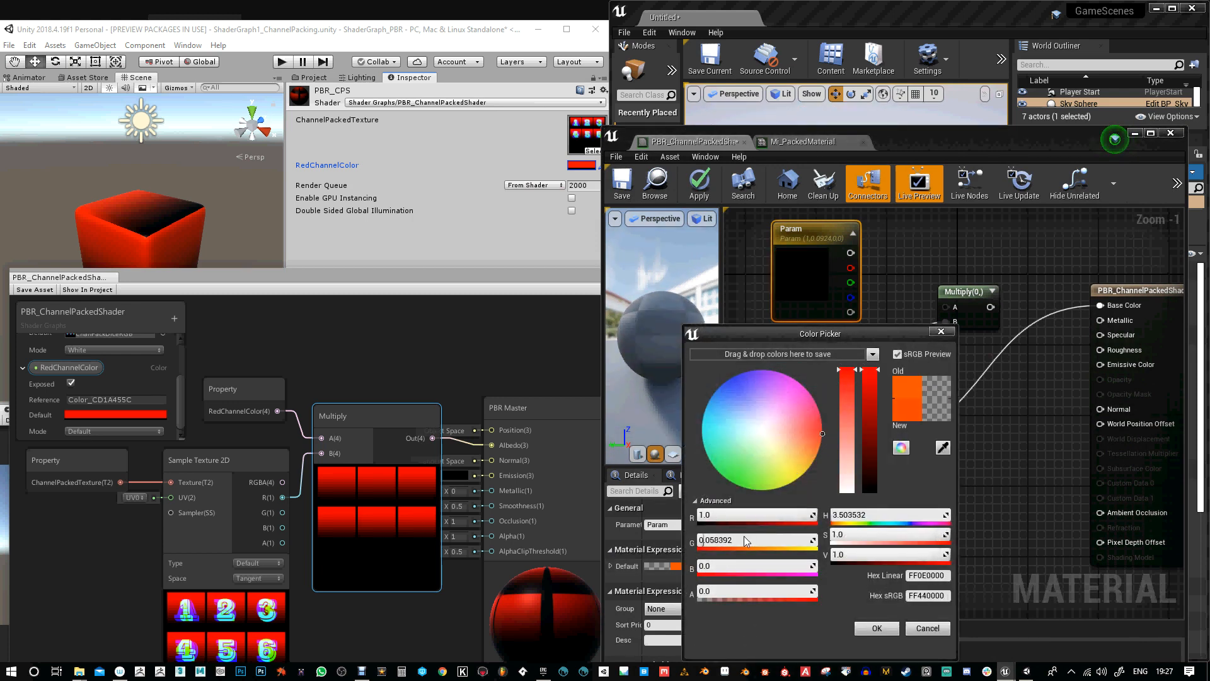
pyautogui.click(719, 540)
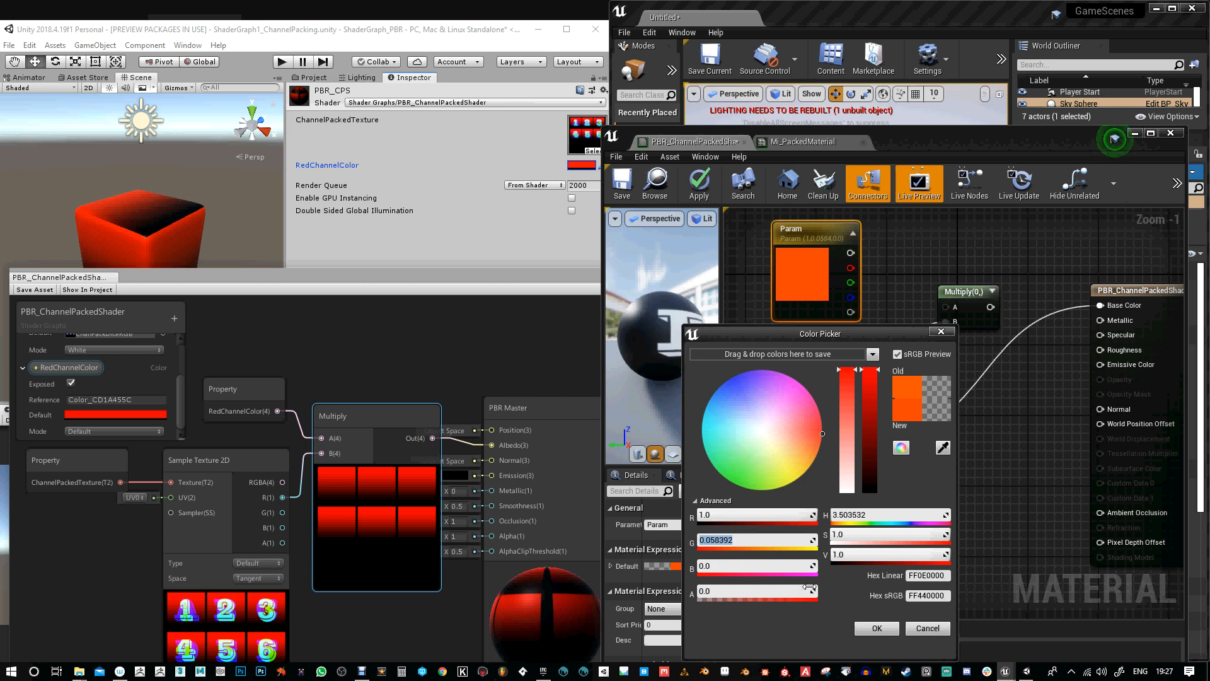
pyautogui.write('0')
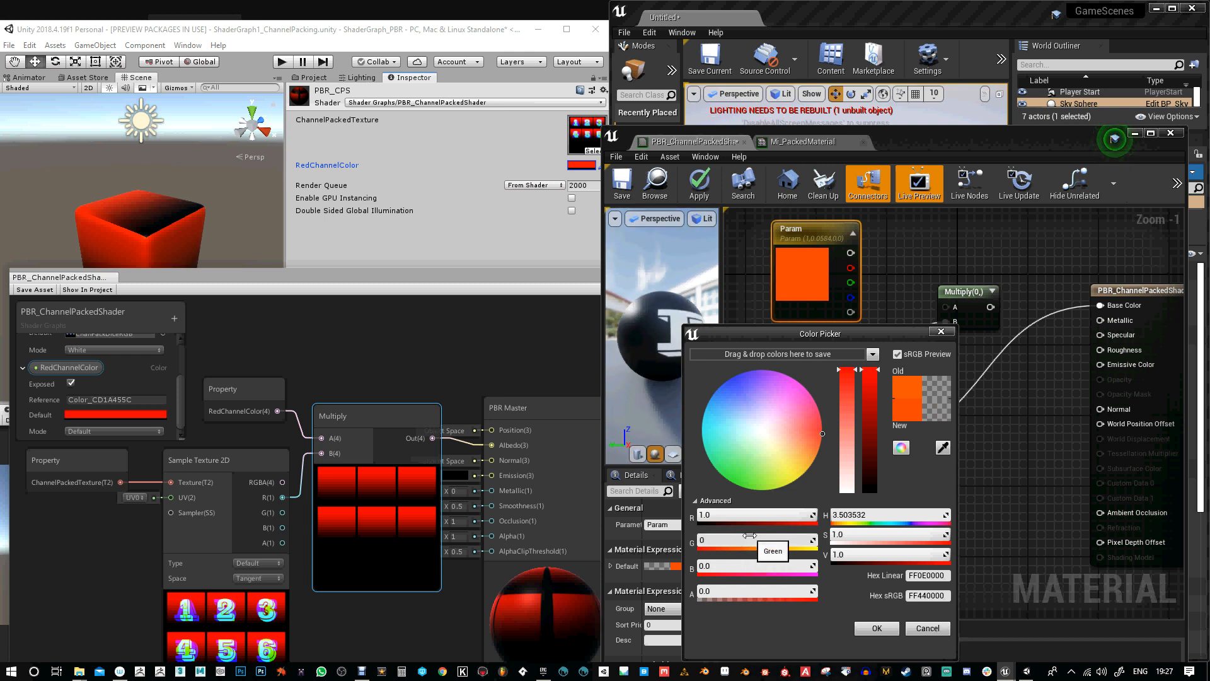
pyautogui.press('Return')
pyautogui.click(882, 628)
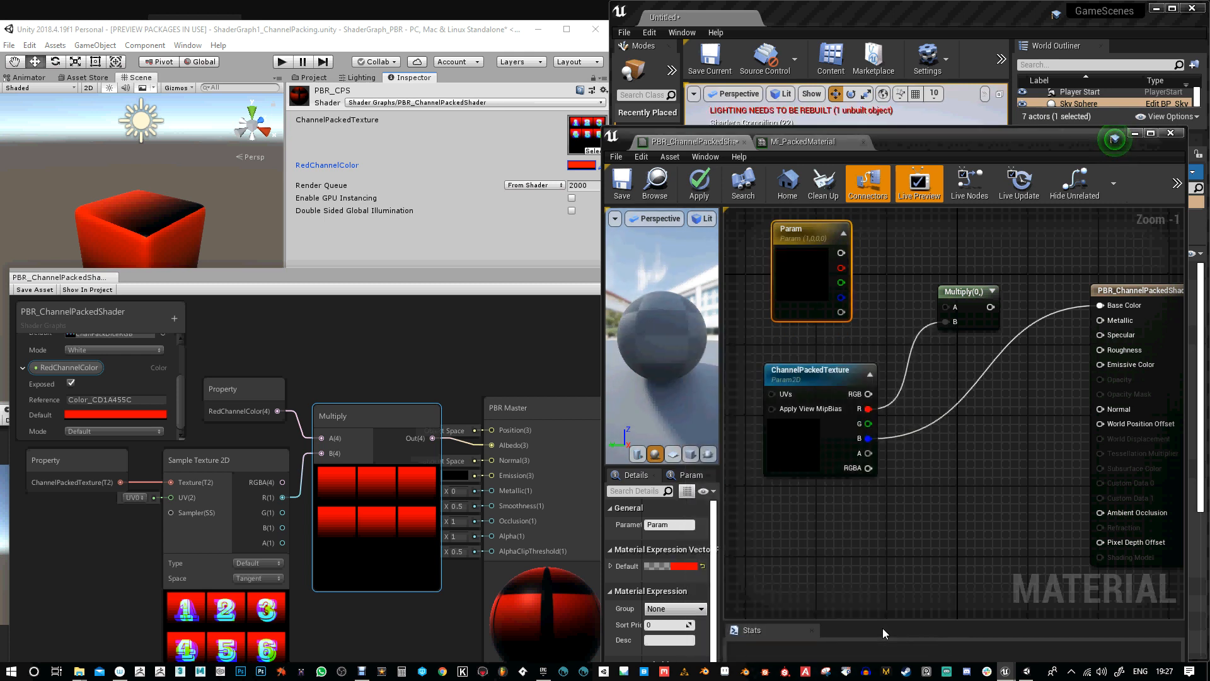
# Connect the red parameter to Multiply's A input and Multiply's output to Base Color, and rename the parameter RedChannelColor
pyautogui.moveTo(838, 253); pyautogui.dragTo(1100, 305)
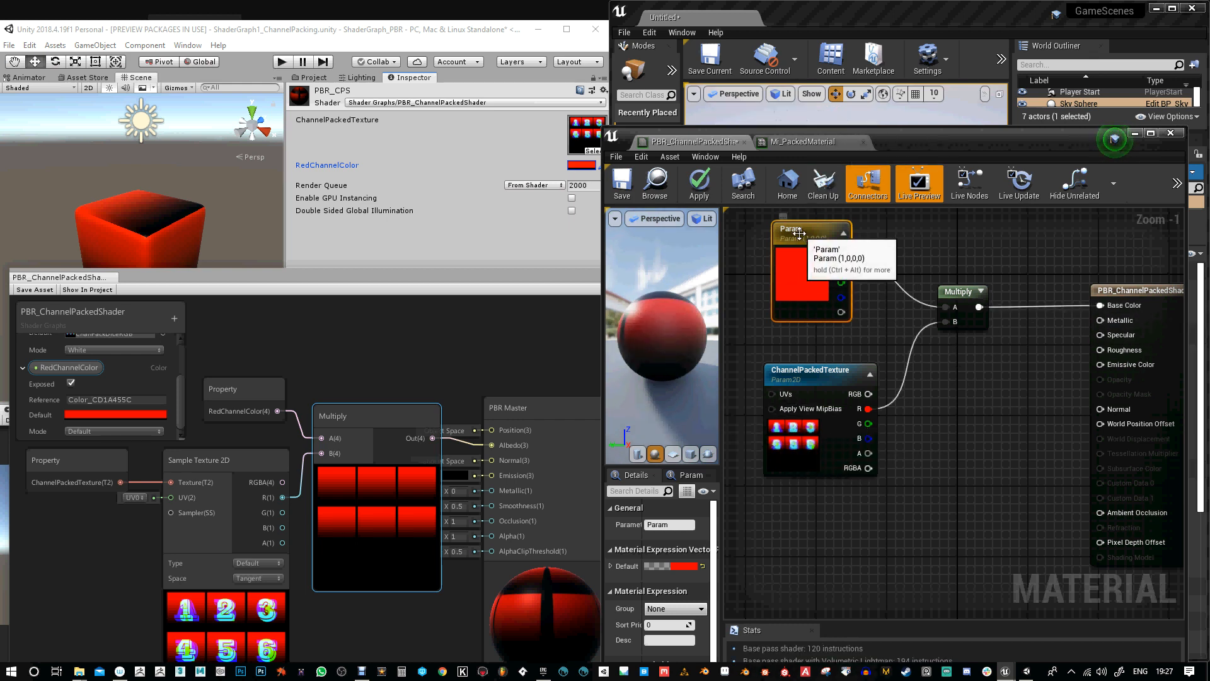
pyautogui.click(675, 523)
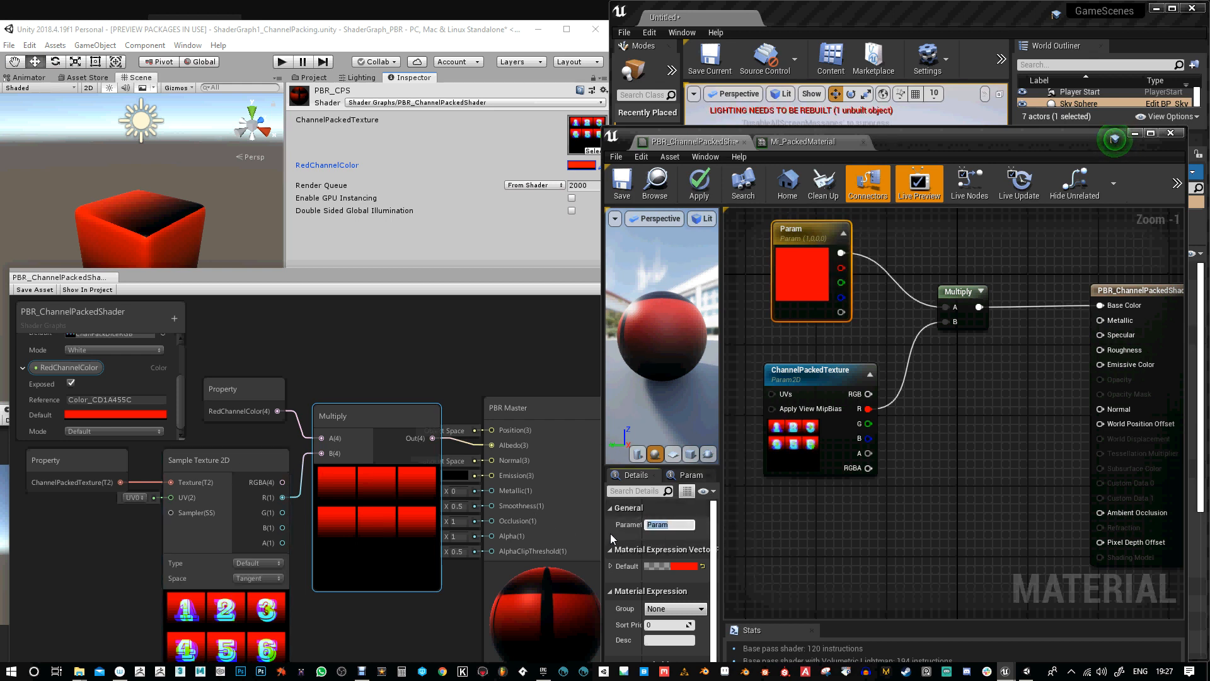
pyautogui.write('RedChanne')
pyautogui.write('lColor')
pyautogui.press('Return')
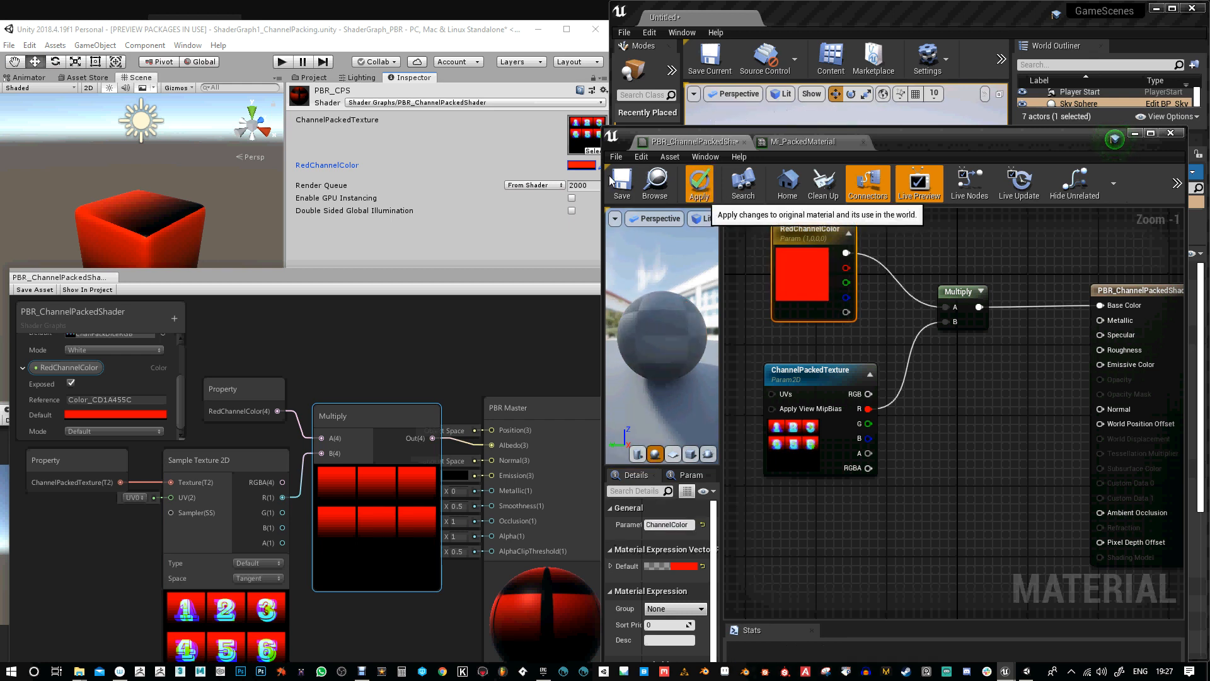
# Apply and save the Unreal material, and lower both shader editor windows to uncover the two cubes
pyautogui.click(629, 185)
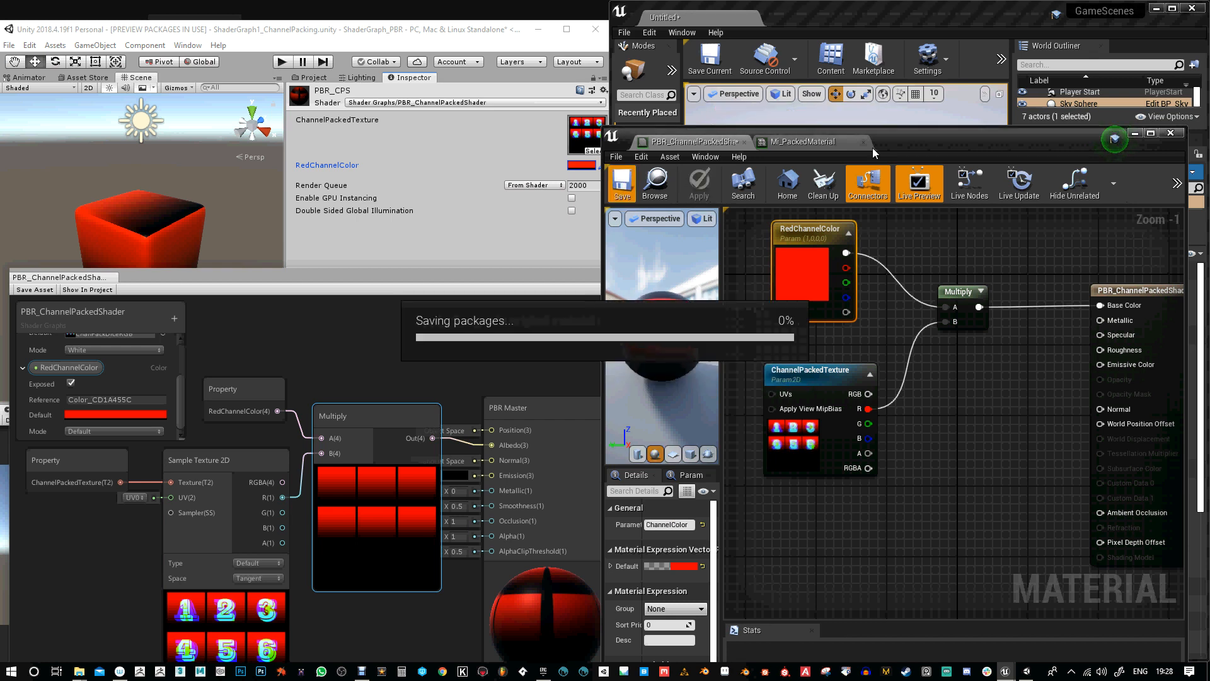
pyautogui.moveTo(955, 135); pyautogui.dragTo(967, 350)
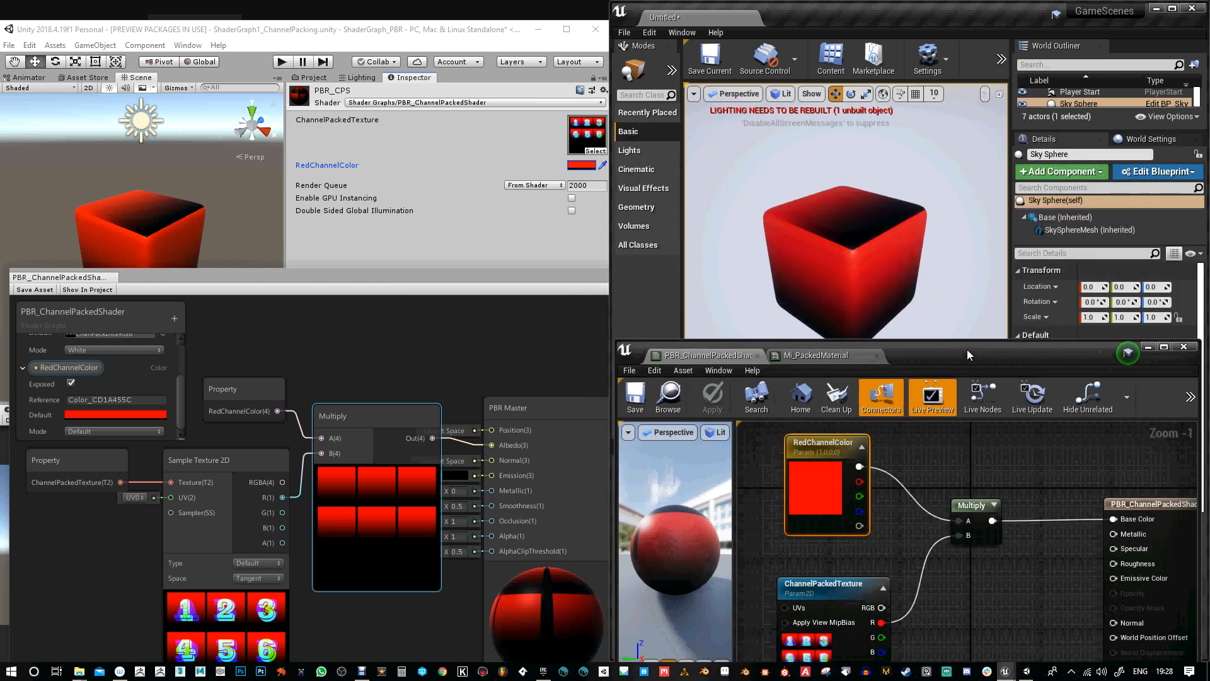
pyautogui.click(568, 277)
pyautogui.moveTo(527, 280); pyautogui.dragTo(511, 340)
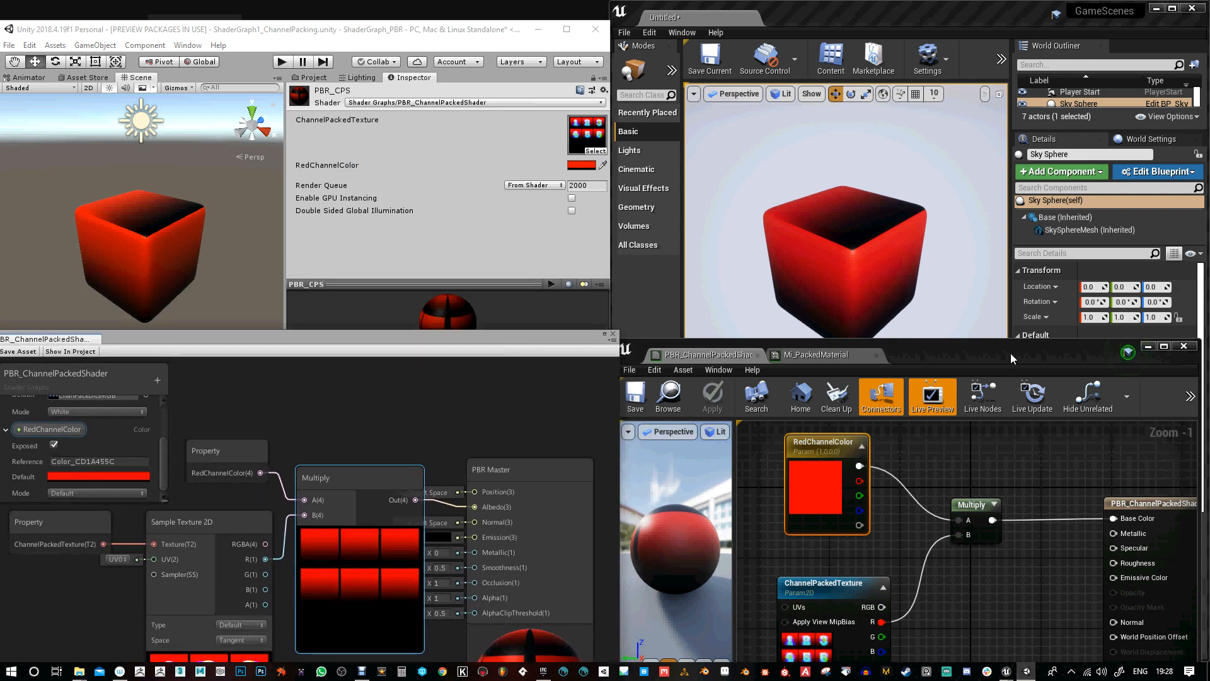
# Raise the Unreal material editor and the Unity shader graph window to expose more of both node areas
pyautogui.moveTo(1011, 353); pyautogui.dragTo(1005, 301)
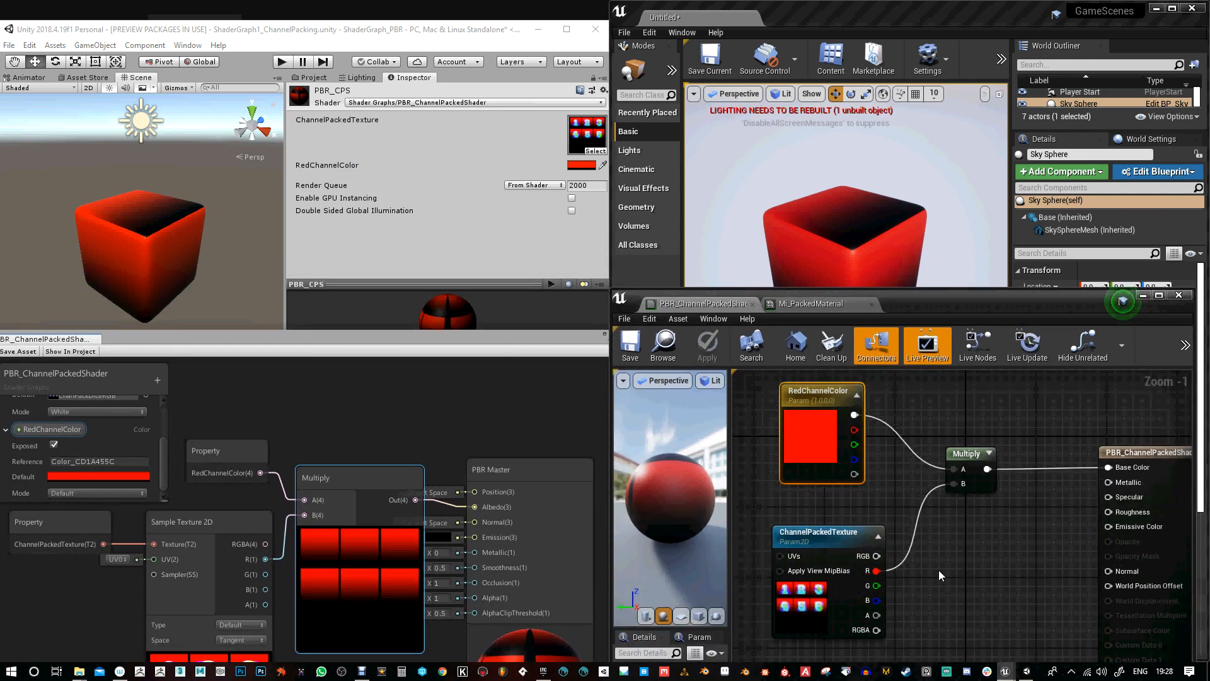
pyautogui.moveTo(406, 336); pyautogui.dragTo(425, 193)
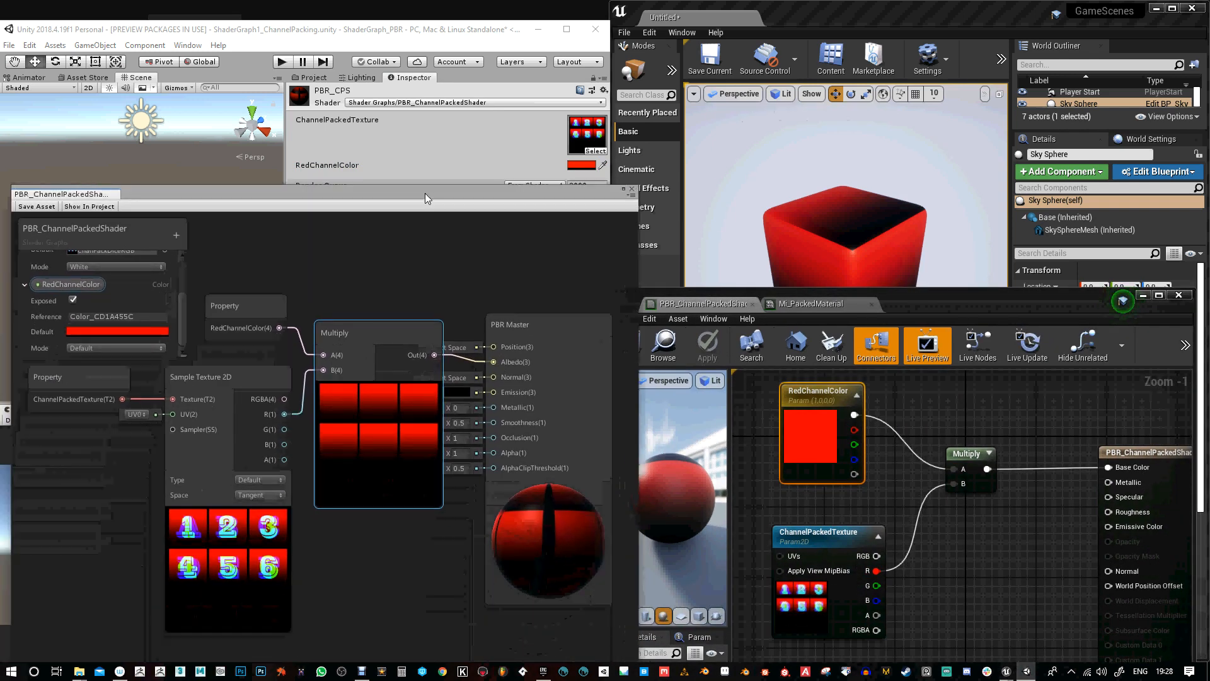
# Move the Sample Texture 2D and ChannelPackedTexture nodes away from Multiply to free space in the Unity shader graph
pyautogui.moveTo(250, 372); pyautogui.dragTo(143, 468)
pyautogui.moveTo(308, 565); pyautogui.dragTo(315, 455, button='middle')
pyautogui.moveTo(186, 421); pyautogui.dragTo(271, 473)
pyautogui.click(320, 482)
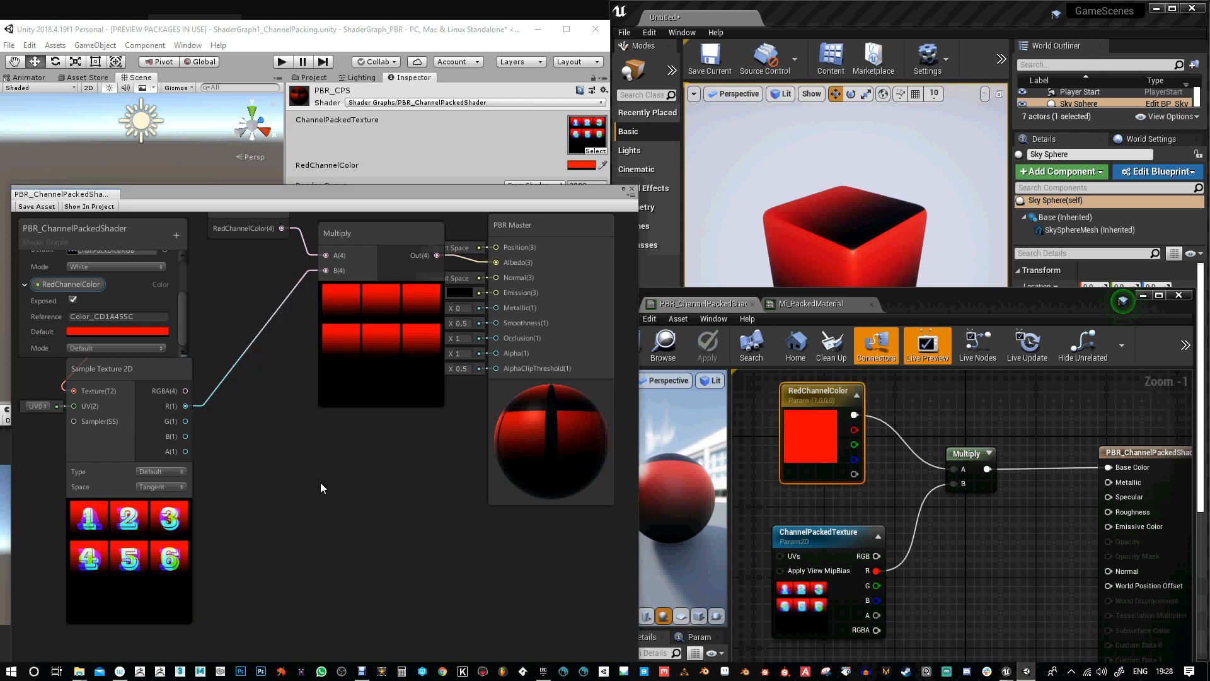
pyautogui.moveTo(286, 469); pyautogui.dragTo(353, 531, button='middle')
pyautogui.scroll(3, 183, 317)
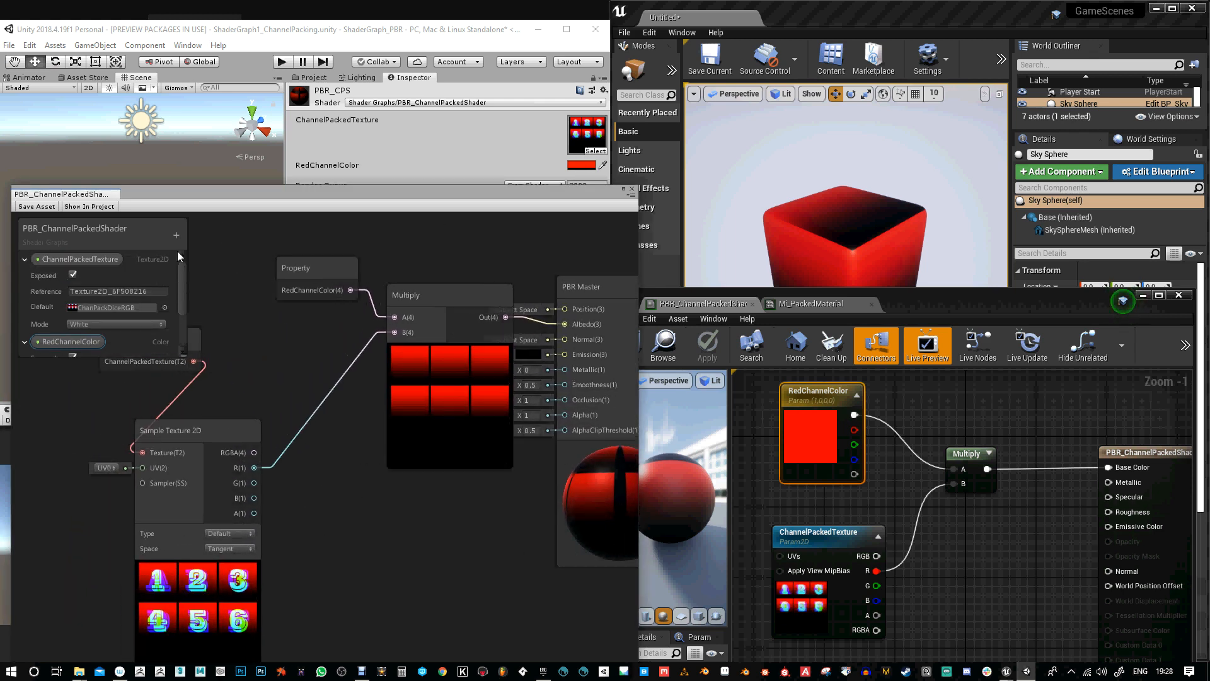
# Add a Color property to the Unity shader graph and name it GreenChannelColor
pyautogui.click(177, 236)
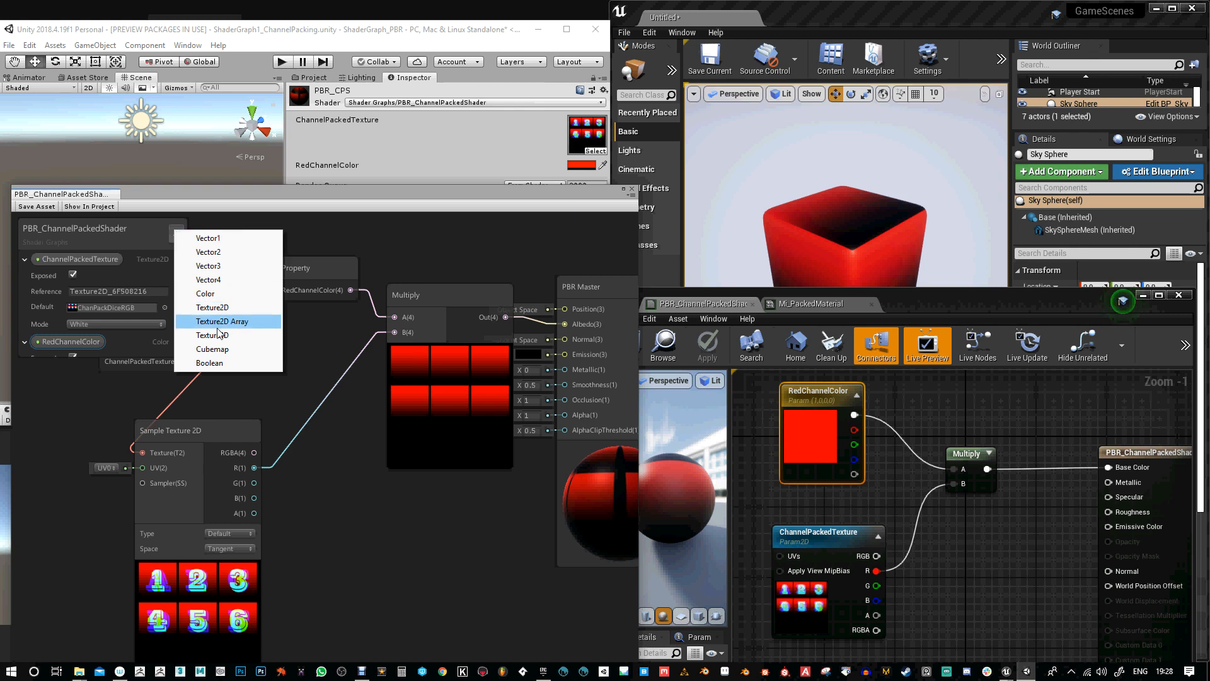
pyautogui.click(204, 308)
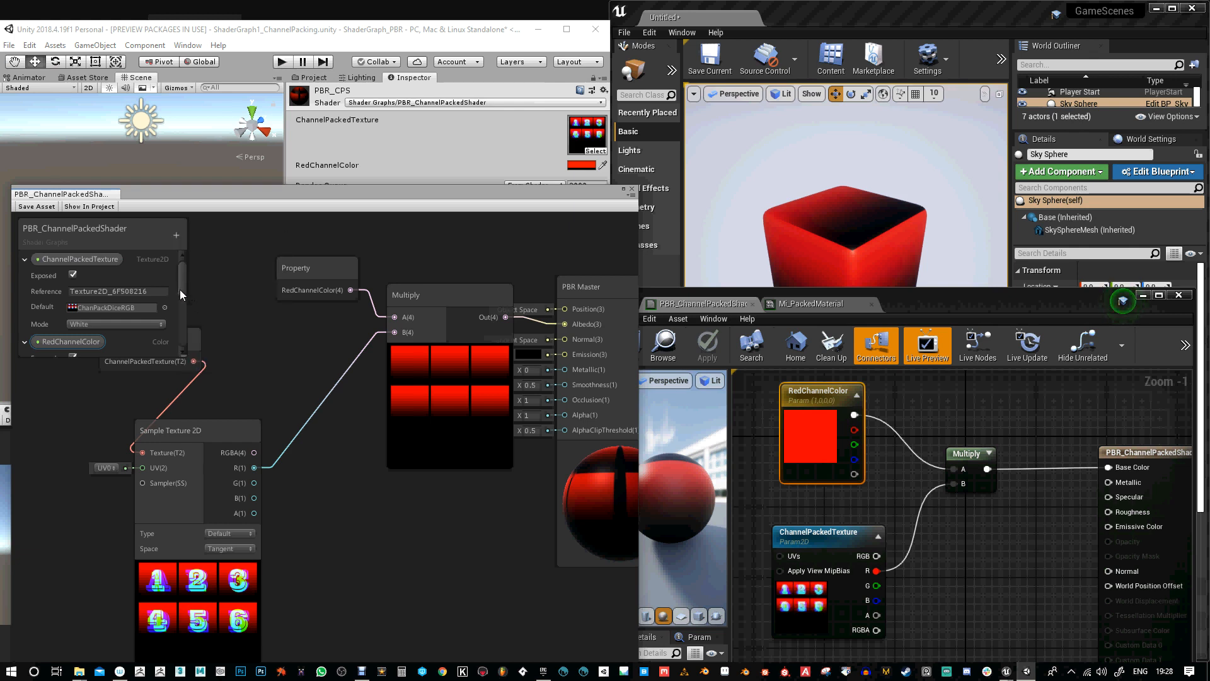
pyautogui.scroll(-3, 182, 295)
pyautogui.click(57, 316)
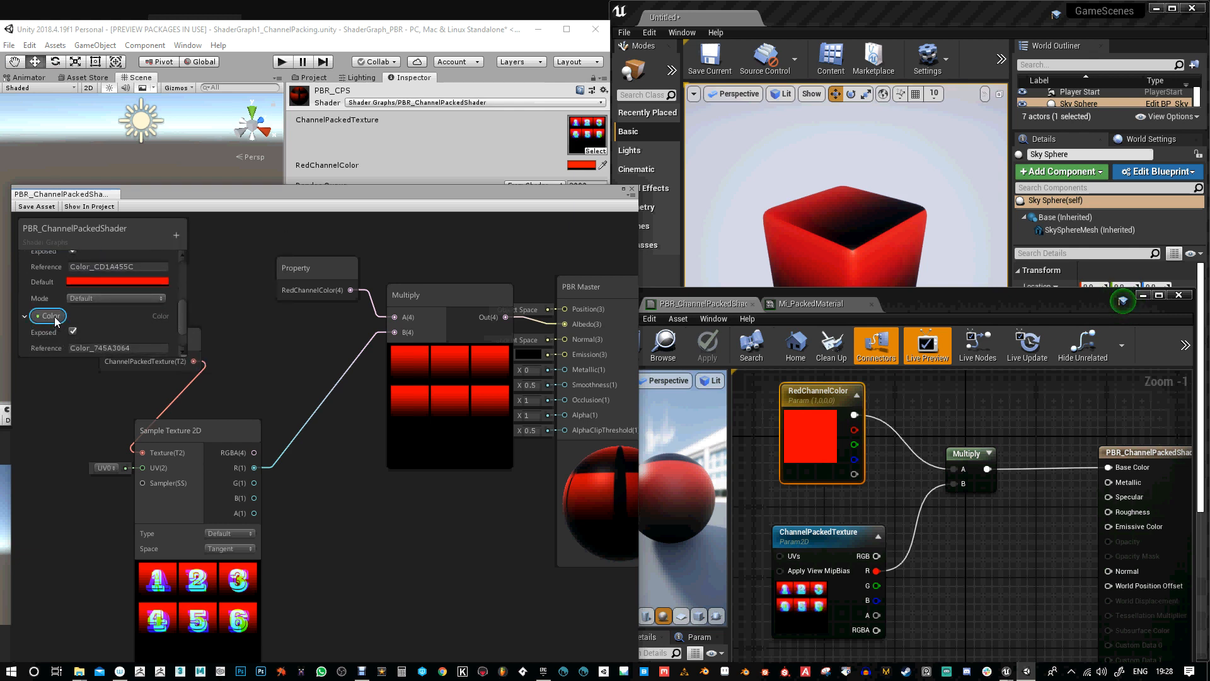
pyautogui.doubleClick(56, 319)
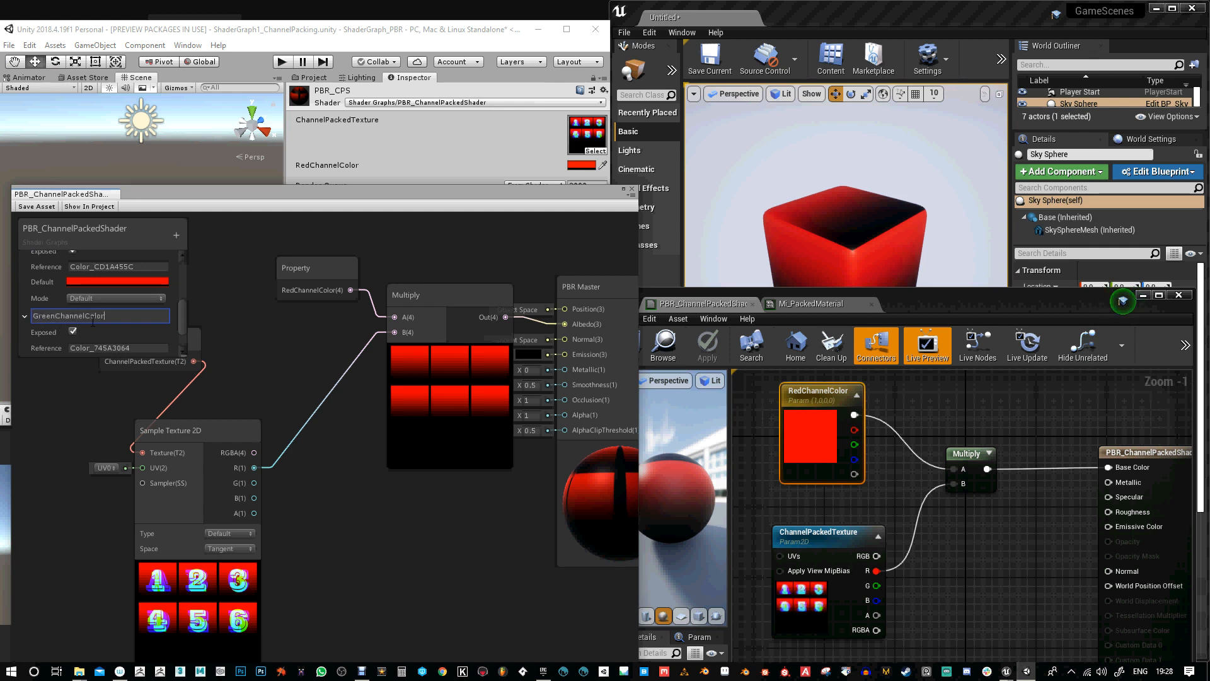
pyautogui.press('Return')
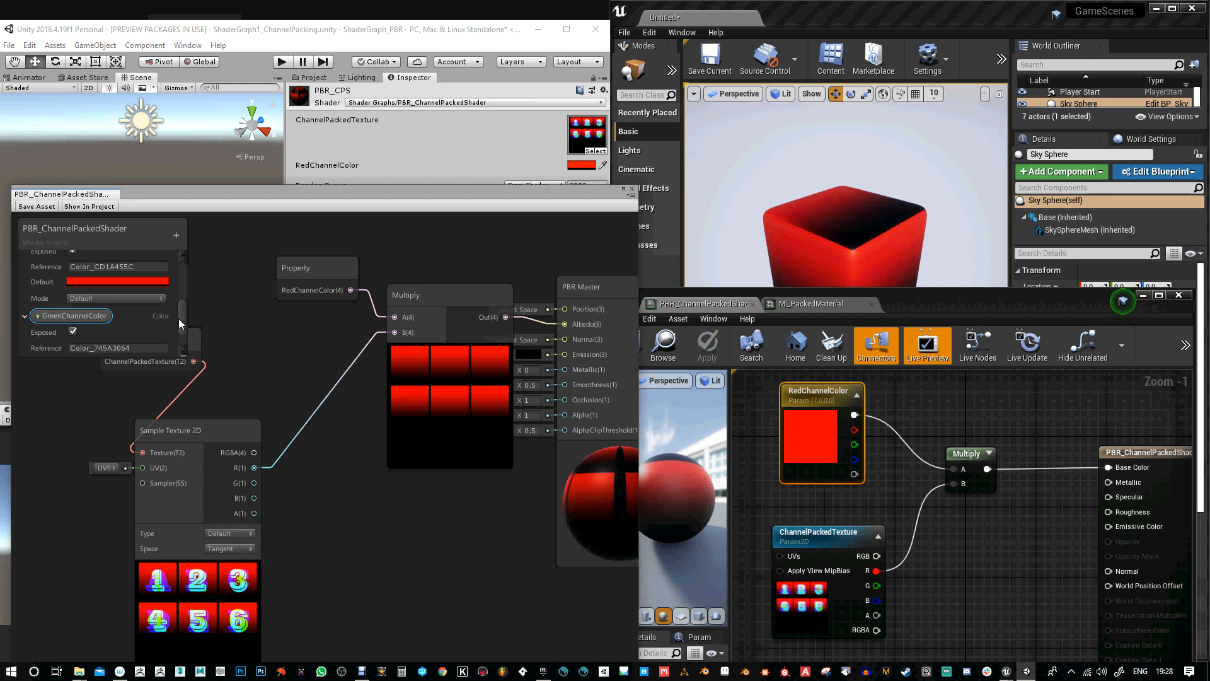
# Set GreenChannelColor's default color to green and place the property as a node in the graph below the red Multiply
pyautogui.scroll(-2, 180, 324)
pyautogui.click(117, 332)
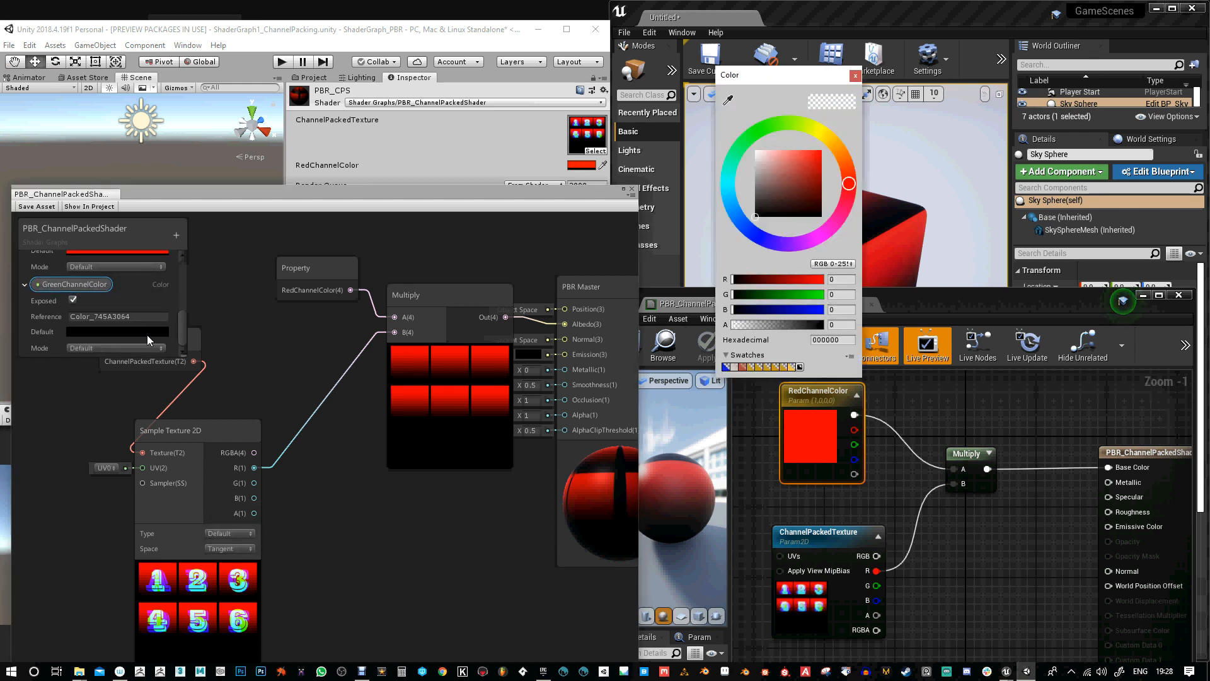
pyautogui.click(774, 126)
pyautogui.moveTo(795, 176); pyautogui.dragTo(832, 136)
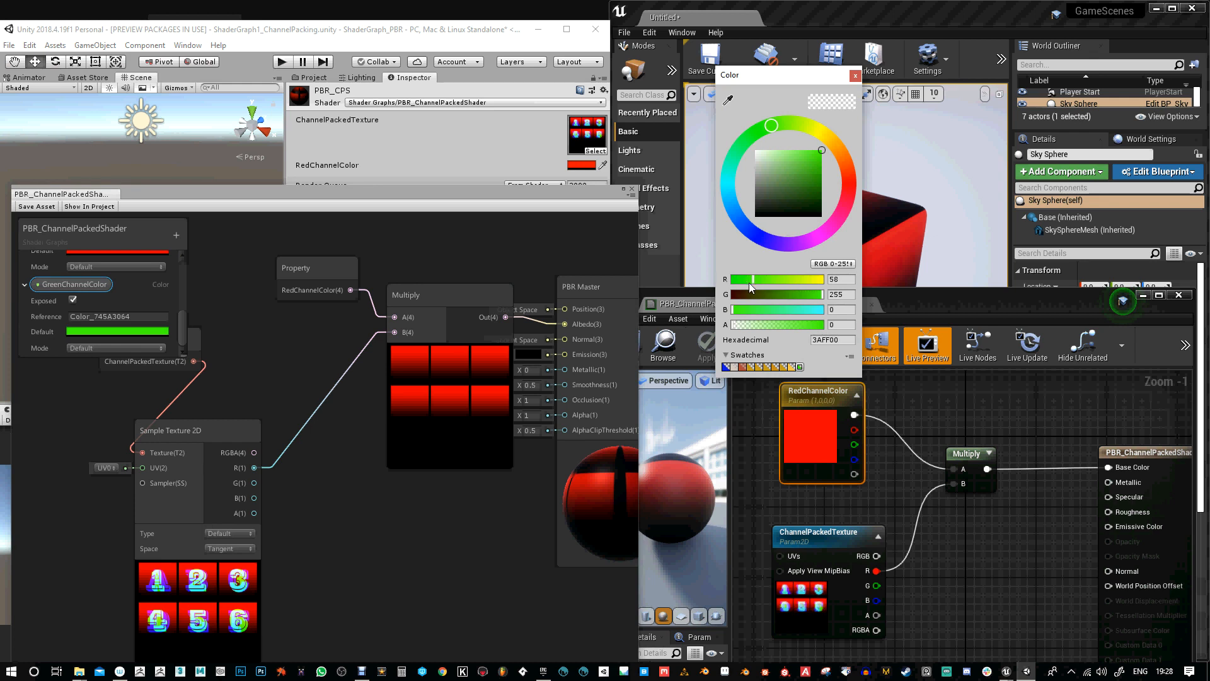
pyautogui.click(855, 76)
pyautogui.moveTo(94, 287); pyautogui.dragTo(320, 531)
pyautogui.click(358, 502)
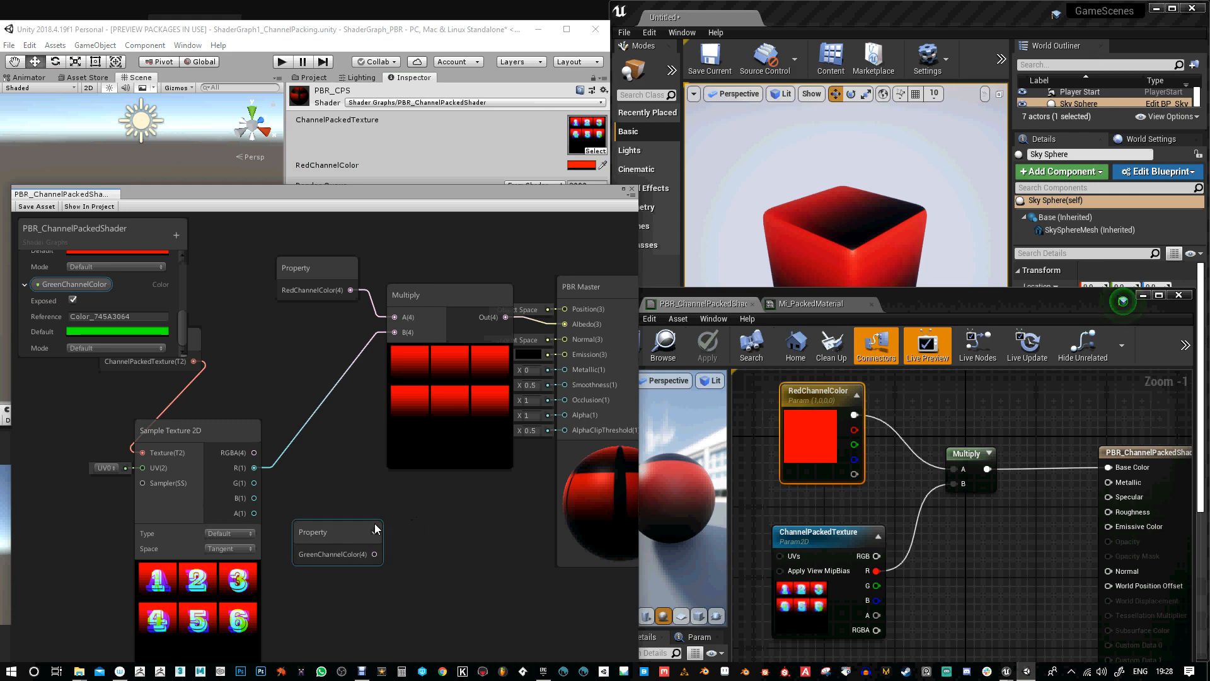
# Add a second Multiply node, connecting the texture's G output to A and GreenChannelColor to B
pyautogui.rightClick(442, 490)
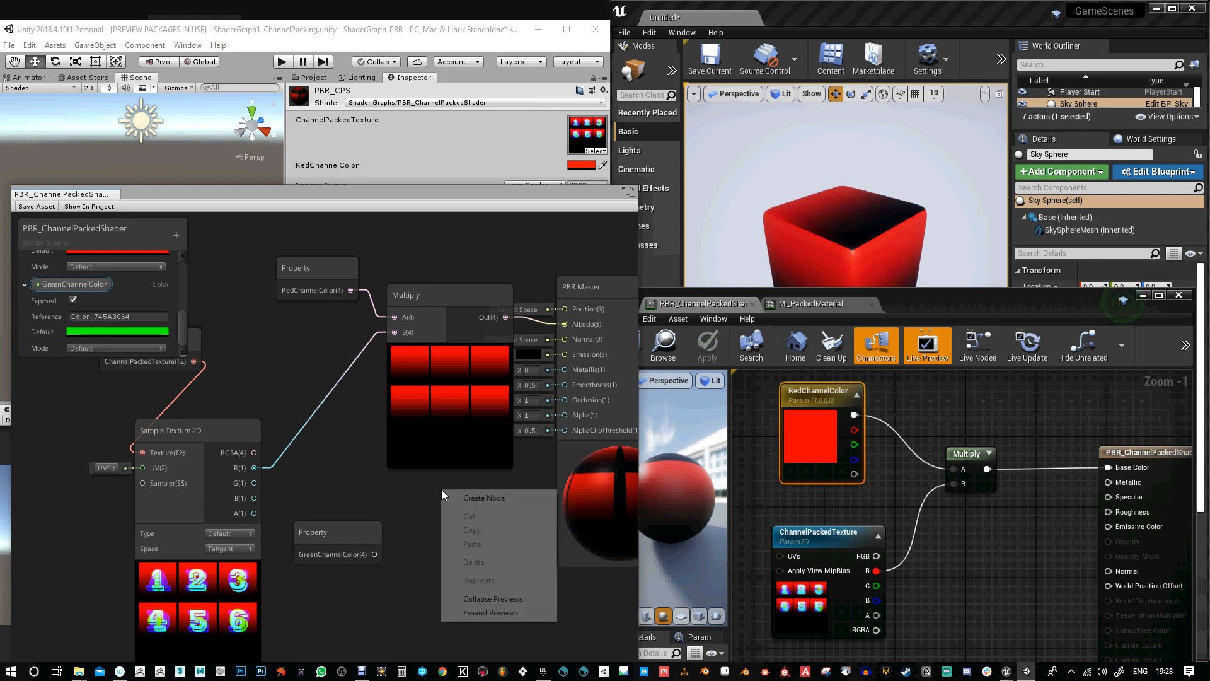
pyautogui.click(477, 500)
pyautogui.write('mul')
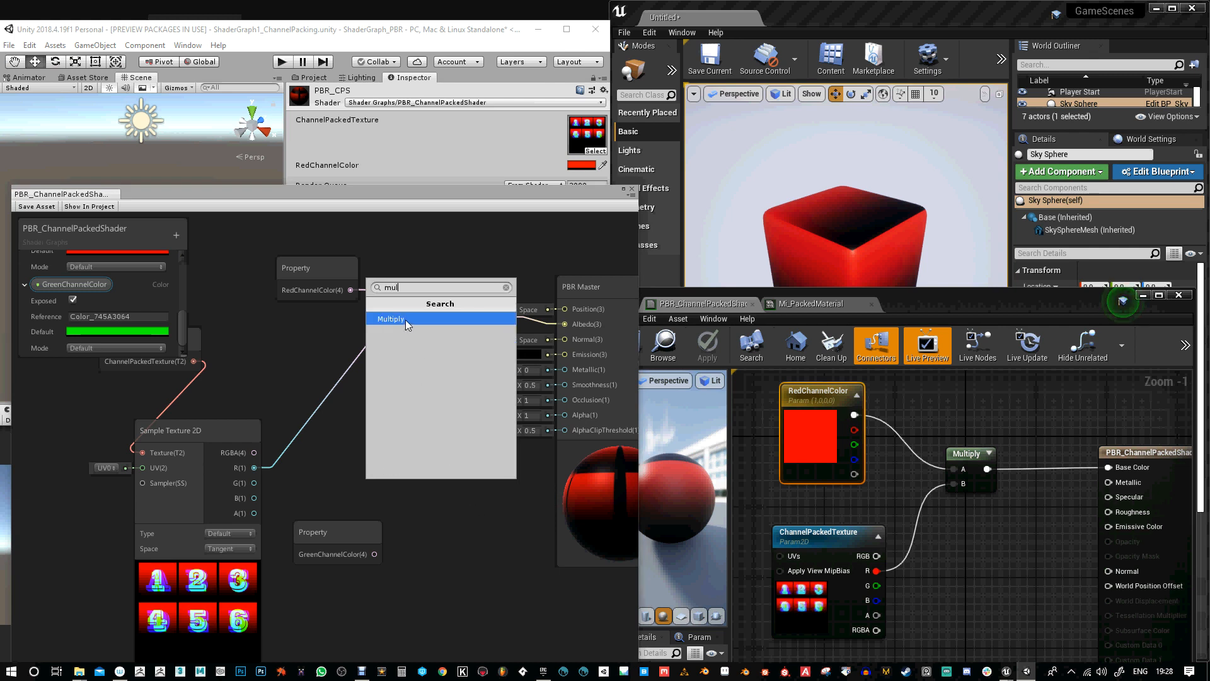
pyautogui.click(406, 320)
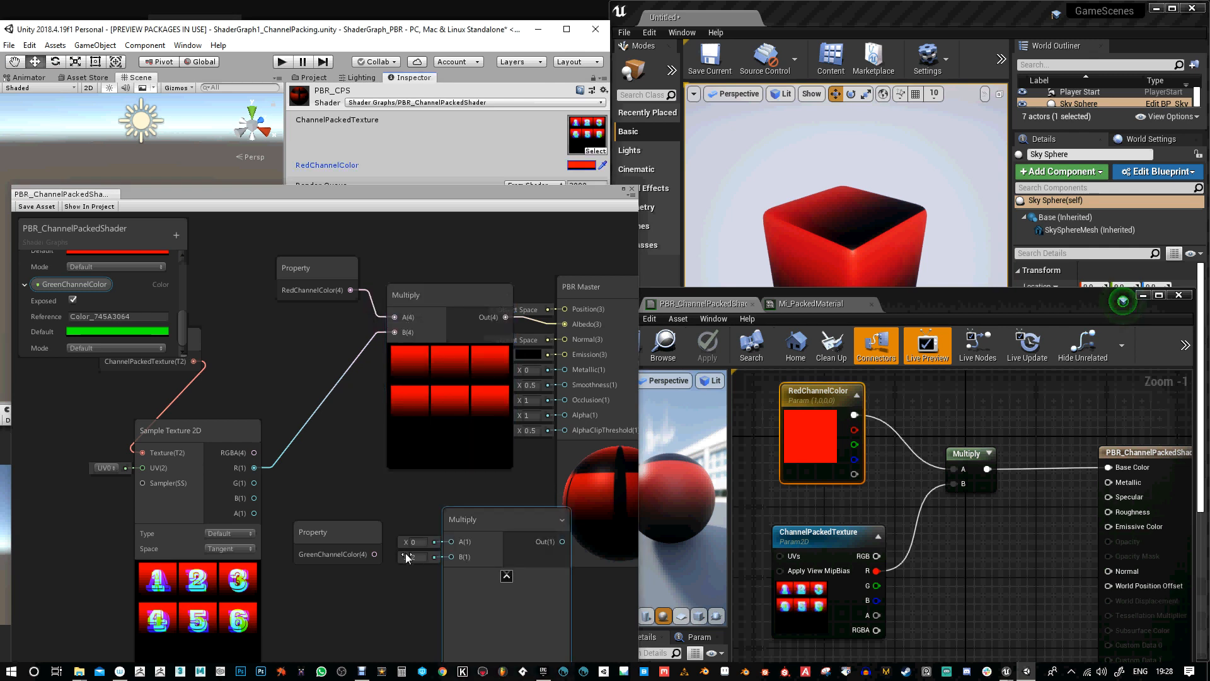
pyautogui.moveTo(370, 566); pyautogui.dragTo(452, 556)
pyautogui.moveTo(351, 537); pyautogui.dragTo(339, 545)
pyautogui.moveTo(254, 483); pyautogui.dragTo(451, 541)
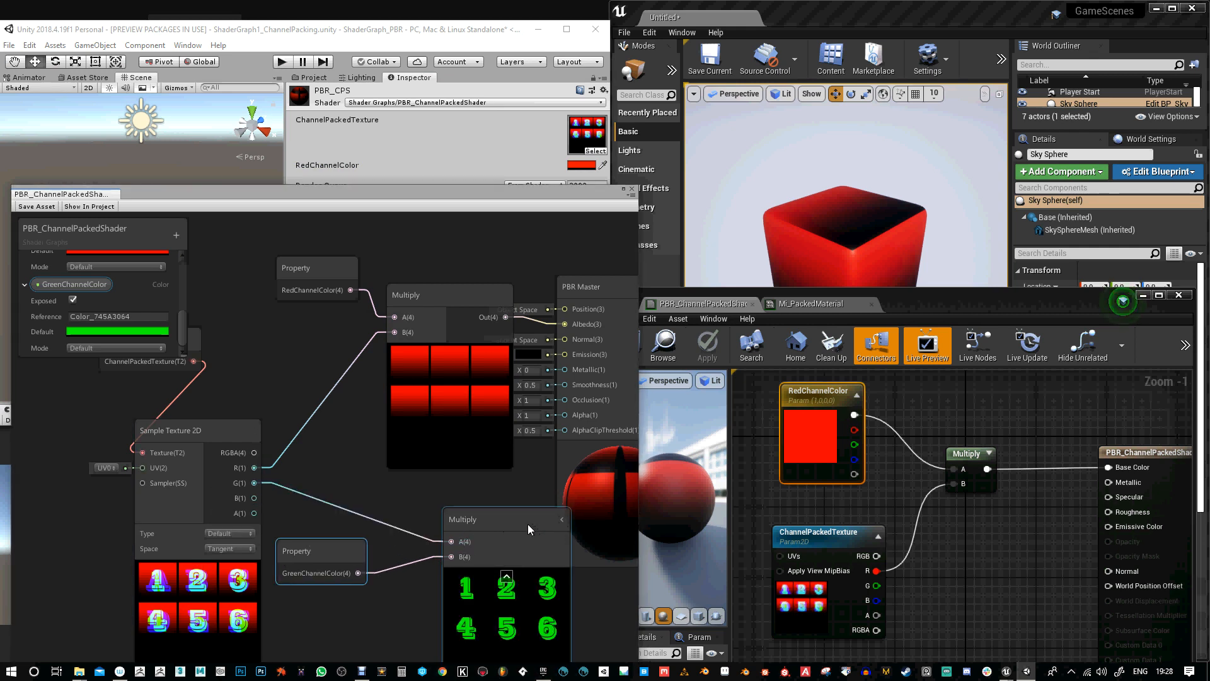
# Collapse the previews of both Multiply nodes and arrange the green Multiply and GreenChannelColor nodes compactly below the red Multiply
pyautogui.moveTo(528, 525); pyautogui.dragTo(469, 508)
pyautogui.click(449, 560)
pyautogui.moveTo(346, 556)
pyautogui.mouseDown()
pyautogui.moveTo(321, 544)
pyautogui.moveTo(337, 549)
pyautogui.mouseUp()
pyautogui.click(449, 351)
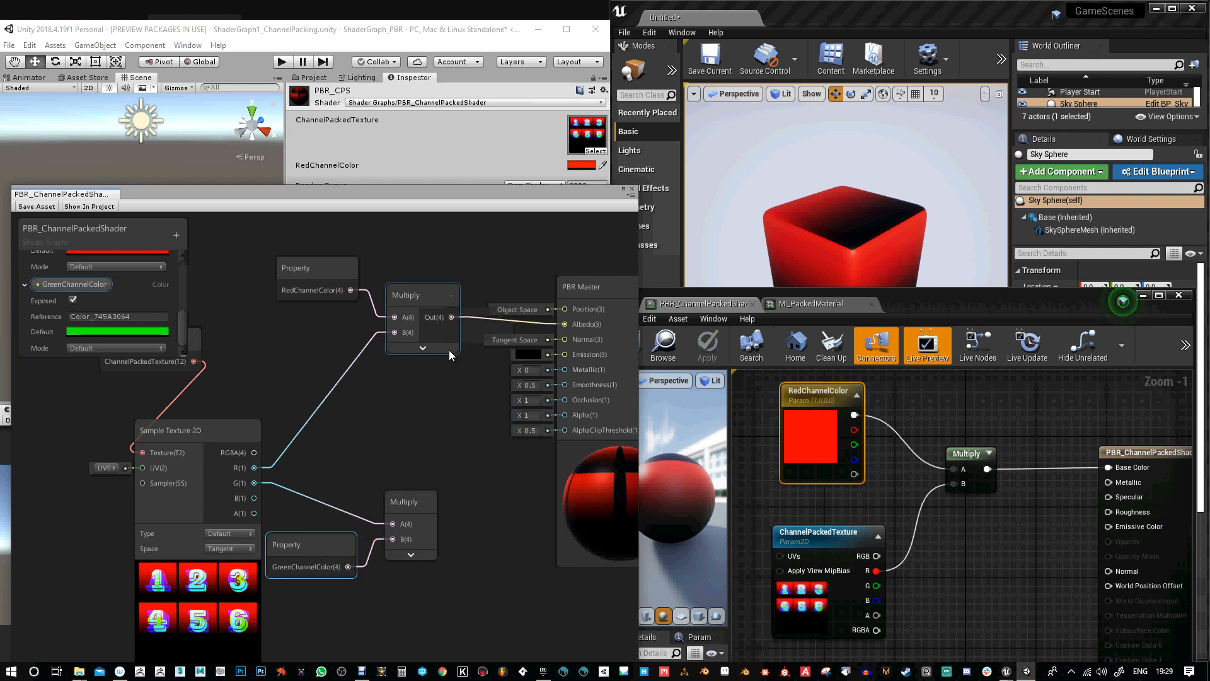
pyautogui.moveTo(411, 291); pyautogui.dragTo(416, 296)
pyautogui.moveTo(415, 498); pyautogui.dragTo(437, 407)
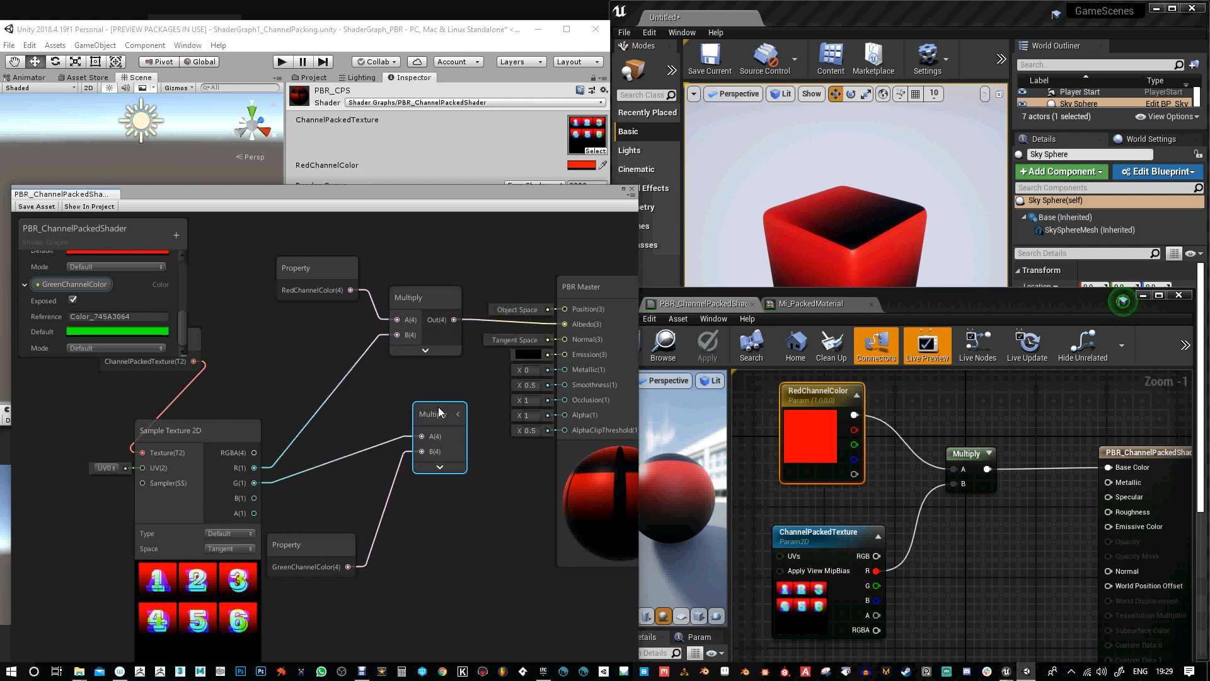
pyautogui.moveTo(328, 540); pyautogui.dragTo(333, 505)
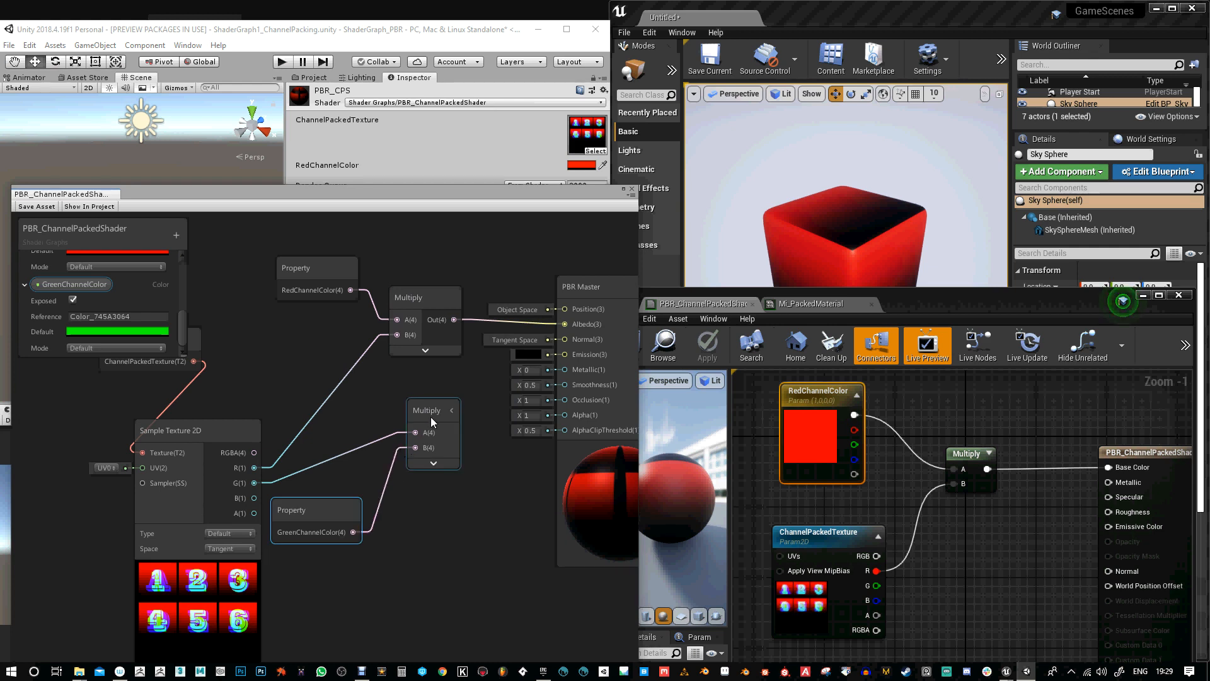
pyautogui.moveTo(426, 415); pyautogui.dragTo(413, 414)
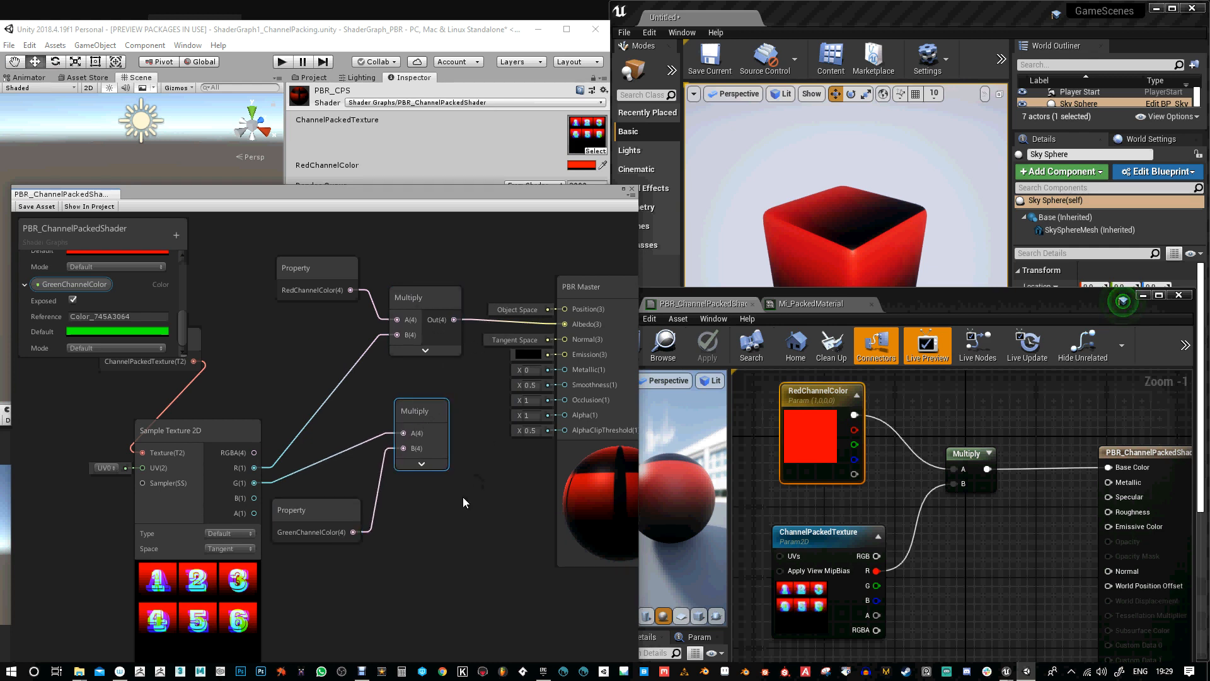
# Move the PBR Master node farther from the Multiply nodes and add a Lerp node to the Unity graph
pyautogui.moveTo(463, 497); pyautogui.dragTo(488, 478, button='middle')
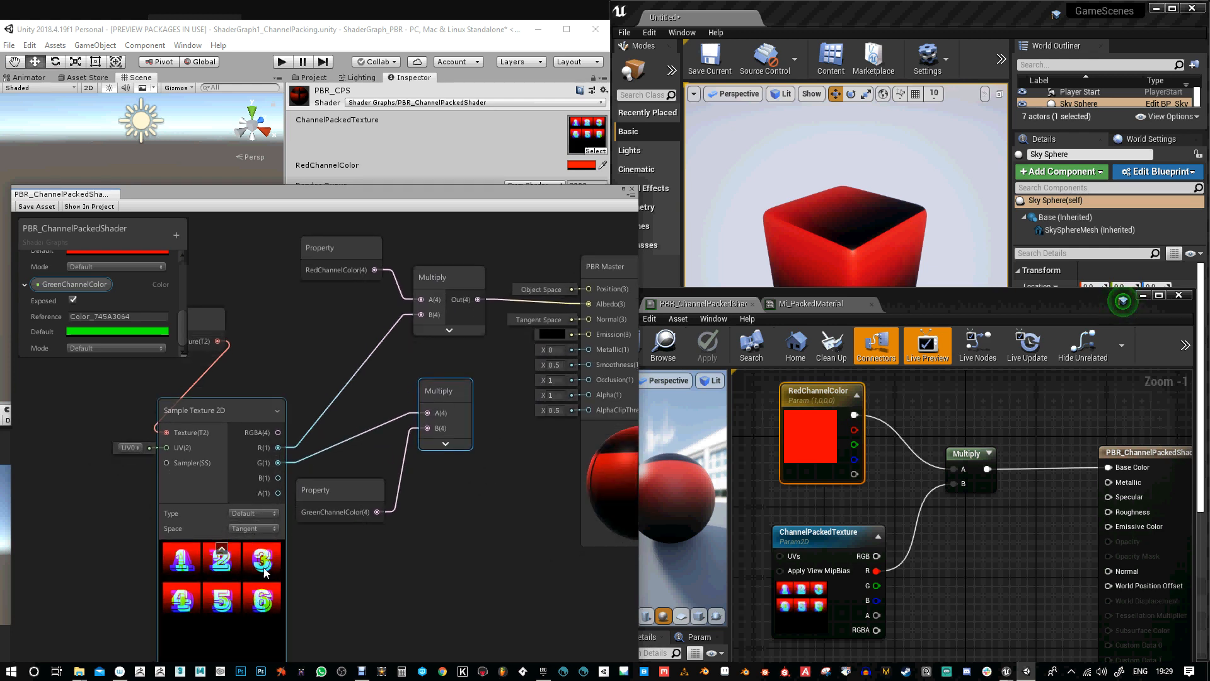
pyautogui.moveTo(393, 553); pyautogui.dragTo(327, 587, button='middle')
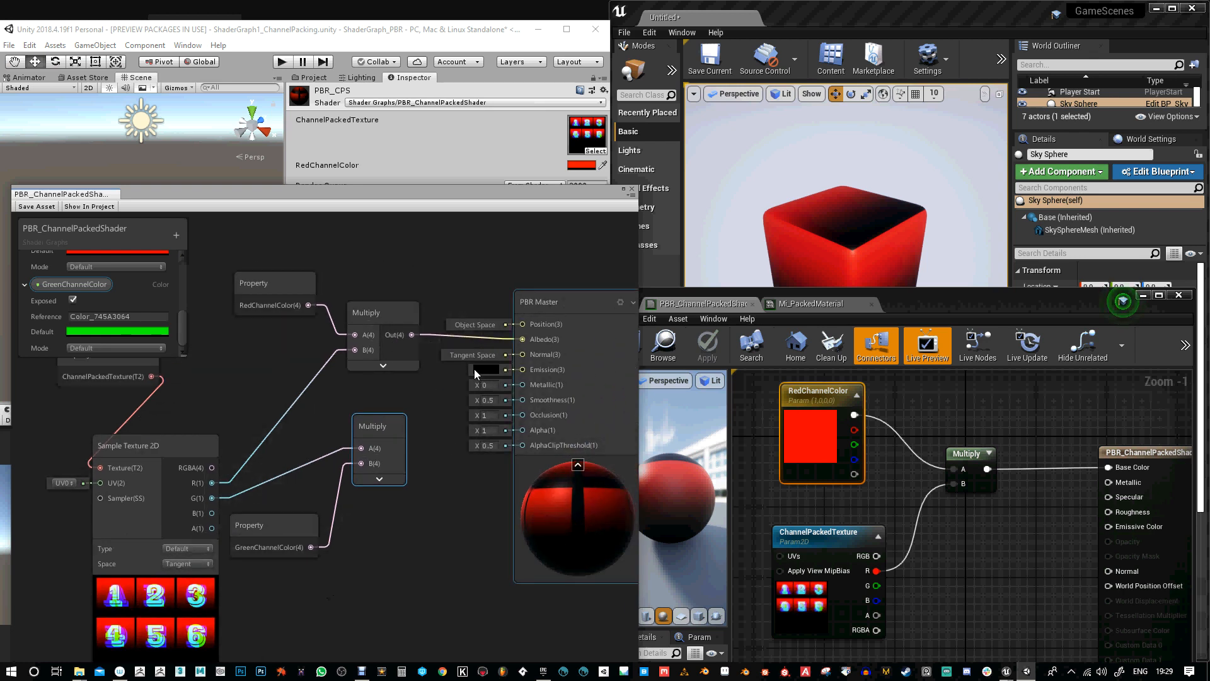
pyautogui.moveTo(413, 376); pyautogui.dragTo(318, 396, button='middle')
pyautogui.moveTo(486, 324); pyautogui.dragTo(567, 329)
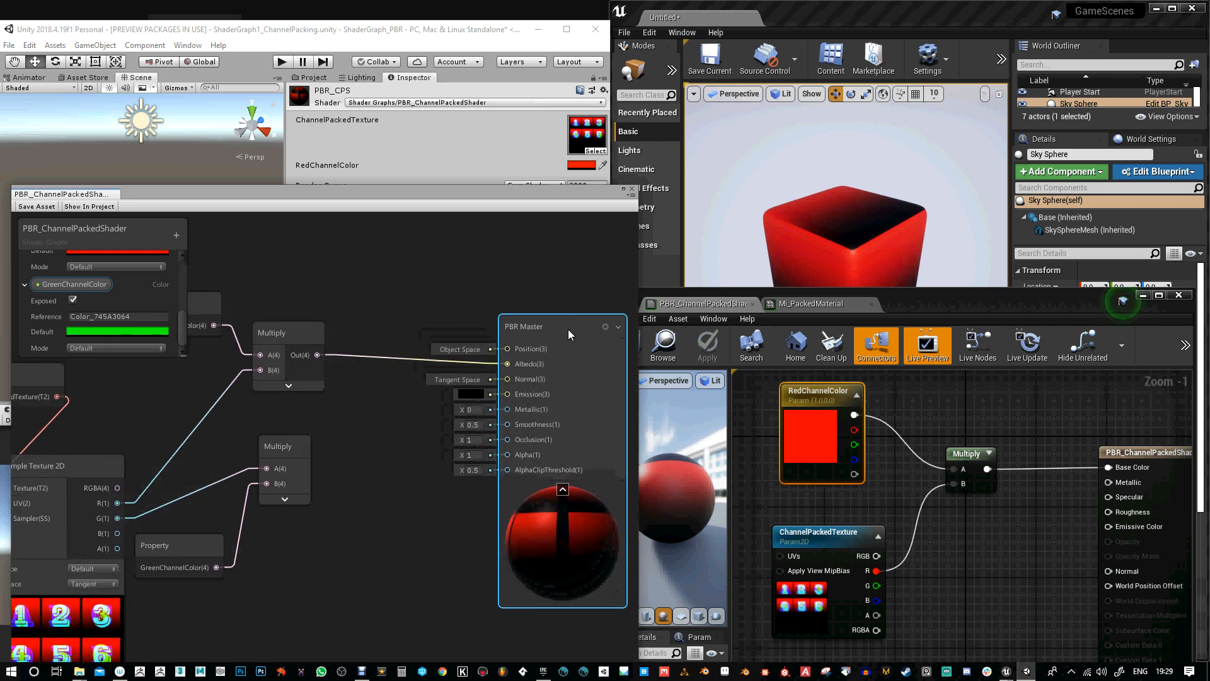
pyautogui.rightClick(383, 264)
pyautogui.click(417, 269)
pyautogui.write('lerp')
pyautogui.click(344, 300)
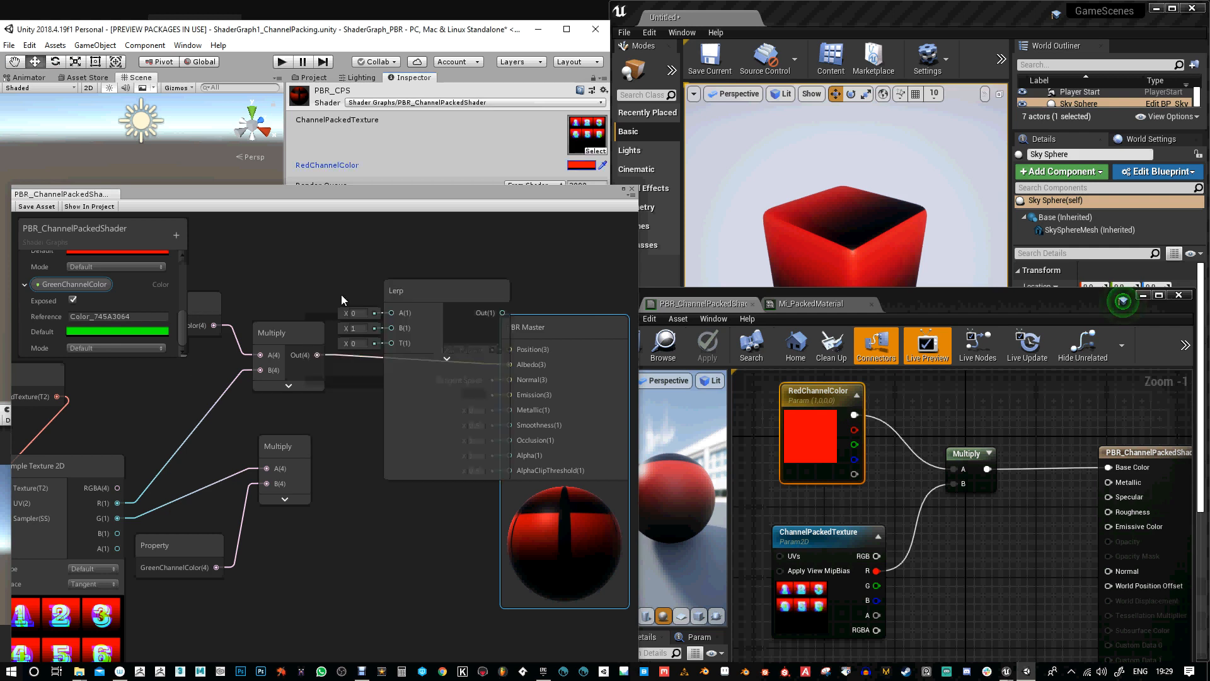
# Place Lerp between the Multiply nodes and PBR Master, connect the red Multiply's output to its A input, and collapse its preview
pyautogui.moveTo(410, 290); pyautogui.dragTo(404, 446)
pyautogui.moveTo(317, 355); pyautogui.dragTo(456, 389)
pyautogui.click(442, 518)
pyautogui.moveTo(403, 466); pyautogui.dragTo(427, 440, button='middle')
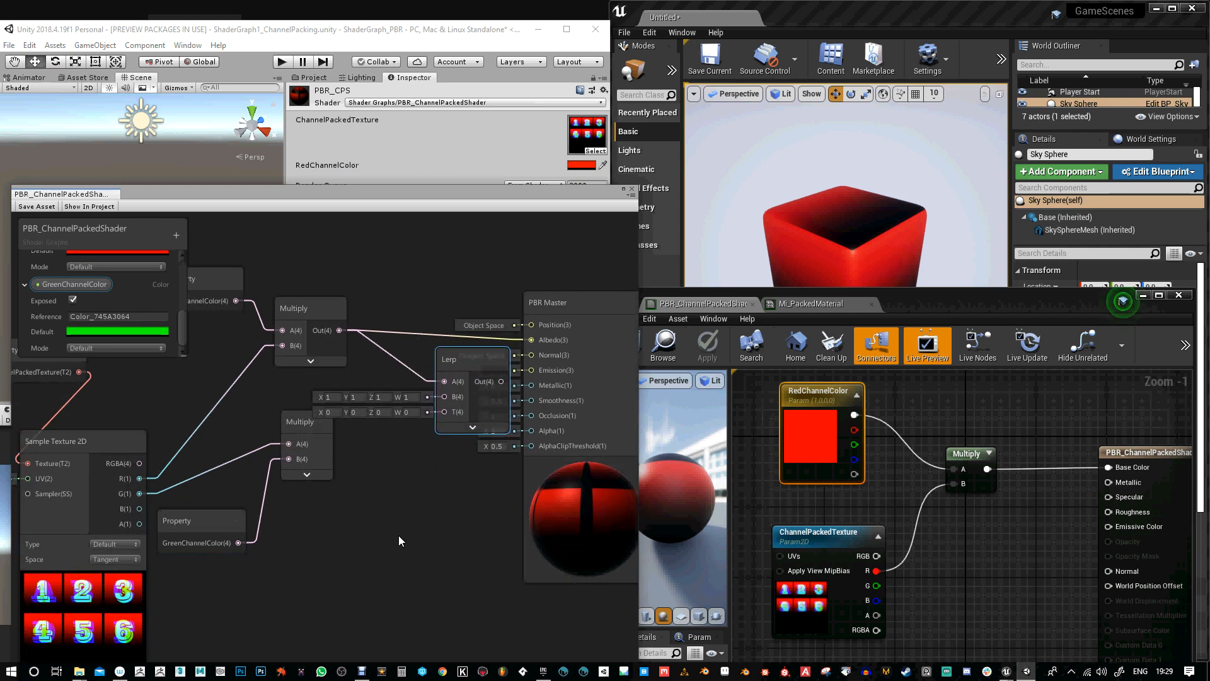
pyautogui.moveTo(180, 496); pyautogui.dragTo(142, 505, button='middle')
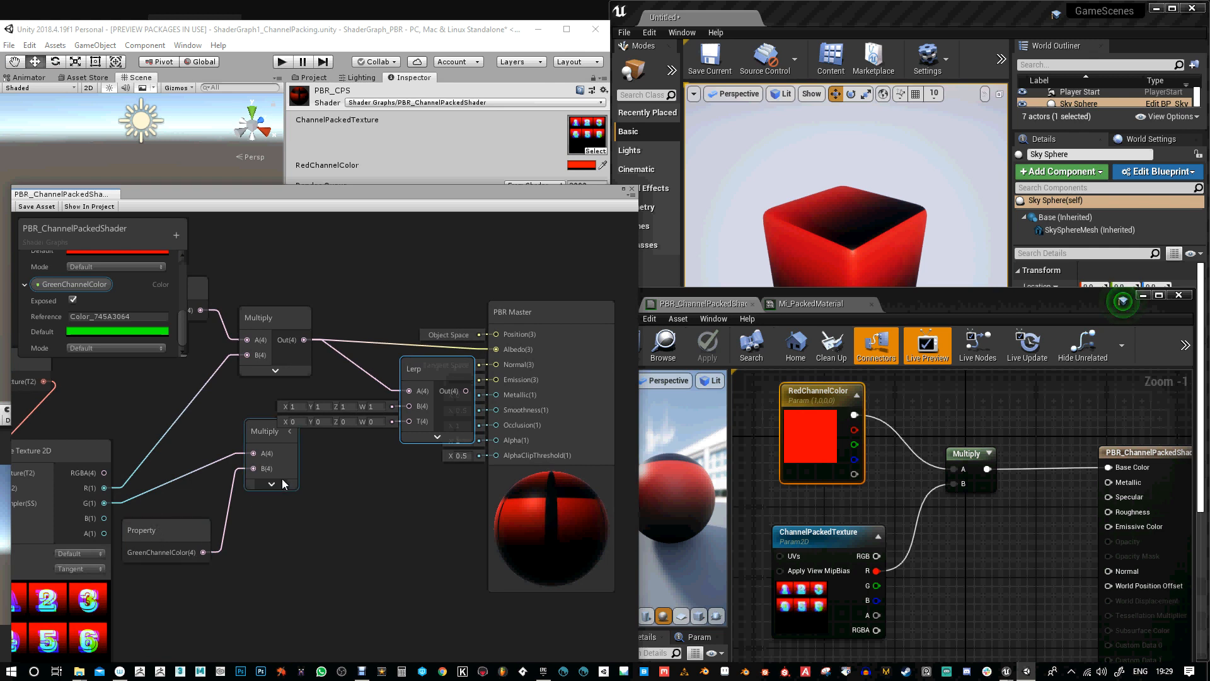
# Move the green Multiply and GreenChannelColor nodes clear of Lerp, and connect the texture's G output to Lerp's T input
pyautogui.moveTo(257, 433); pyautogui.dragTo(262, 483)
pyautogui.moveTo(187, 532); pyautogui.dragTo(181, 539)
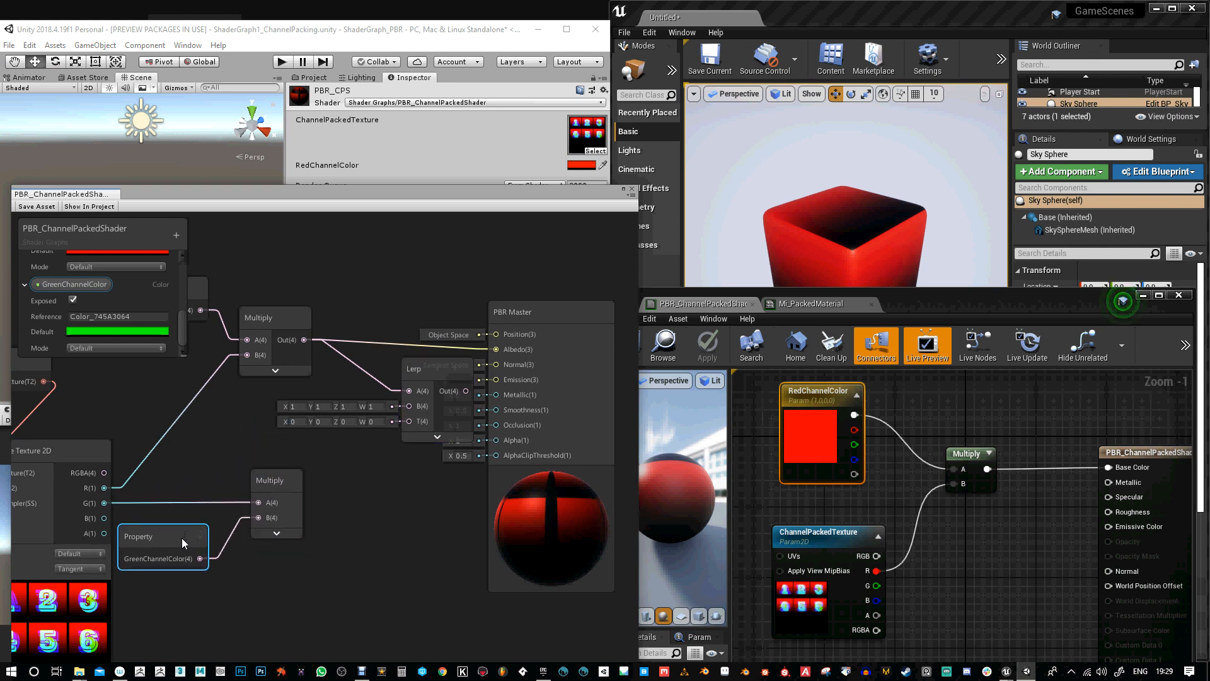
pyautogui.moveTo(376, 492); pyautogui.dragTo(350, 495, button='middle')
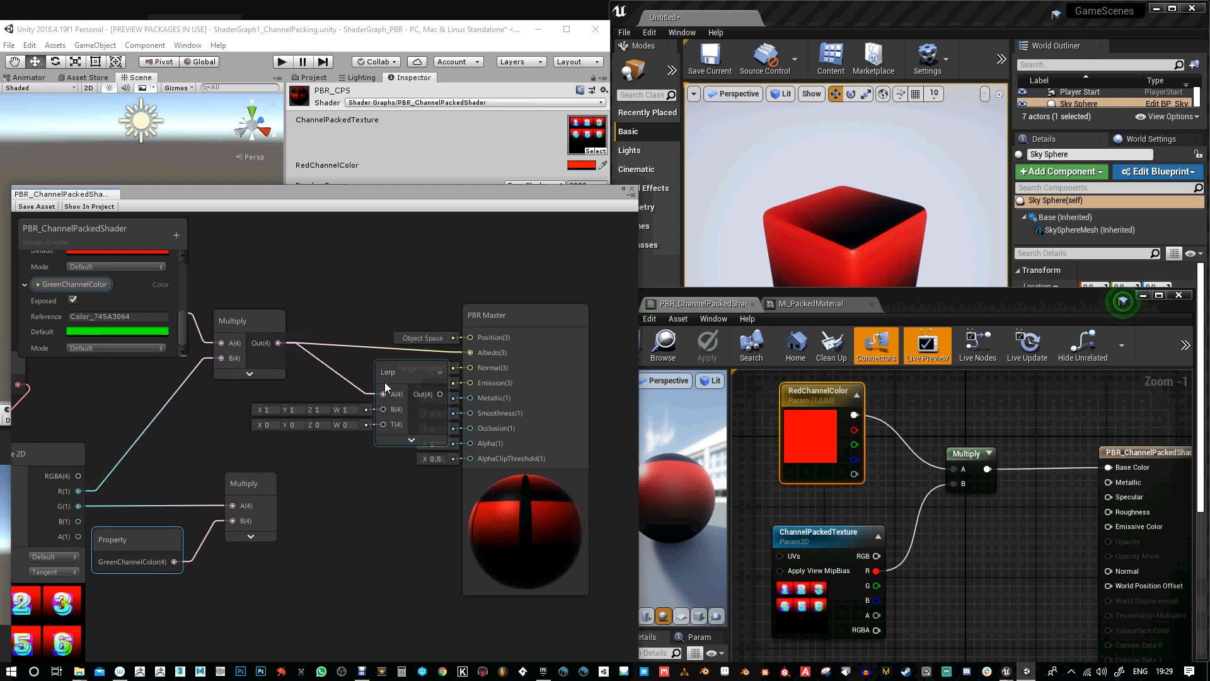
pyautogui.moveTo(360, 493); pyautogui.dragTo(387, 507, button='middle')
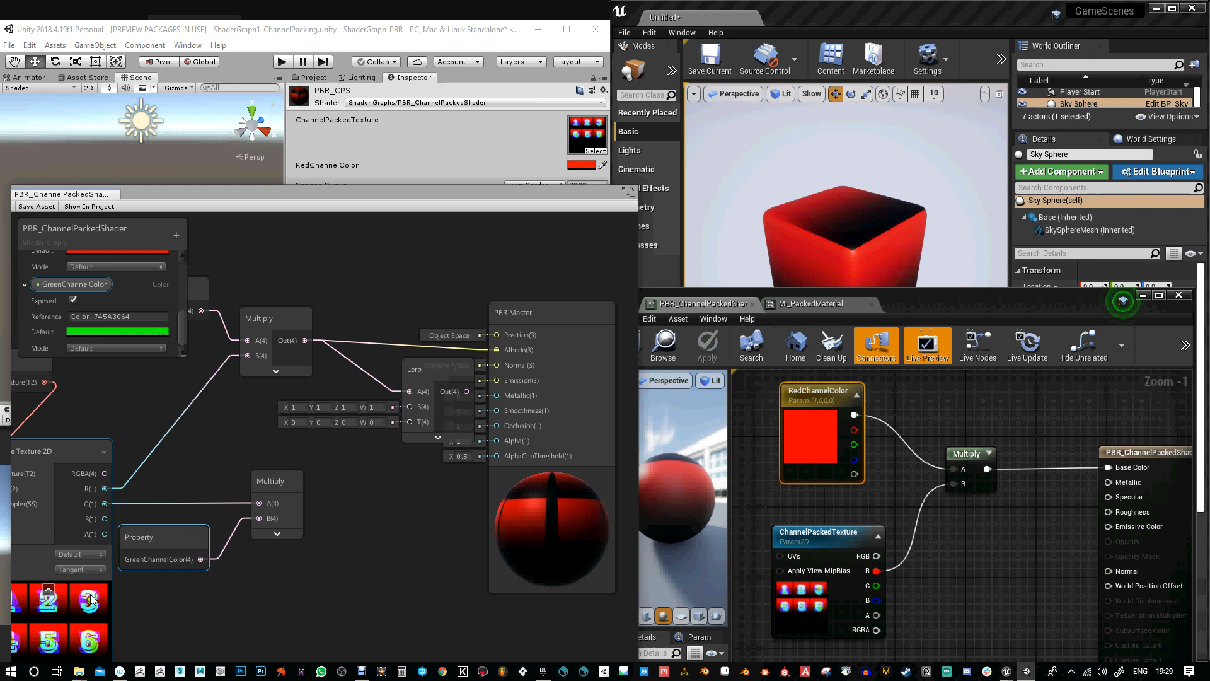
pyautogui.moveTo(104, 504); pyautogui.dragTo(232, 498)
pyautogui.moveTo(330, 451); pyautogui.dragTo(406, 426)
# Delete the green Multiply node and connect GreenChannelColor to Lerp's B input, placing the property below the red Multiply
pyautogui.moveTo(152, 543); pyautogui.dragTo(213, 433)
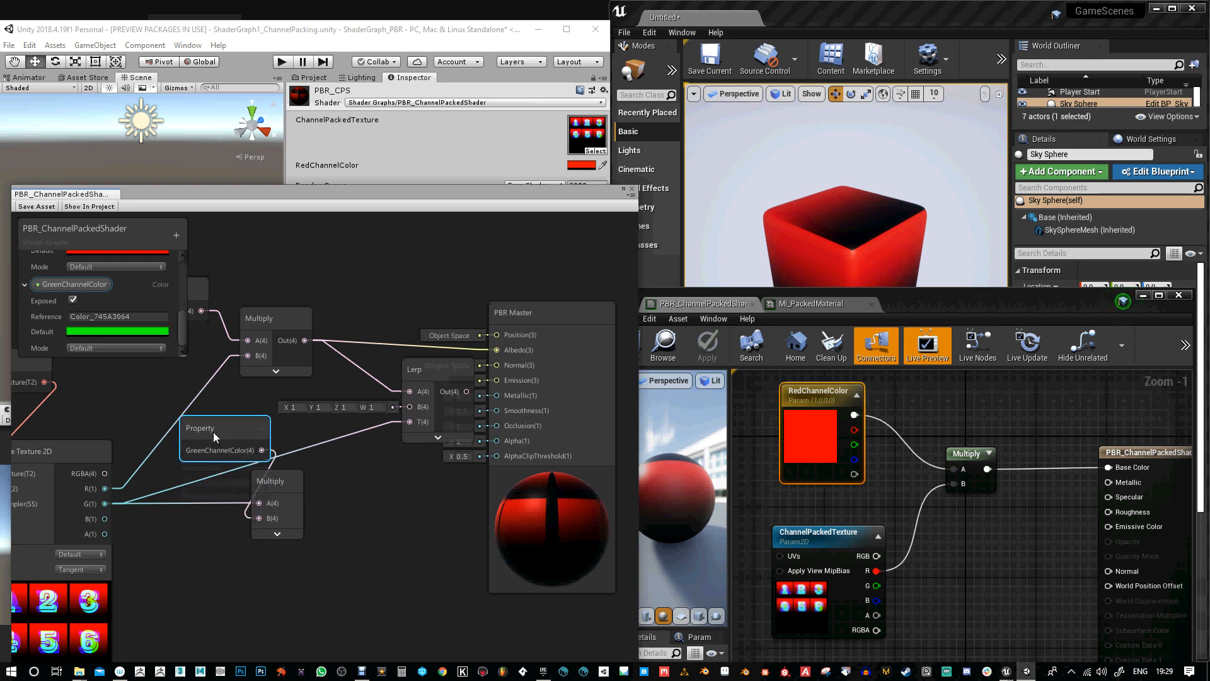
pyautogui.click(270, 486)
pyautogui.press('Delete')
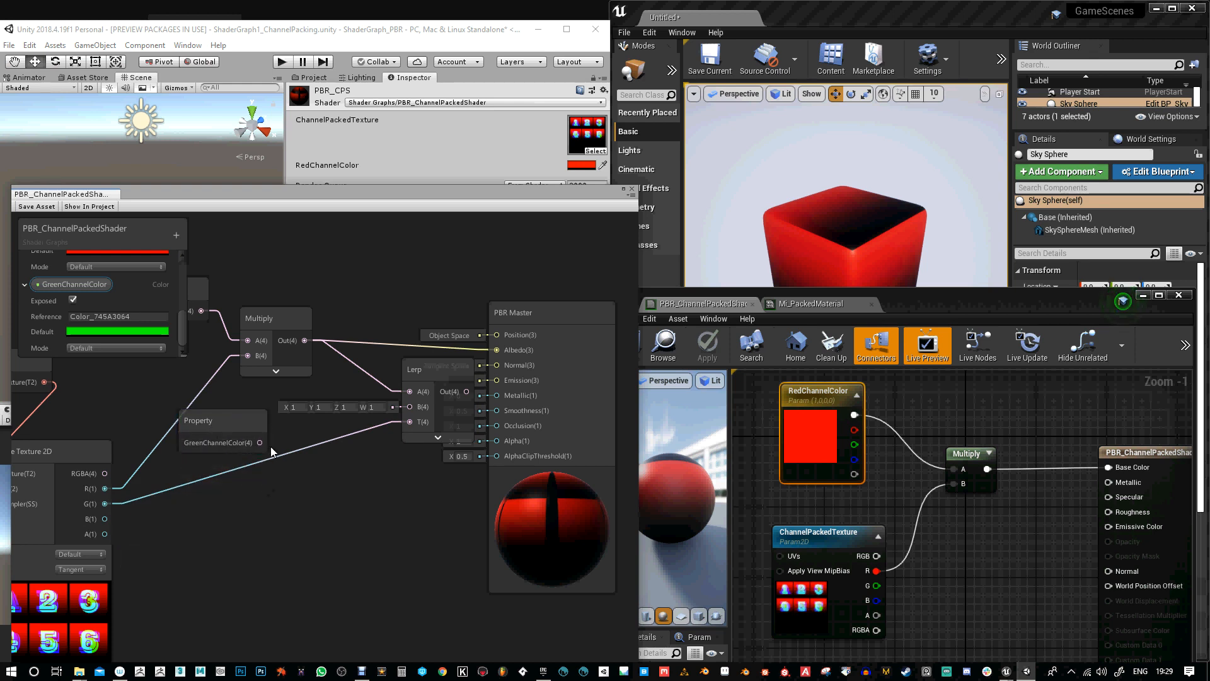
pyautogui.moveTo(319, 444); pyautogui.dragTo(400, 409)
pyautogui.moveTo(234, 423); pyautogui.dragTo(299, 407)
pyautogui.moveTo(105, 505); pyautogui.dragTo(136, 488, button='middle')
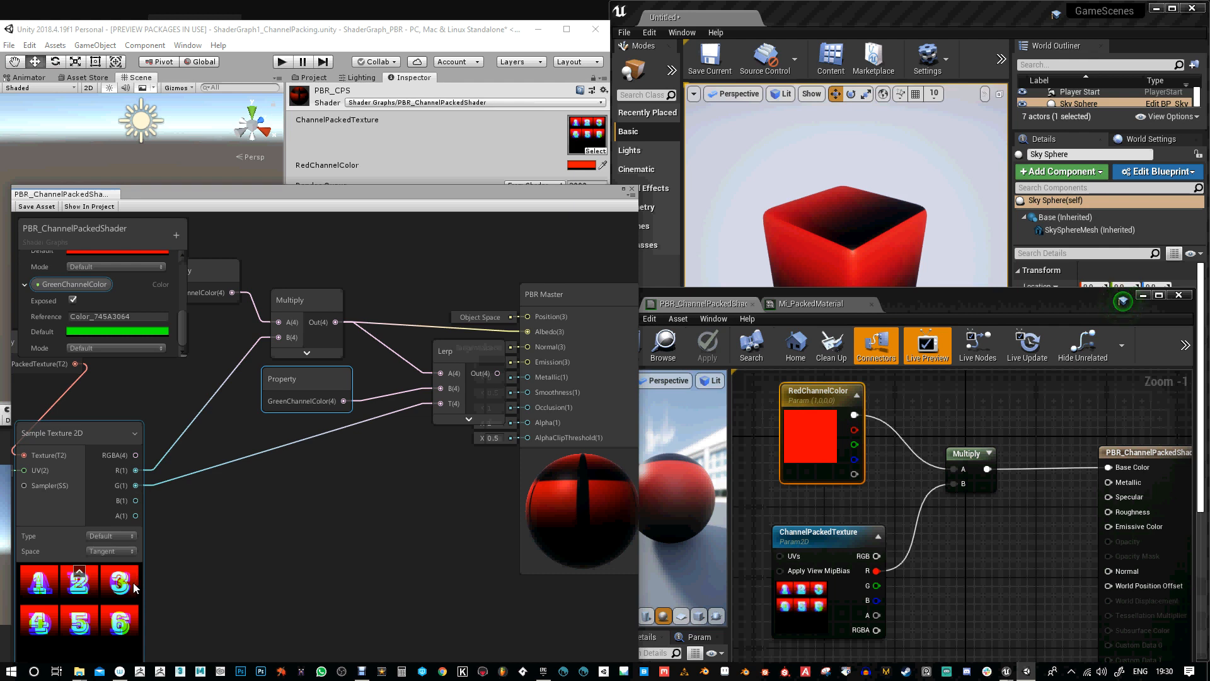
# Connect Lerp's output to the PBR Master's Albedo input and tidy the Multiply, GreenChannelColor and Lerp nodes
pyautogui.moveTo(448, 394); pyautogui.dragTo(387, 437, button='middle')
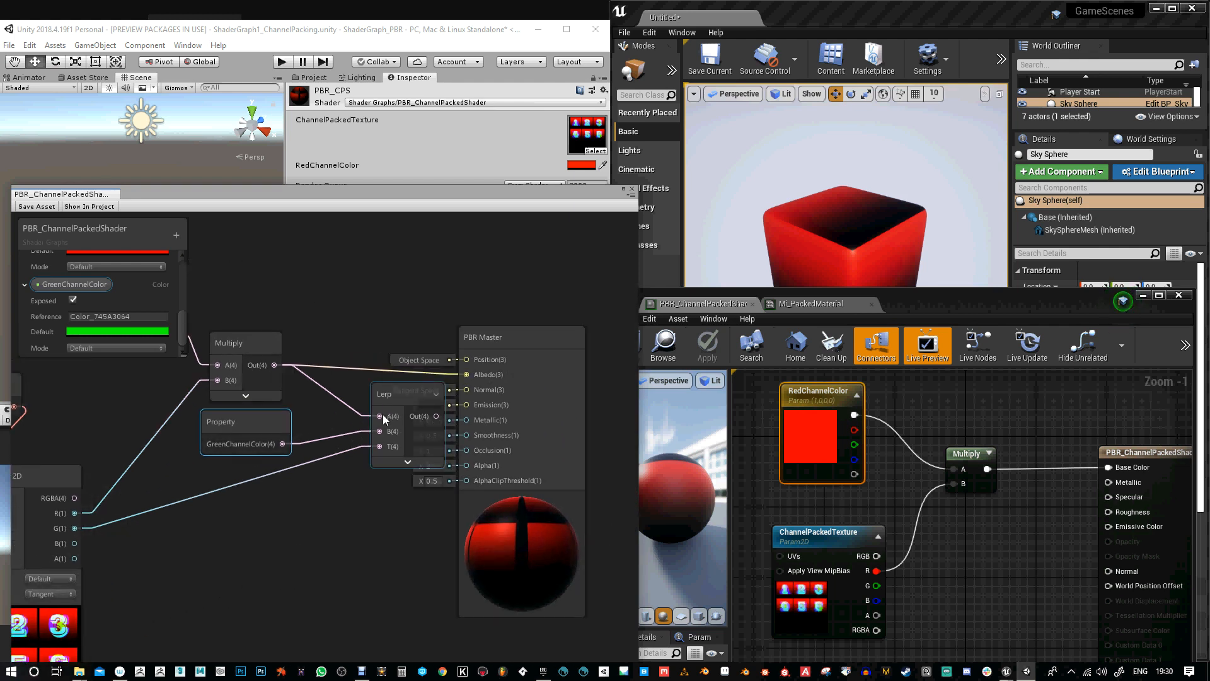
pyautogui.moveTo(248, 342); pyautogui.dragTo(258, 344)
pyautogui.moveTo(266, 314)
pyautogui.mouseDown(button='middle')
pyautogui.moveTo(304, 312)
pyautogui.moveTo(256, 312)
pyautogui.mouseUp(button='middle')
pyautogui.moveTo(262, 414); pyautogui.dragTo(261, 413)
pyautogui.moveTo(401, 392); pyautogui.dragTo(458, 373)
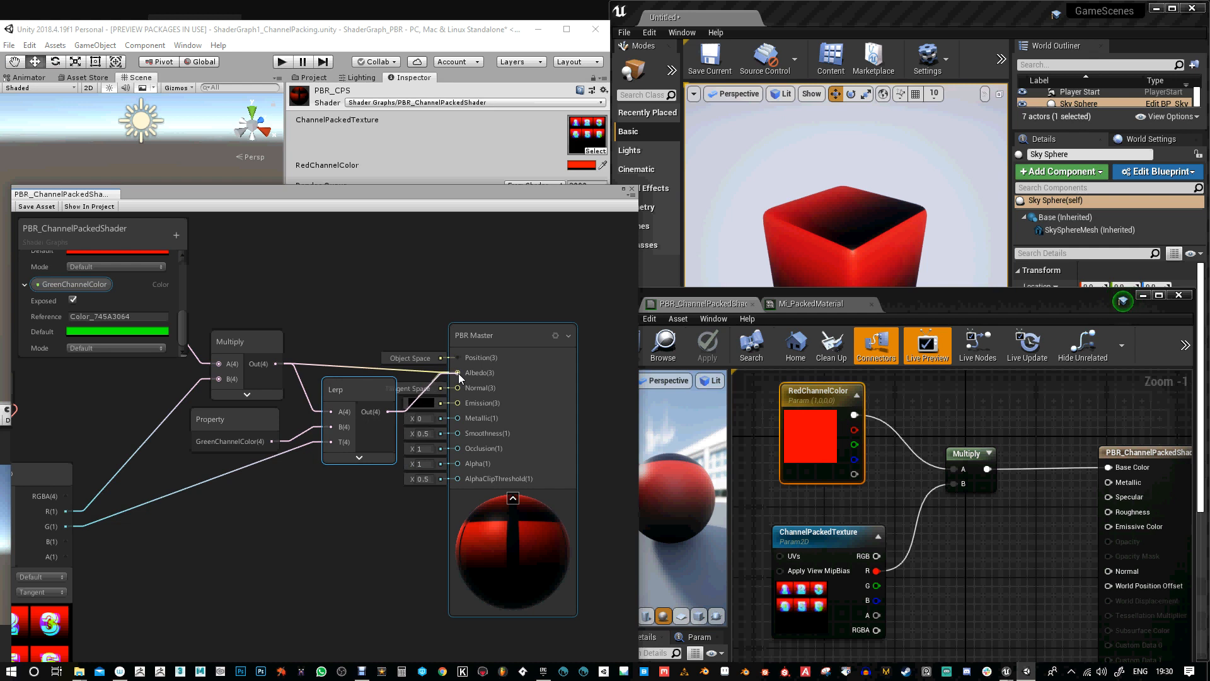
pyautogui.moveTo(364, 394); pyautogui.dragTo(354, 366)
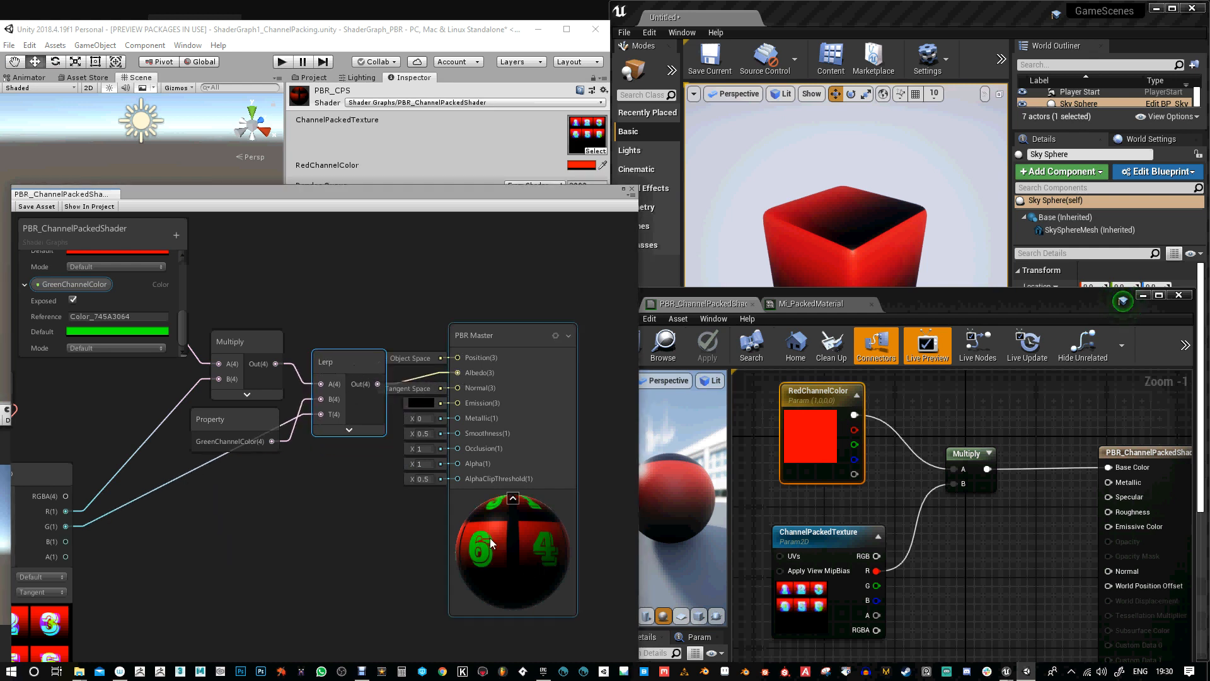
# Save the Unity shader asset and lower the shader graph window to uncover the cube
pyautogui.moveTo(253, 499); pyautogui.dragTo(348, 504, button='middle')
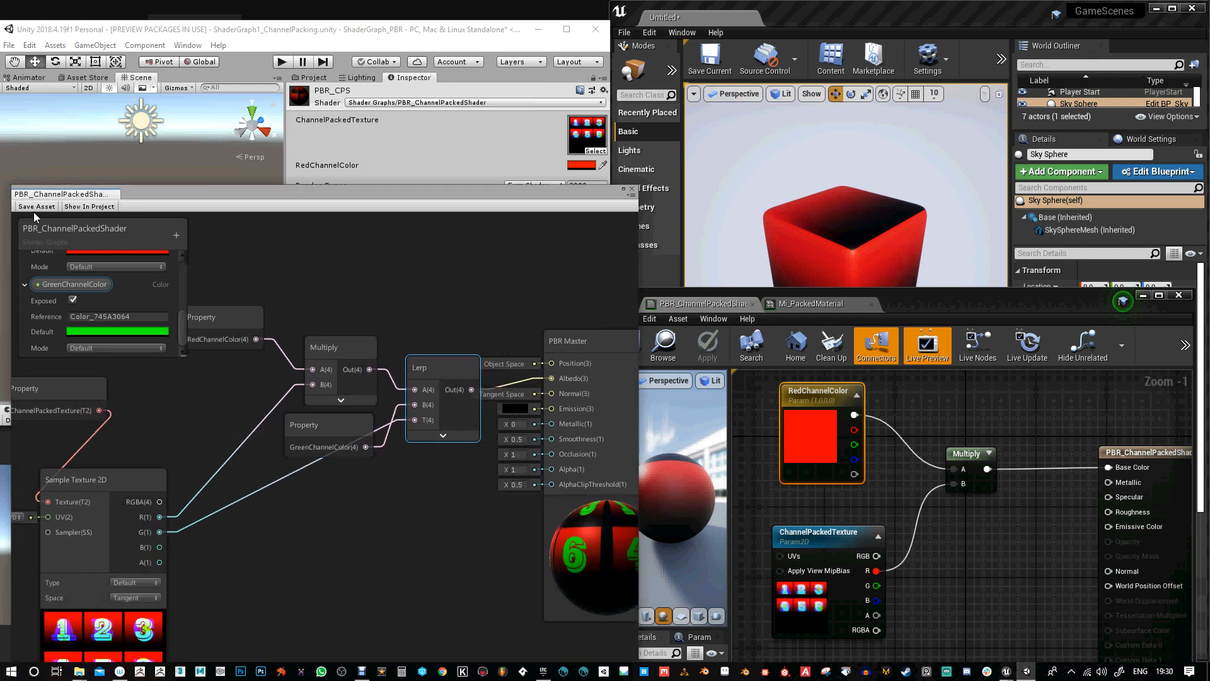
pyautogui.moveTo(458, 200); pyautogui.dragTo(456, 280)
pyautogui.moveTo(369, 265); pyautogui.dragTo(370, 290)
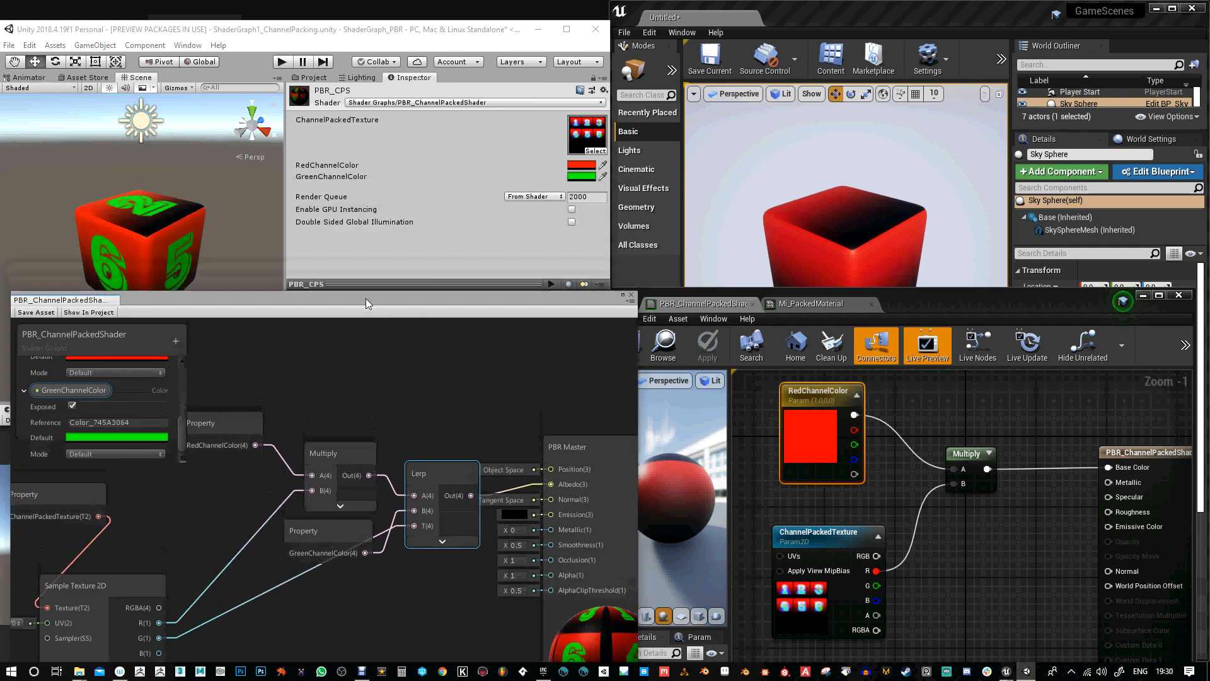
# Set PBR_CPS's GreenChannelColor to orange and RedChannelColor to blue 00A6FF in Unity, and lower the shader graph window to uncover the cube
pyautogui.click(581, 176)
pyautogui.moveTo(804, 203); pyautogui.dragTo(733, 208)
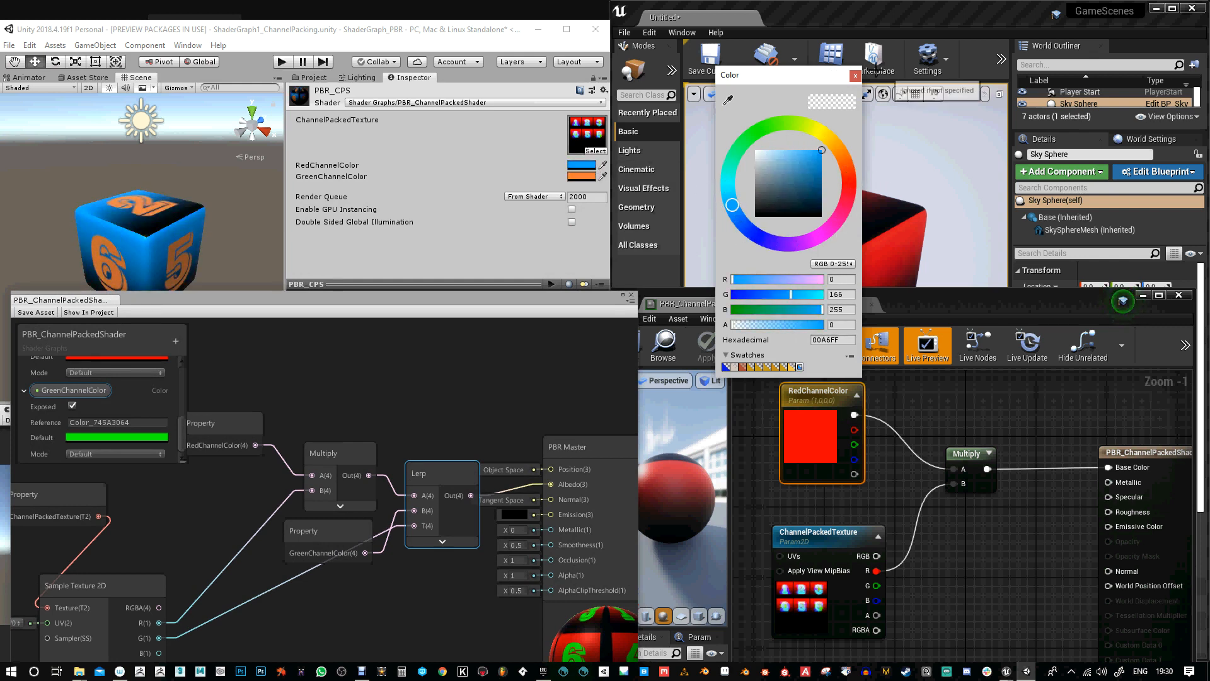
pyautogui.click(855, 75)
pyautogui.moveTo(553, 309); pyautogui.dragTo(508, 393)
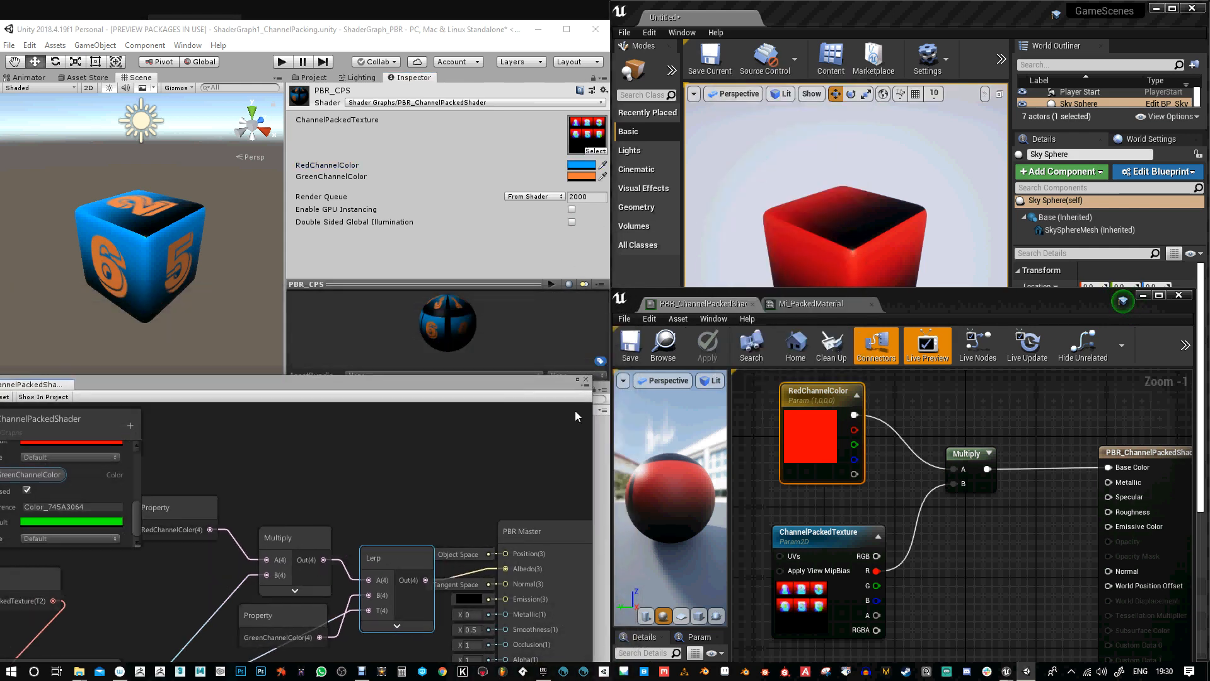
# Raise the Unreal material editor, add a Lerp node below Multiply, and connect Multiply's output to Lerp's A input
pyautogui.moveTo(906, 306); pyautogui.dragTo(859, 165)
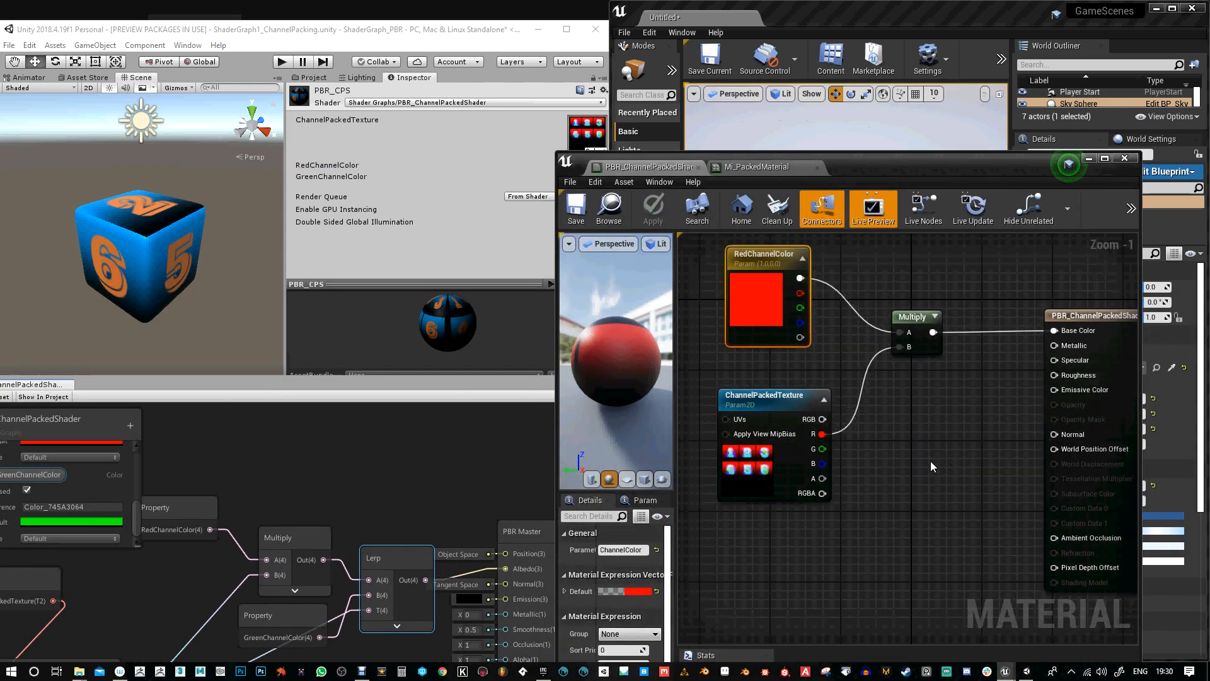
pyautogui.click(912, 435)
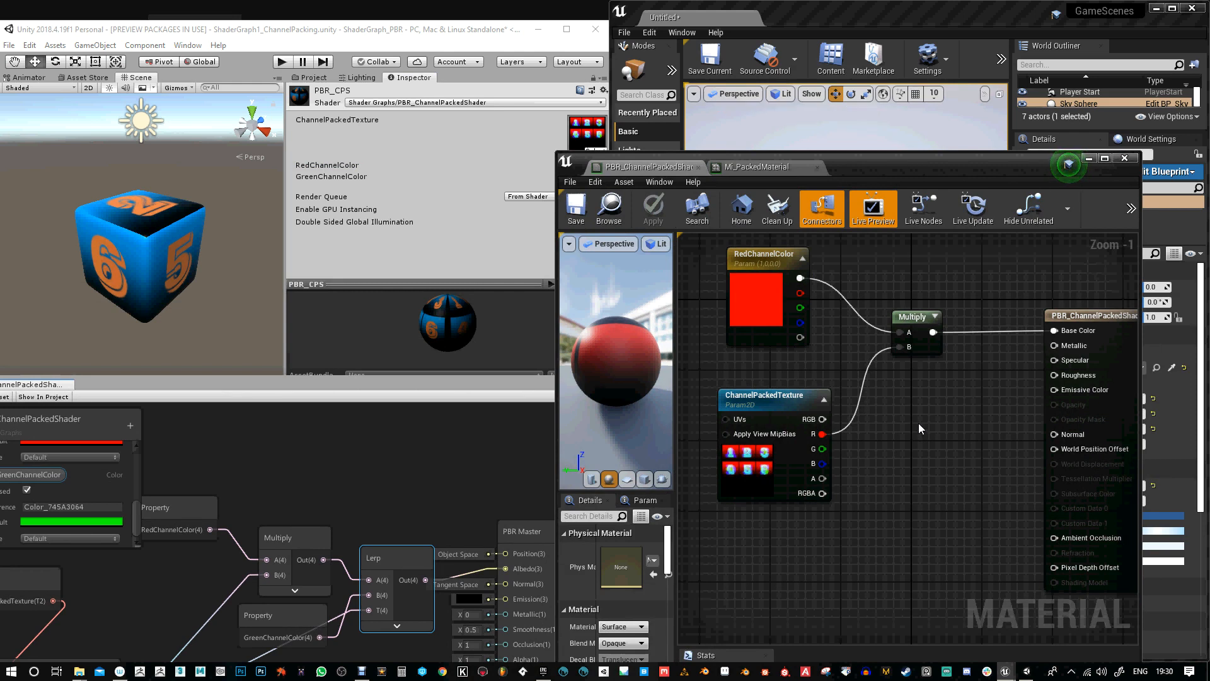
pyautogui.click(918, 422)
pyautogui.moveTo(938, 438); pyautogui.dragTo(952, 424)
pyautogui.moveTo(933, 333); pyautogui.dragTo(939, 427)
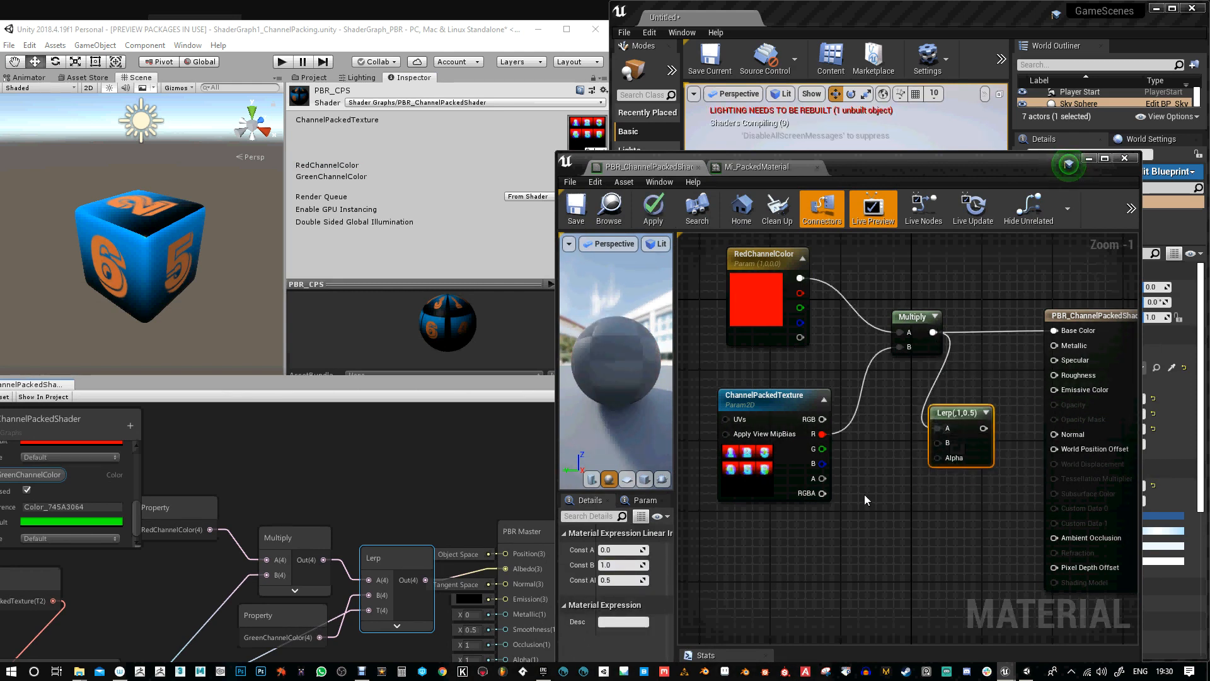
# Shift the ChannelPackedTexture and RedChannelColor nodes, duplicate RedChannelColor, and place the copy below the texture node
pyautogui.moveTo(794, 406)
pyautogui.mouseDown()
pyautogui.moveTo(753, 405)
pyautogui.moveTo(776, 397)
pyautogui.mouseUp()
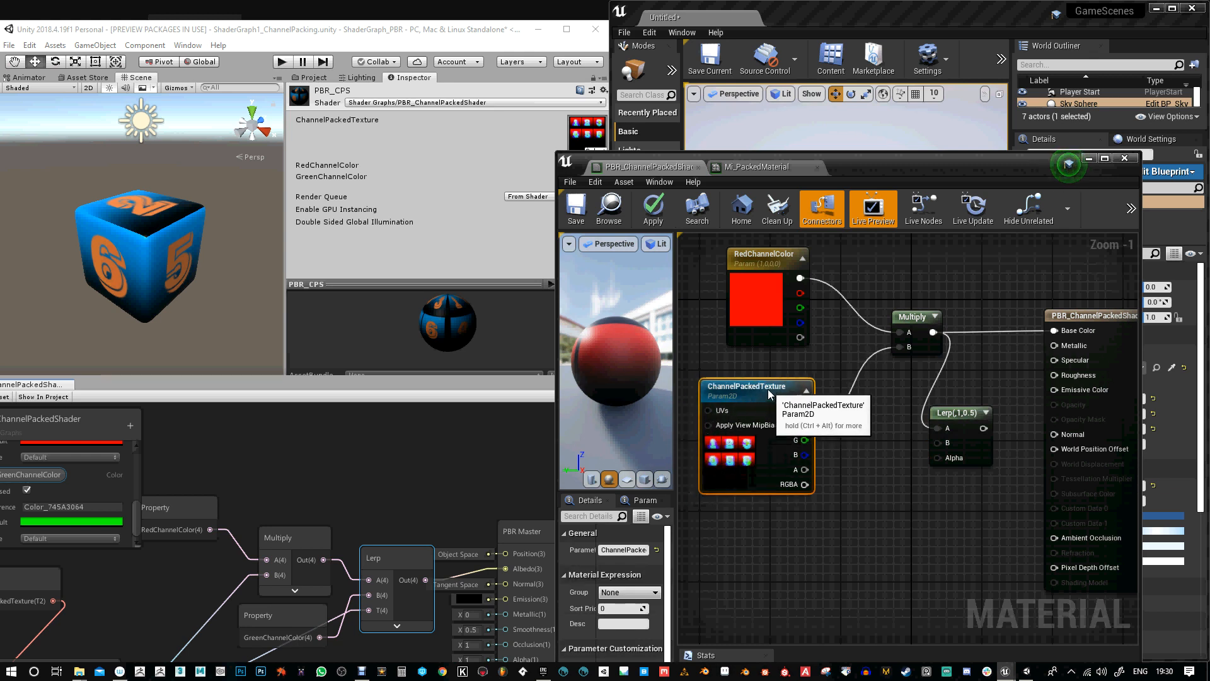
pyautogui.click(767, 263)
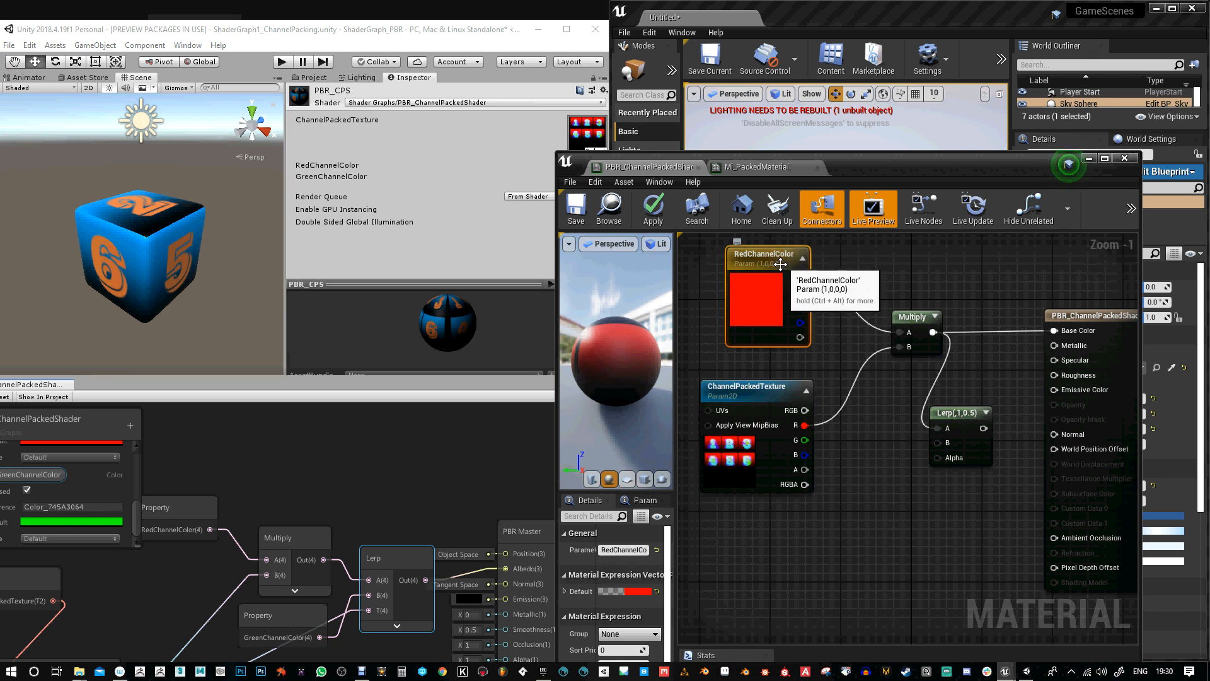
pyautogui.moveTo(772, 264); pyautogui.dragTo(781, 272)
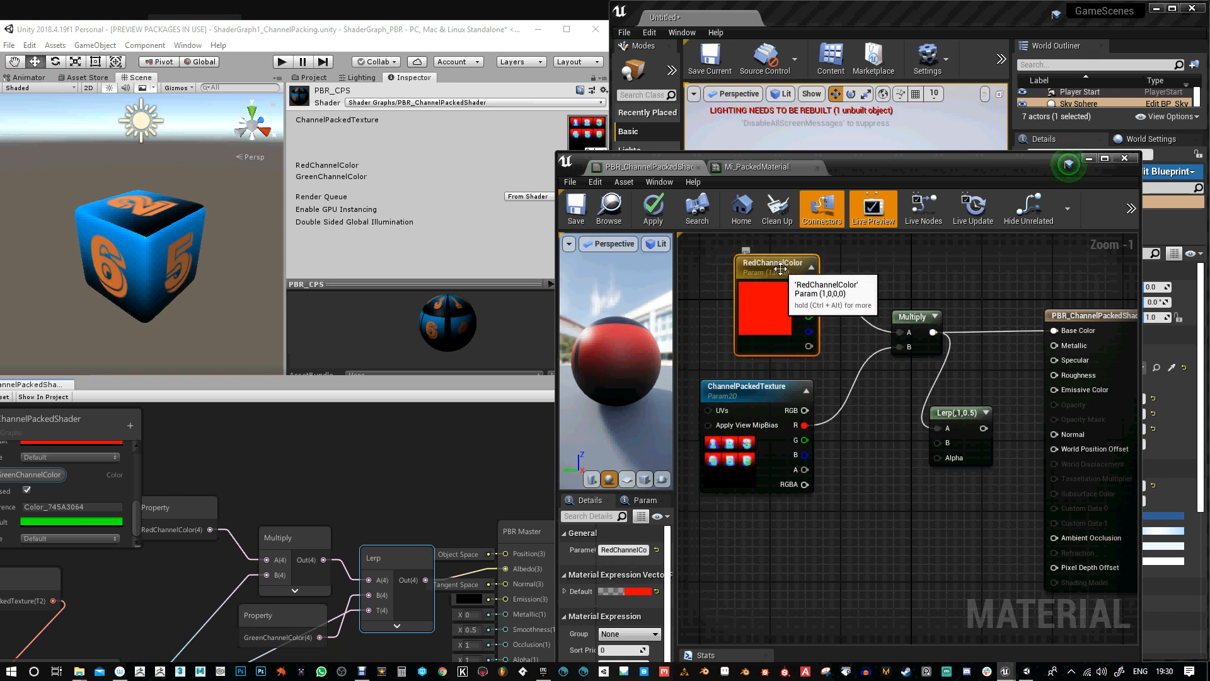
pyautogui.hotkey('ctrl', 'w')
pyautogui.moveTo(782, 271); pyautogui.dragTo(872, 477)
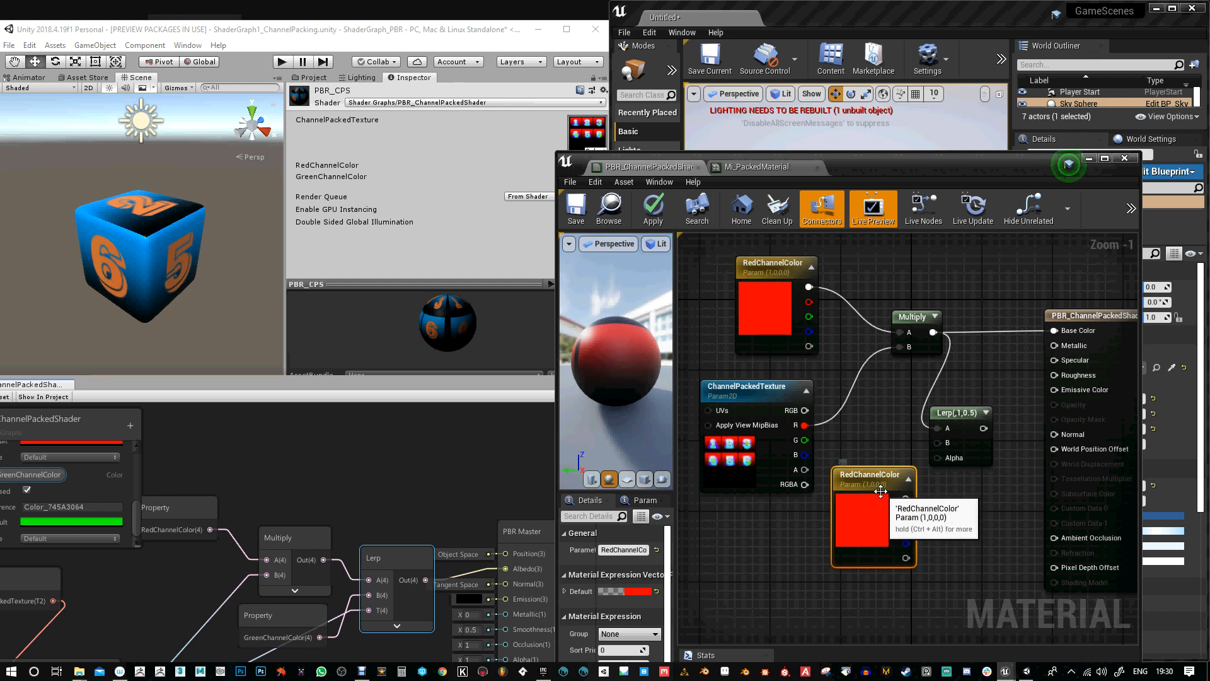
pyautogui.moveTo(875, 483); pyautogui.dragTo(778, 527)
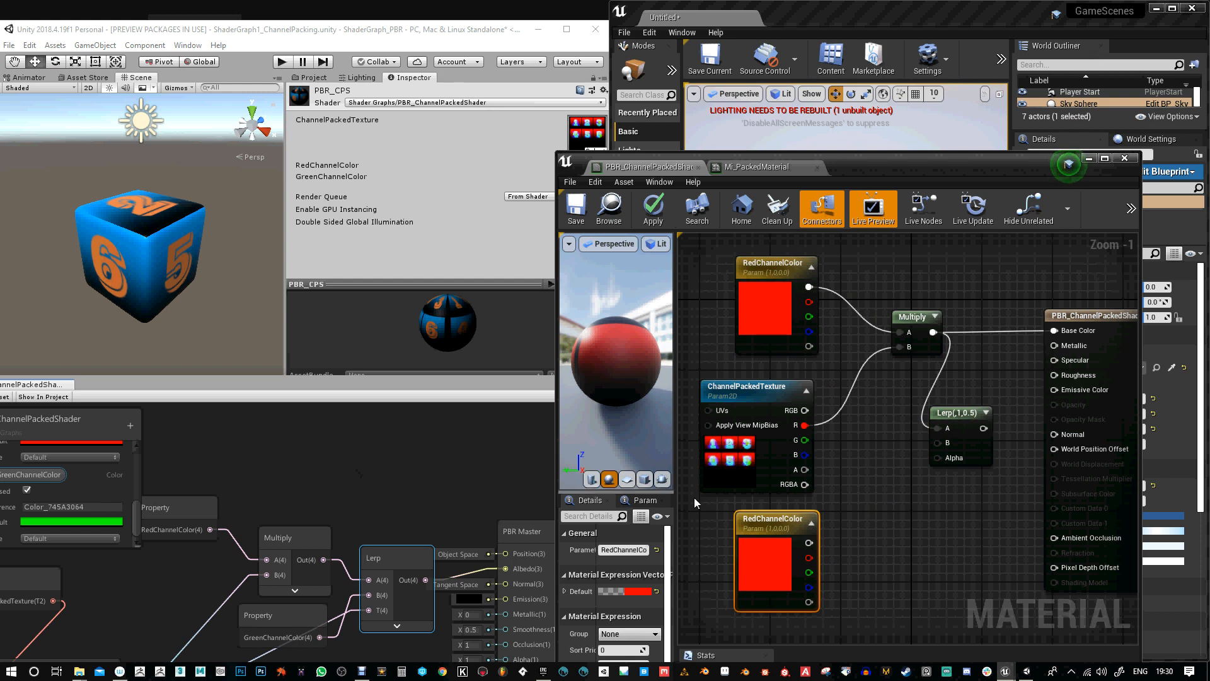
pyautogui.moveTo(760, 527); pyautogui.dragTo(778, 519)
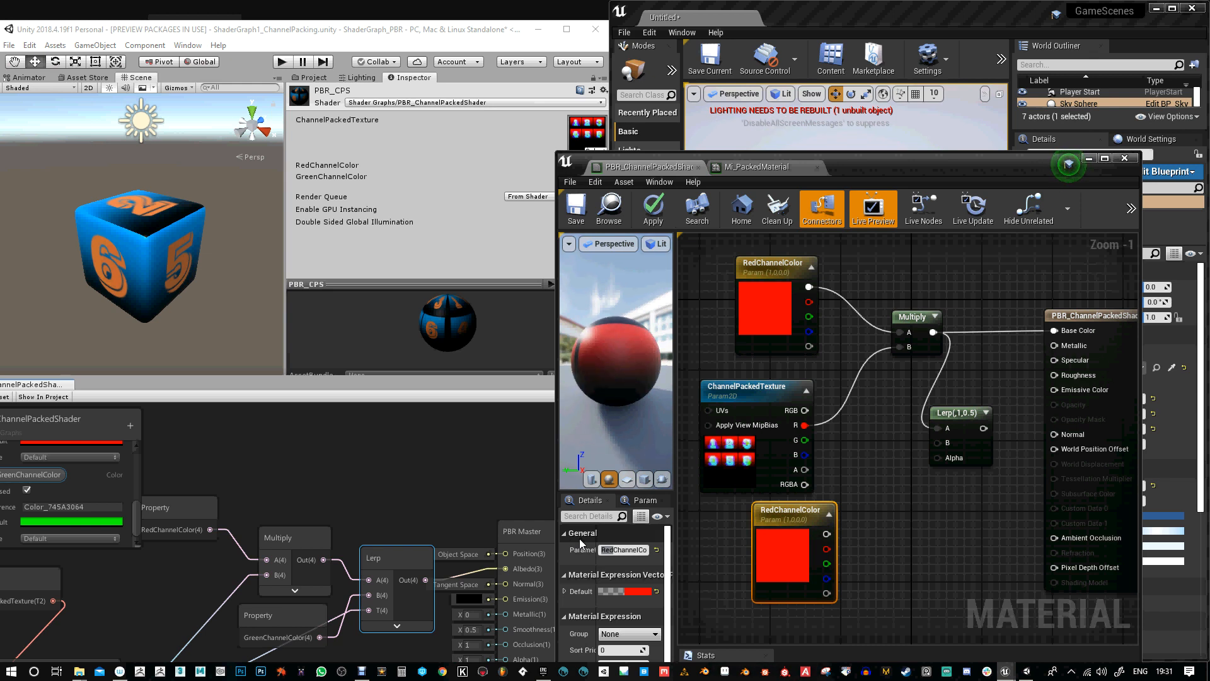
# Rename the duplicated color parameter as GreenChannelColor
pyautogui.click(609, 549)
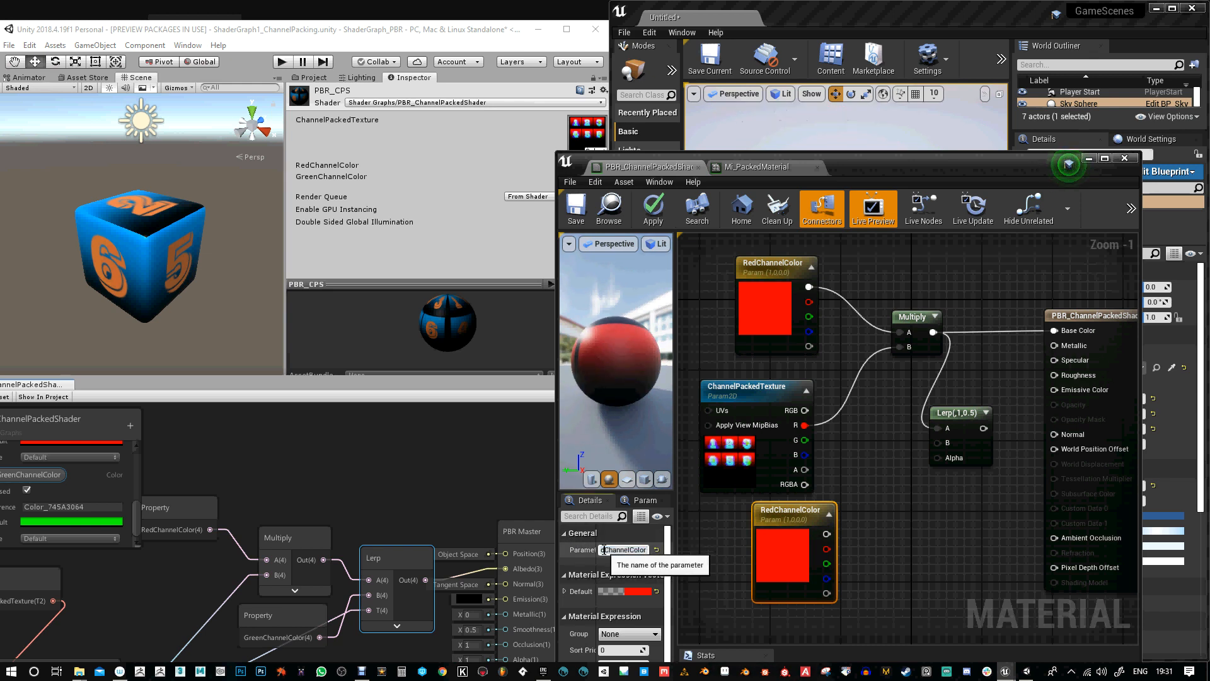
pyautogui.moveTo(610, 549); pyautogui.dragTo(543, 549)
pyautogui.write('Green')
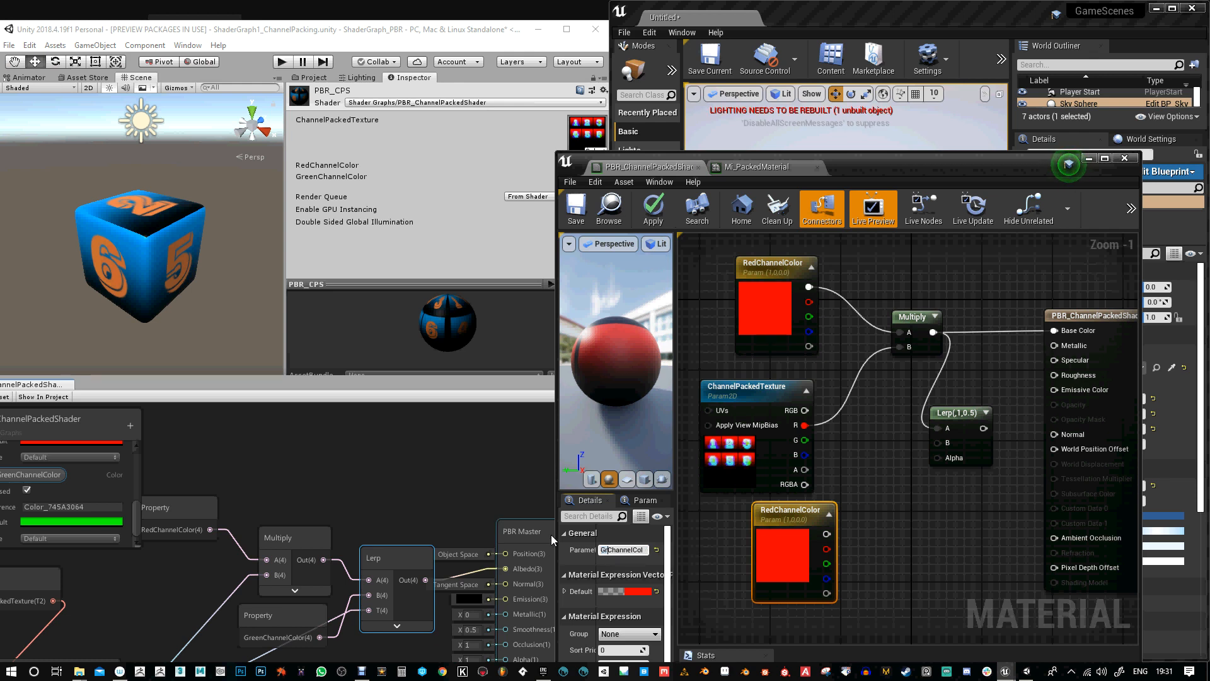
pyautogui.press('Return')
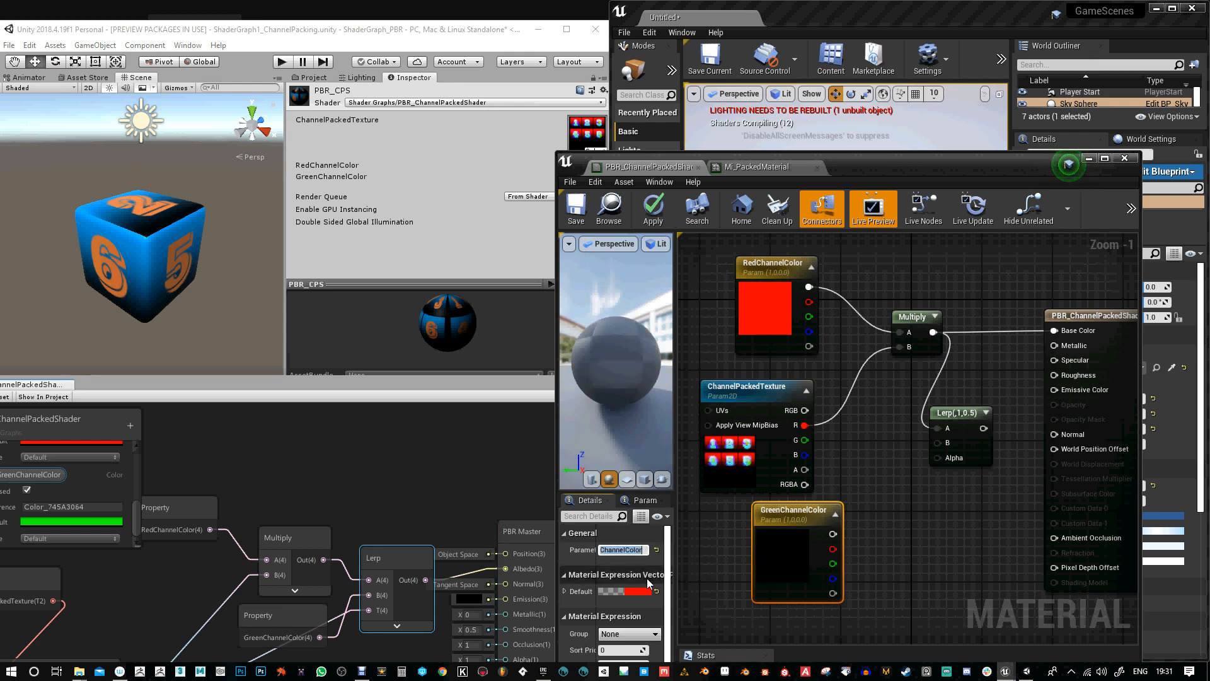
# Set GreenChannelColor's default value to pure green (R 0, G 1, B 0)
pyautogui.click(637, 590)
pyautogui.click(667, 479)
pyautogui.moveTo(667, 480)
pyautogui.mouseDown()
pyautogui.moveTo(686, 507)
pyautogui.moveTo(636, 517)
pyautogui.mouseUp()
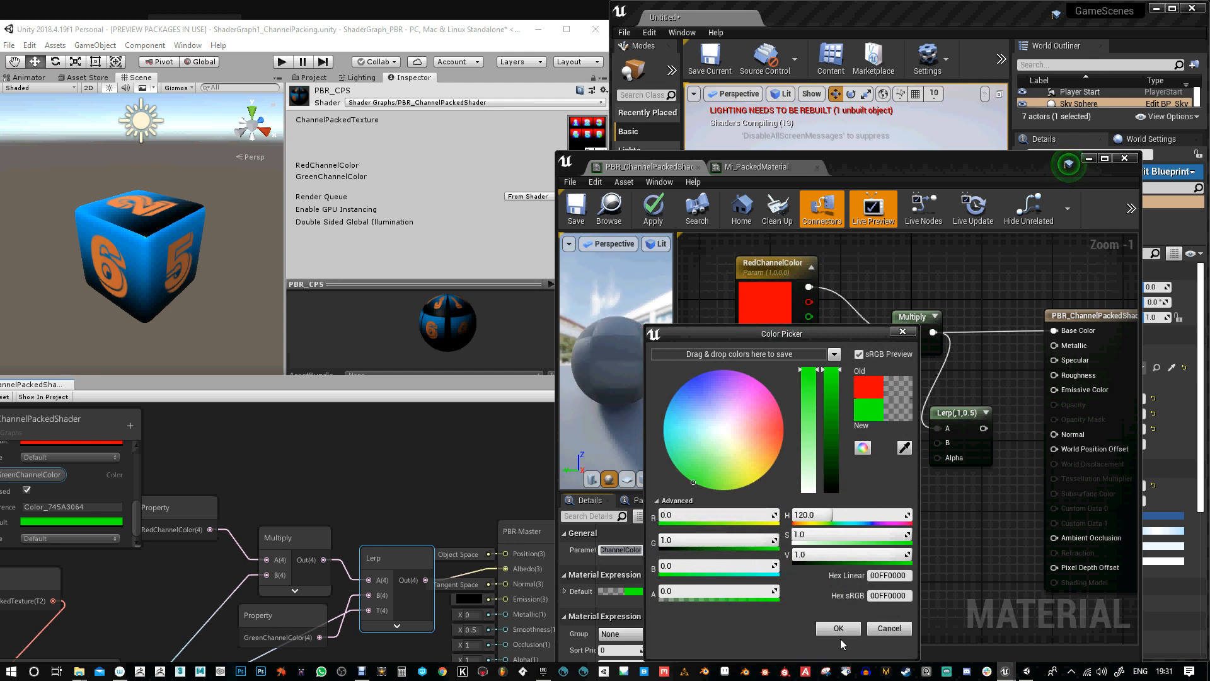
pyautogui.click(840, 630)
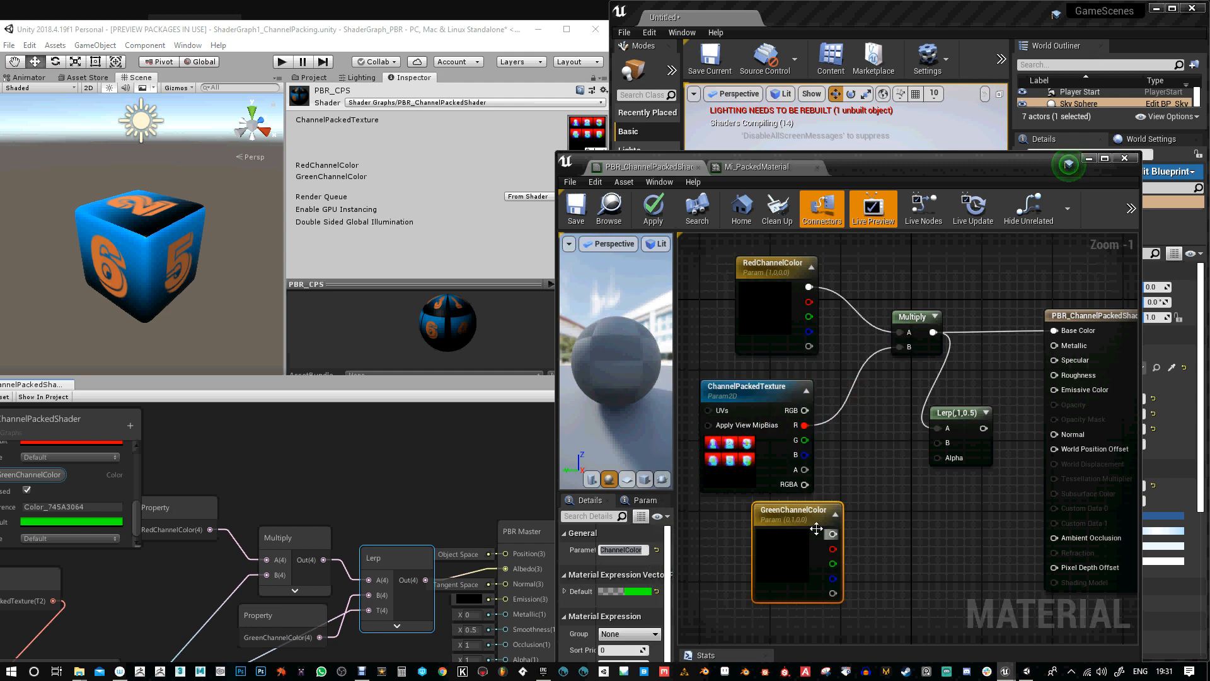
# Connect GreenChannelColor to Lerp's B, the texture's G to Alpha, and Lerp's output to Base Color, moving Multiply clear of the wires
pyautogui.moveTo(784, 510); pyautogui.dragTo(936, 444)
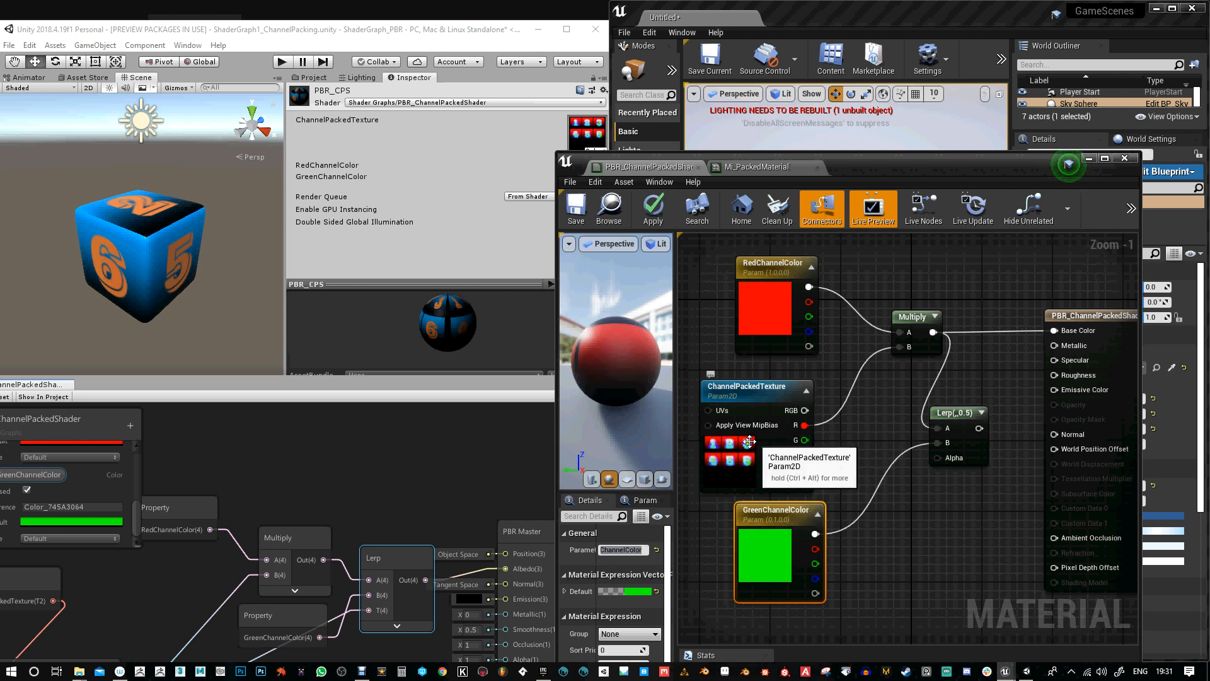
pyautogui.moveTo(805, 440); pyautogui.dragTo(1058, 331)
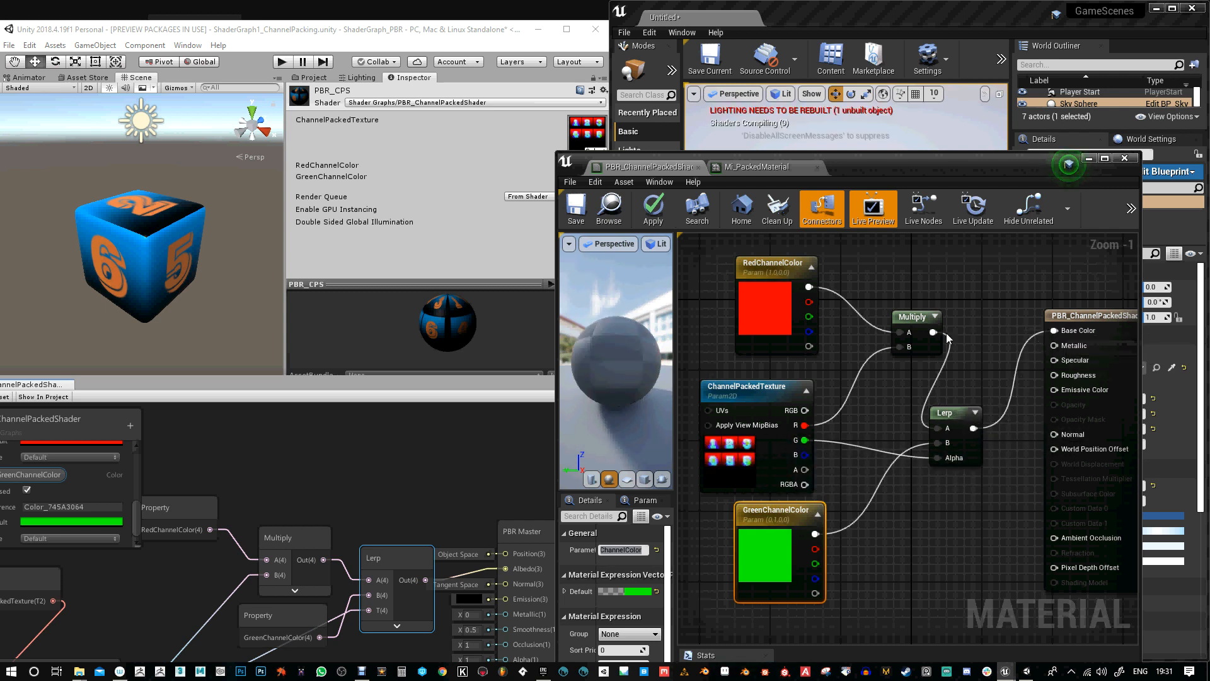
pyautogui.moveTo(921, 324); pyautogui.dragTo(898, 323)
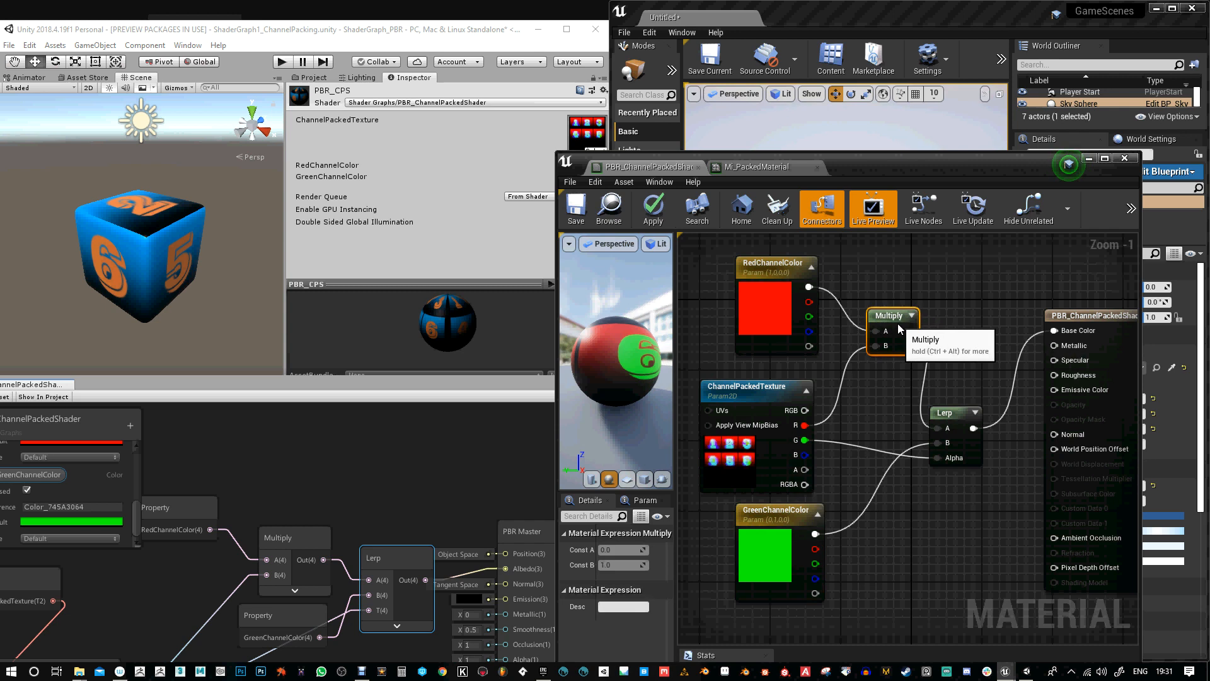
# Apply and save the Unreal material, and lower its editor window to uncover the level's cube
pyautogui.click(653, 208)
pyautogui.click(575, 210)
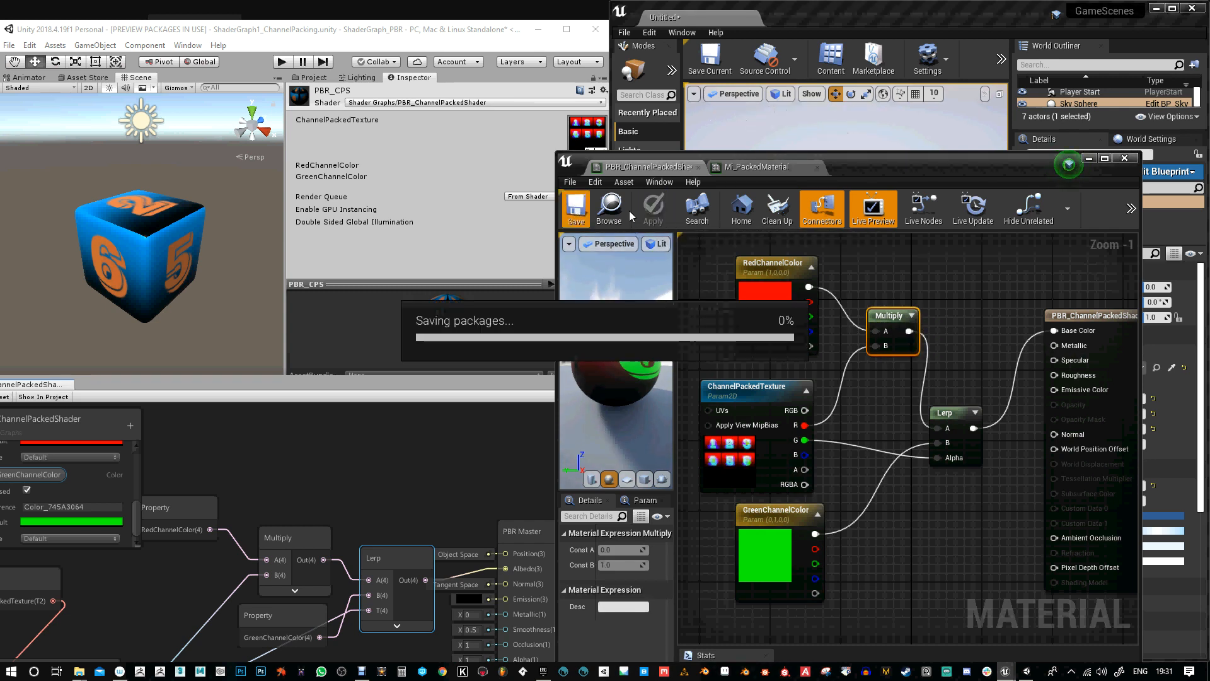
pyautogui.moveTo(856, 174); pyautogui.dragTo(944, 334)
# Bring up the Mi_PackedMaterial instance and position its editor window below the cube in the level viewport
pyautogui.click(826, 381)
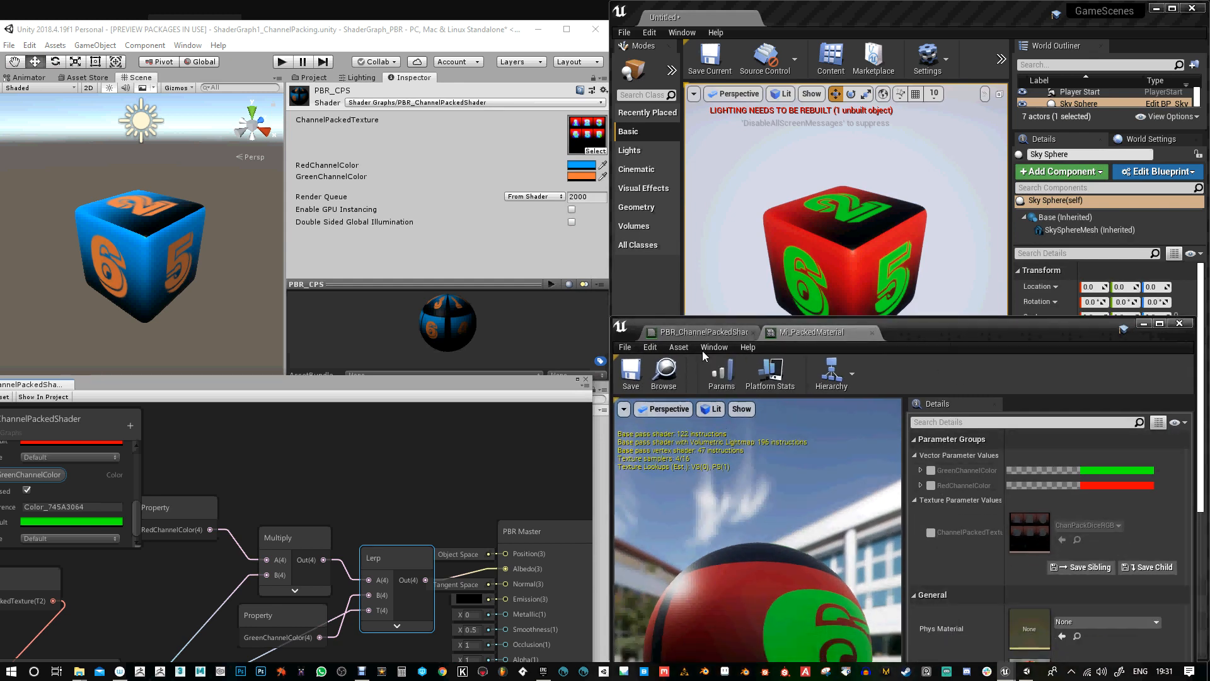
pyautogui.click(701, 331)
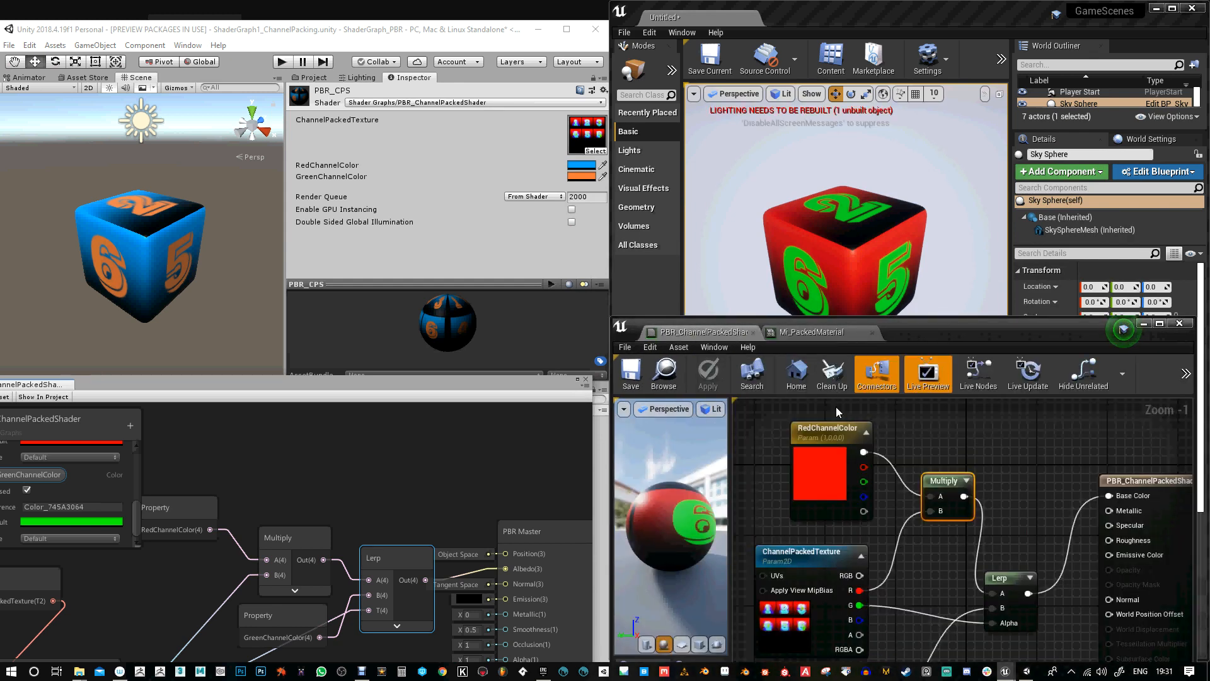
pyautogui.click(808, 333)
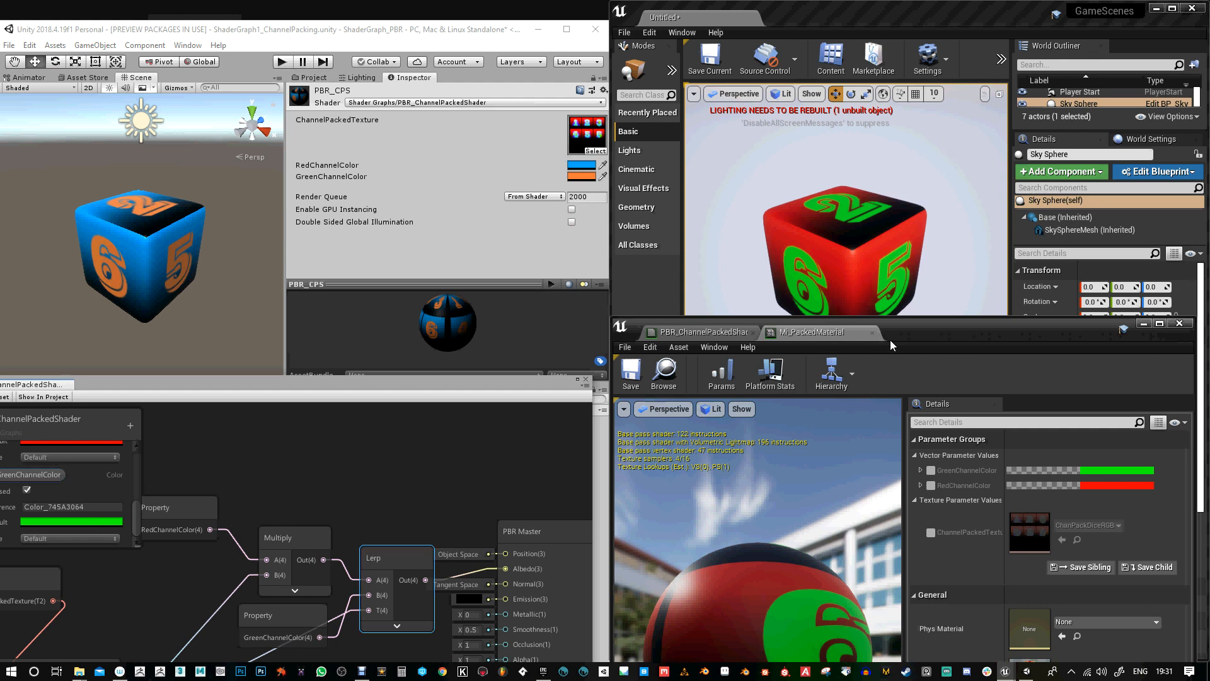
pyautogui.moveTo(940, 338); pyautogui.dragTo(943, 385)
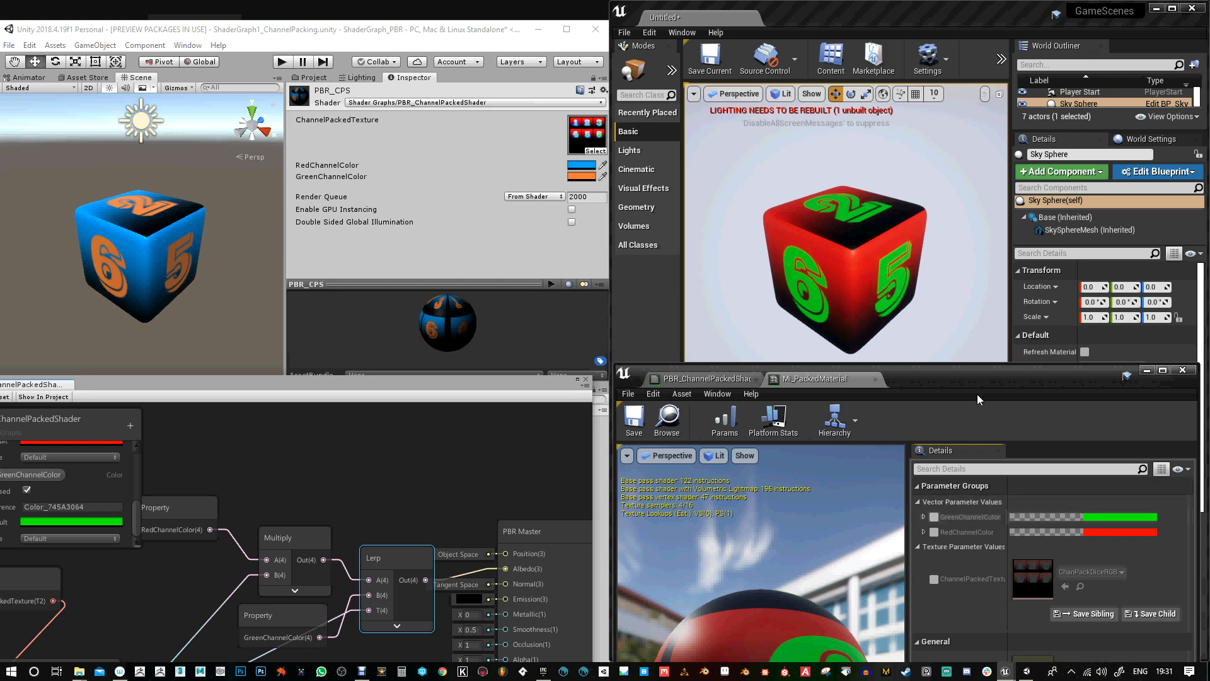
pyautogui.moveTo(960, 370); pyautogui.dragTo(1015, 353)
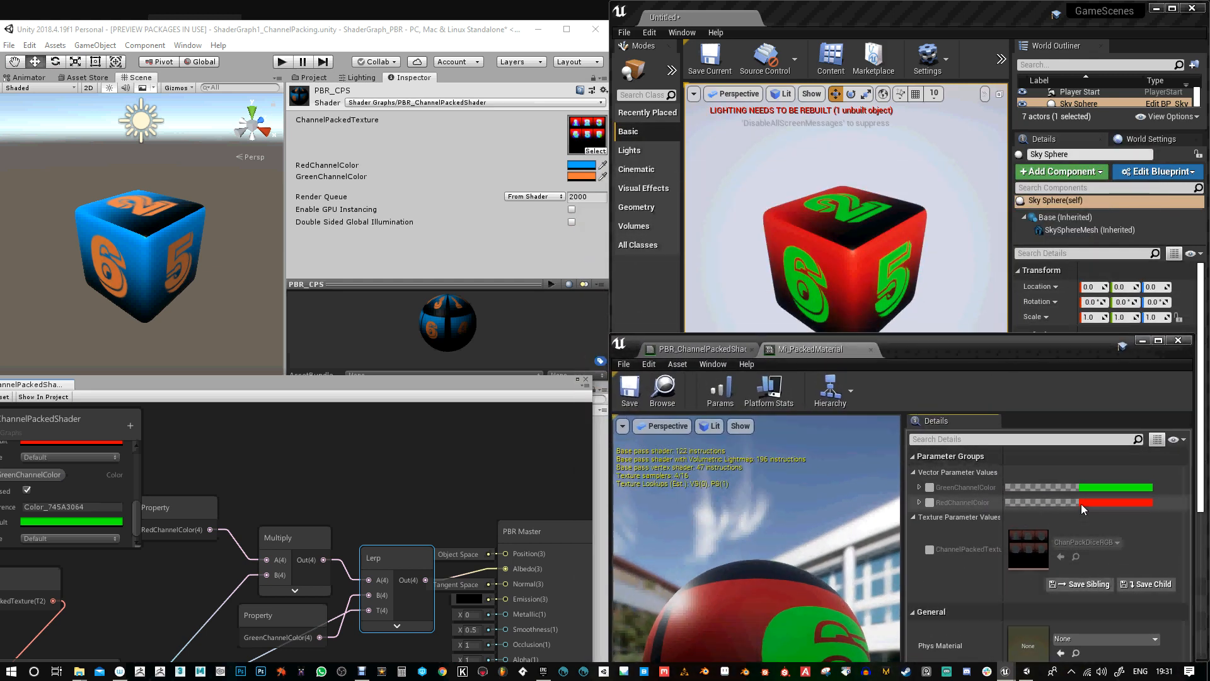
# Enable the GreenChannelColor and RedChannelColor overrides in Mi_PackedMaterial and set GreenChannelColor to a light orange
pyautogui.click(930, 503)
pyautogui.click(931, 487)
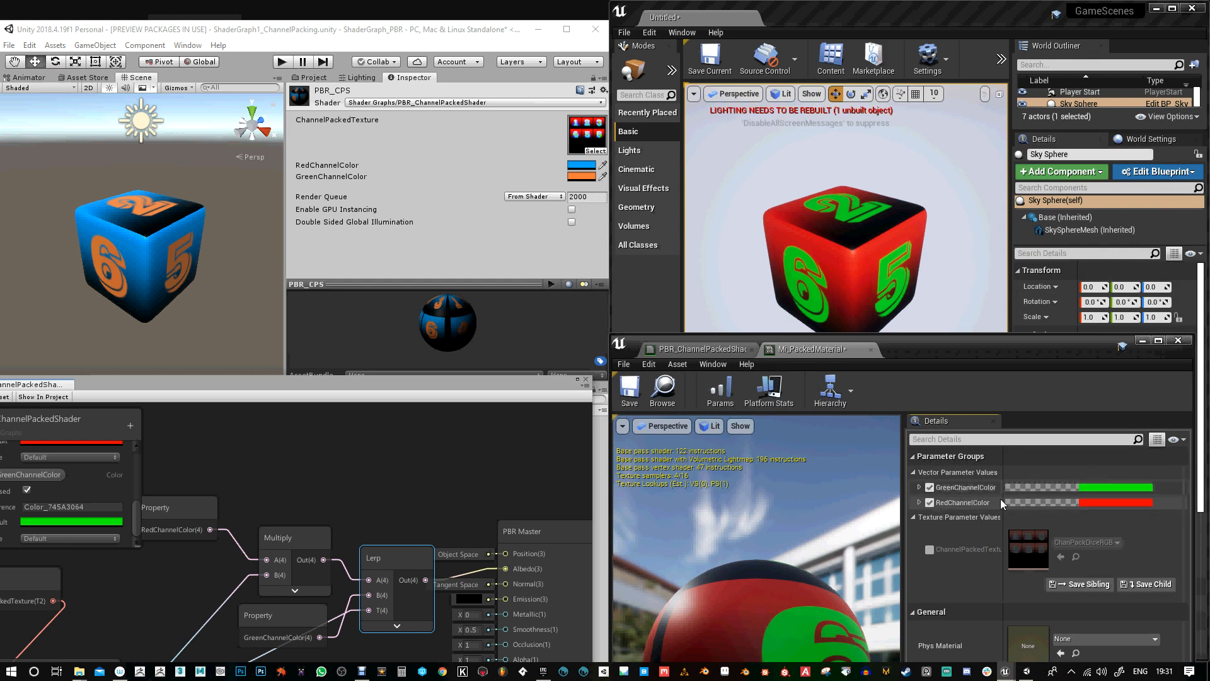
pyautogui.click(1104, 489)
pyautogui.click(868, 398)
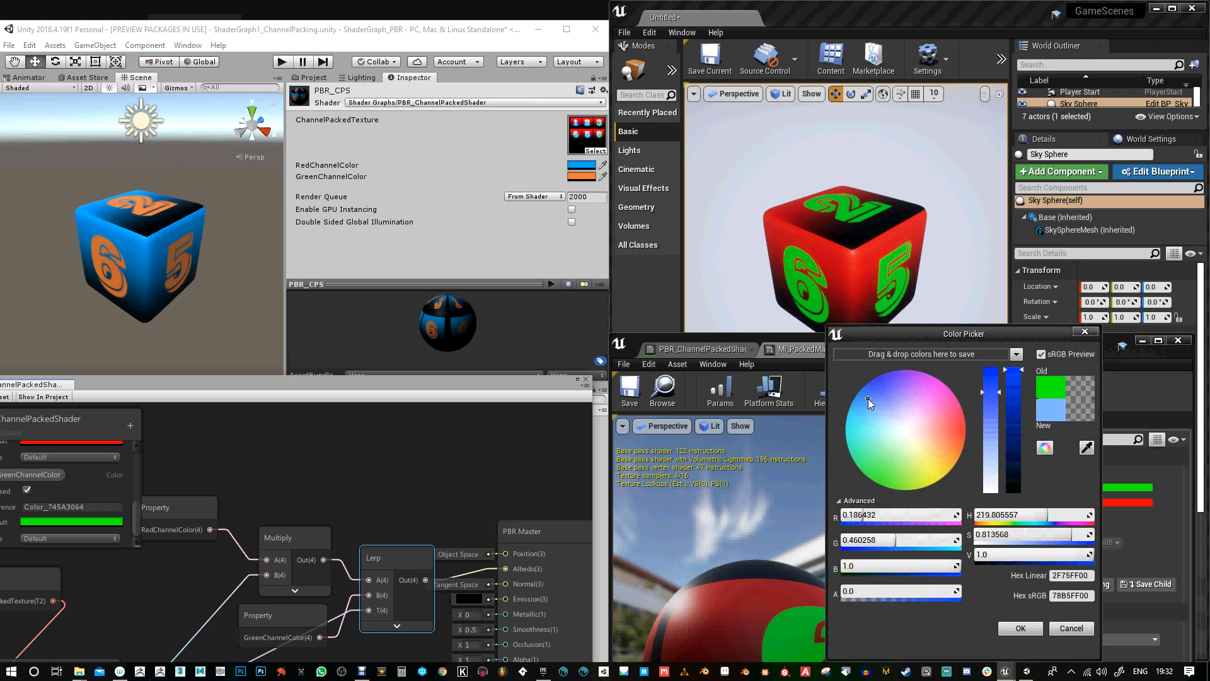
pyautogui.click(935, 448)
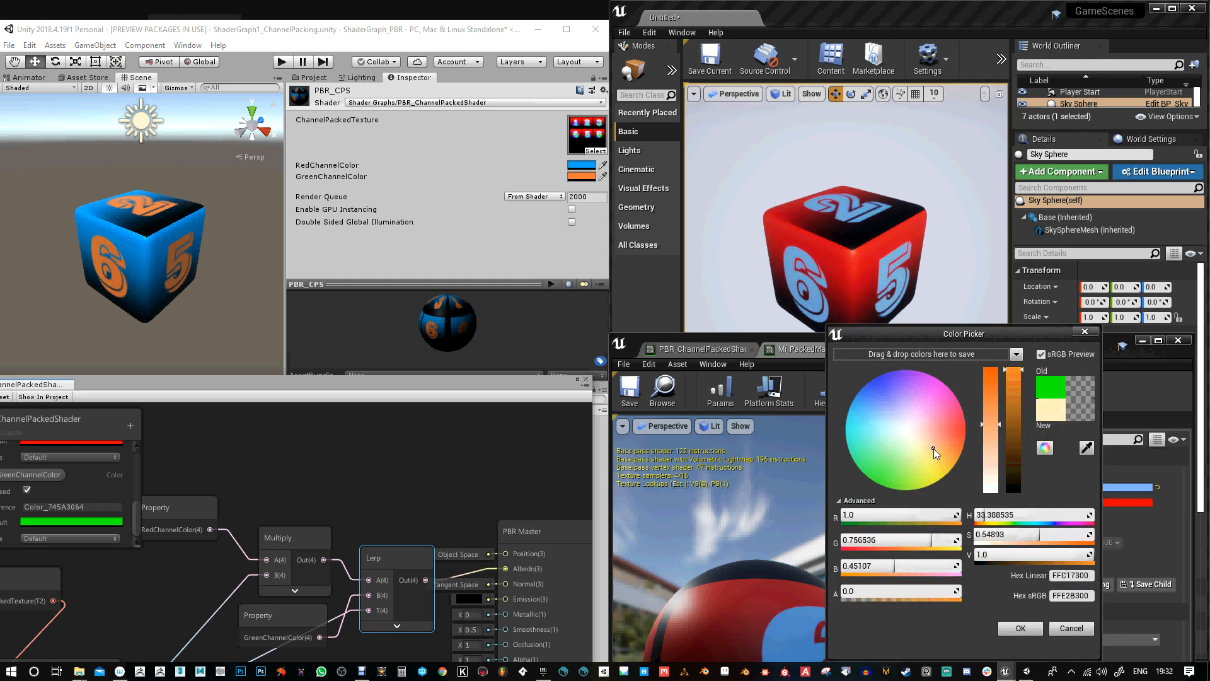
pyautogui.moveTo(977, 421)
pyautogui.mouseDown()
pyautogui.moveTo(987, 385)
pyautogui.moveTo(1009, 408)
pyautogui.mouseUp()
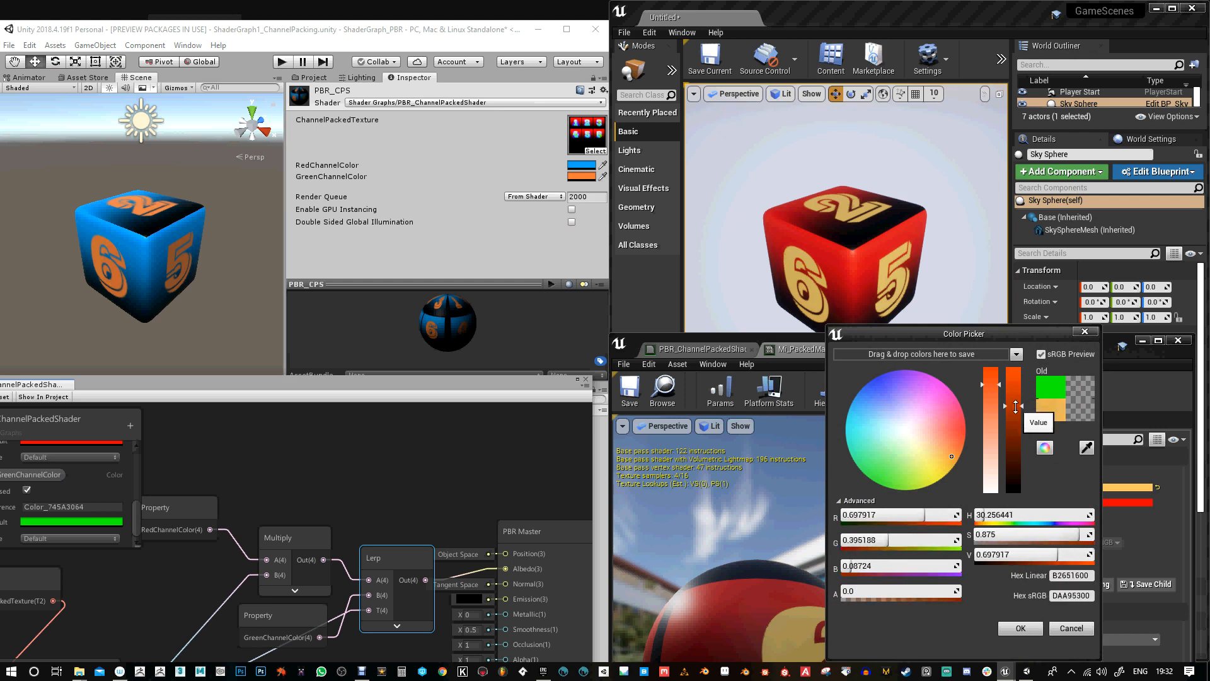
pyautogui.click(1021, 629)
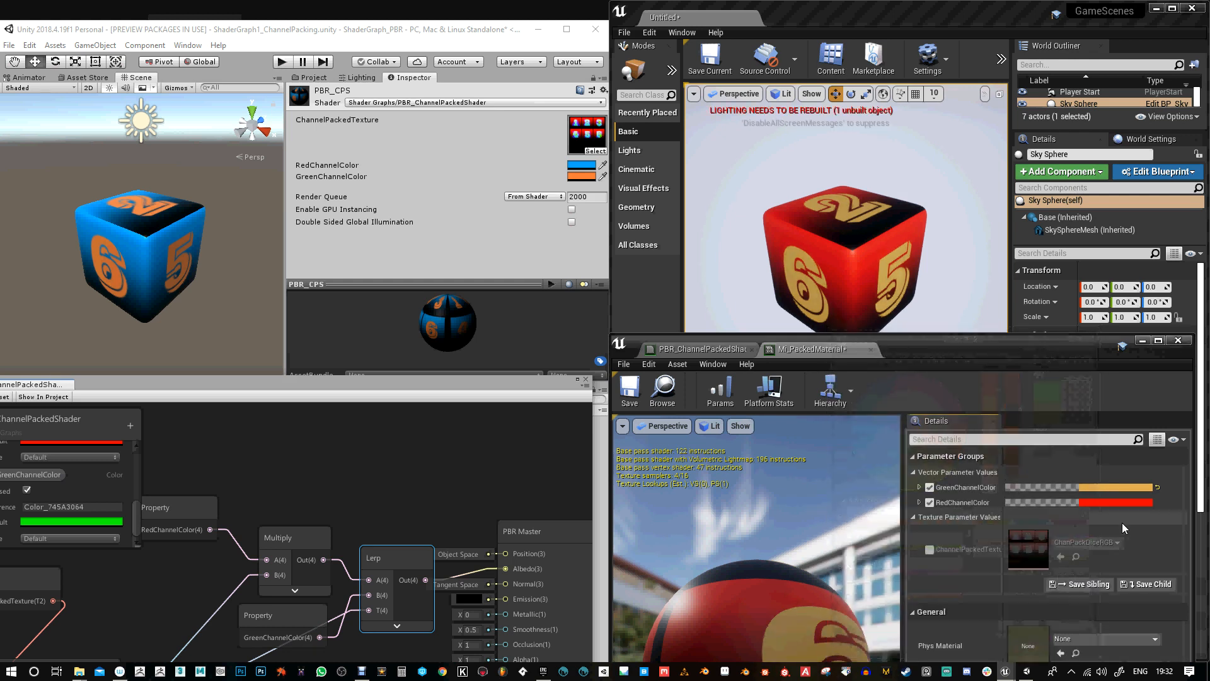
# Set Mi_PackedMaterial's RedChannelColor to a light blue
pyautogui.click(1114, 504)
pyautogui.click(928, 437)
pyautogui.click(885, 413)
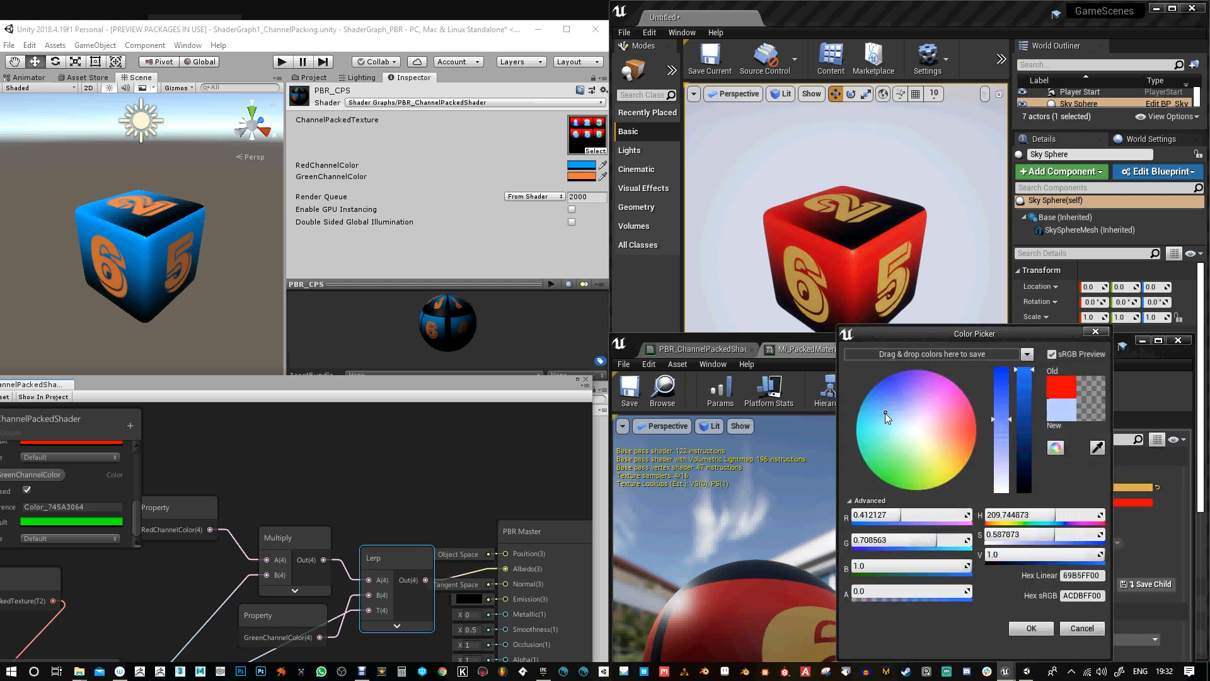
pyautogui.moveTo(1007, 399); pyautogui.dragTo(1006, 386)
pyautogui.click(1025, 405)
pyautogui.click(1030, 627)
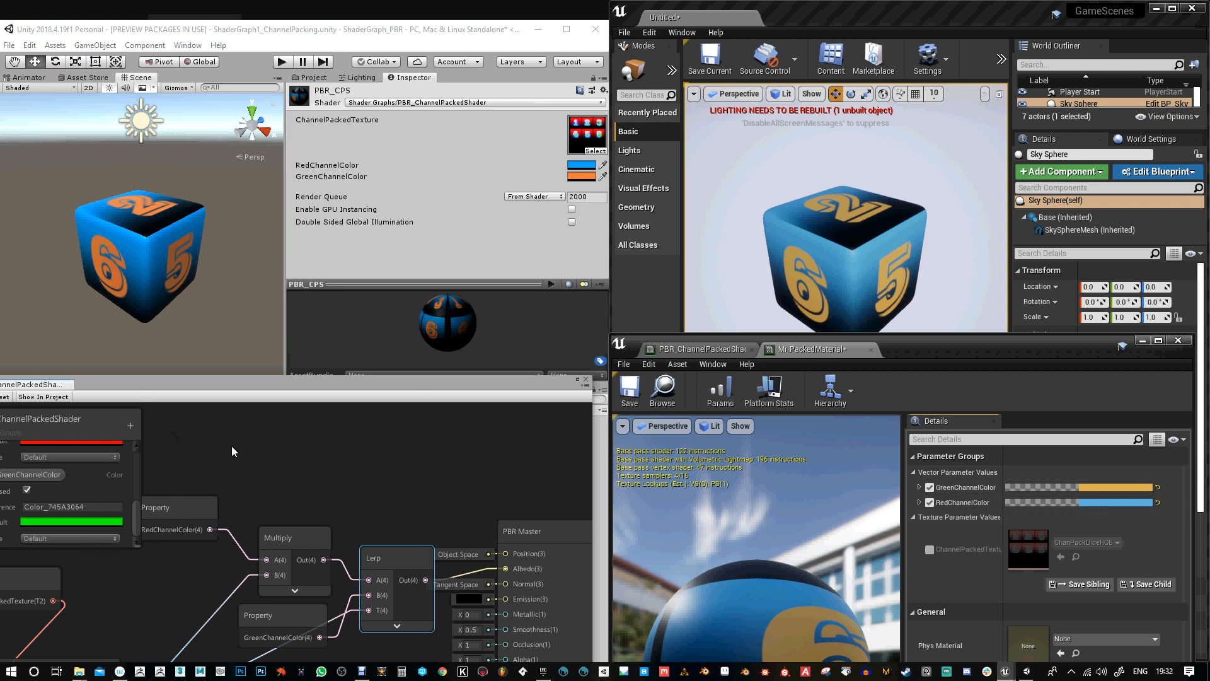
# Move and enlarge the Unity shader graph's property list to show all three properties, and reposition the graph window
pyautogui.moveTo(101, 416); pyautogui.dragTo(274, 418)
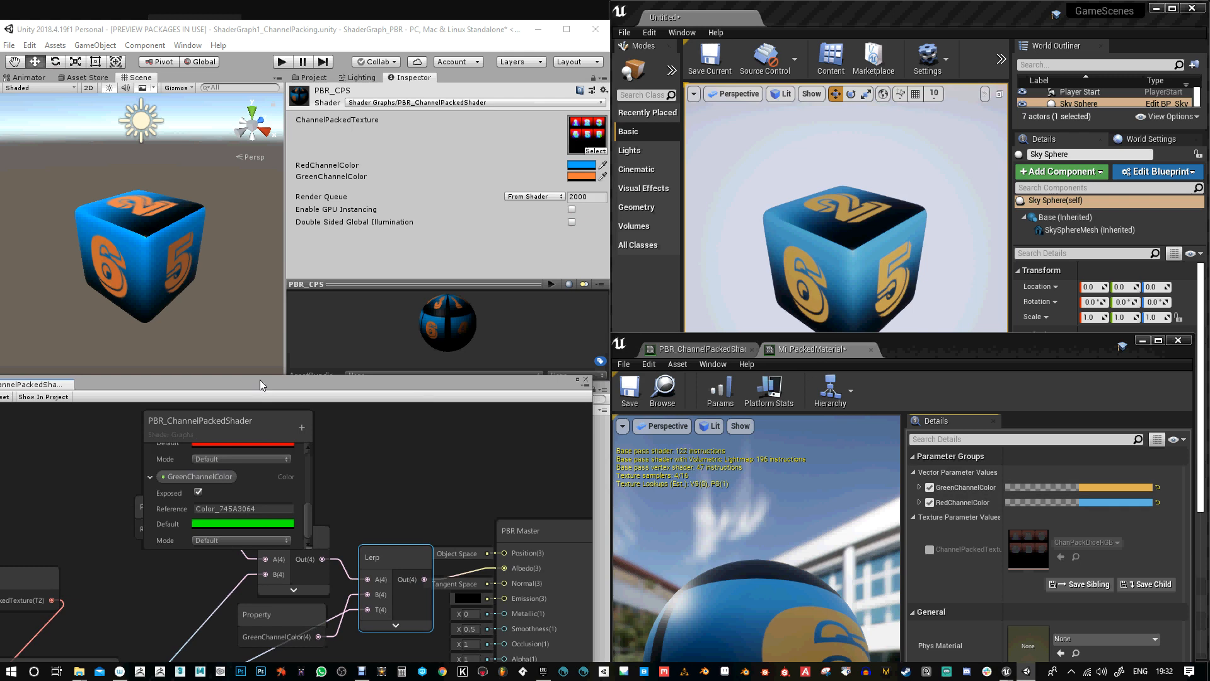
pyautogui.moveTo(259, 377); pyautogui.dragTo(261, 250)
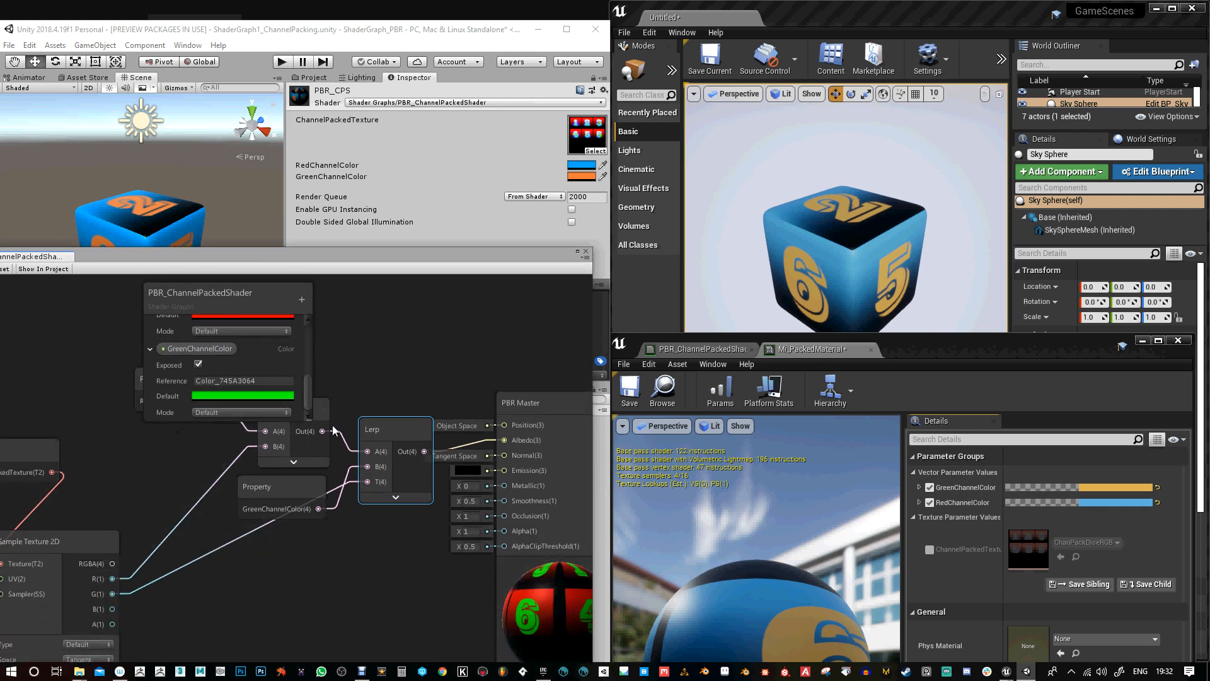
pyautogui.moveTo(307, 418); pyautogui.dragTo(316, 607)
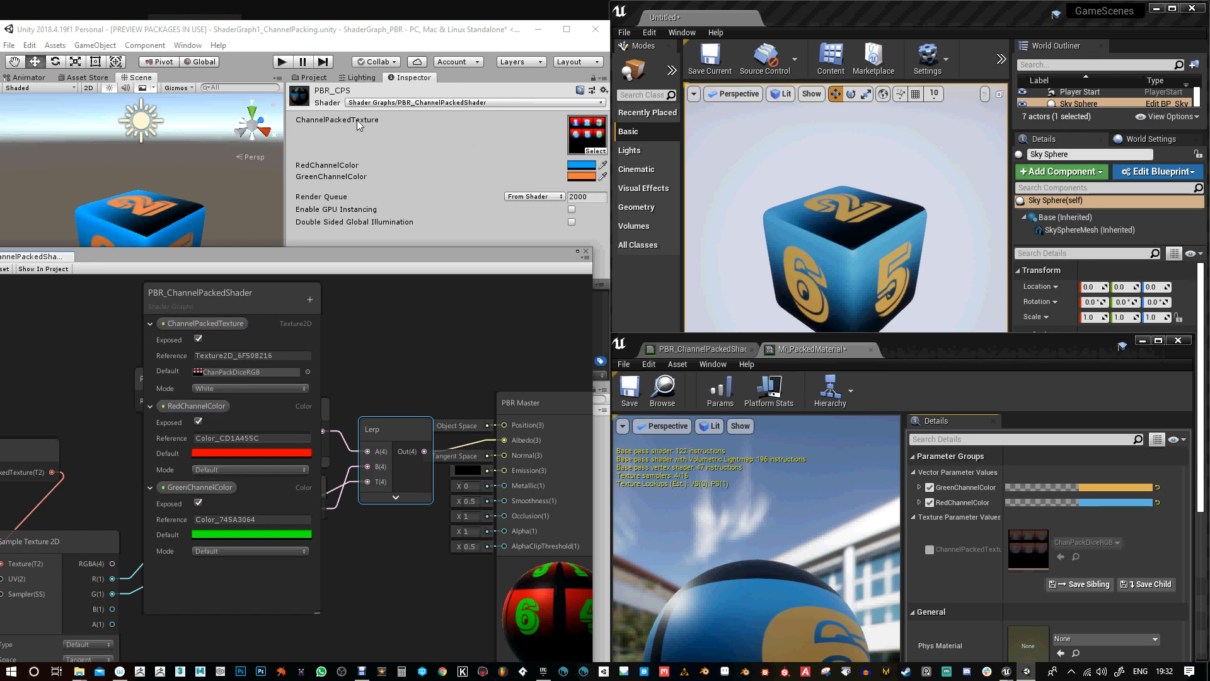
pyautogui.moveTo(380, 255); pyautogui.dragTo(316, 262)
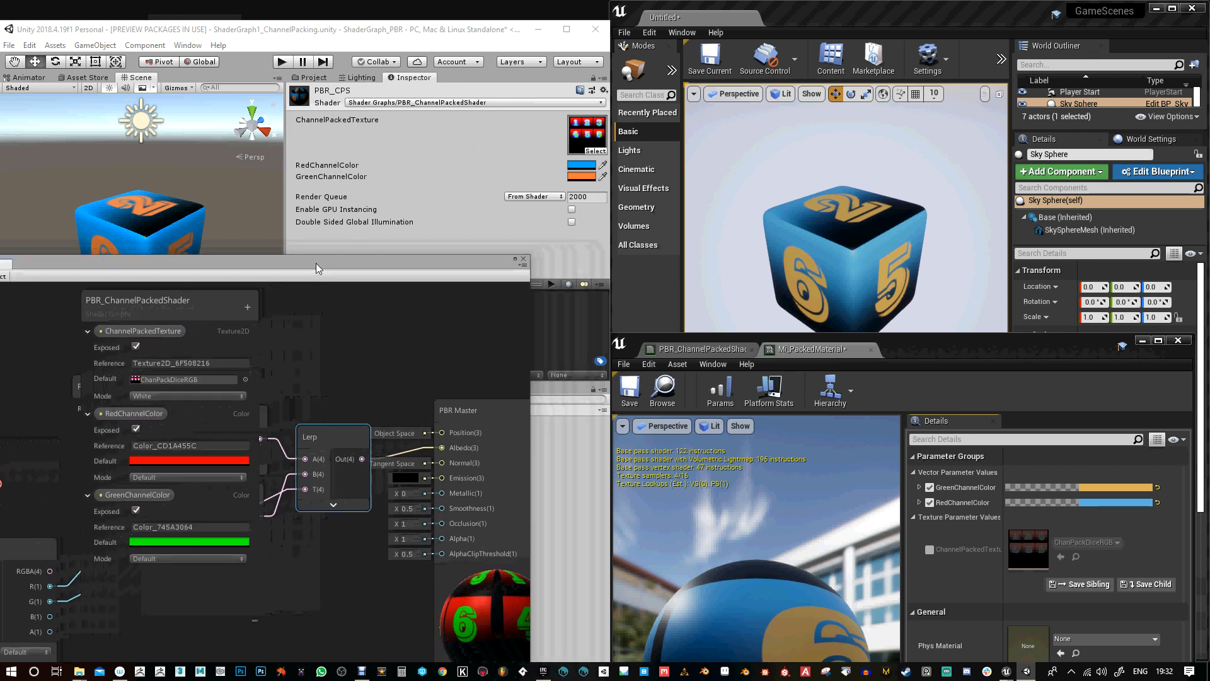
# Raise the Unreal editor window and show the PBR_ChannelPackedShader node graph beside Unity's to compare them
pyautogui.moveTo(917, 350); pyautogui.dragTo(888, 265)
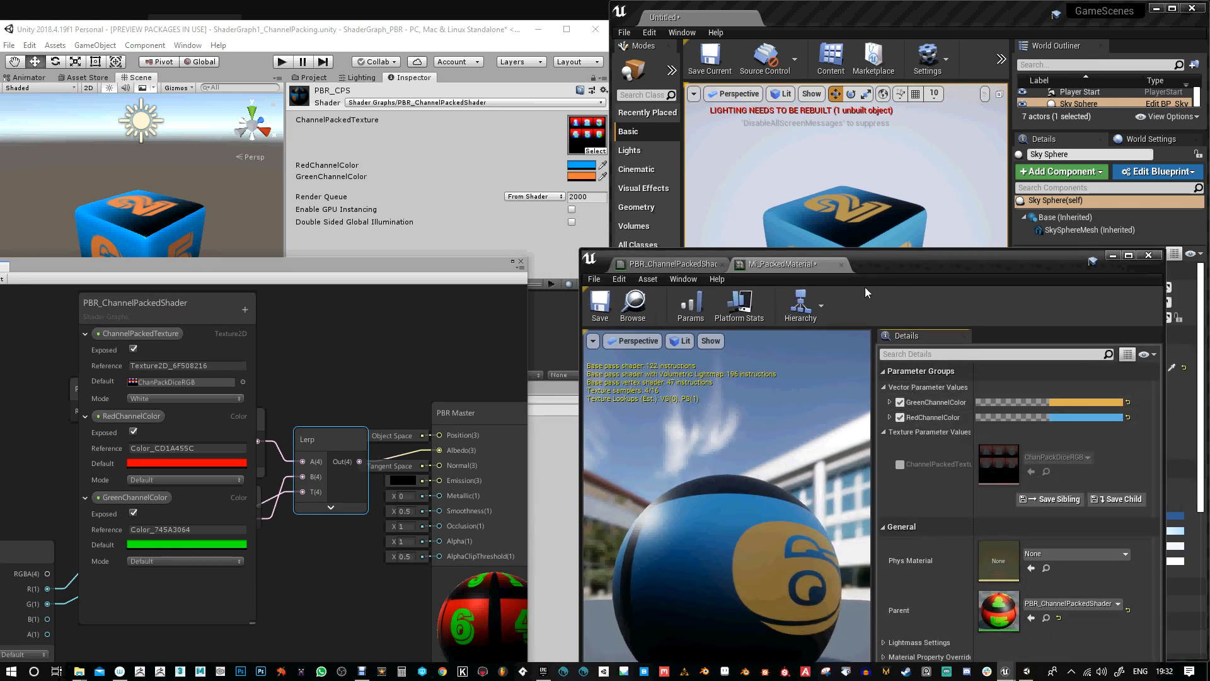
pyautogui.moveTo(876, 268); pyautogui.dragTo(902, 136)
pyautogui.click(693, 232)
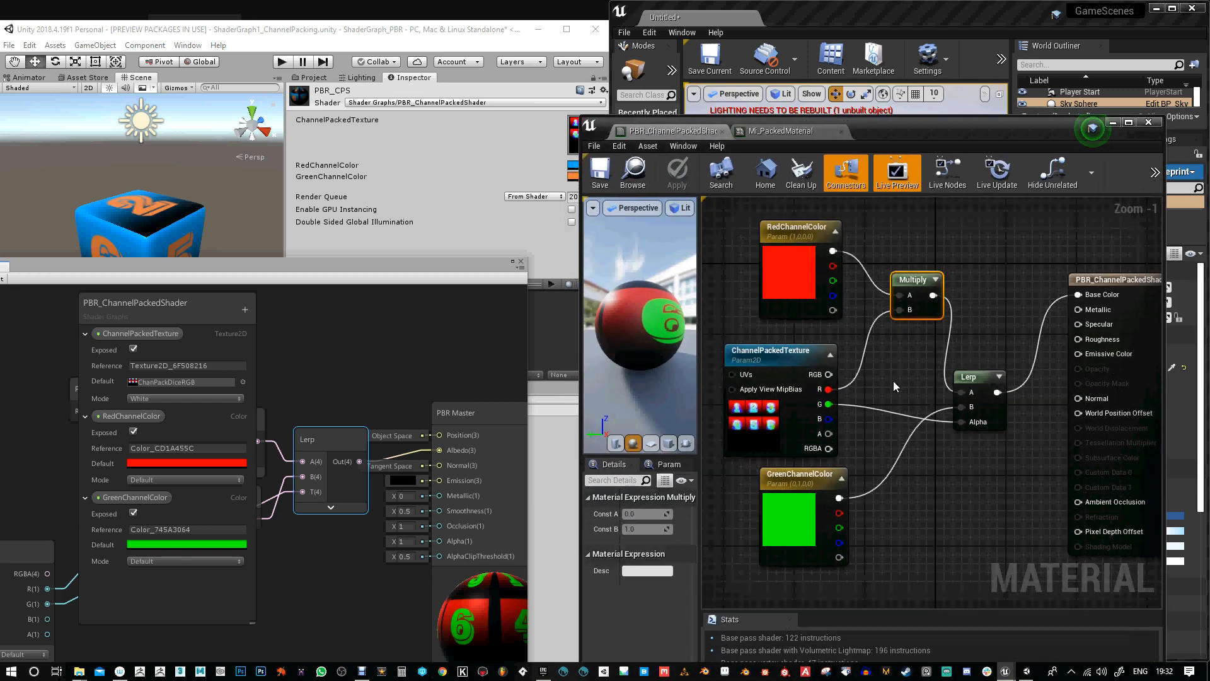
pyautogui.click(876, 503)
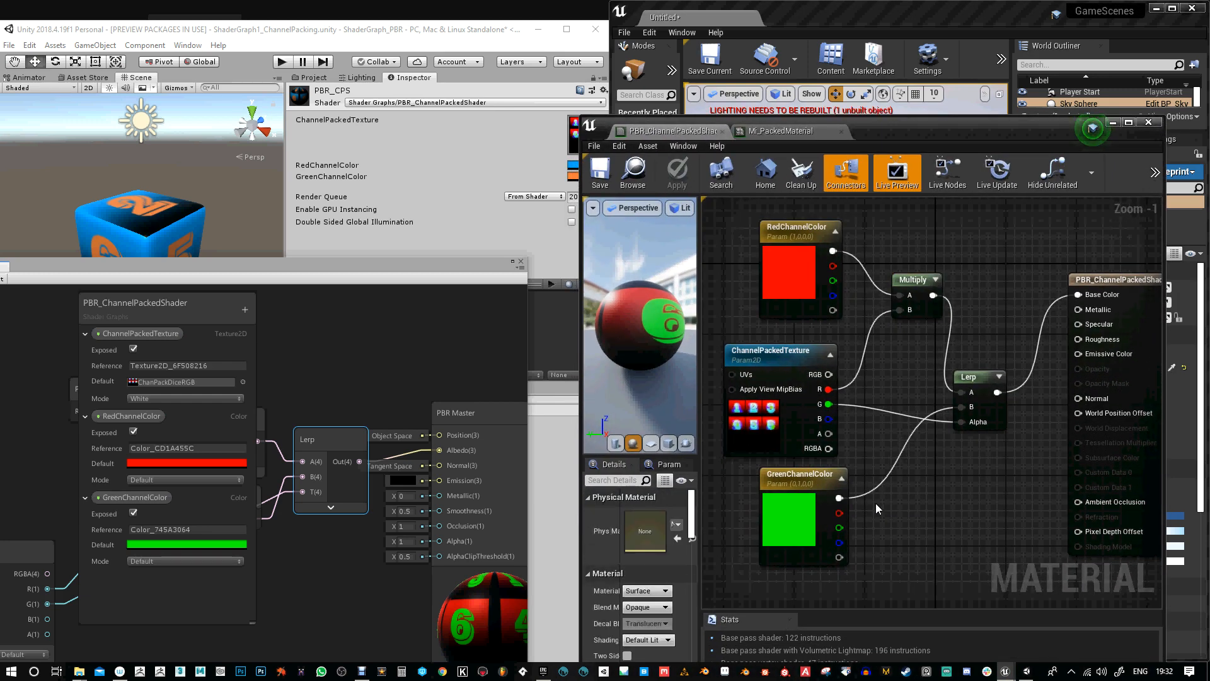
# Set the Sort Priority of the RedChannelColor parameter to -1 and apply the change to the material
pyautogui.moveTo(880, 129); pyautogui.dragTo(880, 47)
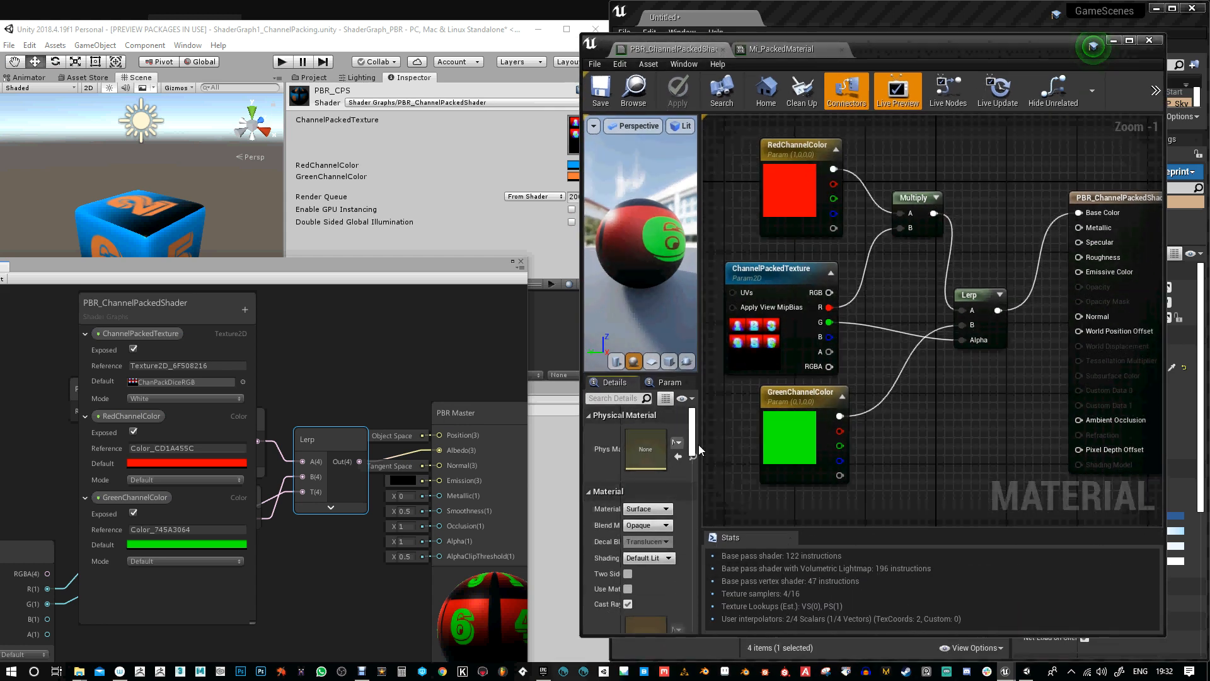
pyautogui.moveTo(700, 445); pyautogui.dragTo(832, 449)
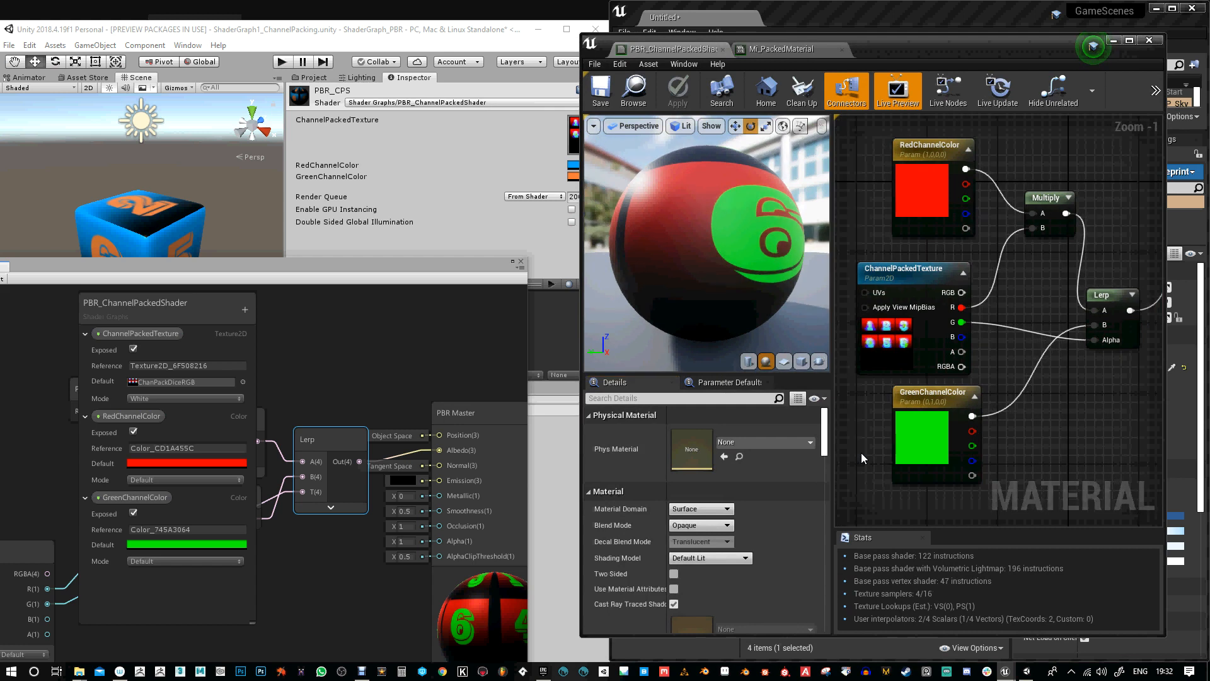
pyautogui.click(935, 405)
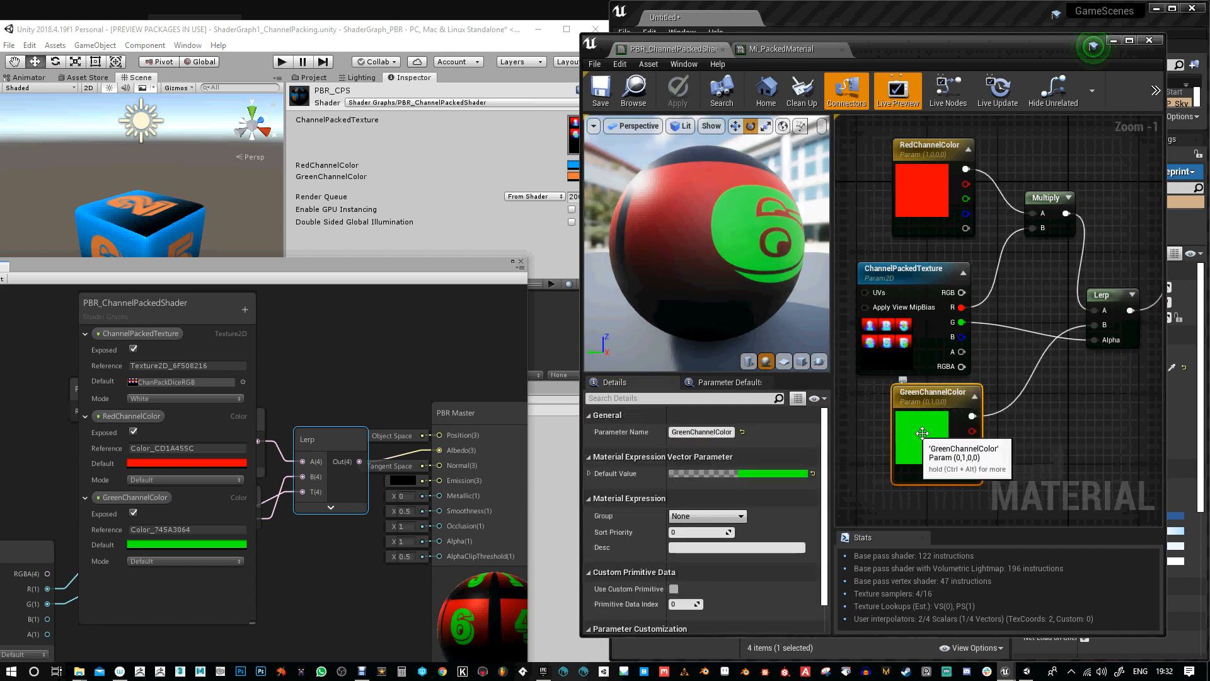
pyautogui.click(925, 174)
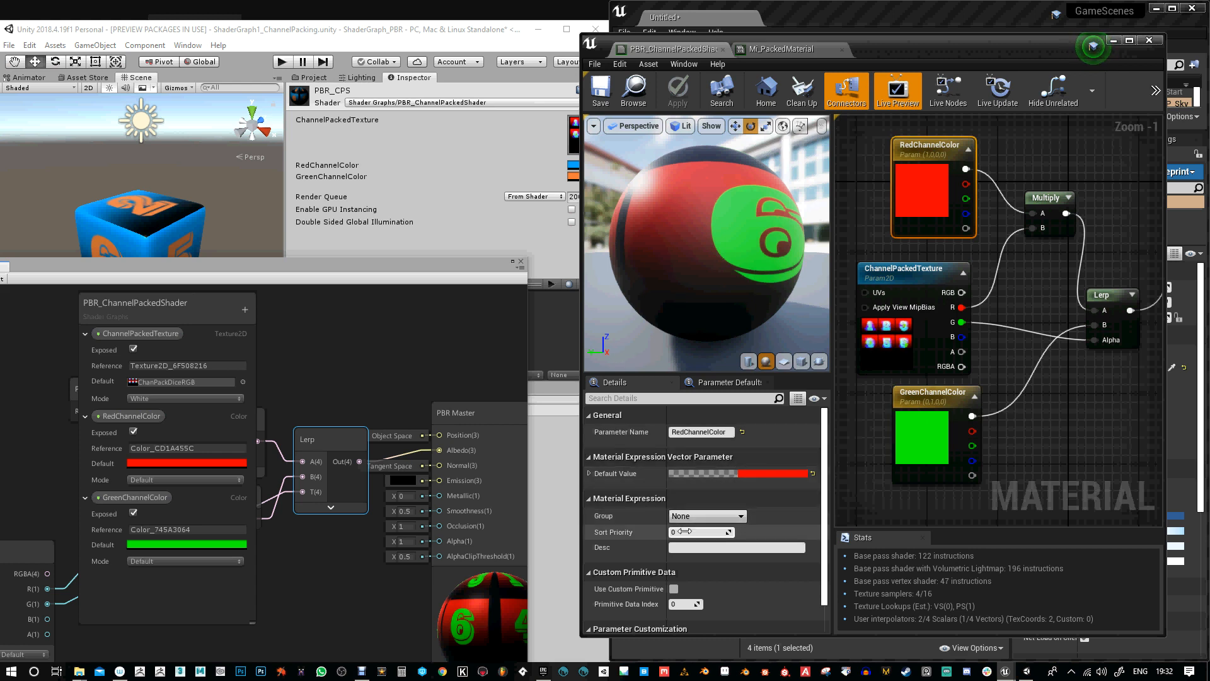
pyautogui.moveTo(913, 142); pyautogui.dragTo(912, 160)
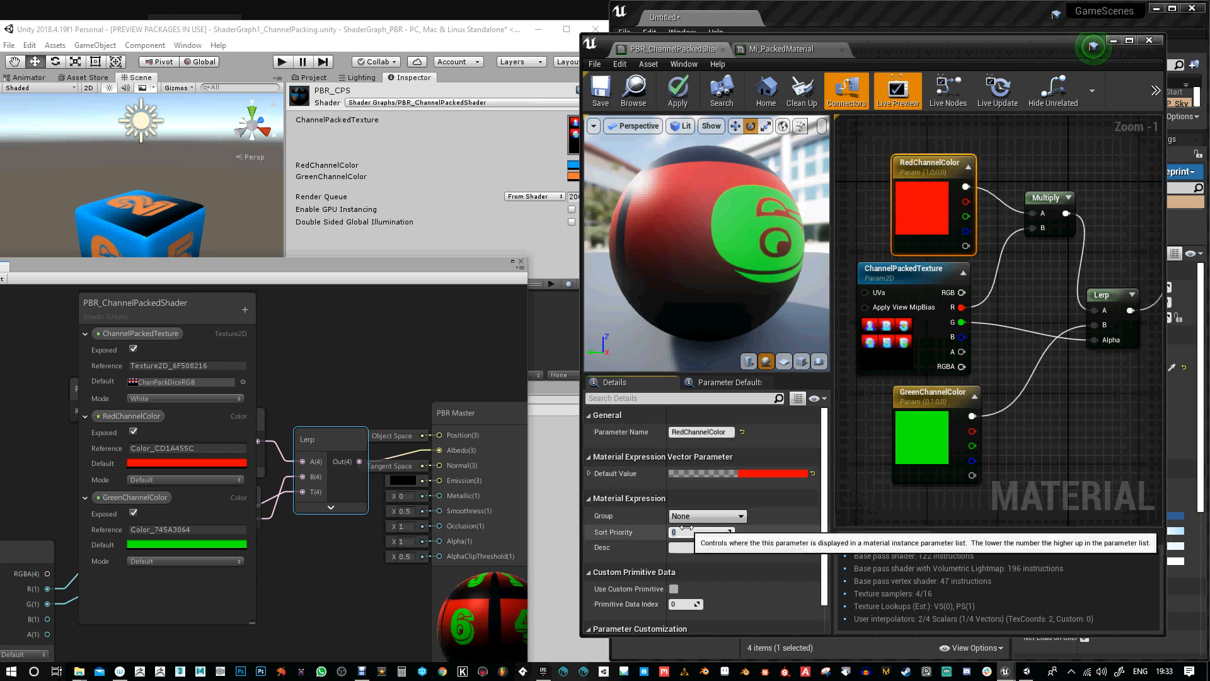
pyautogui.moveTo(687, 531); pyautogui.dragTo(681, 532)
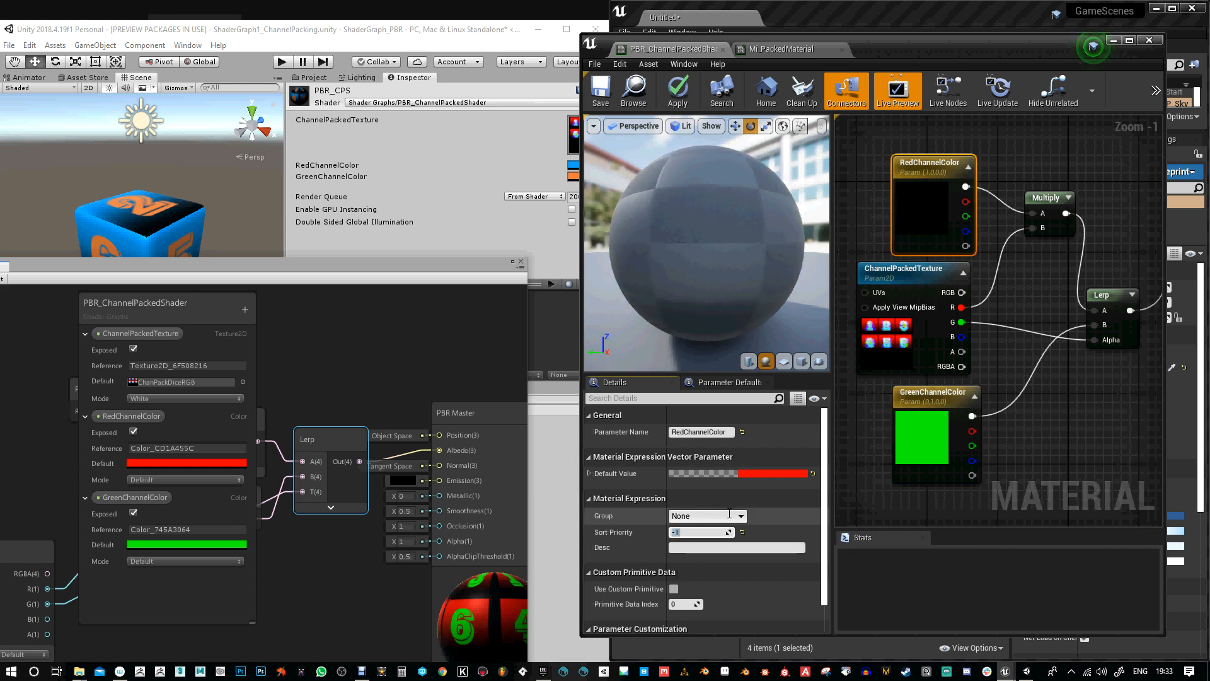
pyautogui.moveTo(952, 61); pyautogui.dragTo(962, 399)
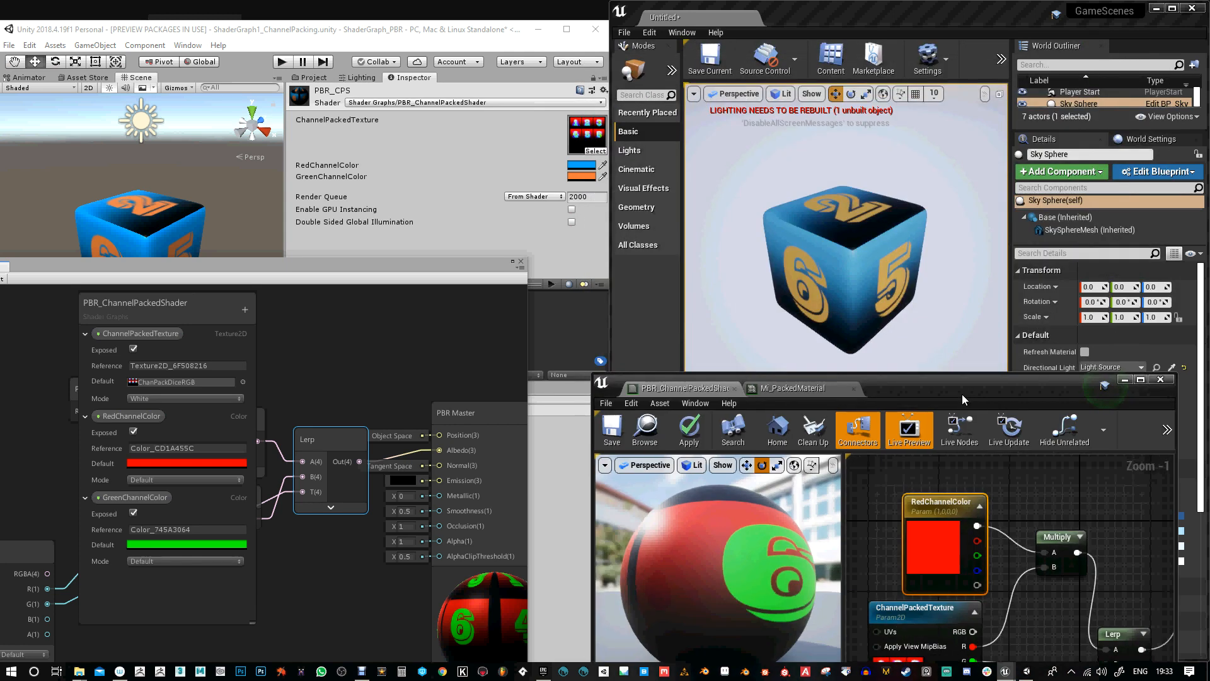
pyautogui.click(690, 435)
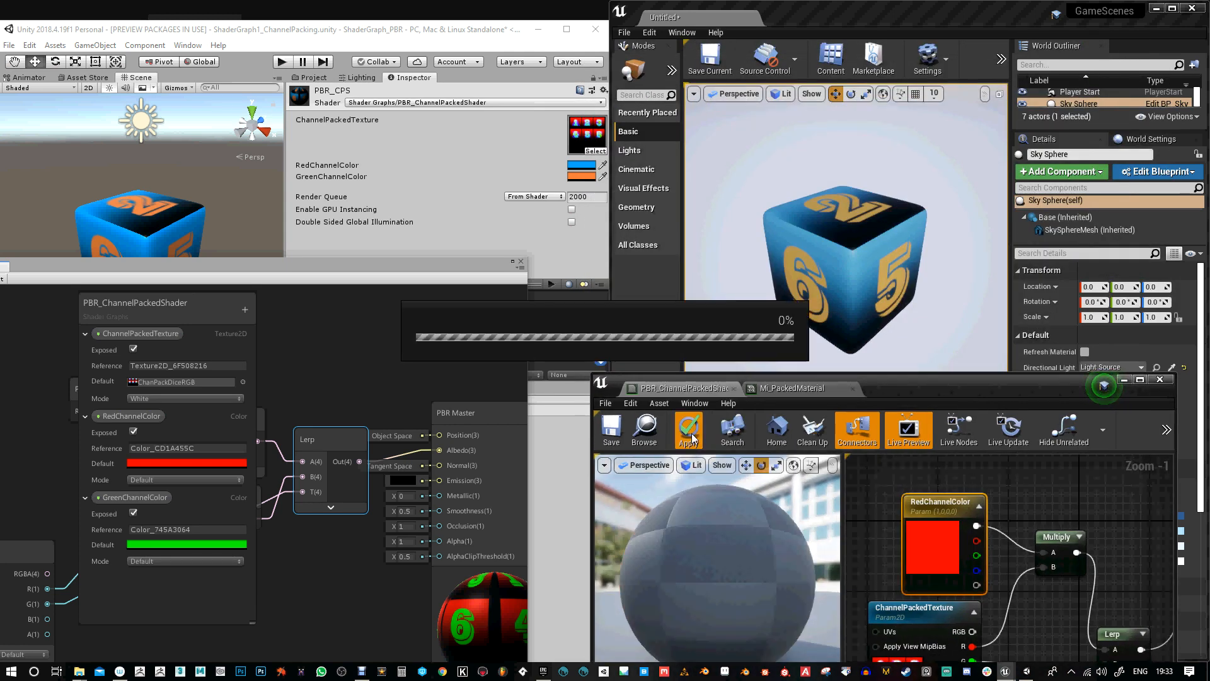
# Examine the order of the vector parameters in the Mi_PackedMaterial instance
pyautogui.click(785, 387)
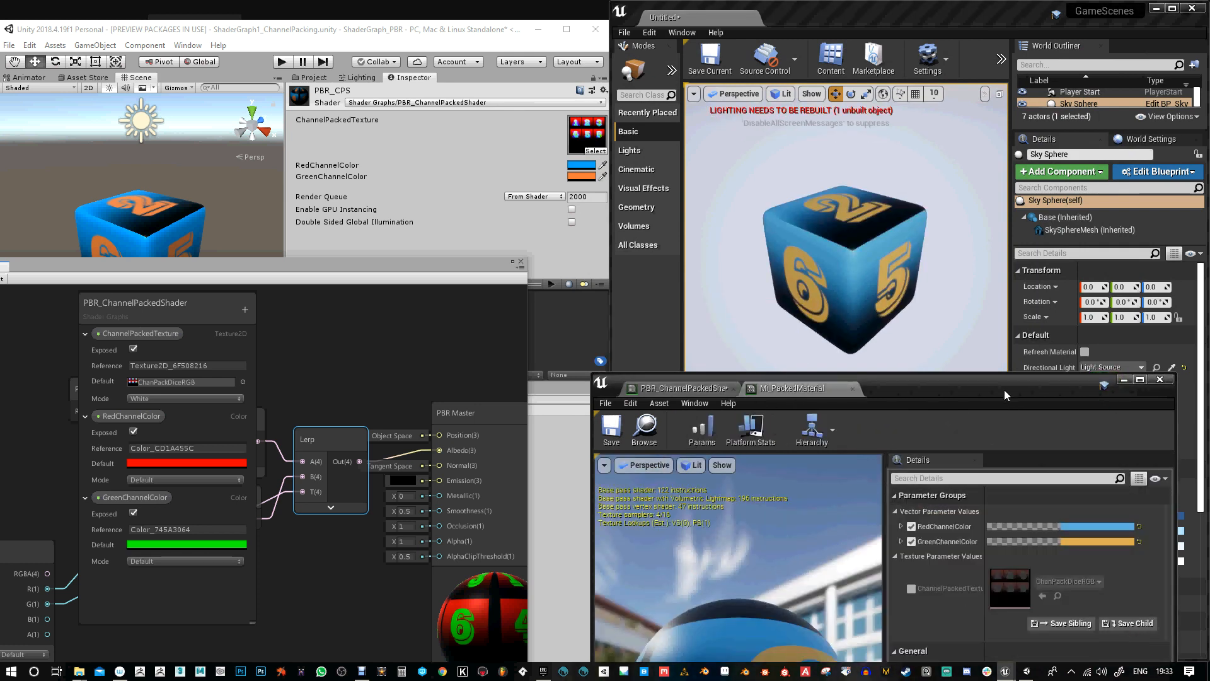
pyautogui.moveTo(1003, 395); pyautogui.dragTo(1002, 254)
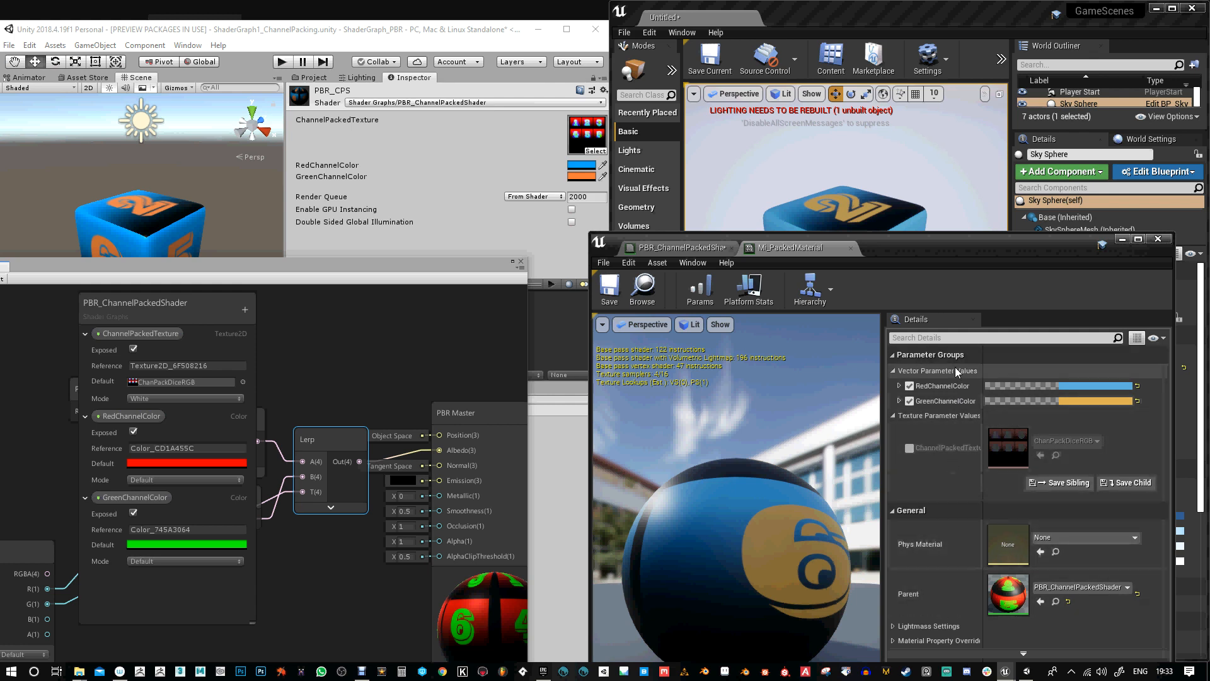
pyautogui.moveTo(929, 248); pyautogui.dragTo(916, 281)
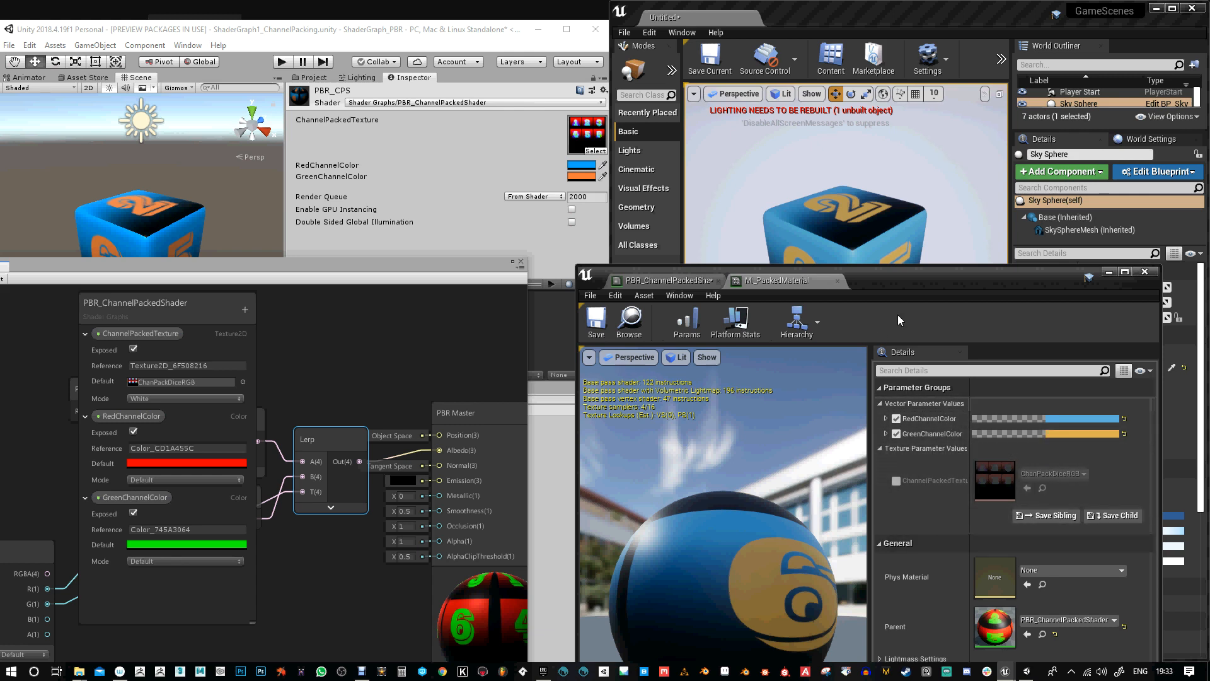
pyautogui.moveTo(897, 278); pyautogui.dragTo(890, 256)
pyautogui.click(595, 371)
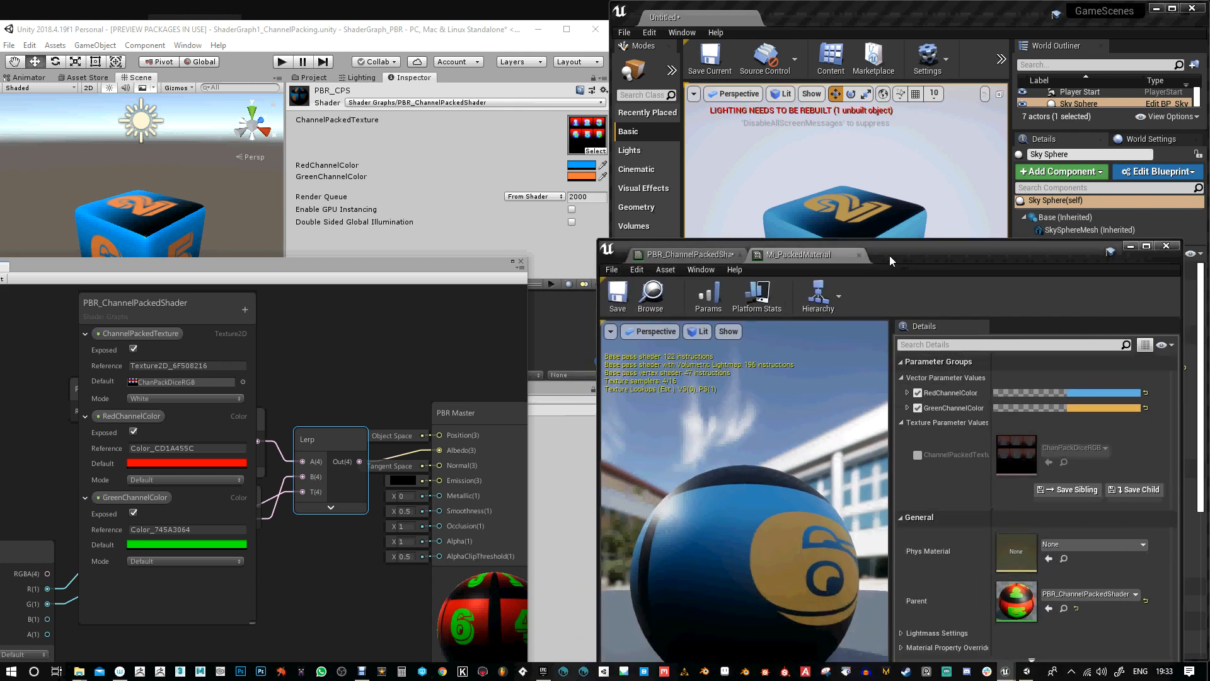
# Switch to Unity's Shader Graph and add a Color property named BlueChannelColor to PBR_ChannelPackedShader
pyautogui.moveTo(353, 266); pyautogui.dragTo(437, 127)
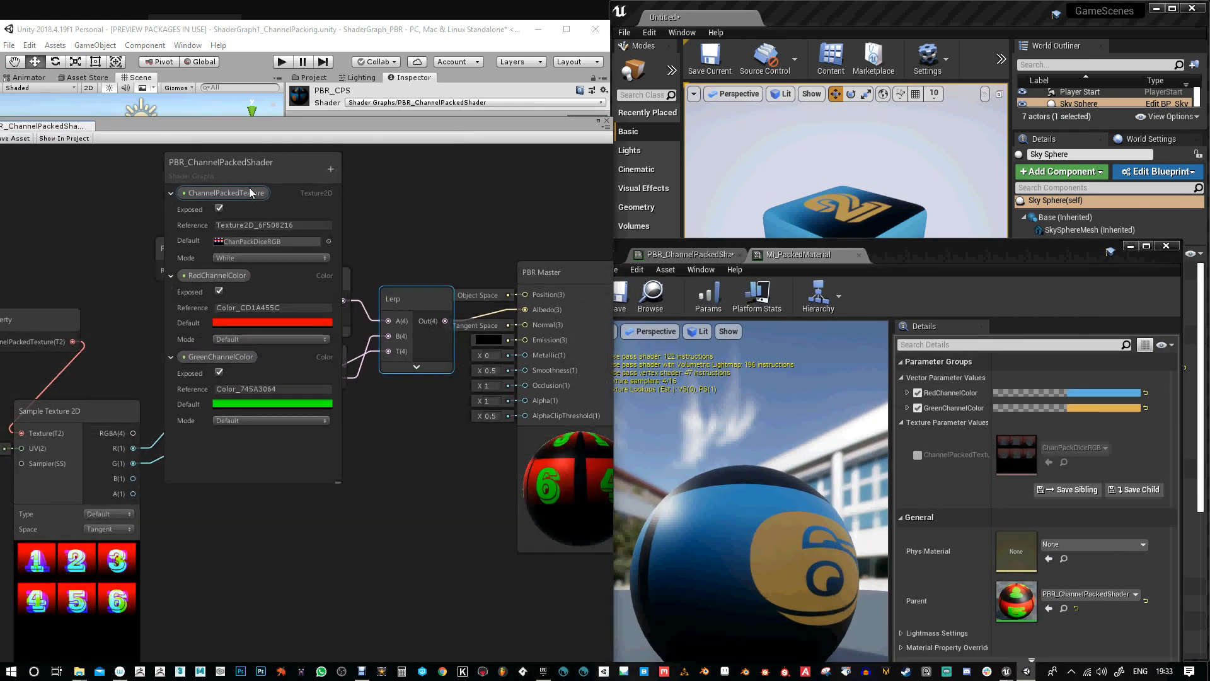
pyautogui.moveTo(175, 187); pyautogui.dragTo(97, 183)
pyautogui.moveTo(319, 501); pyautogui.dragTo(420, 549, button='middle')
pyautogui.moveTo(122, 170); pyautogui.dragTo(145, 168)
pyautogui.click(190, 176)
pyautogui.click(227, 240)
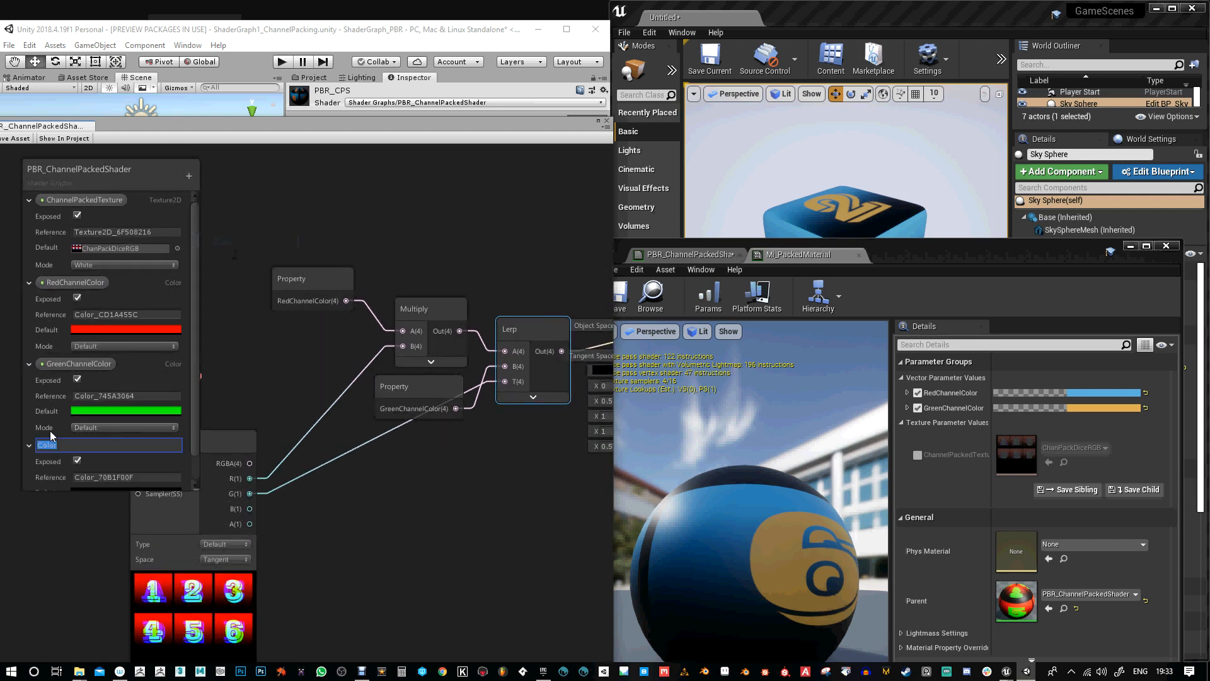
pyautogui.write('BlueChannel')
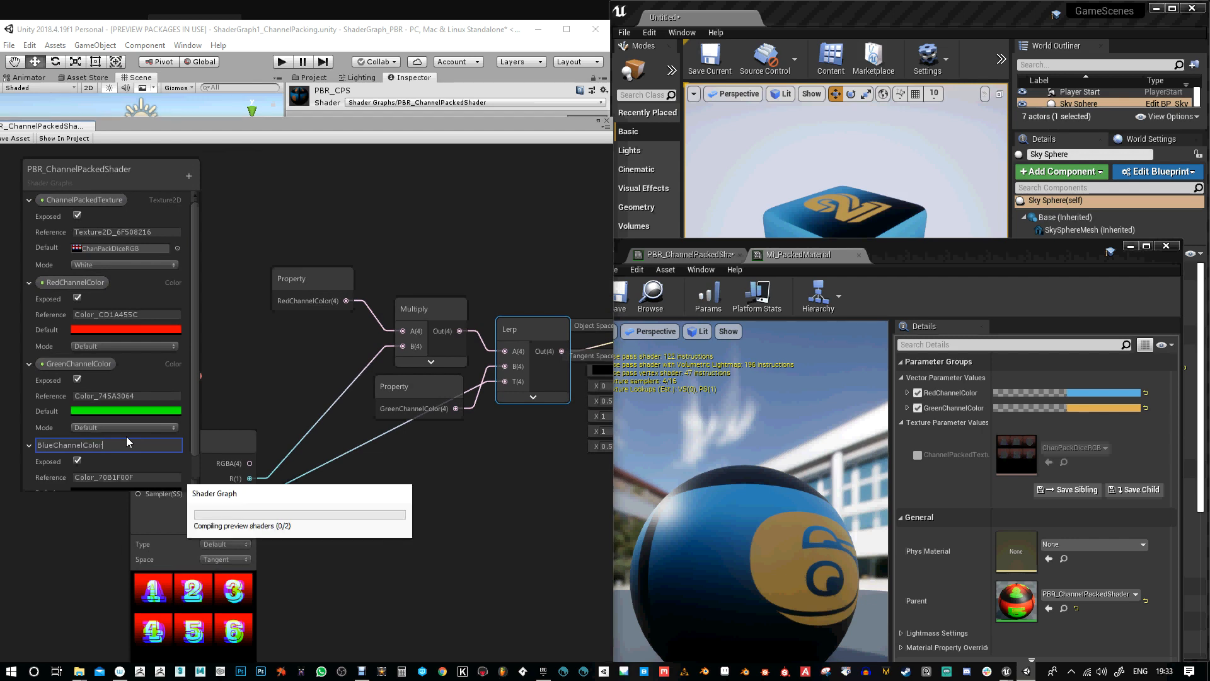
pyautogui.press('Return')
# Set the default colour of the BlueChannelColor property to blue (003AFF)
pyautogui.click(143, 466)
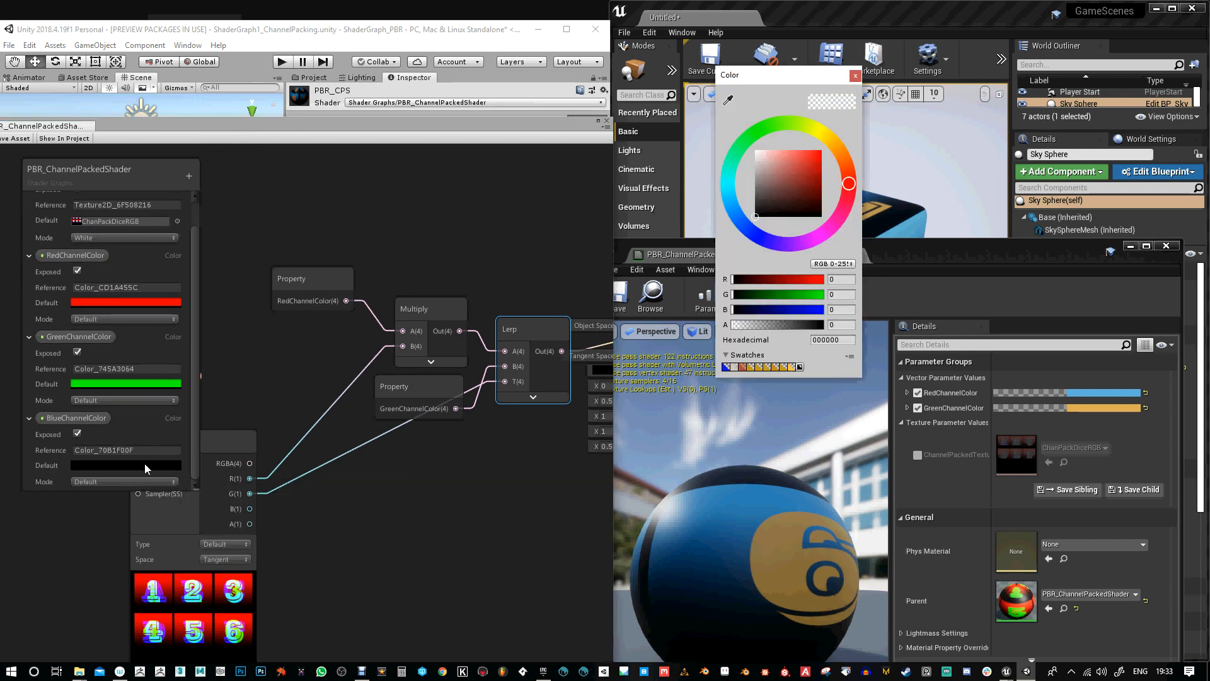
pyautogui.moveTo(810, 182); pyautogui.dragTo(832, 142)
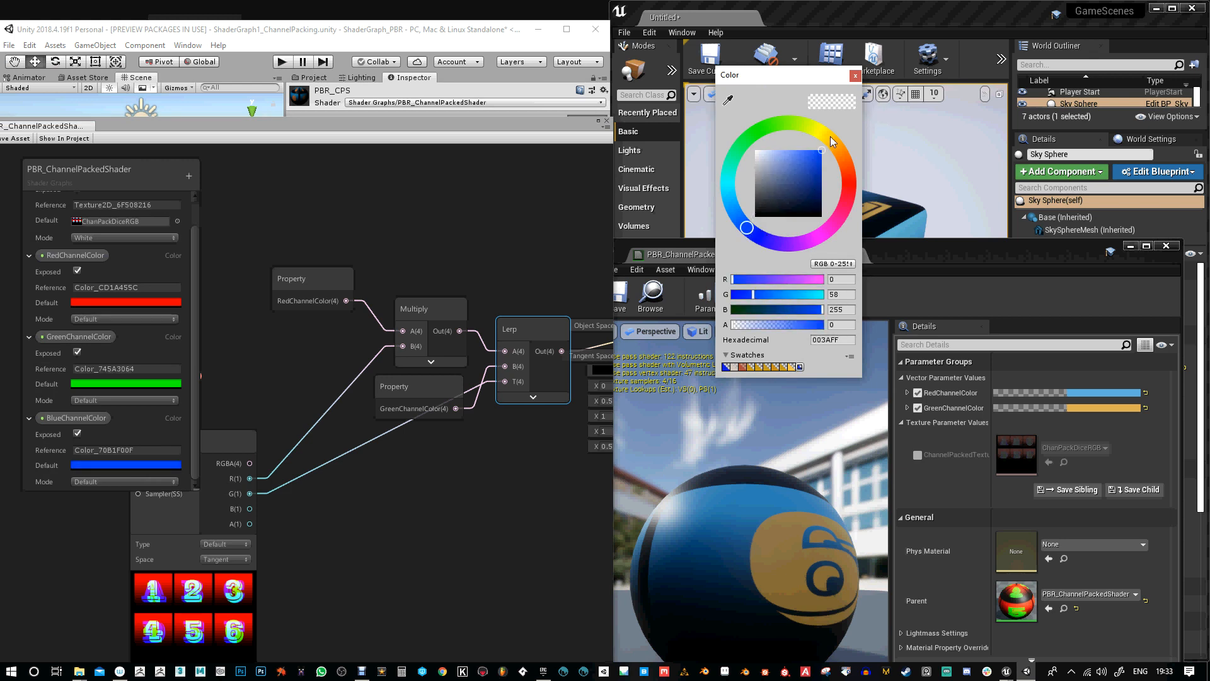
pyautogui.click(856, 76)
# Place a BlueChannelColor property node in the graph and spread the nodes apart to make room before the PBR Master
pyautogui.click(69, 419)
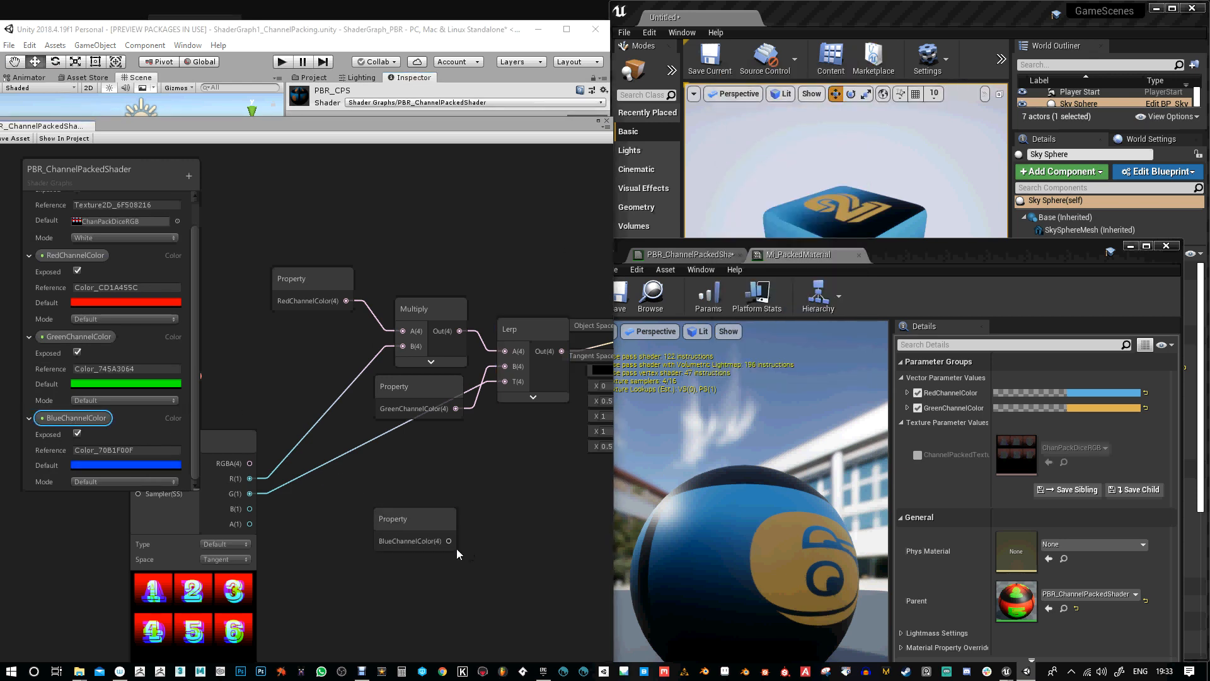
pyautogui.scroll(-2, 466, 549)
pyautogui.scroll(-1, 441, 413)
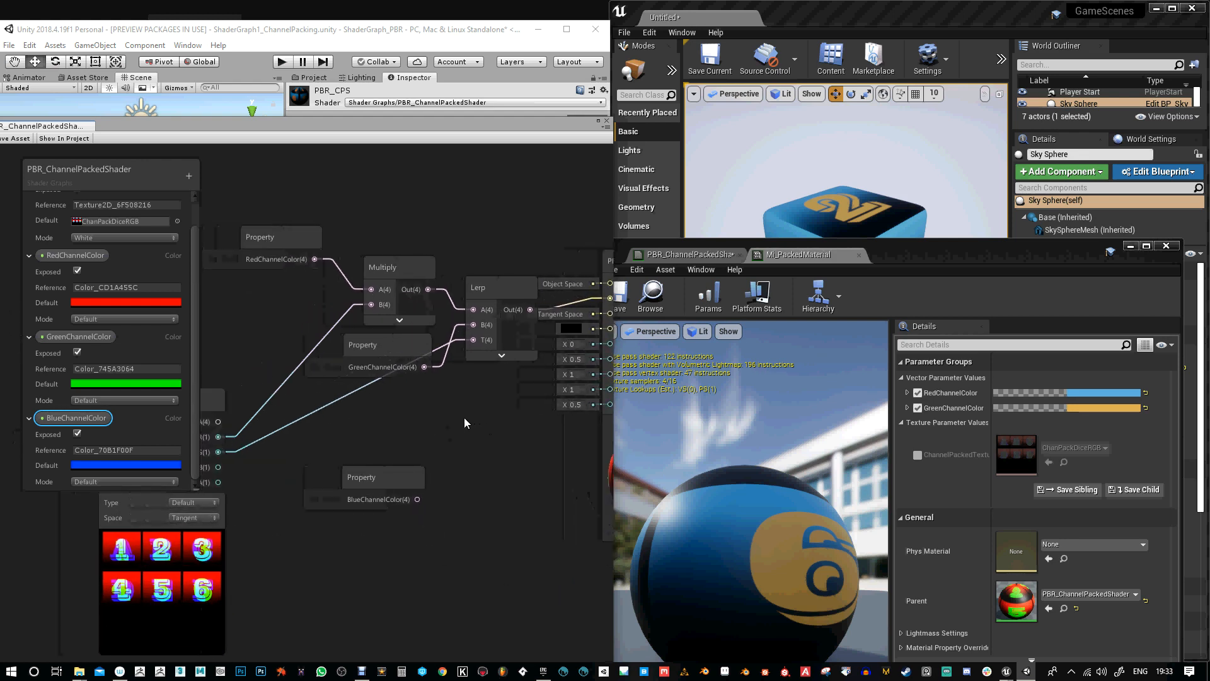
pyautogui.scroll(-2, 404, 378)
pyautogui.moveTo(449, 372); pyautogui.dragTo(474, 420)
pyautogui.moveTo(433, 335); pyautogui.dragTo(287, 307)
pyautogui.moveTo(419, 454); pyautogui.dragTo(364, 407)
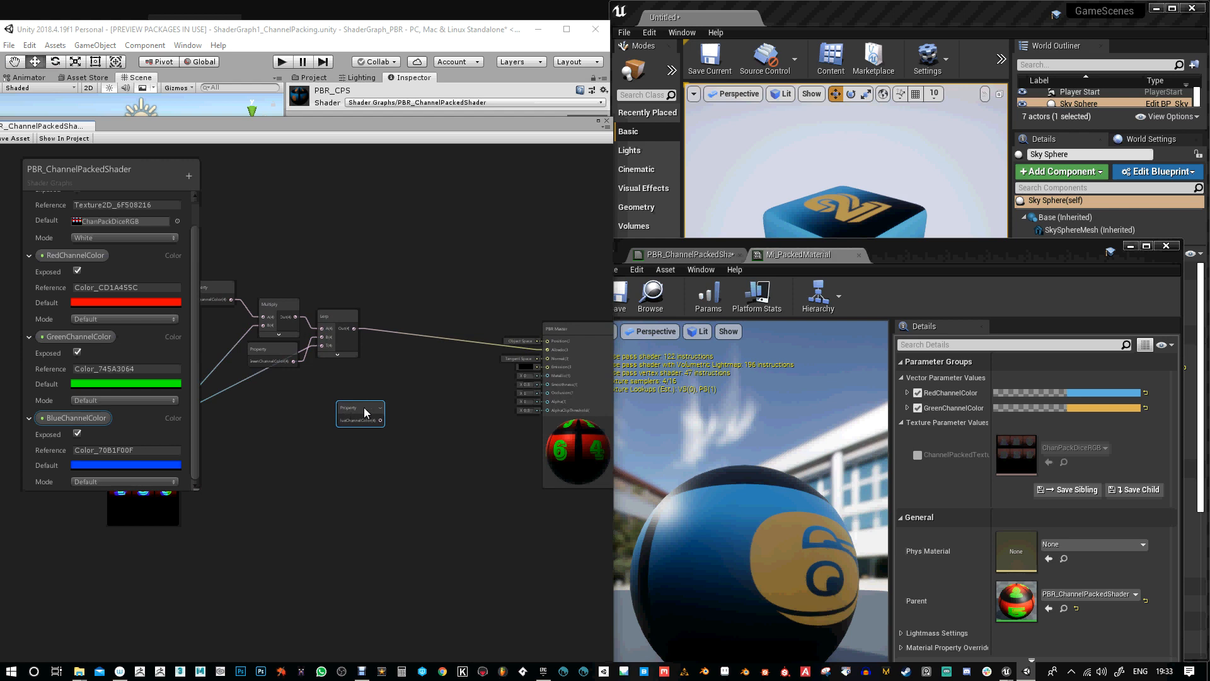
# Add a second Lerp node and connect the existing Lerp's output to its A input
pyautogui.scroll(2, 378, 391)
pyautogui.rightClick(429, 359)
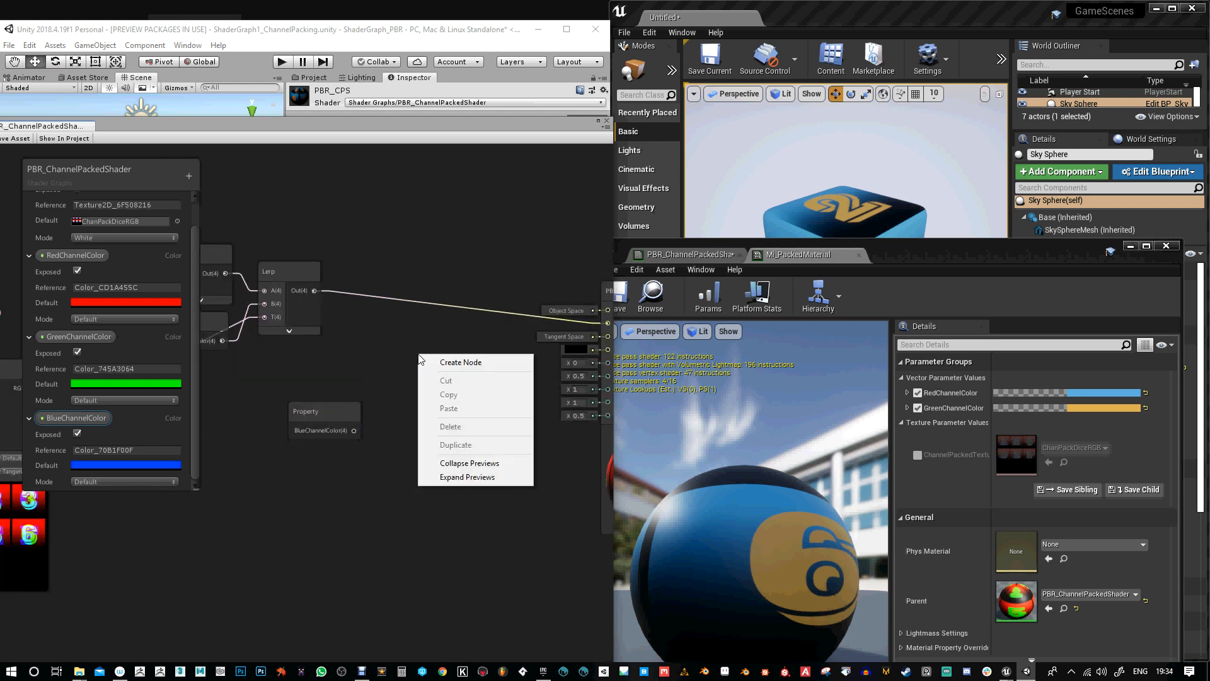
pyautogui.click(440, 362)
pyautogui.write('le')
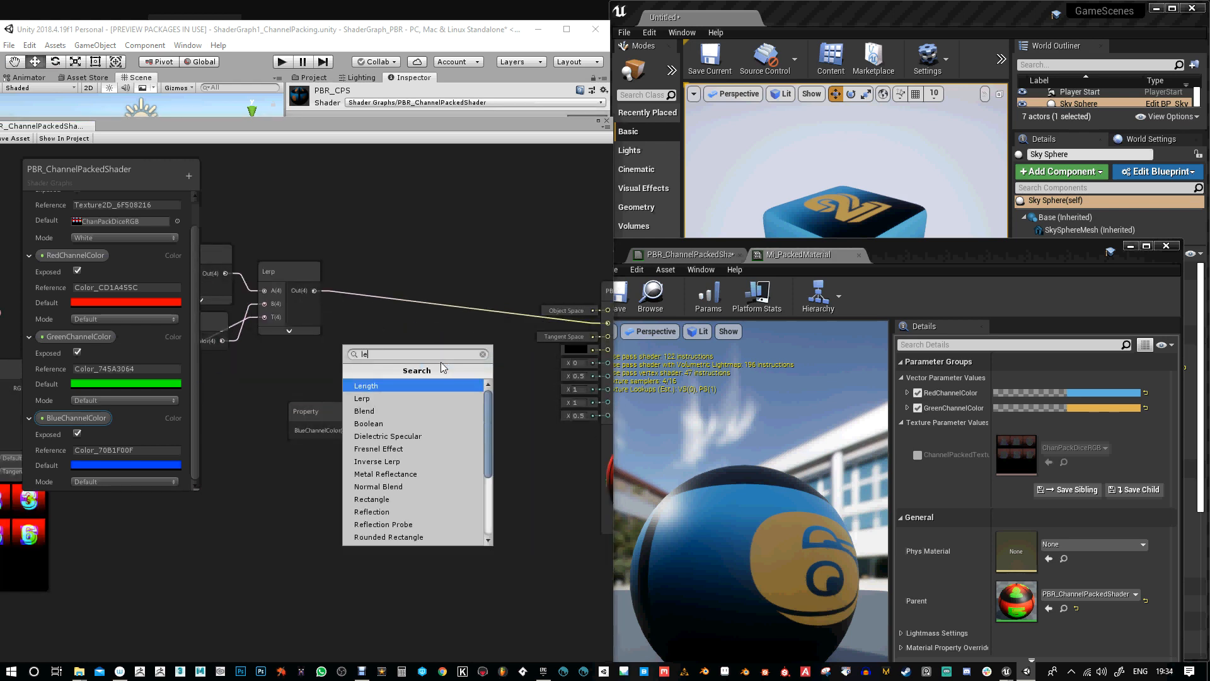
pyautogui.click(365, 396)
pyautogui.scroll(1, 360, 340)
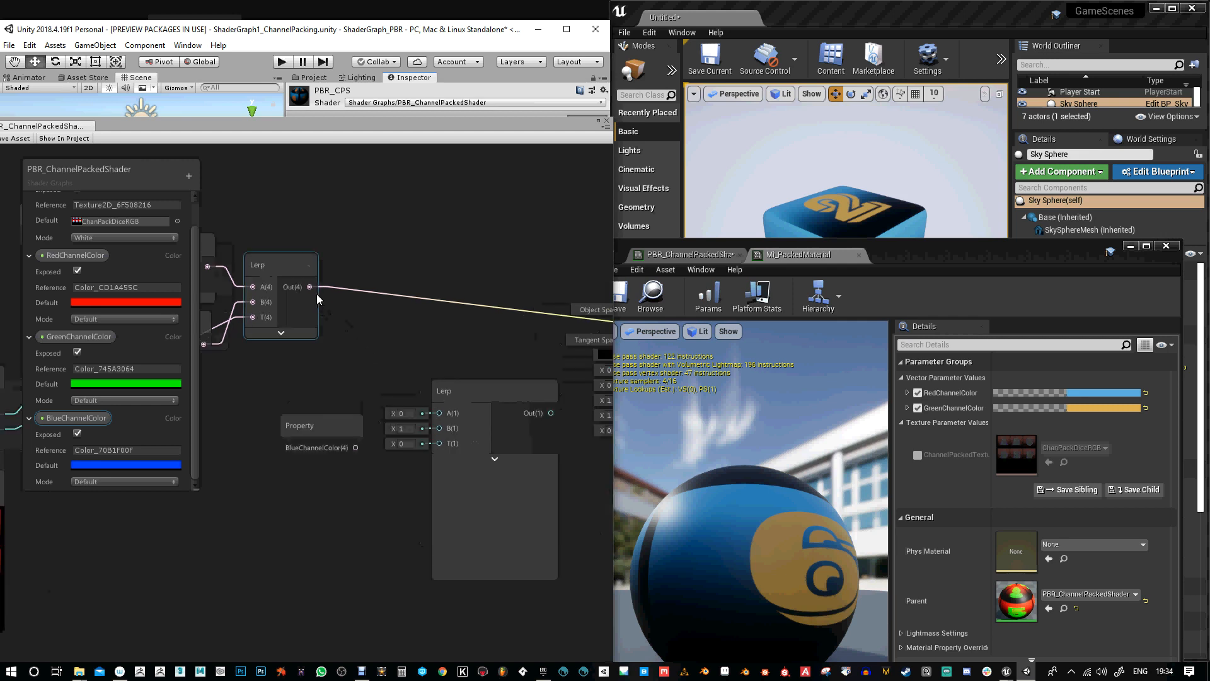
pyautogui.moveTo(311, 286); pyautogui.dragTo(440, 411)
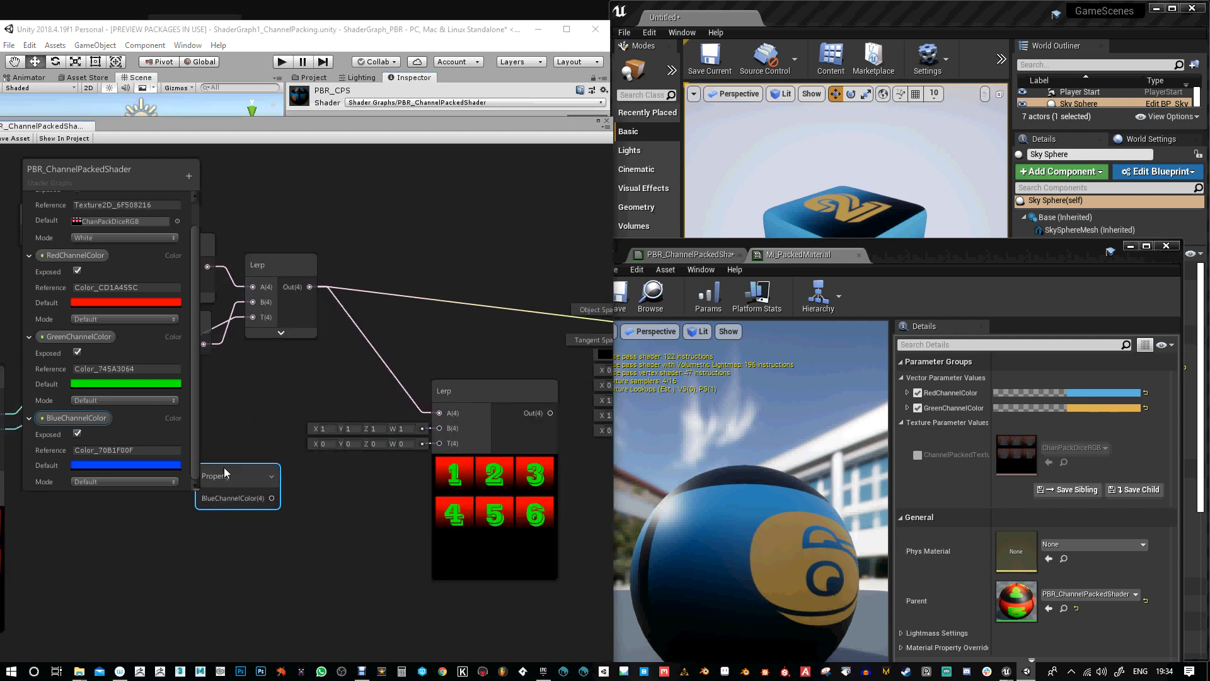
# Wire BlueChannelColor to the new Lerp's B, the texture's B channel to T, and the Lerp's output to the PBR Master's Albedo
pyautogui.moveTo(319, 517); pyautogui.dragTo(368, 482, button='middle')
pyautogui.moveTo(322, 465); pyautogui.dragTo(490, 393)
pyautogui.moveTo(276, 445); pyautogui.dragTo(330, 378)
pyautogui.scroll(-2, 338, 449)
pyautogui.moveTo(308, 508); pyautogui.dragTo(402, 471, button='middle')
pyautogui.moveTo(264, 408)
pyautogui.mouseDown(button='middle')
pyautogui.moveTo(284, 417)
pyautogui.moveTo(271, 419)
pyautogui.mouseUp(button='middle')
pyautogui.moveTo(222, 391); pyautogui.dragTo(516, 391)
pyautogui.moveTo(475, 437); pyautogui.dragTo(328, 463, button='middle')
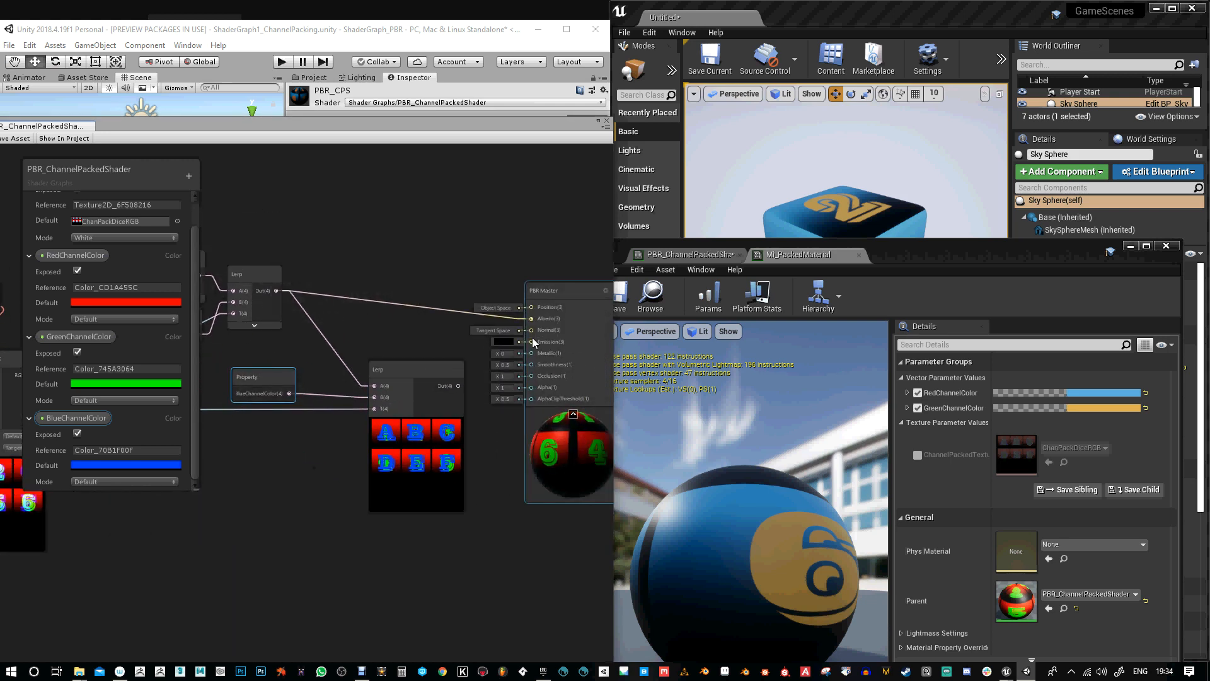
pyautogui.moveTo(436, 365); pyautogui.dragTo(532, 319)
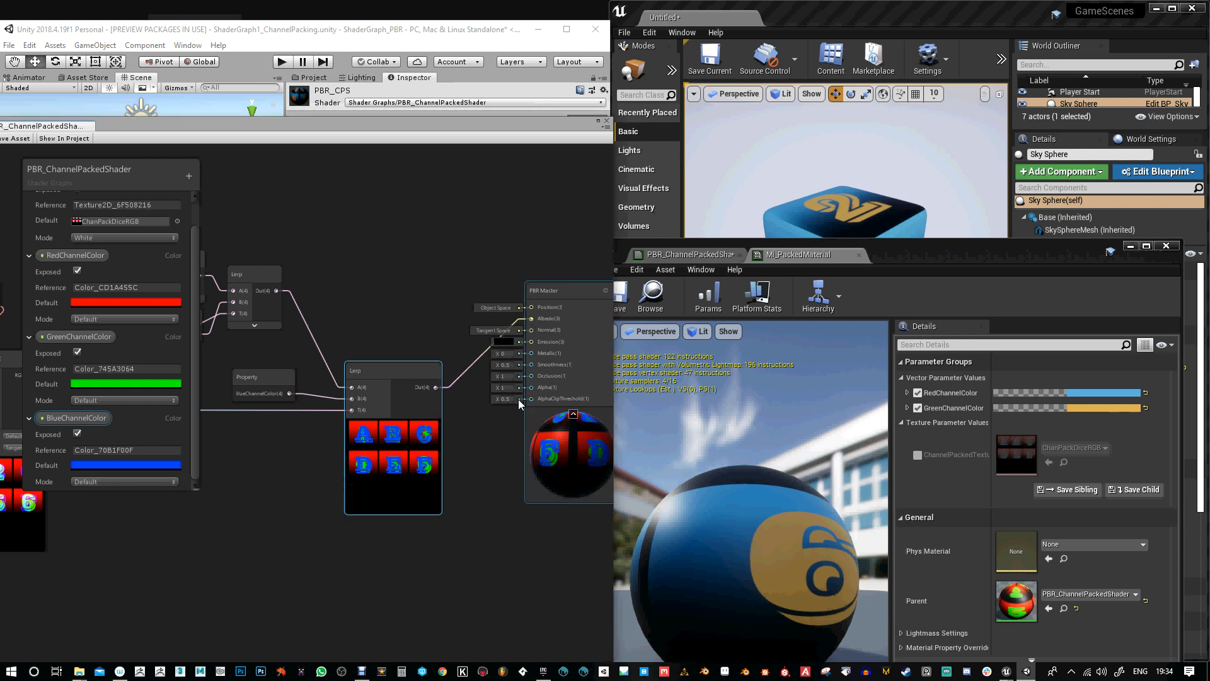
# Set the BlueChannelColor of the PBR_CPS material to white (FFFFFF)
pyautogui.click(894, 256)
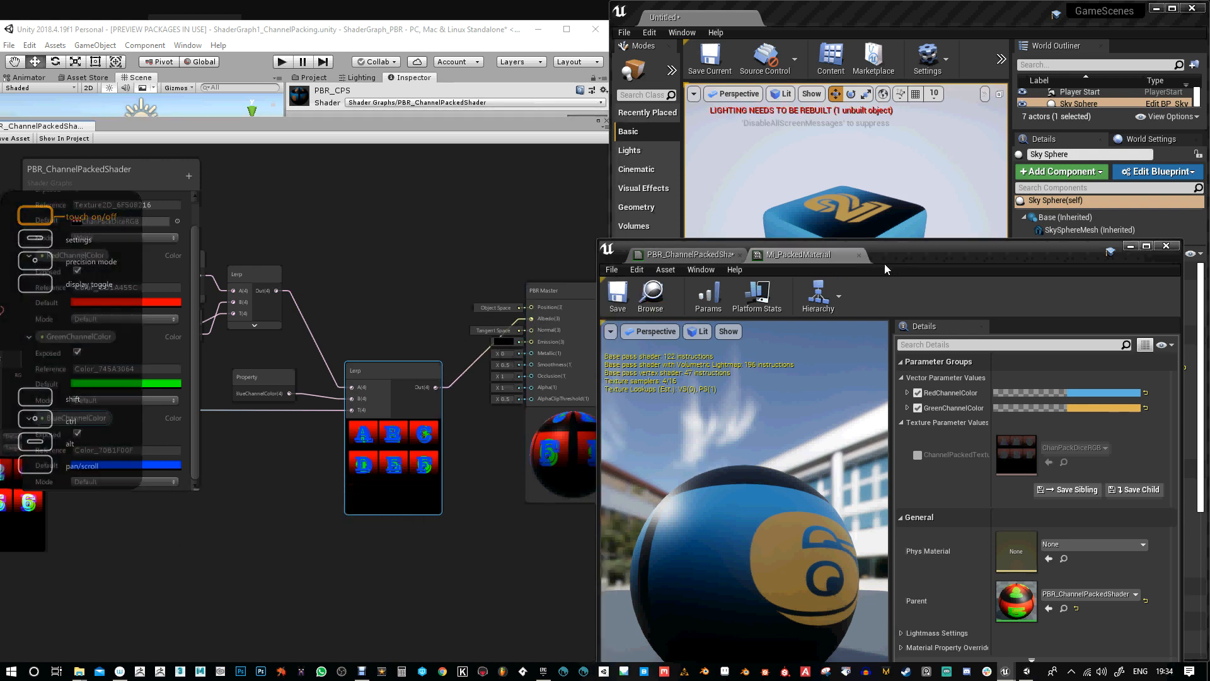
pyautogui.moveTo(888, 258); pyautogui.dragTo(897, 243)
pyautogui.moveTo(167, 126); pyautogui.dragTo(236, 332)
pyautogui.click(584, 187)
pyautogui.moveTo(756, 152); pyautogui.dragTo(742, 141)
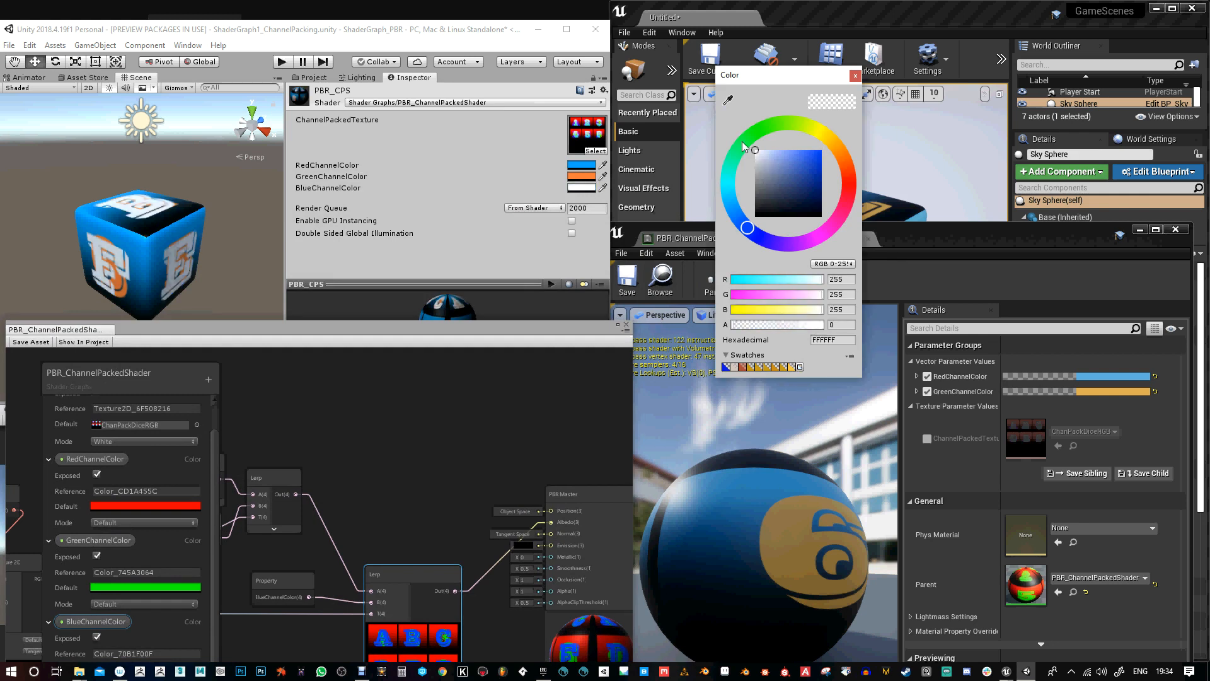
pyautogui.click(856, 75)
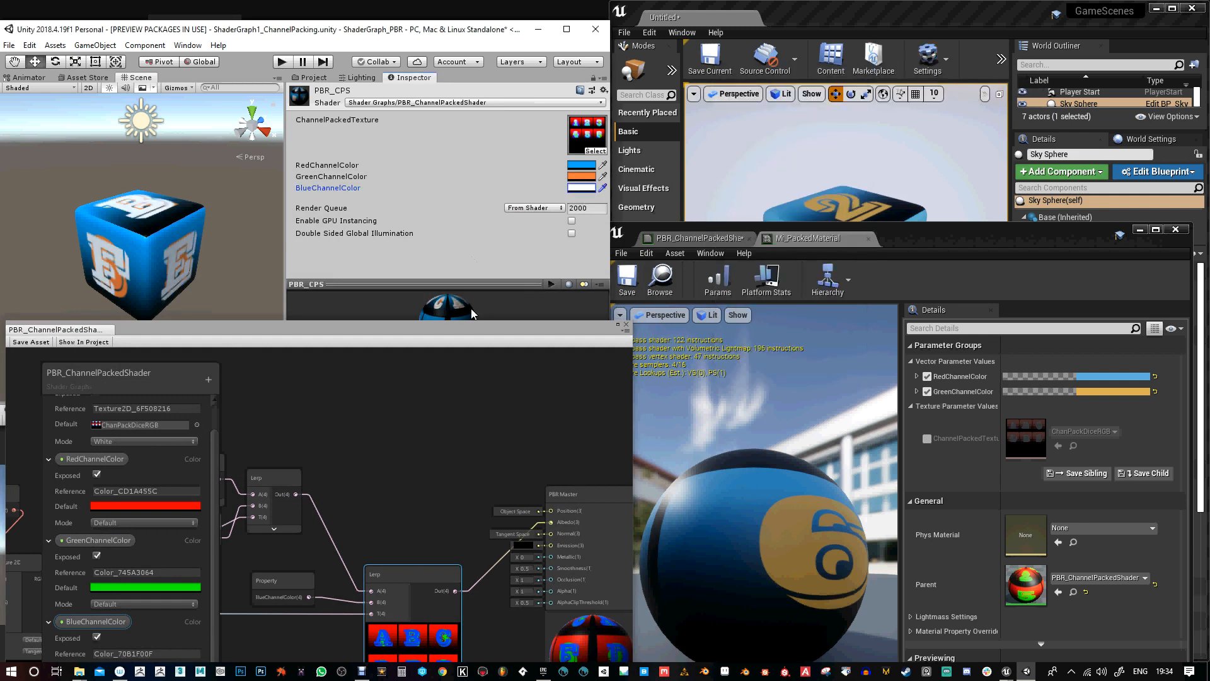
# Switch to Unreal Engine, save the pending assets, and bring up the PBR_ChannelPackedShader material graph
pyautogui.moveTo(410, 325); pyautogui.dragTo(338, 297)
pyautogui.moveTo(910, 229); pyautogui.dragTo(865, 211)
pyautogui.hotkey('ctrl', 'shift', 's')
pyautogui.click(947, 534)
pyautogui.click(659, 221)
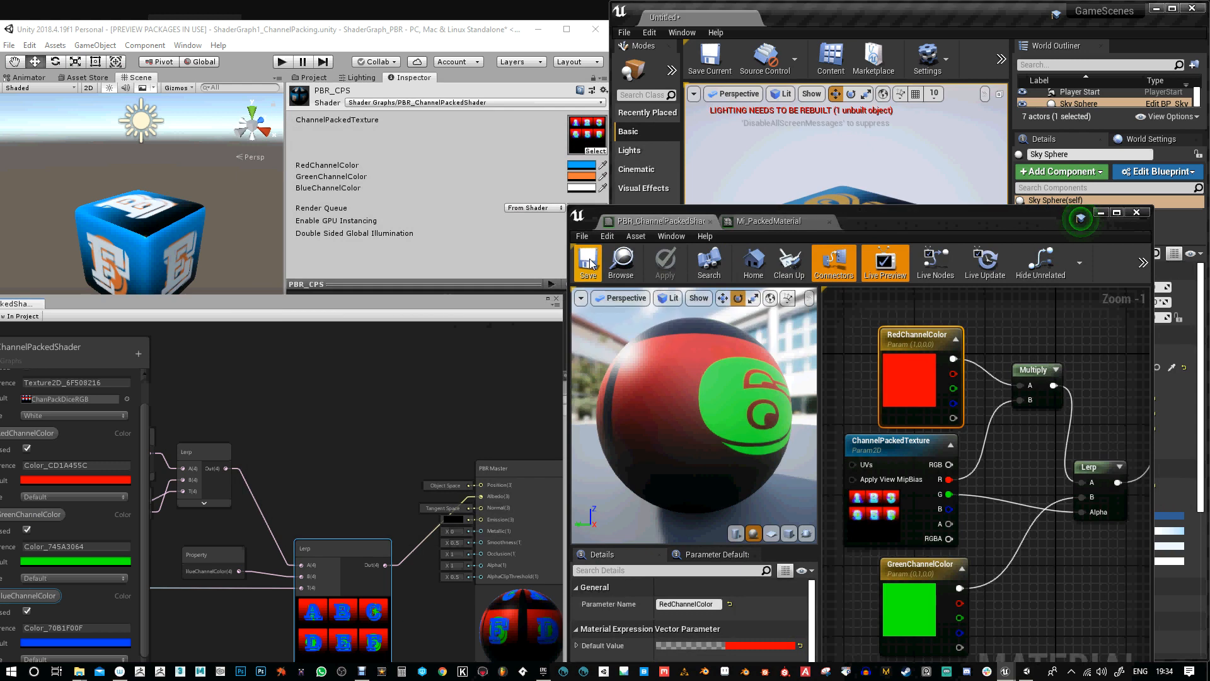
pyautogui.click(800, 221)
pyautogui.moveTo(943, 225); pyautogui.dragTo(927, 111)
pyautogui.click(678, 265)
# Add a vector parameter named BlueChannelColor below the GreenChannelColor node in the material graph
pyautogui.scroll(-2, 985, 424)
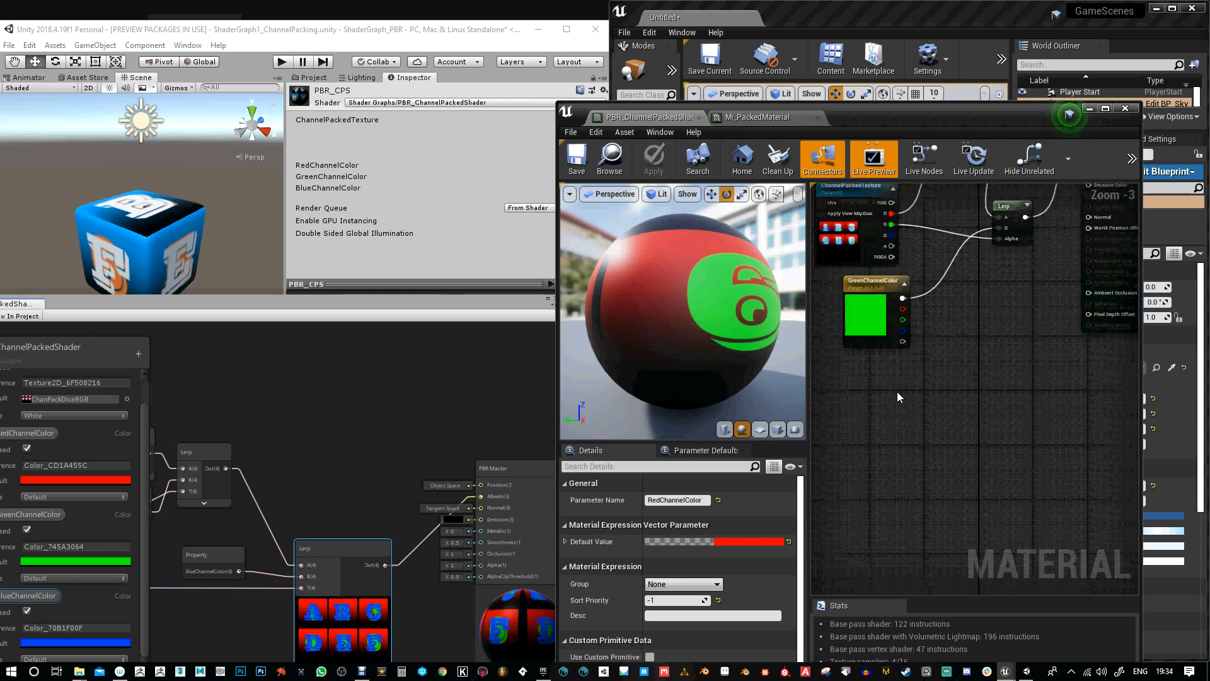
pyautogui.click(898, 392)
pyautogui.click(891, 388)
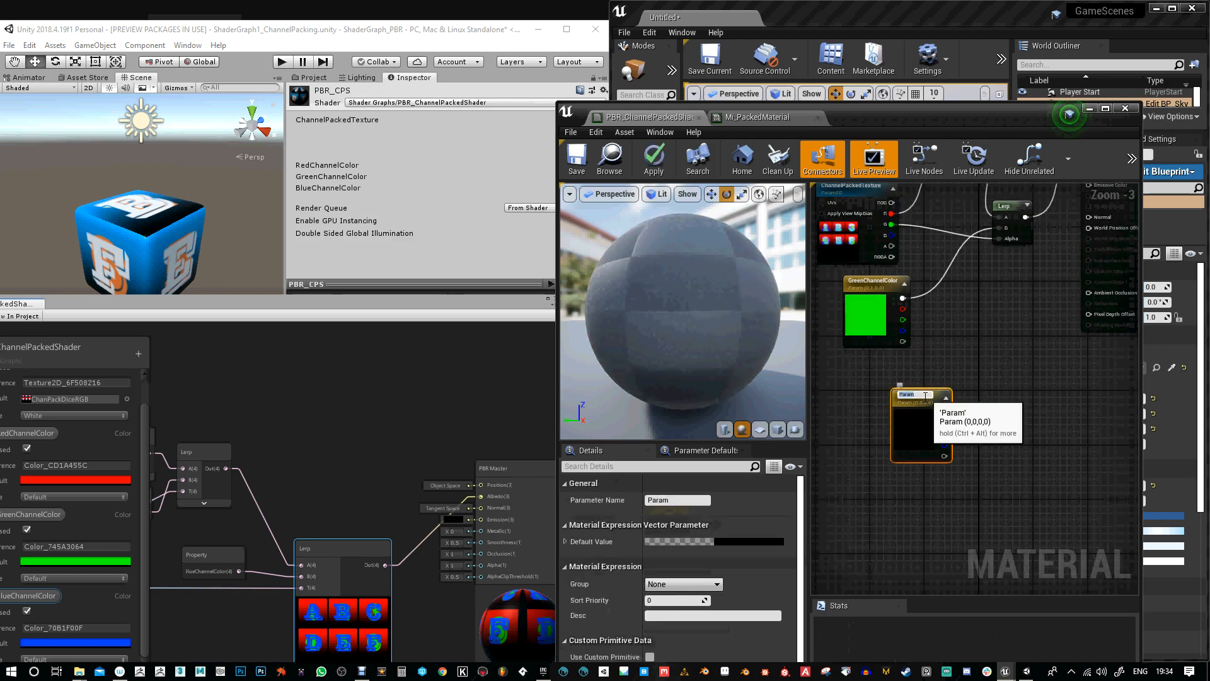
pyautogui.write('Blue')
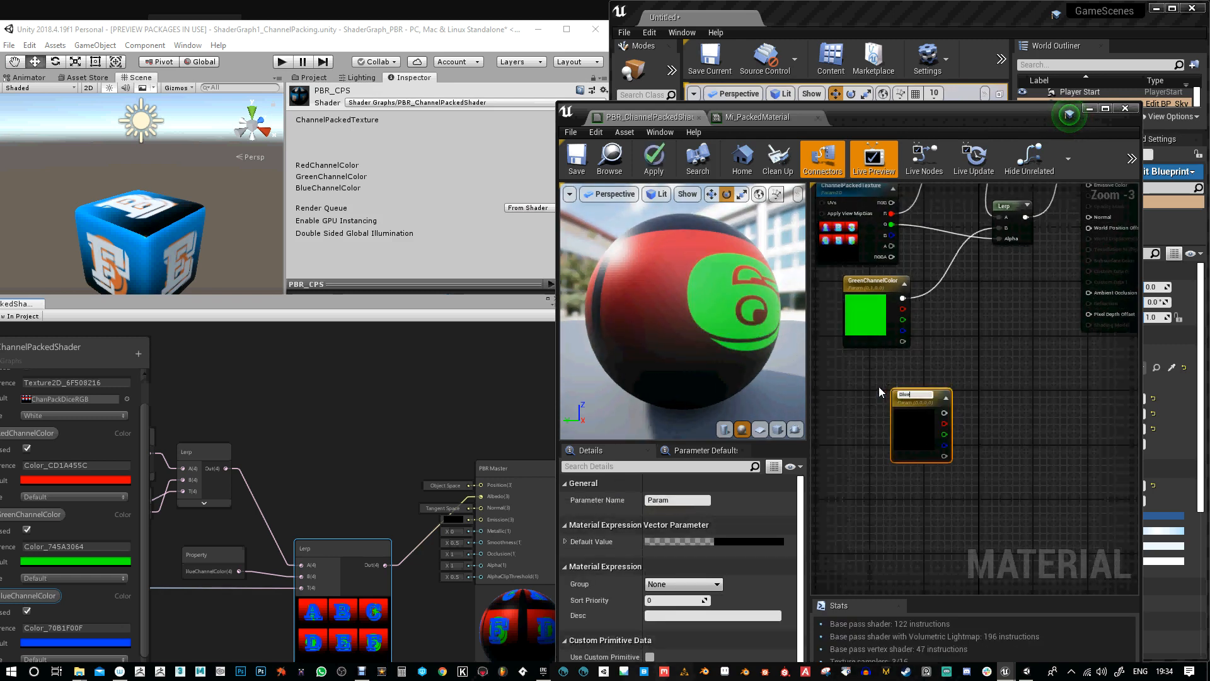
pyautogui.write('ChannelColor')
pyautogui.press('Return')
pyautogui.moveTo(980, 361); pyautogui.dragTo(966, 459, button='right')
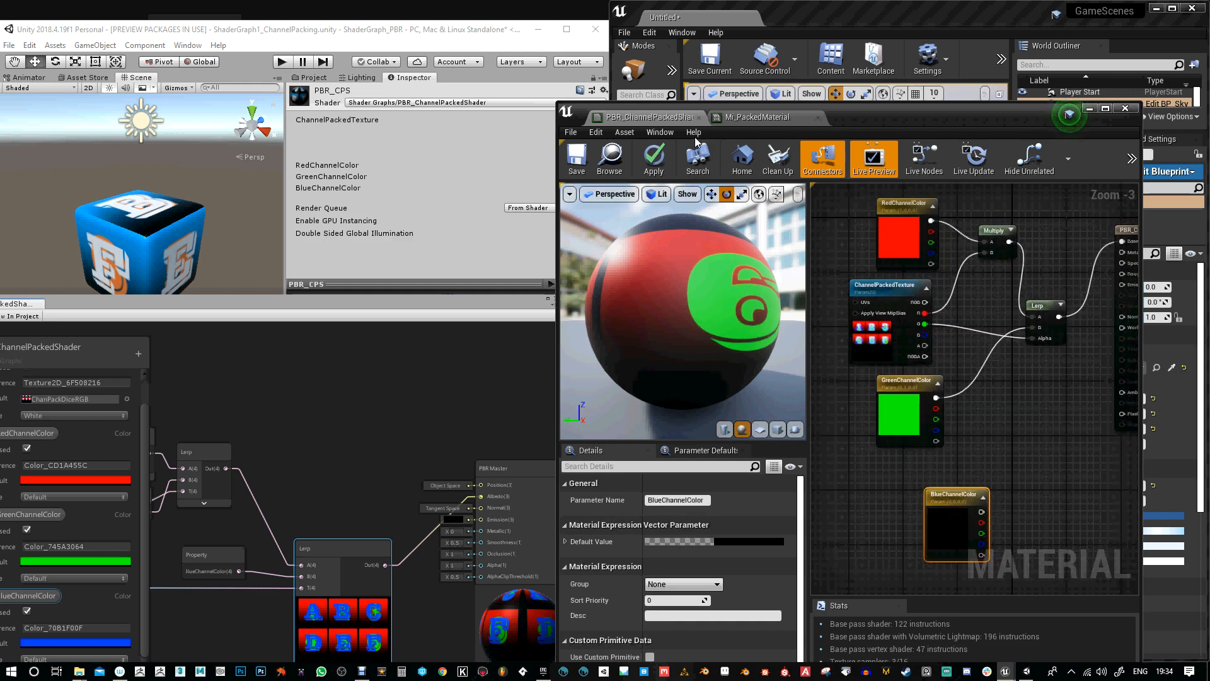
# Set the BlueChannelColor parameter's sort priority to 1, checking it against the parameter order in MI_PackedMaterial and the red and green priorities
pyautogui.click(799, 120)
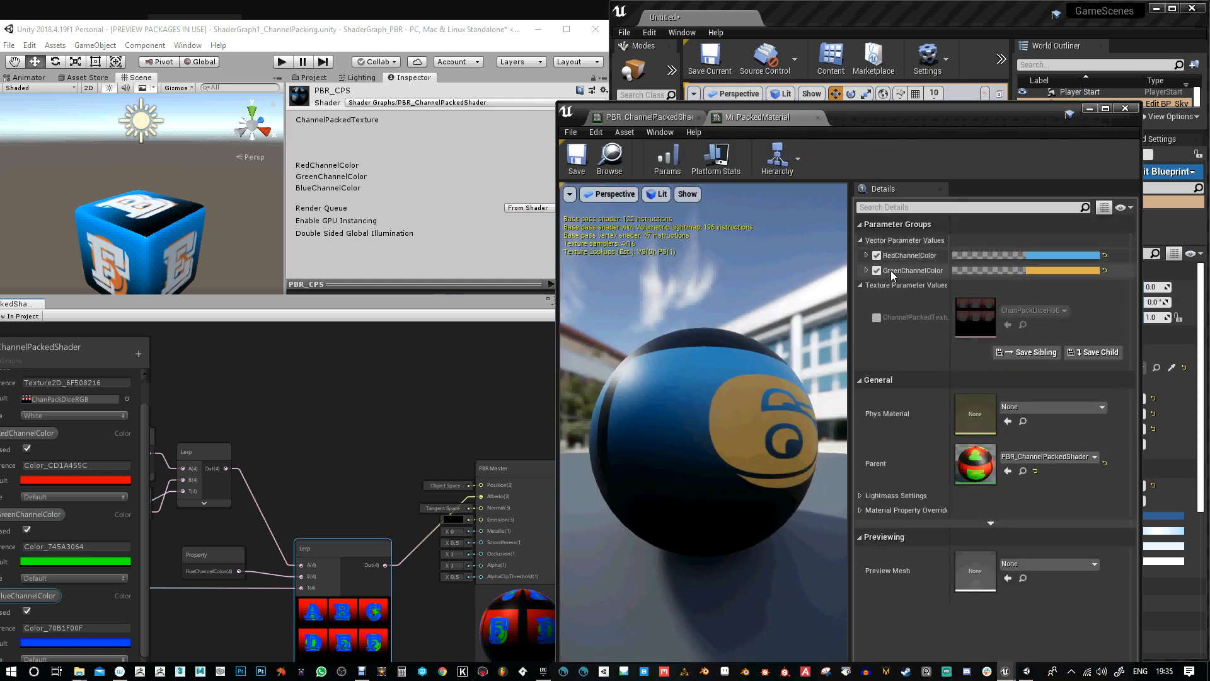
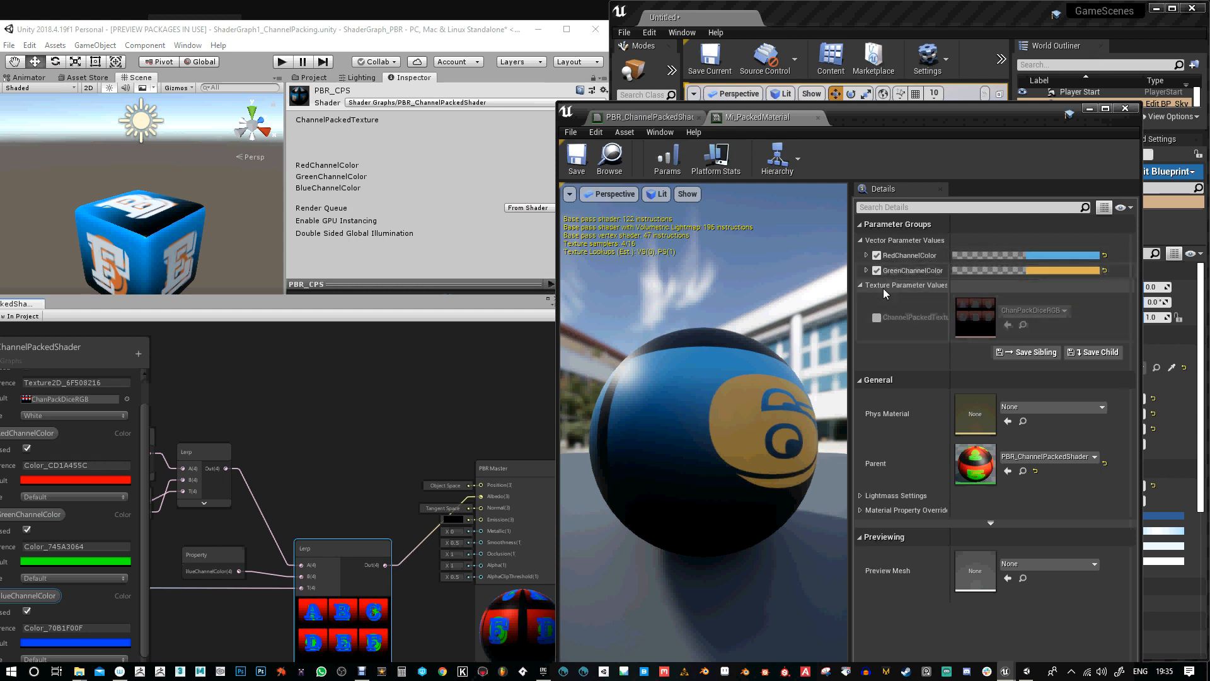
pyautogui.click(649, 117)
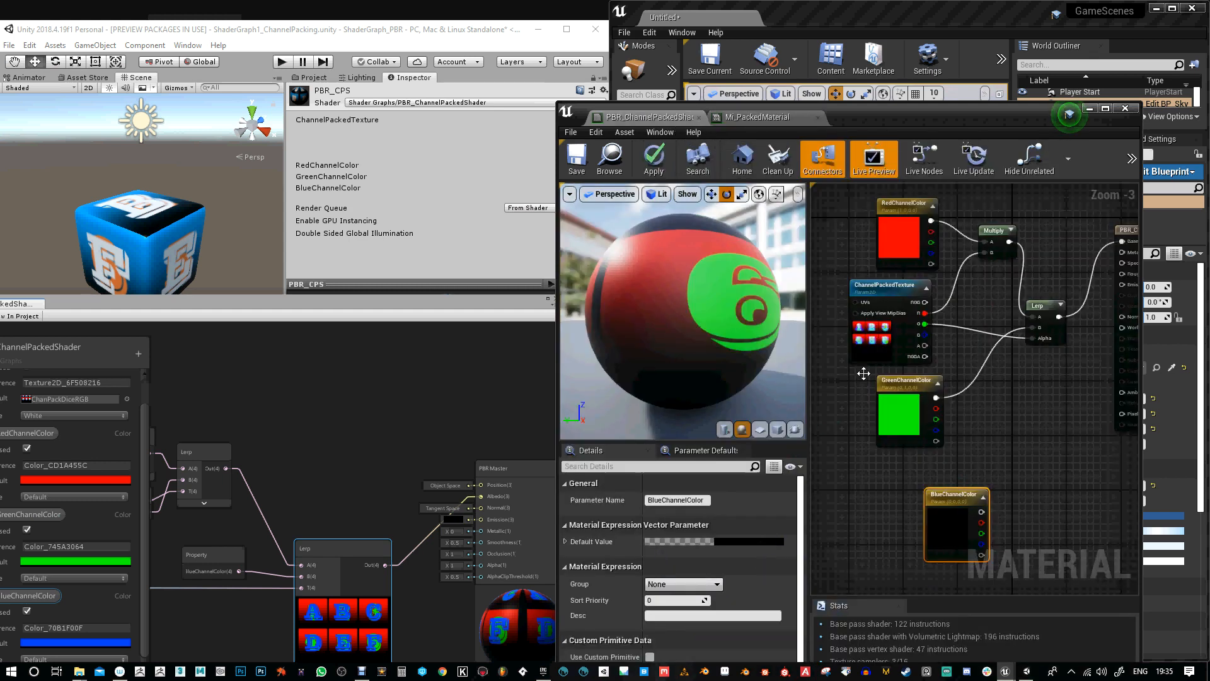
pyautogui.click(671, 600)
pyautogui.write('1')
pyautogui.press('Return')
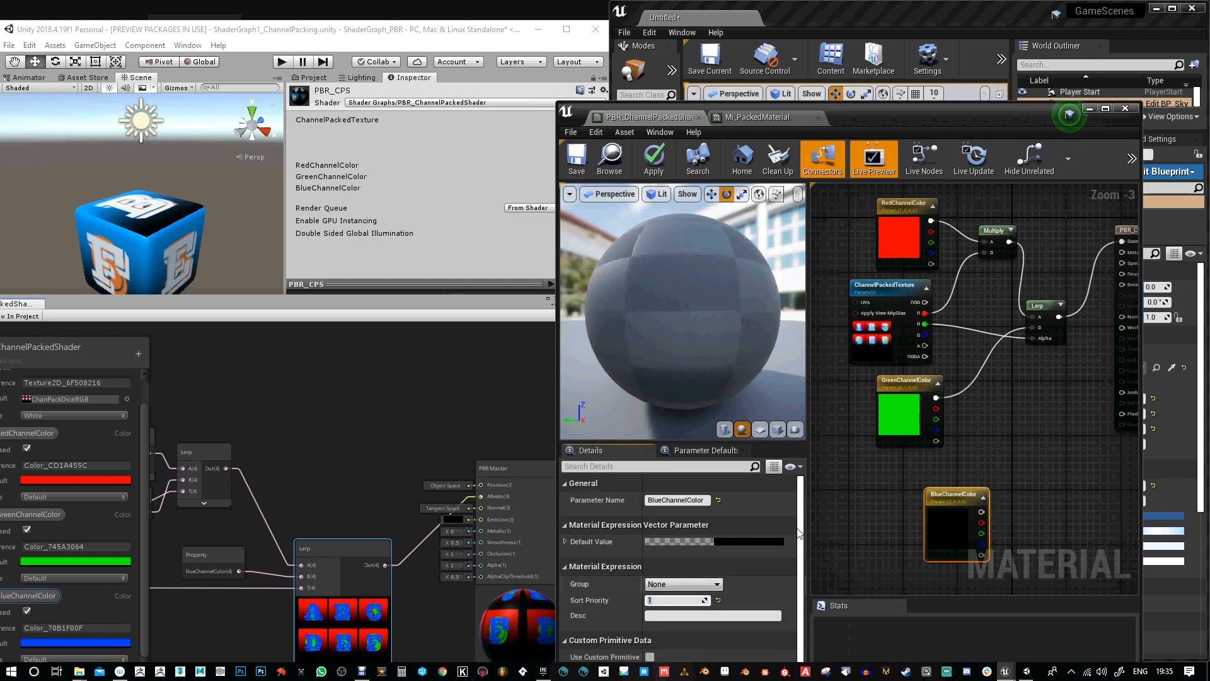
pyautogui.moveTo(914, 207); pyautogui.dragTo(905, 199)
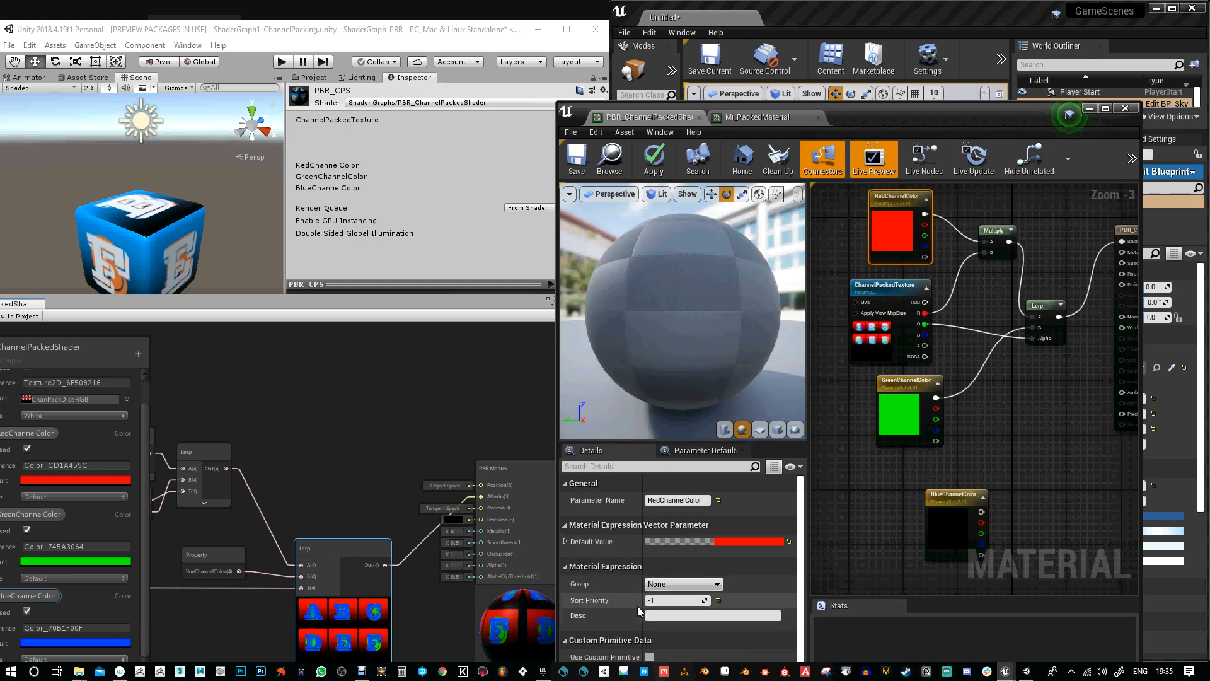
pyautogui.click(901, 409)
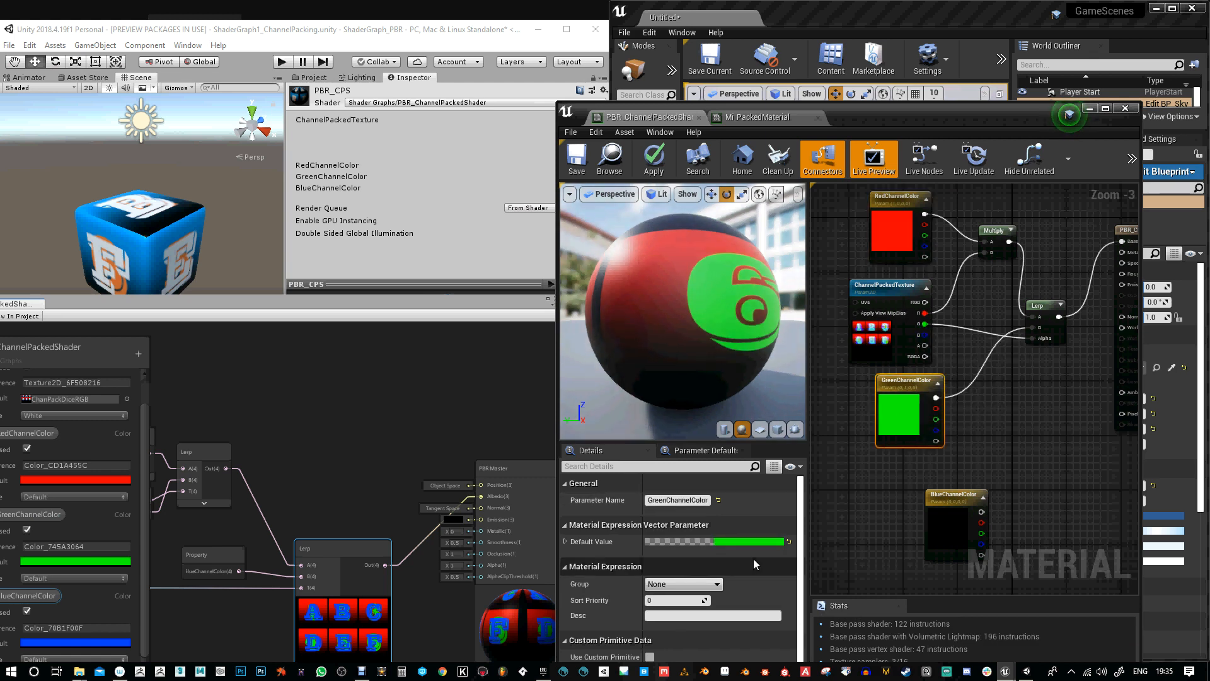
pyautogui.click(953, 526)
# Duplicate the existing Lerp node and place the copy just below the original
pyautogui.moveTo(1024, 478); pyautogui.dragTo(975, 472, button='right')
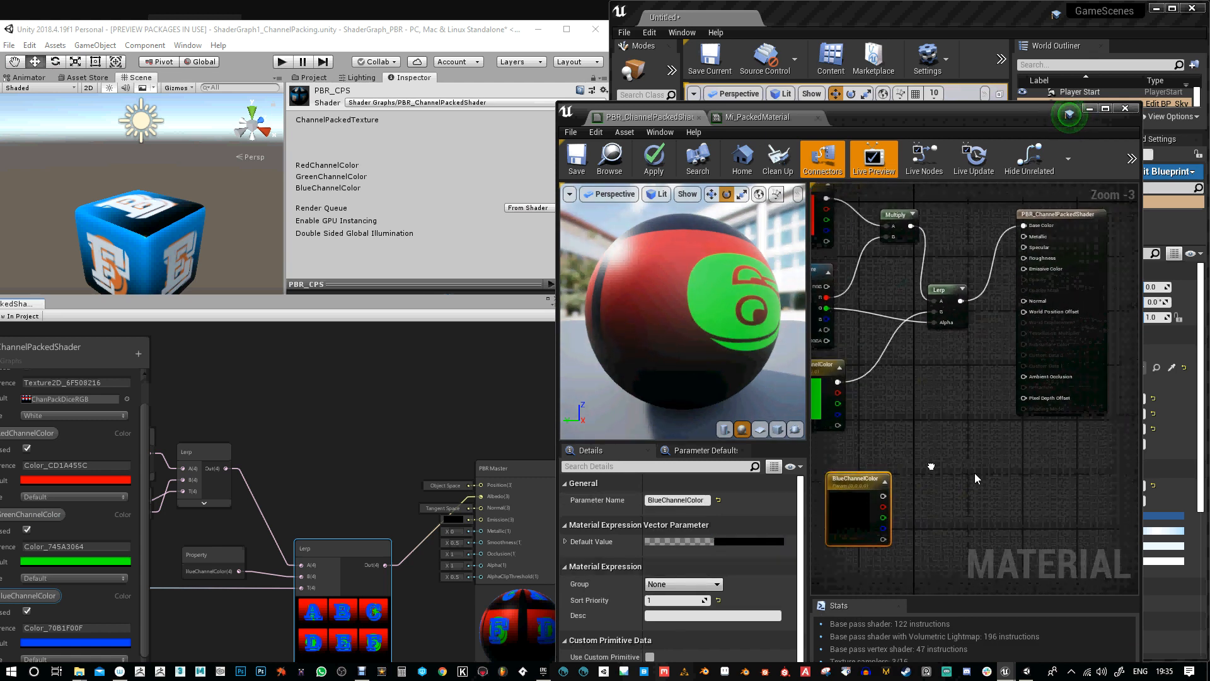
pyautogui.click(995, 377)
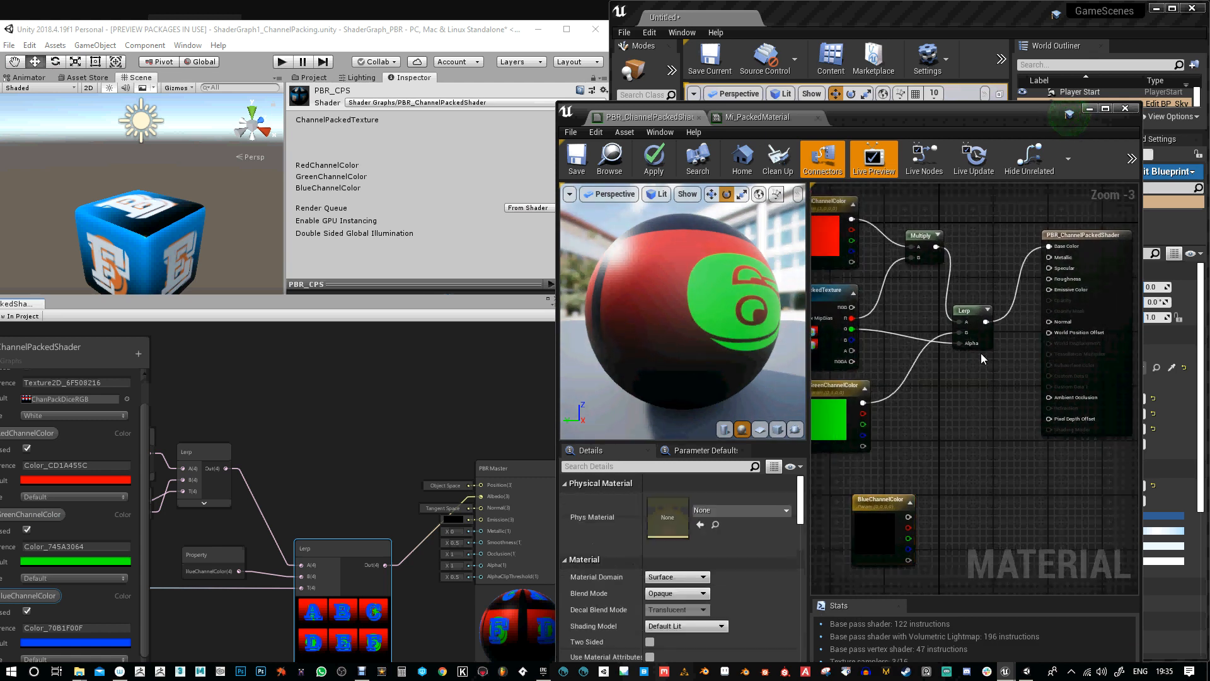
pyautogui.click(969, 313)
pyautogui.hotkey('ctrl', 'w')
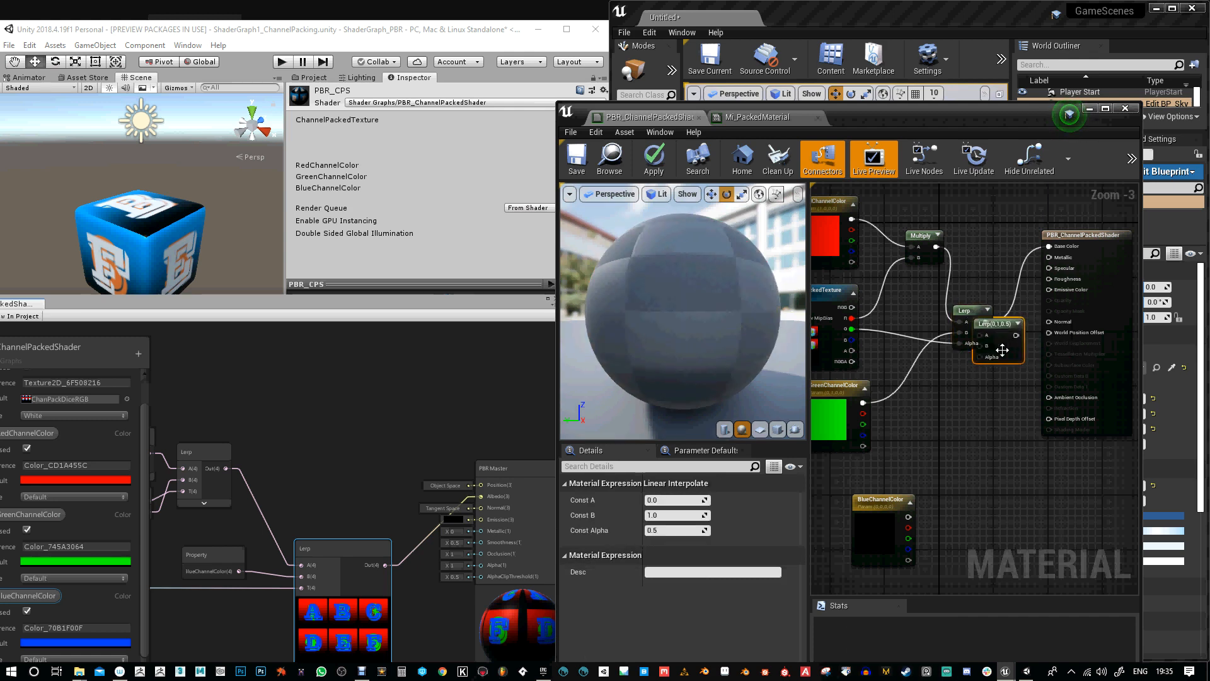
pyautogui.moveTo(1006, 379); pyautogui.dragTo(1003, 380)
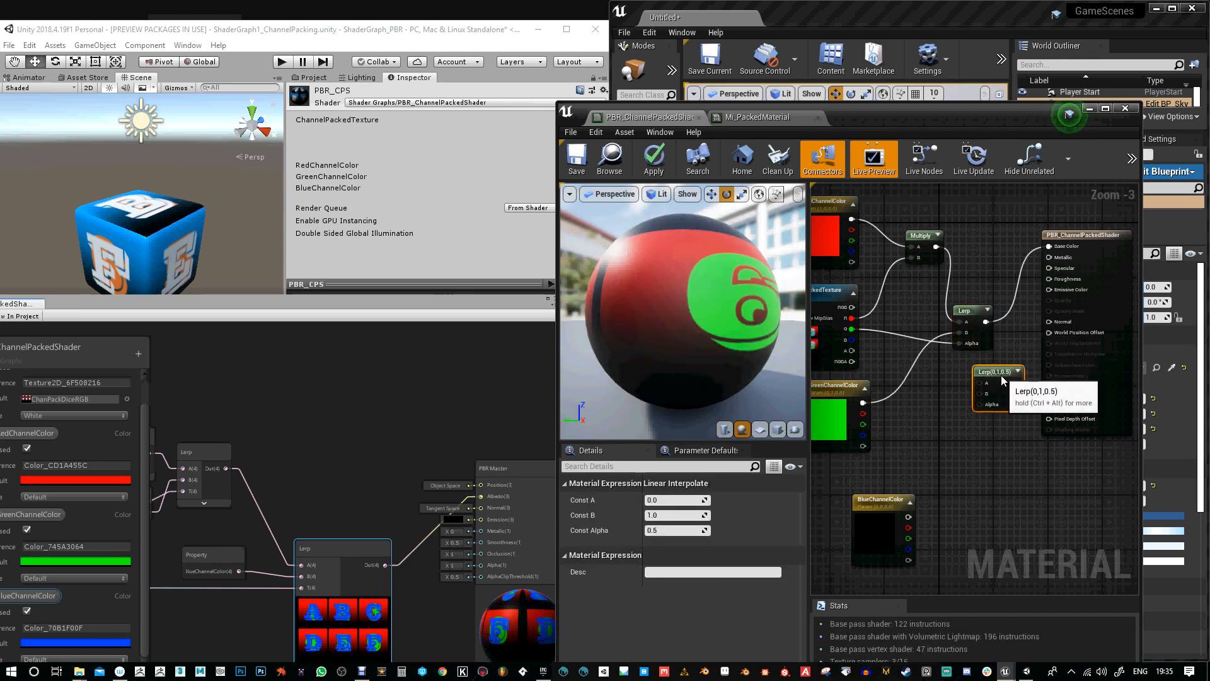
# Wire the first Lerp's output to the new Lerp's A, BlueChannelColor to B, and the texture's B channel to Alpha
pyautogui.moveTo(986, 322); pyautogui.dragTo(981, 383)
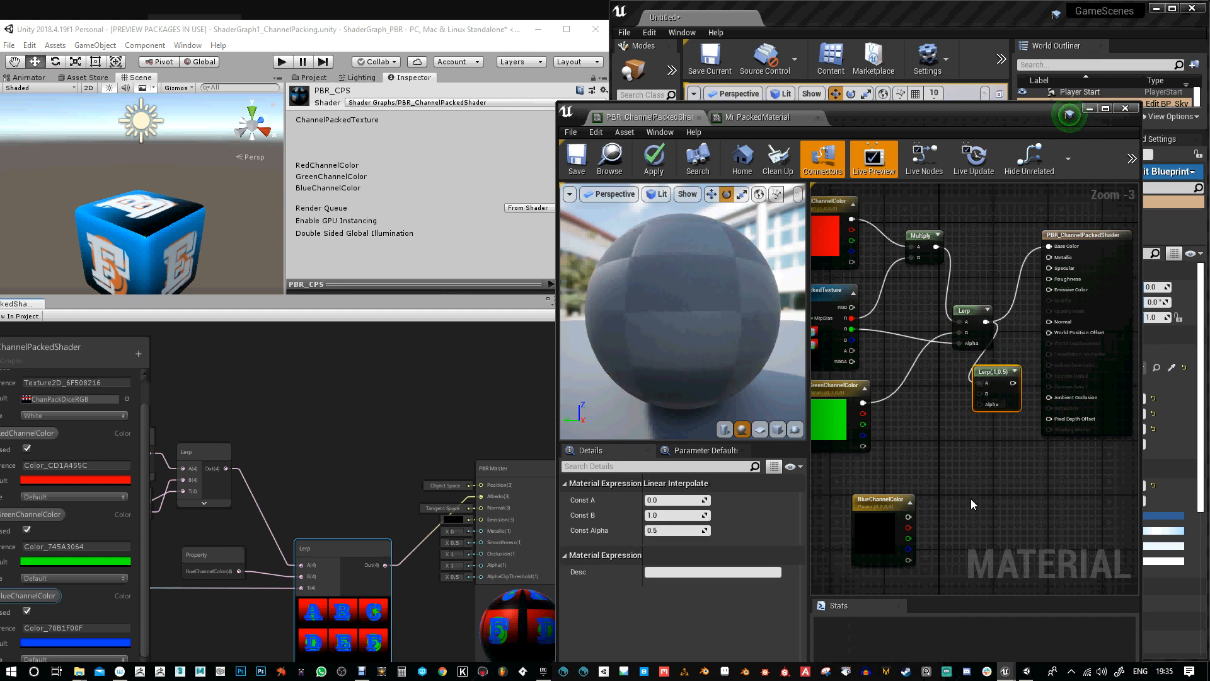
pyautogui.moveTo(909, 518); pyautogui.dragTo(980, 393)
pyautogui.moveTo(934, 372); pyautogui.dragTo(965, 371, button='right')
pyautogui.moveTo(884, 338); pyautogui.dragTo(1009, 402)
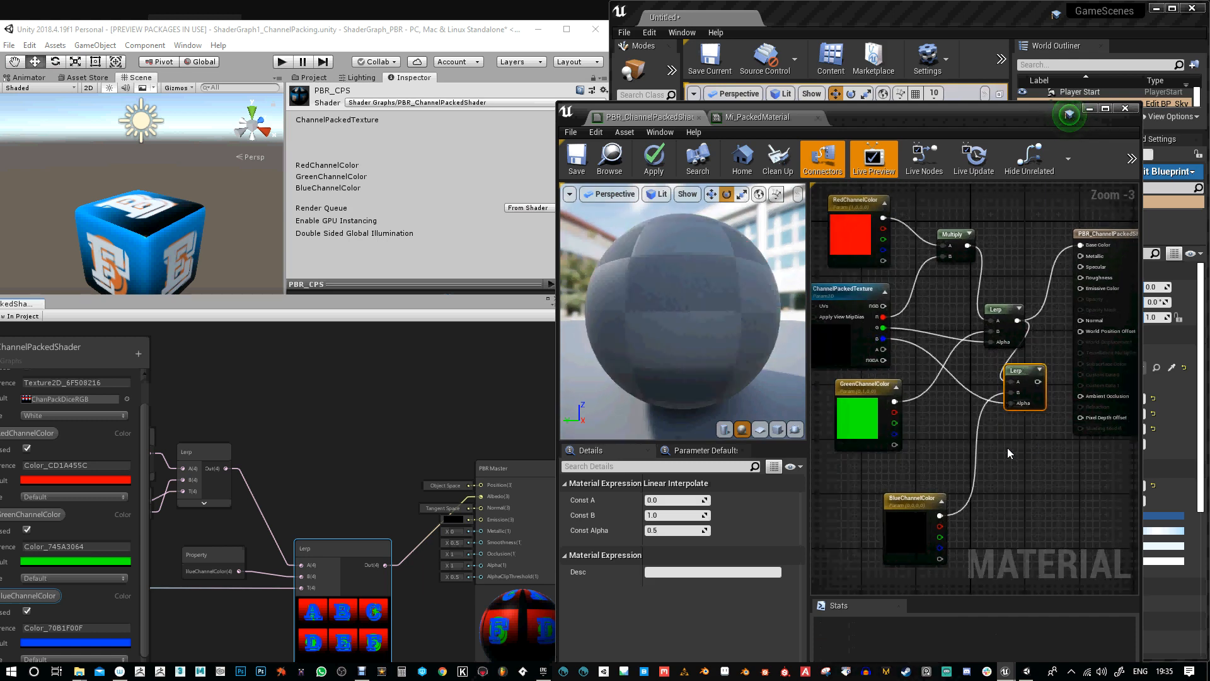
# Connect the new Lerp's output to Base Color and space out the Lerp and PBR_ChannelPackedShader result nodes
pyautogui.moveTo(1008, 448); pyautogui.dragTo(915, 475, button='right')
pyautogui.moveTo(948, 411); pyautogui.dragTo(997, 329)
pyautogui.moveTo(986, 279); pyautogui.dragTo(1089, 417)
pyautogui.moveTo(923, 402); pyautogui.dragTo(963, 396)
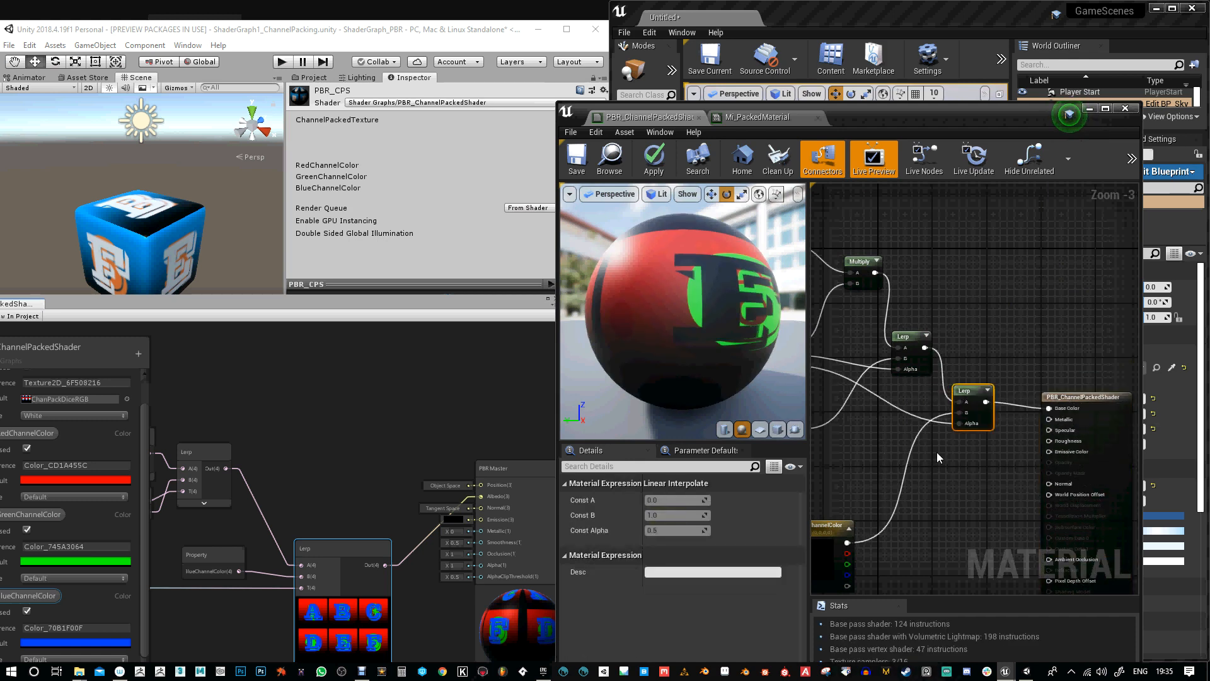
# Set the BlueChannelColor parameter's default value to pure blue (hex 0000FF00)
pyautogui.moveTo(936, 452); pyautogui.dragTo(1069, 361, button='right')
pyautogui.click(929, 419)
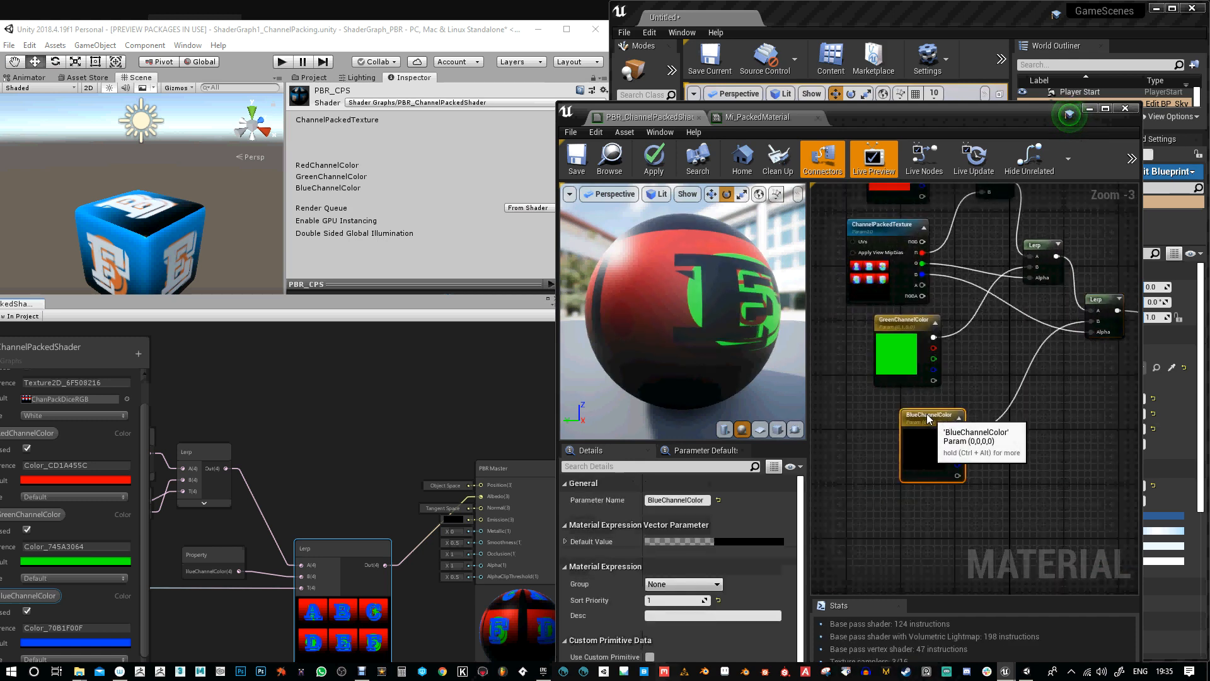
pyautogui.click(741, 541)
pyautogui.click(788, 380)
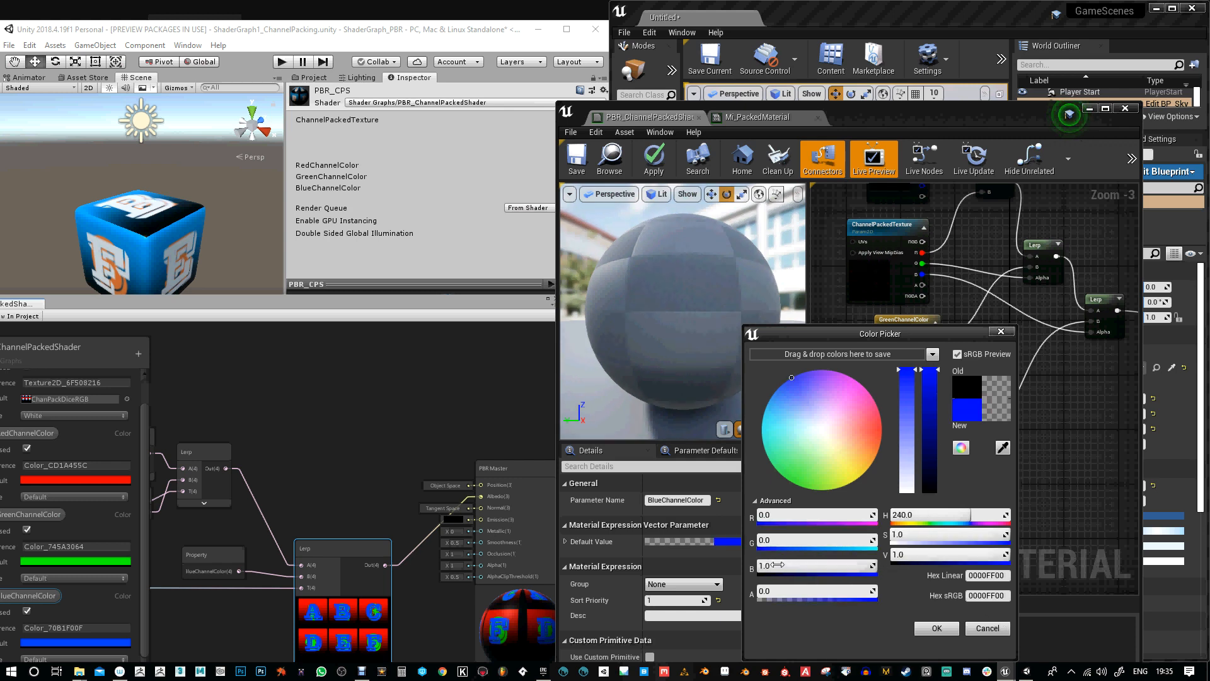
pyautogui.click(931, 626)
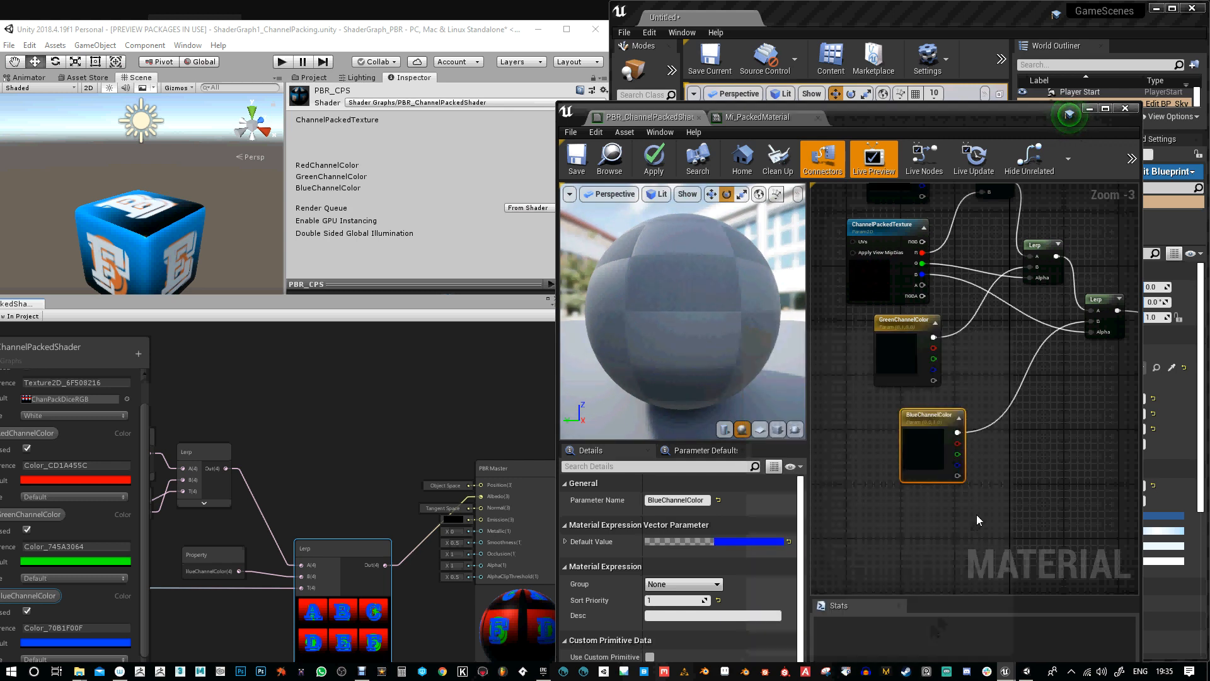
# Save the material, uncover the scene viewports by moving the editor windows down, and bring up MI_PackedMaterial
pyautogui.moveTo(977, 514); pyautogui.dragTo(977, 544, button='right')
pyautogui.click(574, 165)
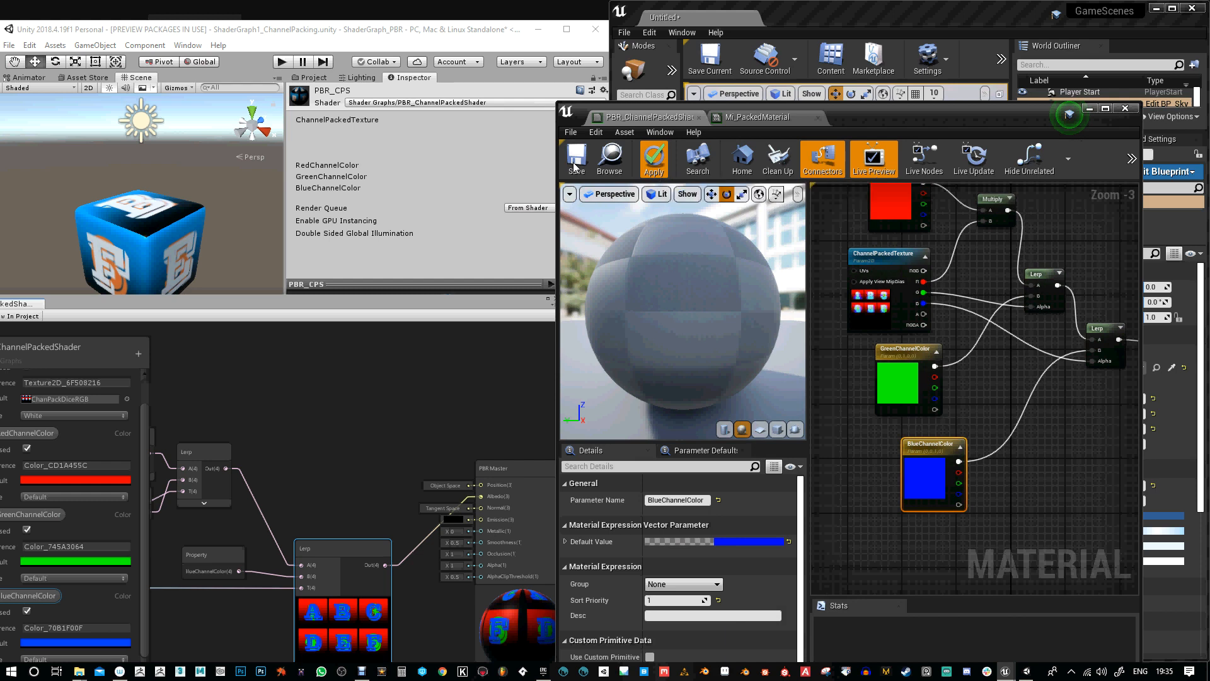
pyautogui.click(574, 165)
pyautogui.moveTo(907, 124); pyautogui.dragTo(913, 344)
pyautogui.moveTo(486, 307); pyautogui.dragTo(491, 353)
pyautogui.click(813, 350)
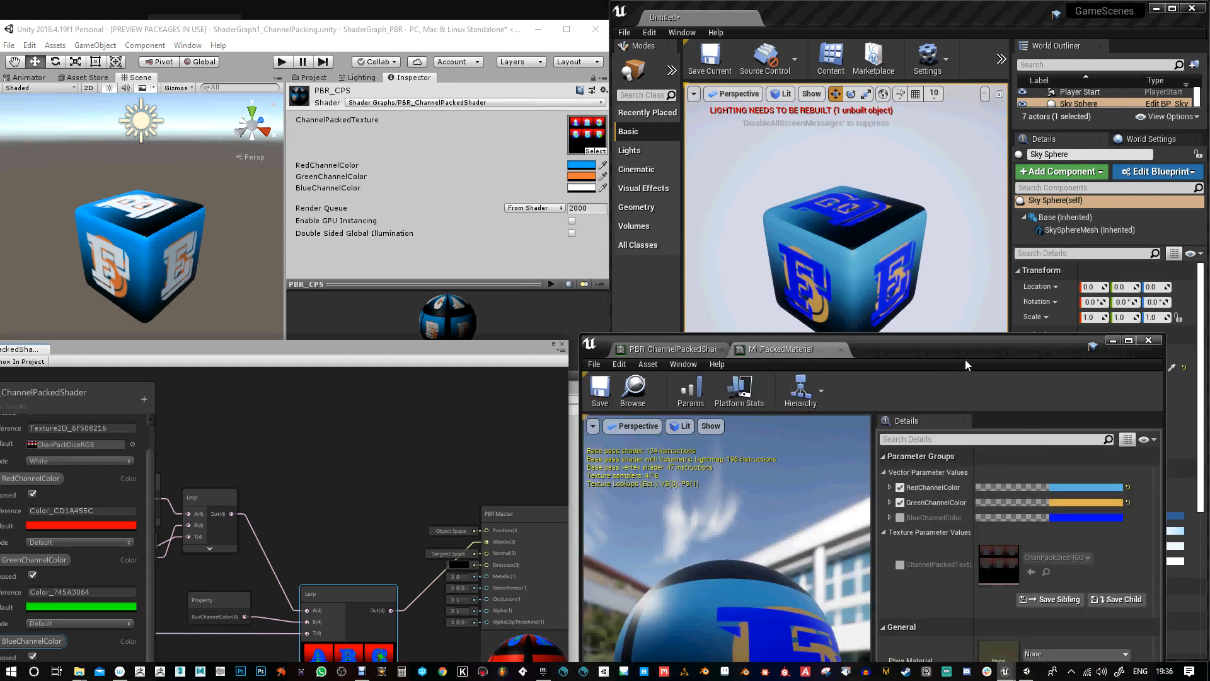
pyautogui.moveTo(943, 346); pyautogui.dragTo(943, 334)
# Enable the BlueChannelColor override in MI_PackedMaterial and set it to a near-white colour
pyautogui.click(898, 507)
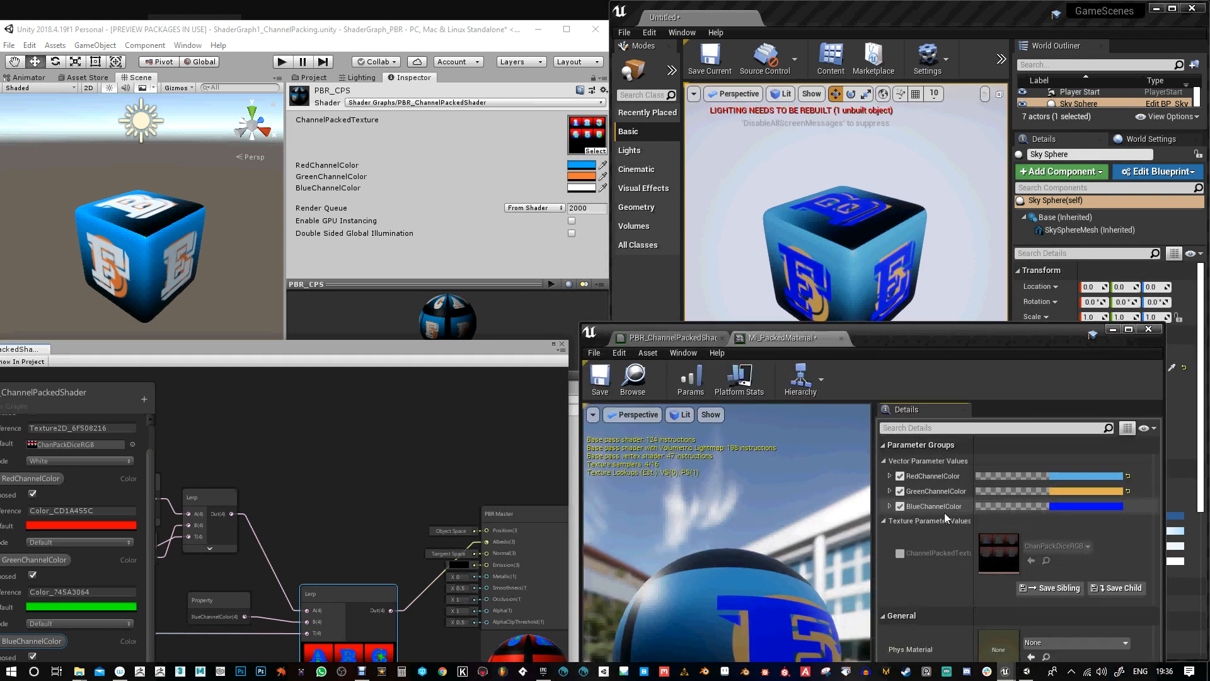
pyautogui.click(1072, 506)
pyautogui.moveTo(909, 393); pyautogui.dragTo(878, 433)
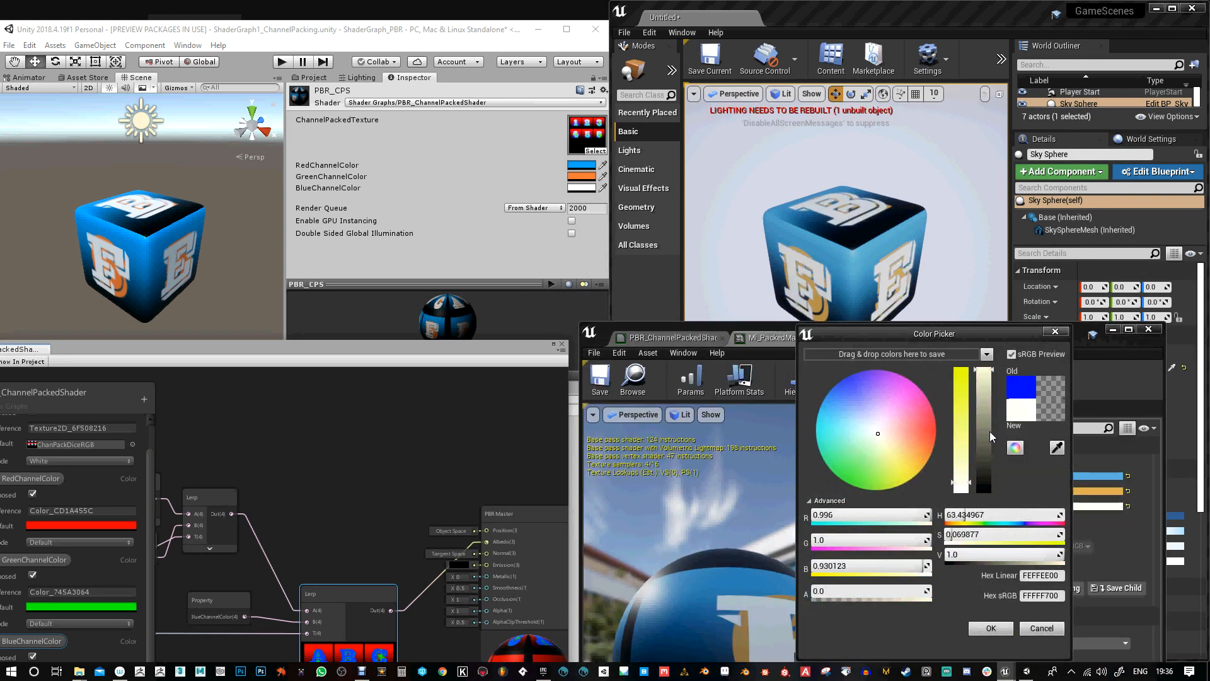
pyautogui.click(991, 628)
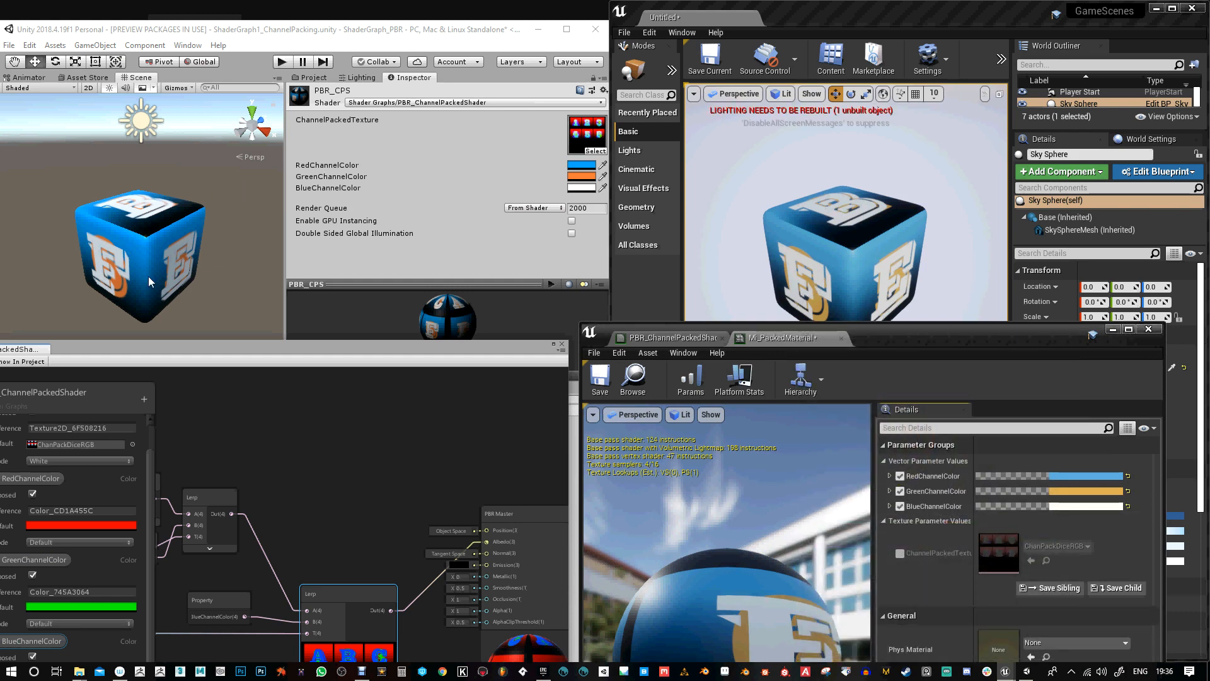
# Switch to Unity's PBR_ChannelPackedShader graph and examine the Sample Texture 2D node's channel connections
pyautogui.moveTo(427, 347); pyautogui.dragTo(502, 213)
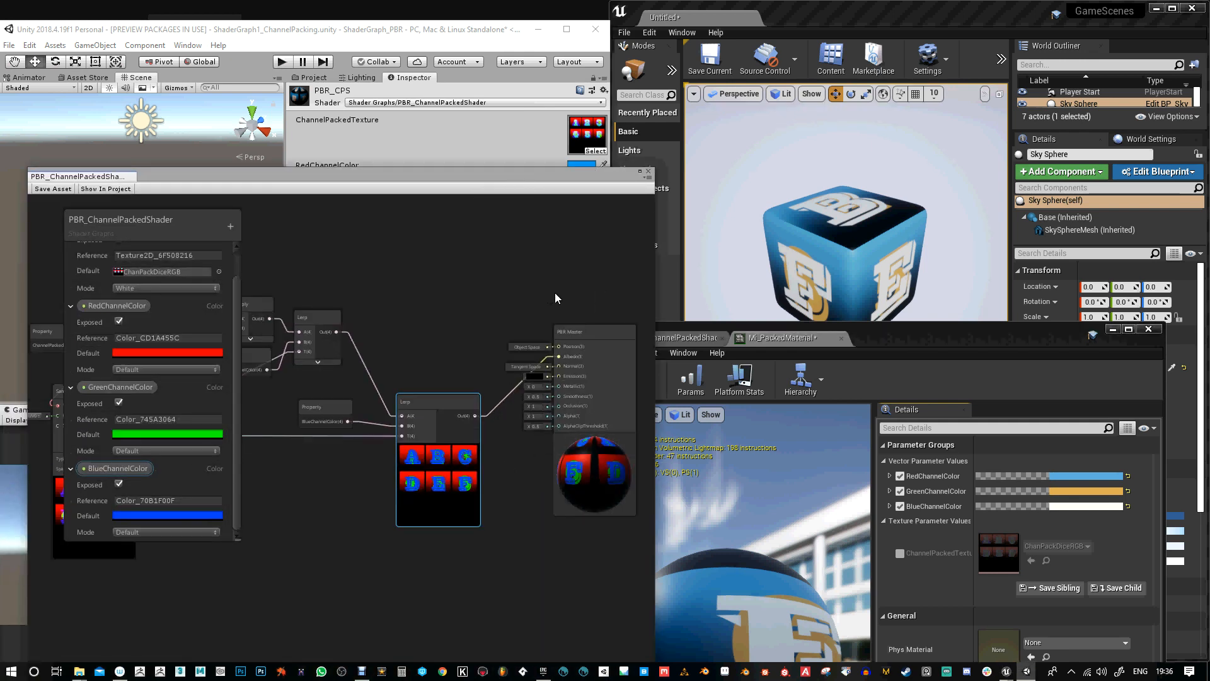
pyautogui.rightClick(498, 278)
pyautogui.click(298, 259)
pyautogui.moveTo(297, 257); pyautogui.dragTo(514, 240, button='middle')
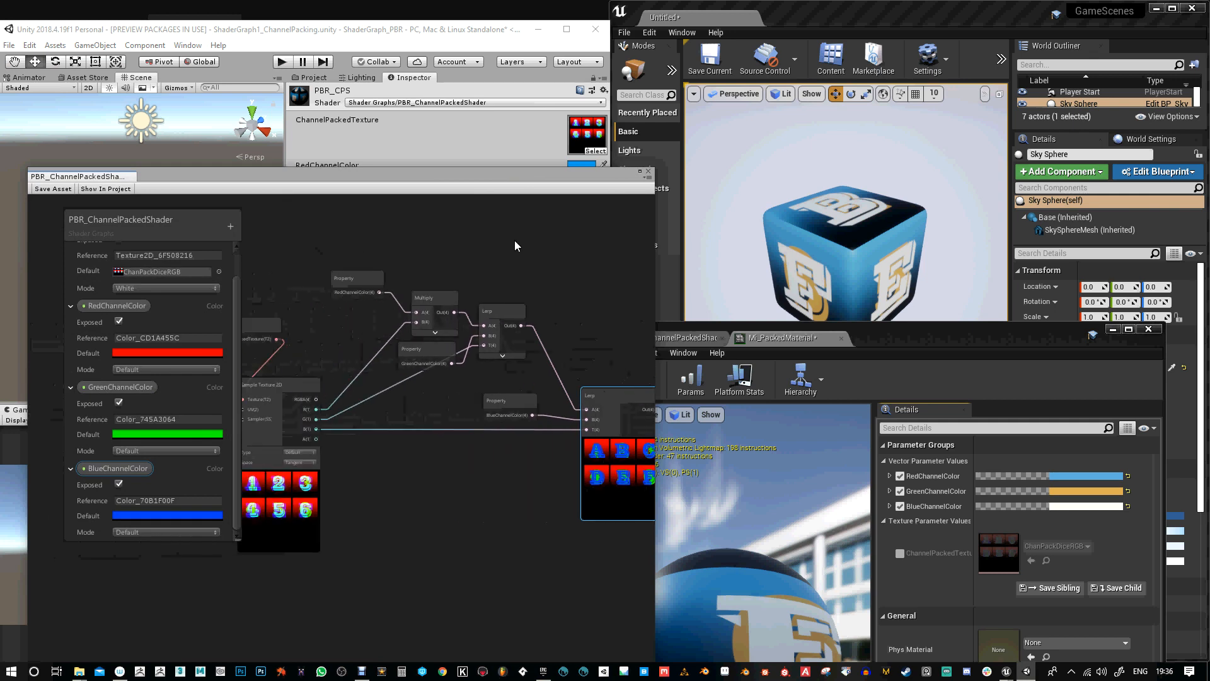
pyautogui.scroll(1, 402, 449)
pyautogui.scroll(2, 331, 404)
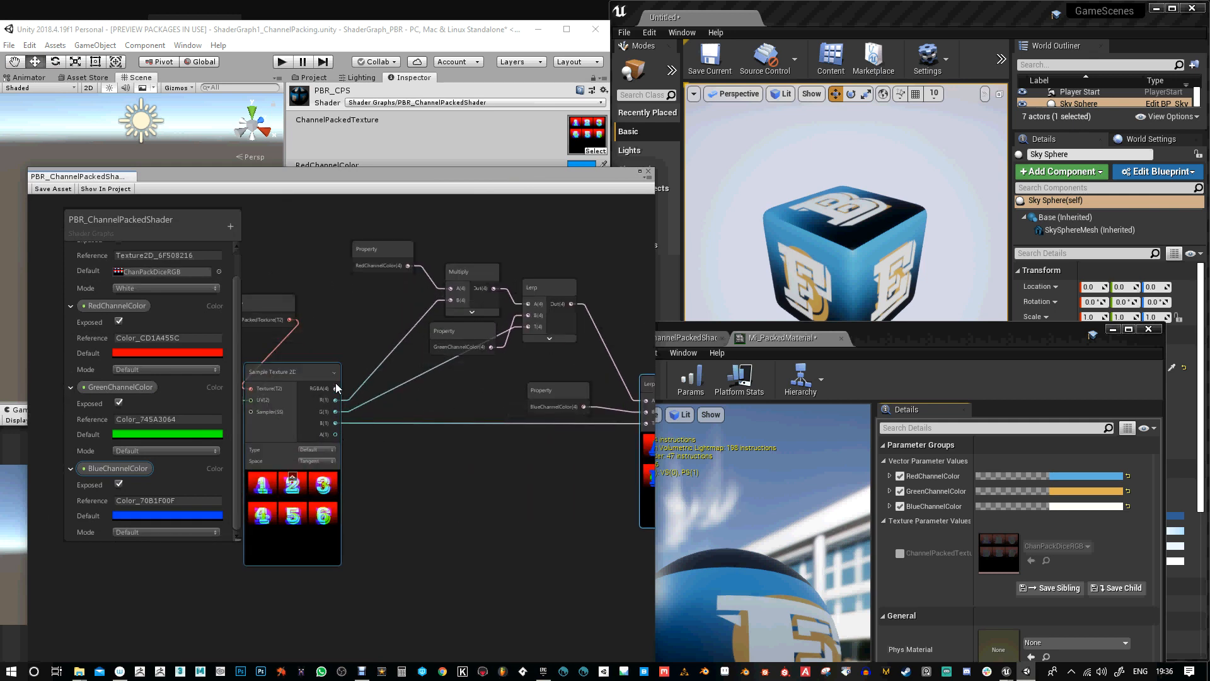
pyautogui.click(393, 448)
pyautogui.moveTo(393, 449); pyautogui.dragTo(353, 450, button='middle')
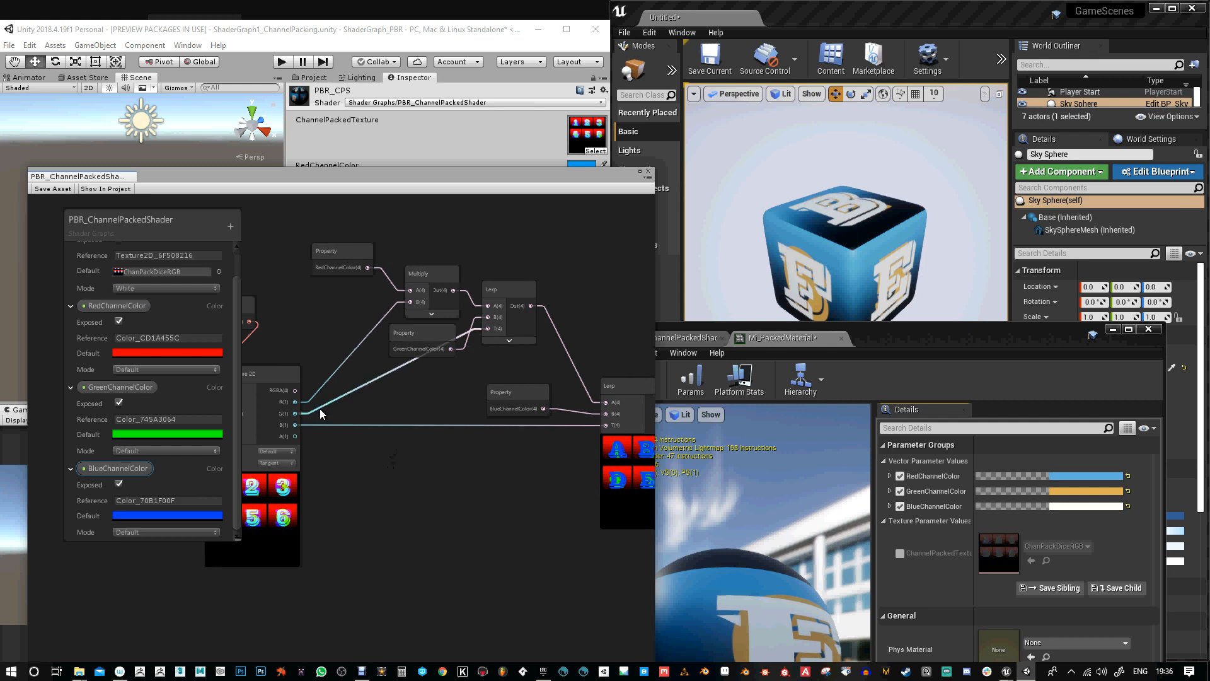
# Add a Multiply node below the BlueChannelColor property and connect the texture's G channel to its A input
pyautogui.rightClick(417, 452)
pyautogui.click(463, 460)
pyautogui.write('mu')
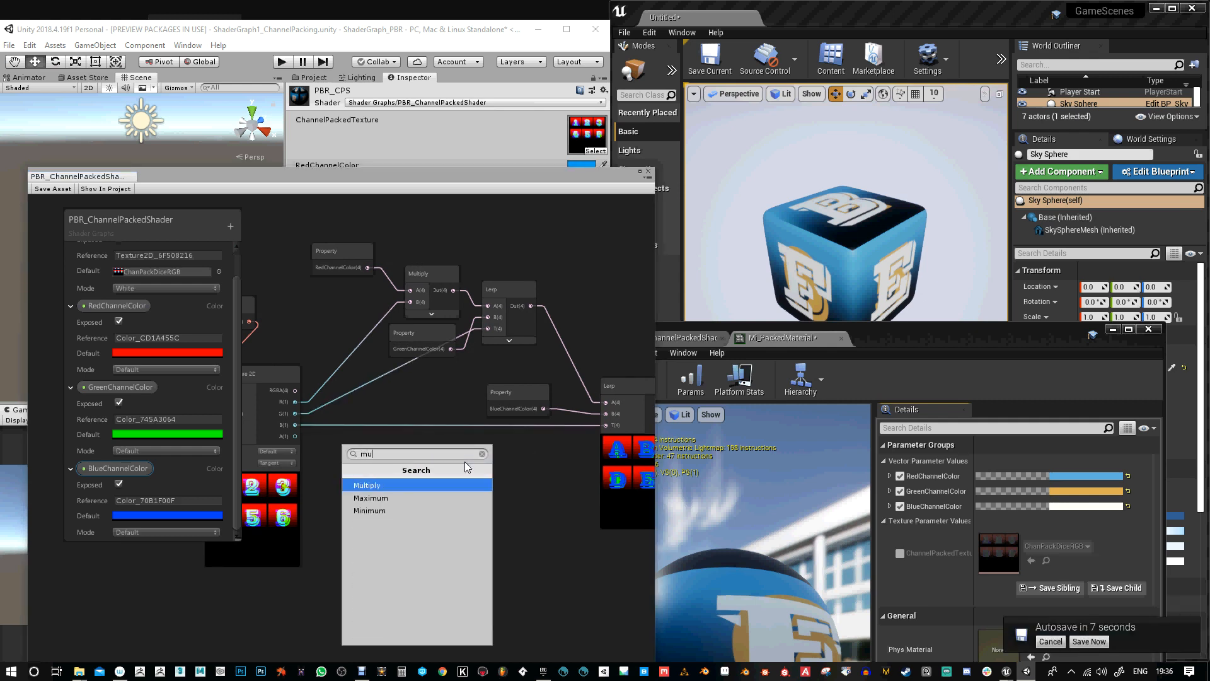
pyautogui.write('lt')
pyautogui.click(435, 485)
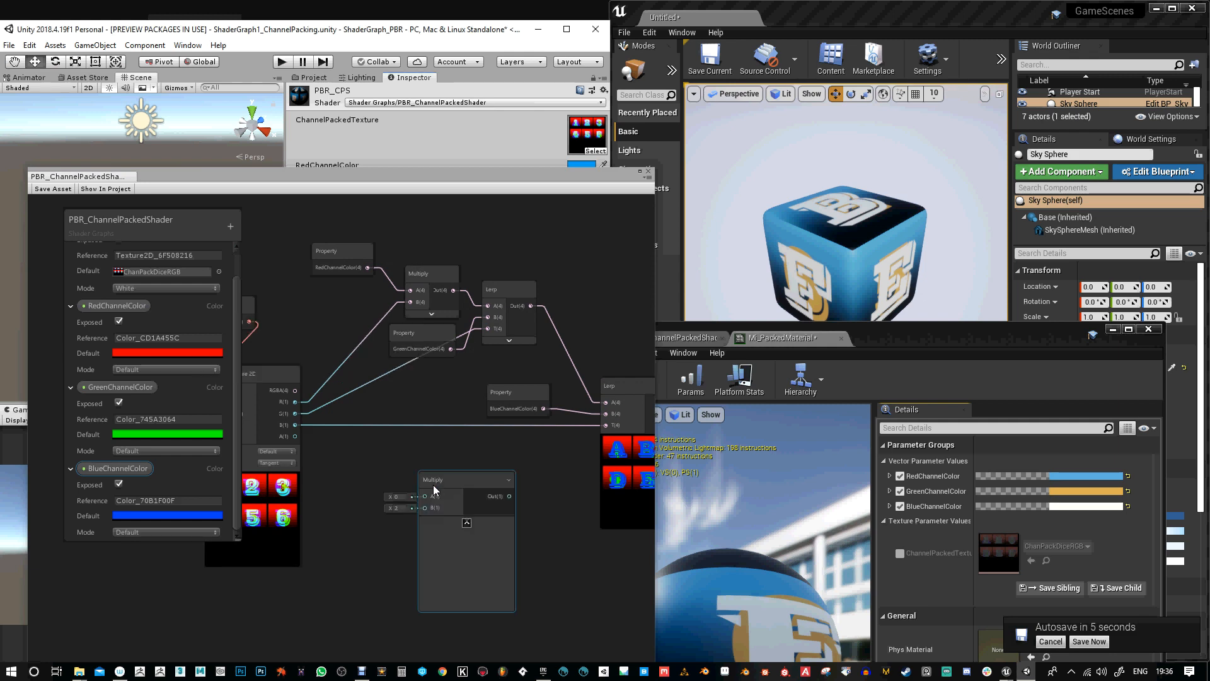
pyautogui.moveTo(295, 413); pyautogui.dragTo(494, 460)
pyautogui.scroll(1, 391, 502)
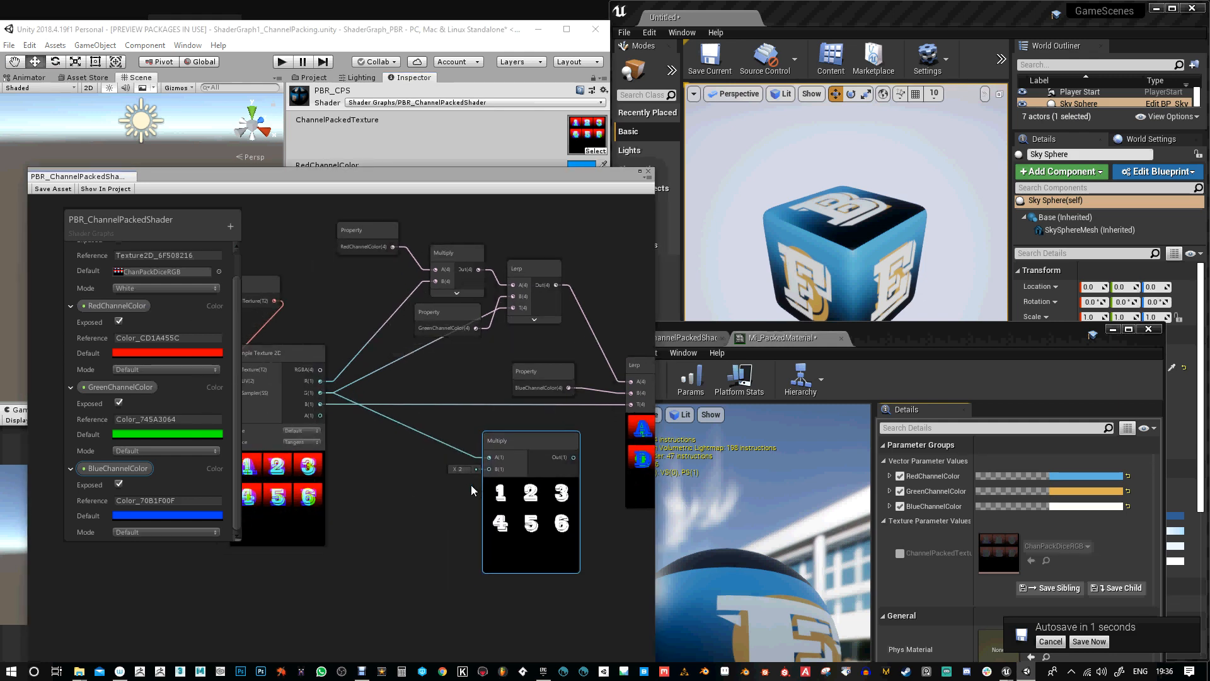
pyautogui.scroll(2, 236, 303)
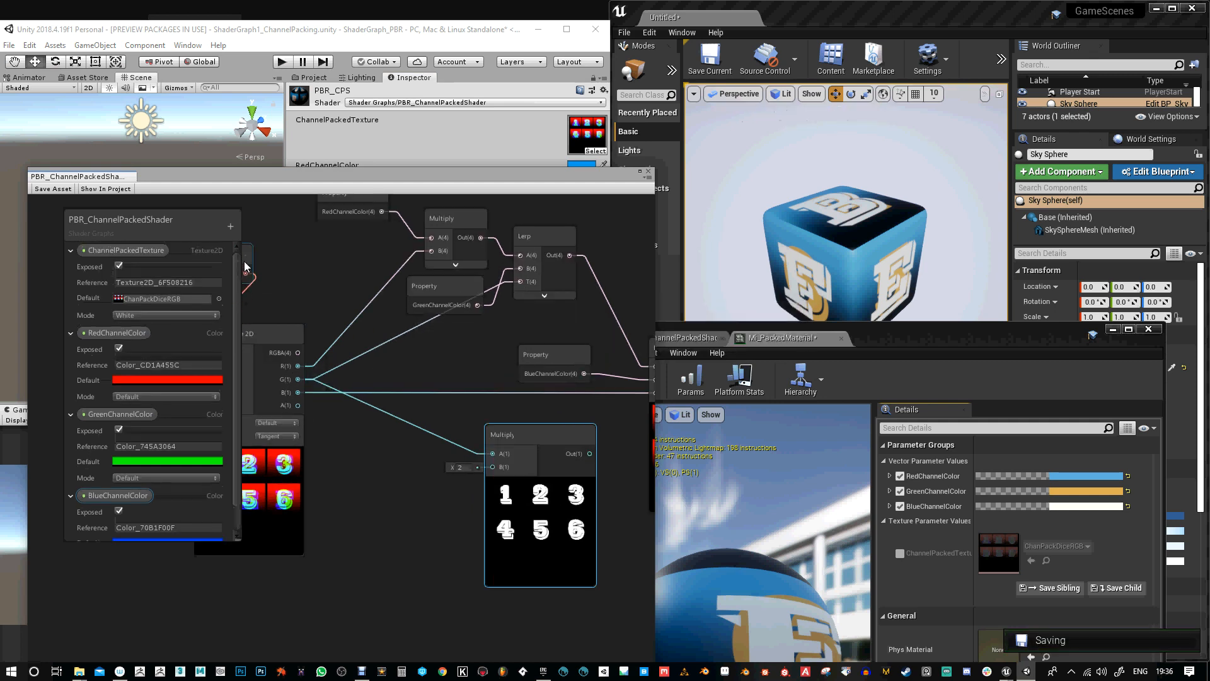
# Add a Vector1 property to the shader graph and name it GreenChannelAmount
pyautogui.click(230, 226)
pyautogui.click(263, 240)
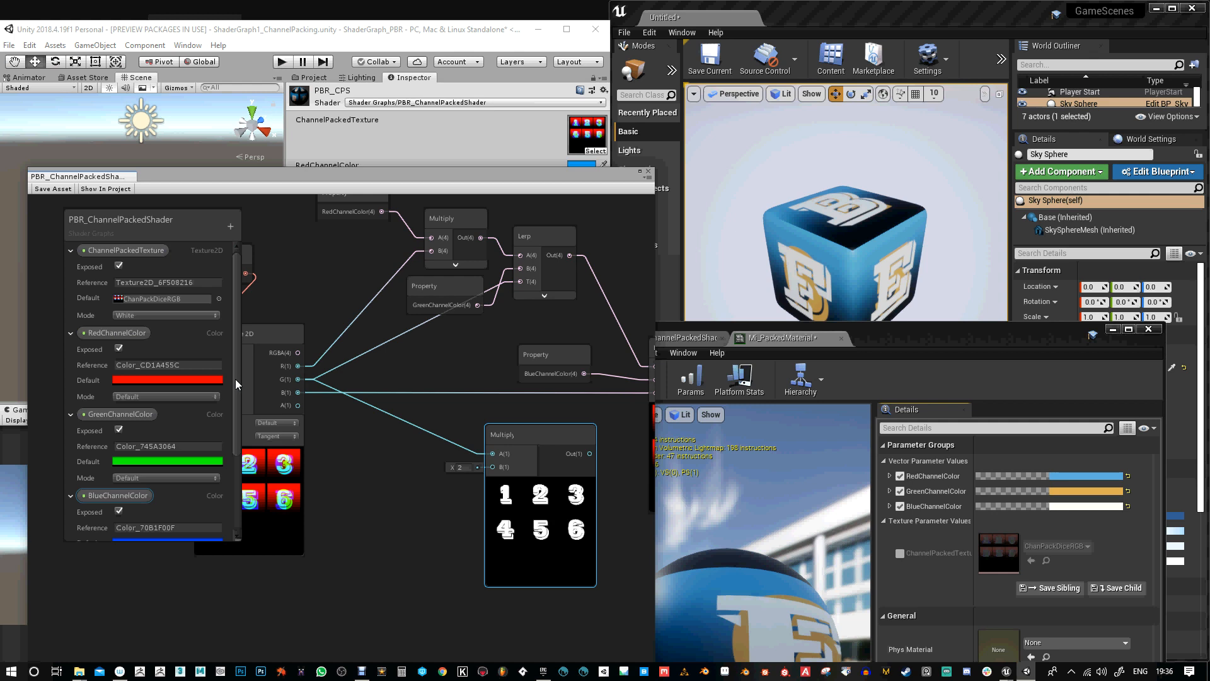
pyautogui.moveTo(236, 379); pyautogui.dragTo(241, 468)
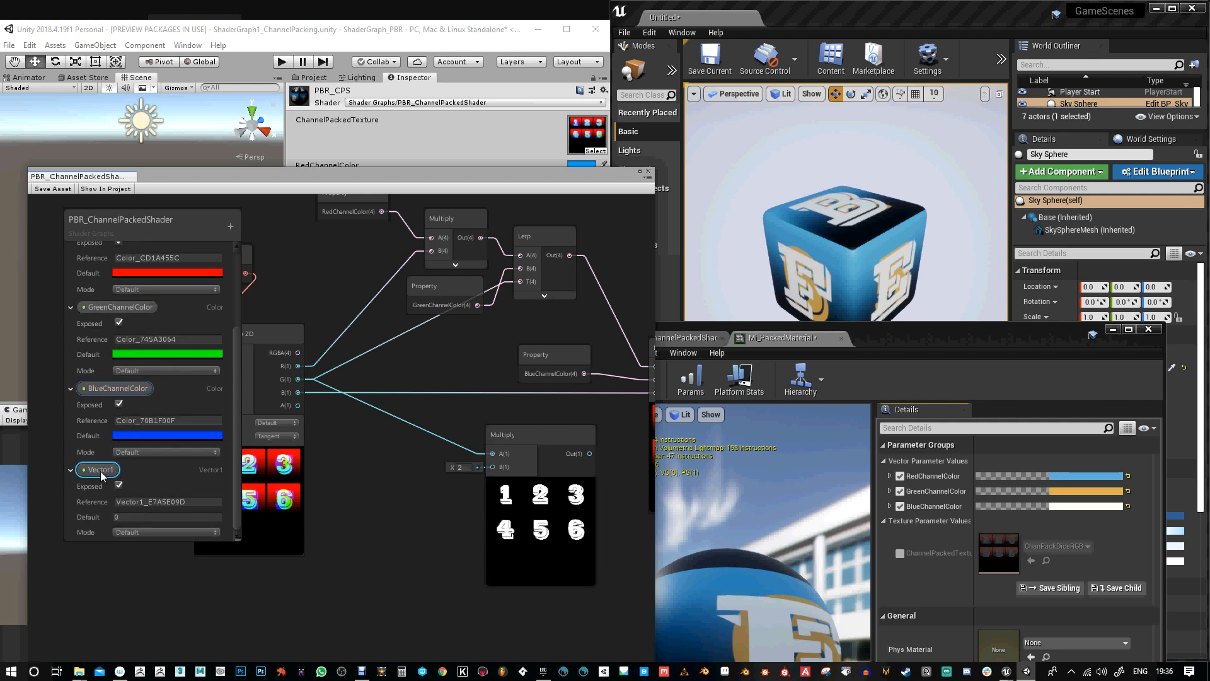
pyautogui.doubleClick(101, 471)
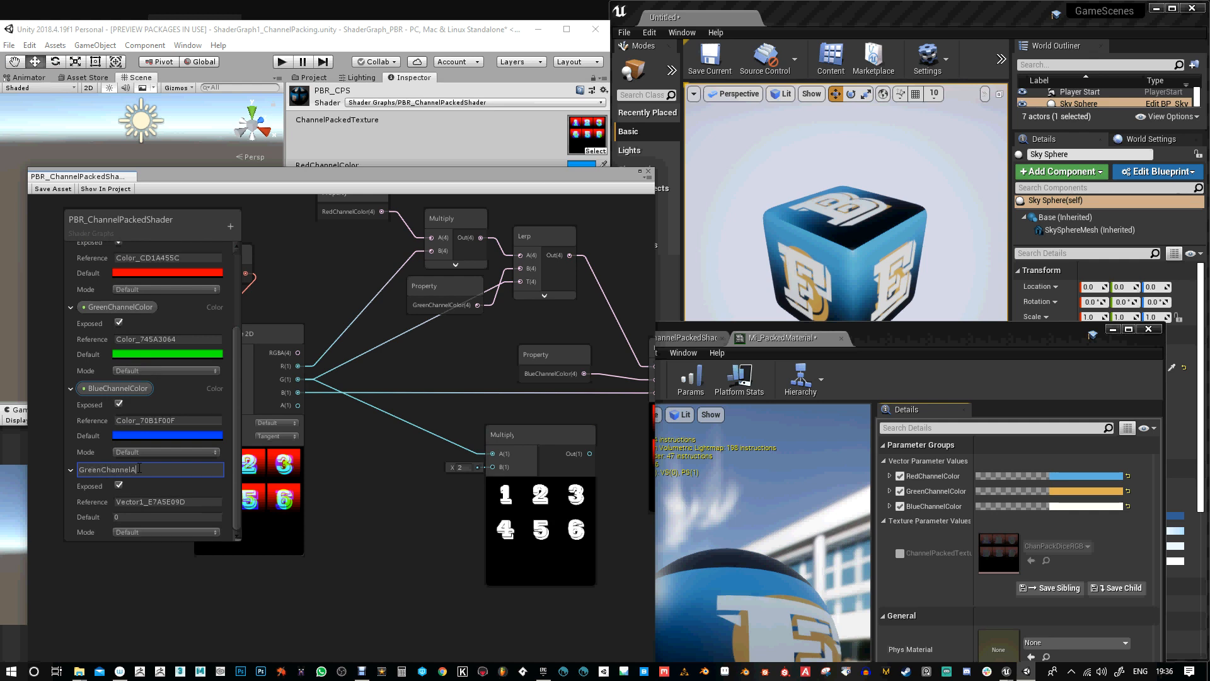
pyautogui.press('Return')
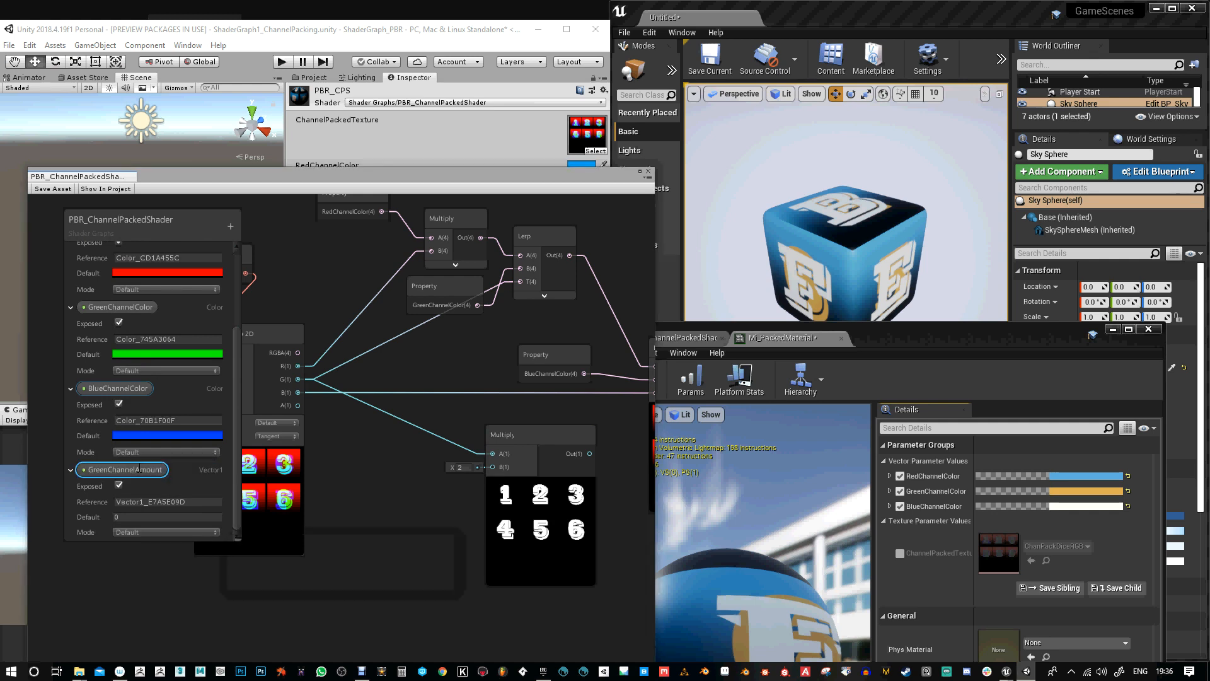
# Set the GreenChannelAmount property's default to 1 and its mode to Slider
pyautogui.click(133, 516)
pyautogui.write('1')
pyautogui.click(163, 533)
pyautogui.click(142, 556)
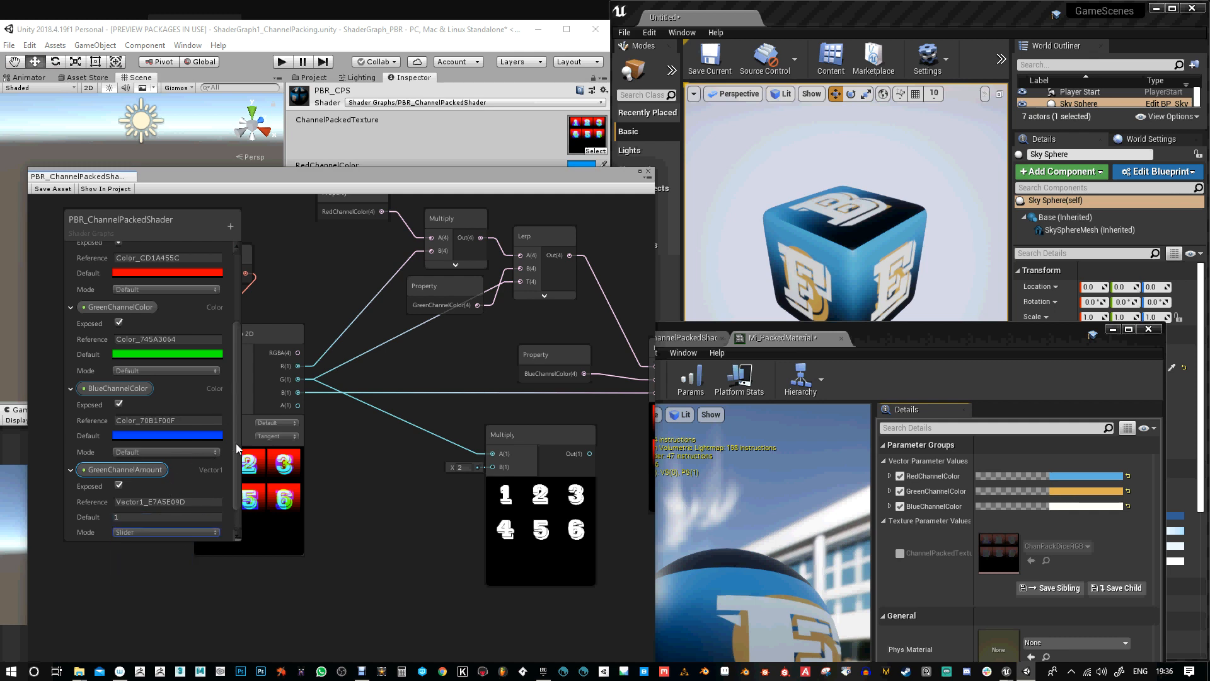
pyautogui.scroll(-2, 237, 449)
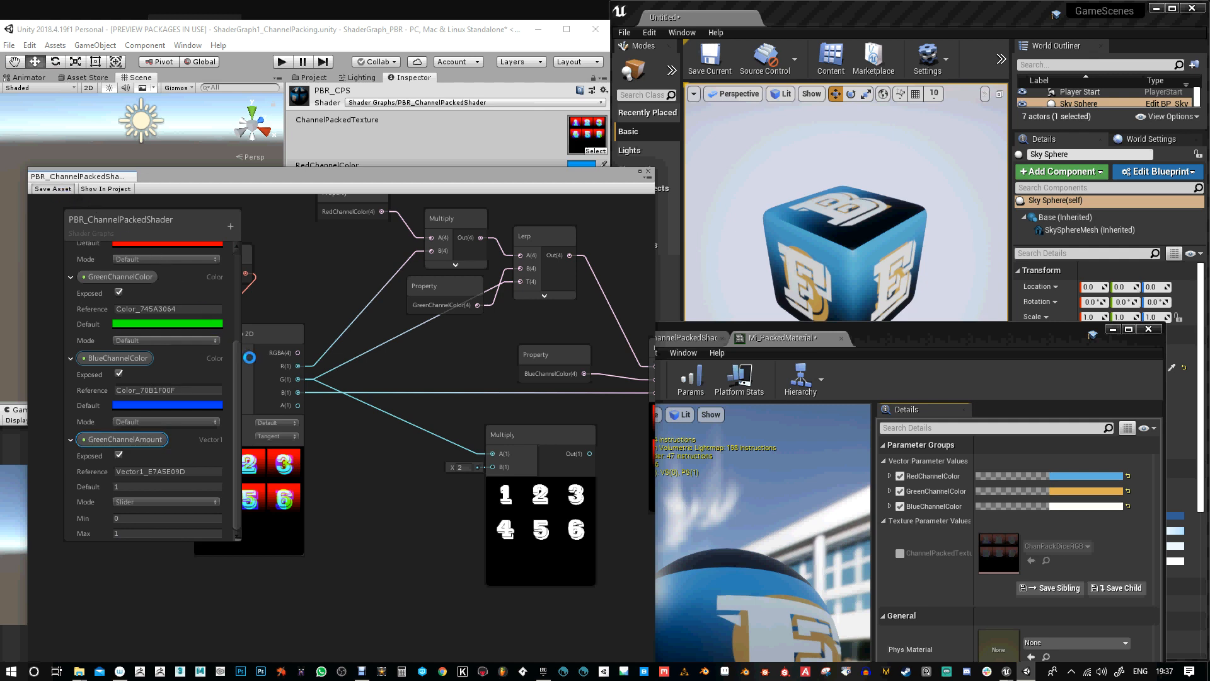
# Place the GreenChannelAmount property beside the lower Multiply node and connect it to the node's B input
pyautogui.moveTo(126, 440); pyautogui.dragTo(382, 510)
pyautogui.moveTo(459, 541); pyautogui.dragTo(493, 467)
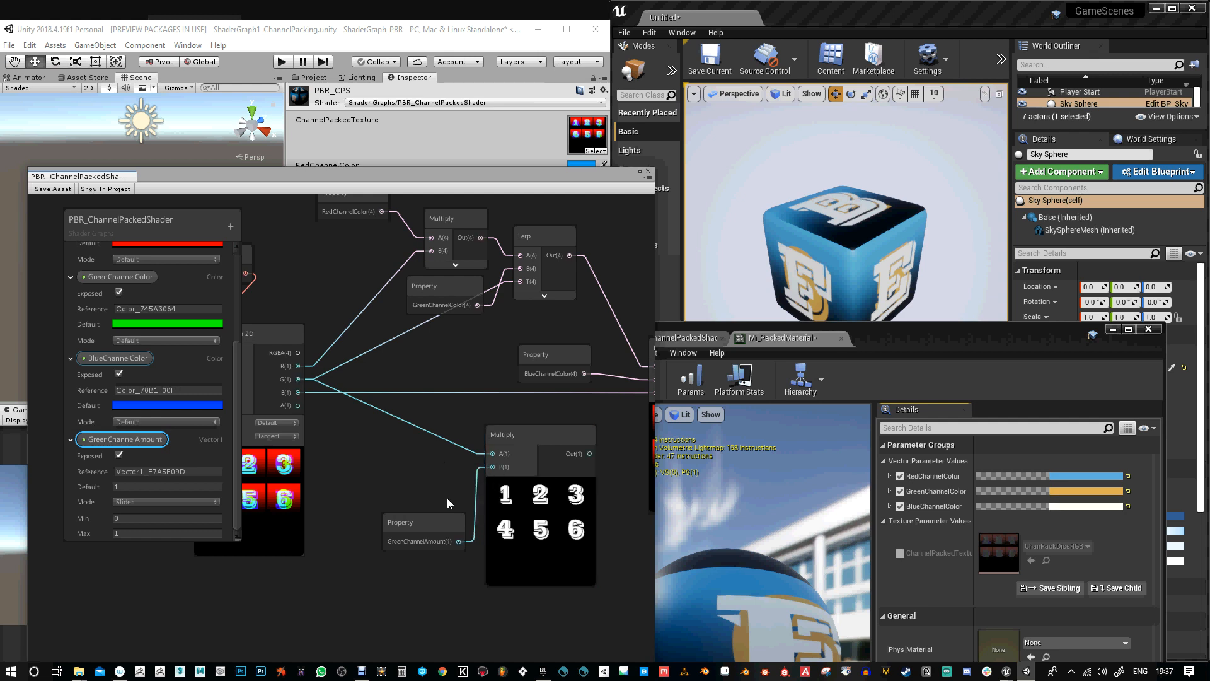
pyautogui.moveTo(429, 519); pyautogui.dragTo(376, 464)
# Try GreenChannelAmount defaults of 0 and 0.5 to test the Multiply preview
pyautogui.click(139, 489)
pyautogui.write('0')
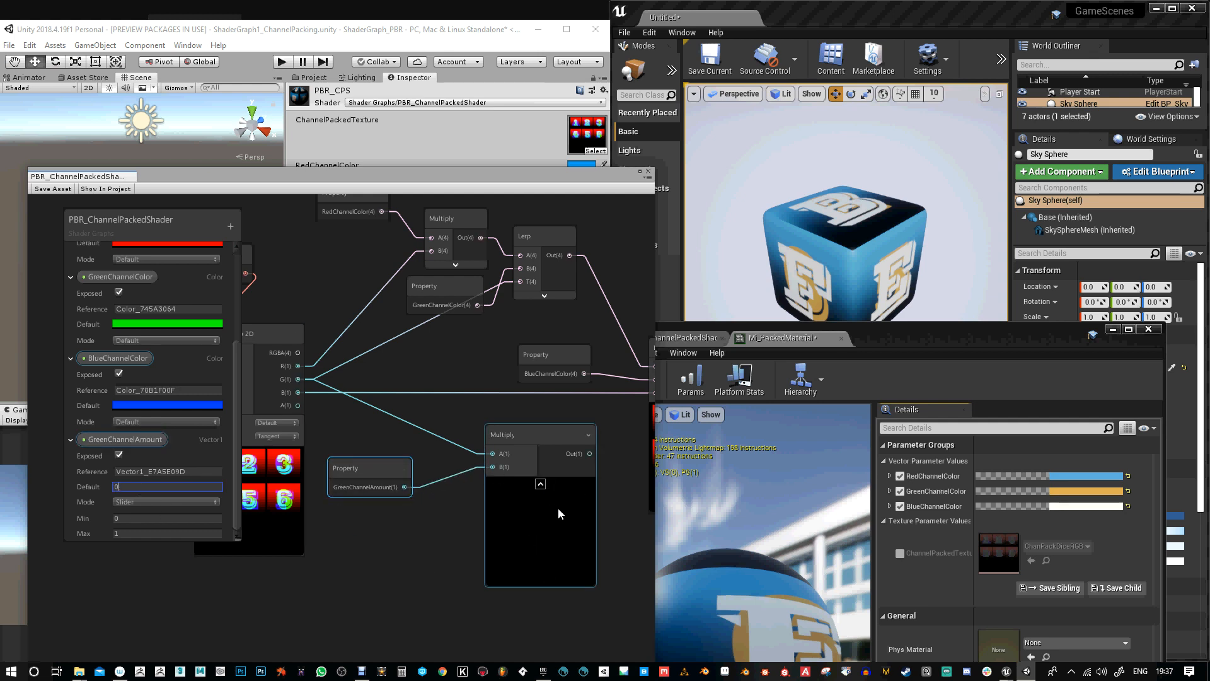
pyautogui.write('.')
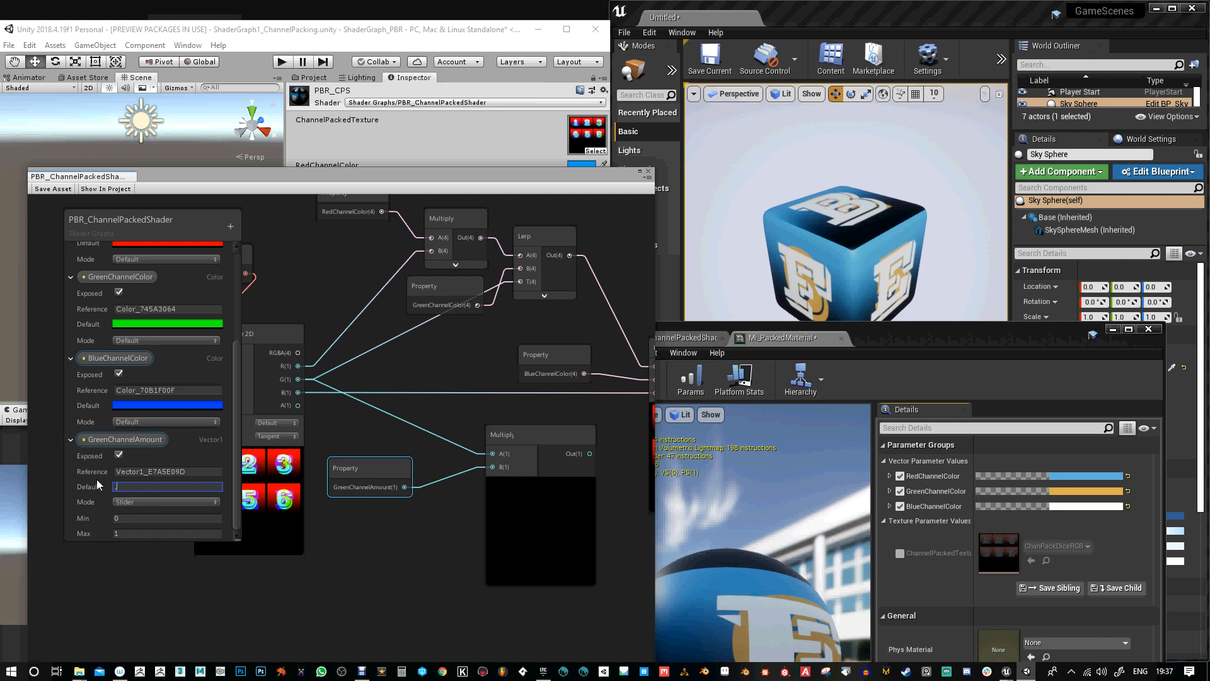
pyautogui.write('5')
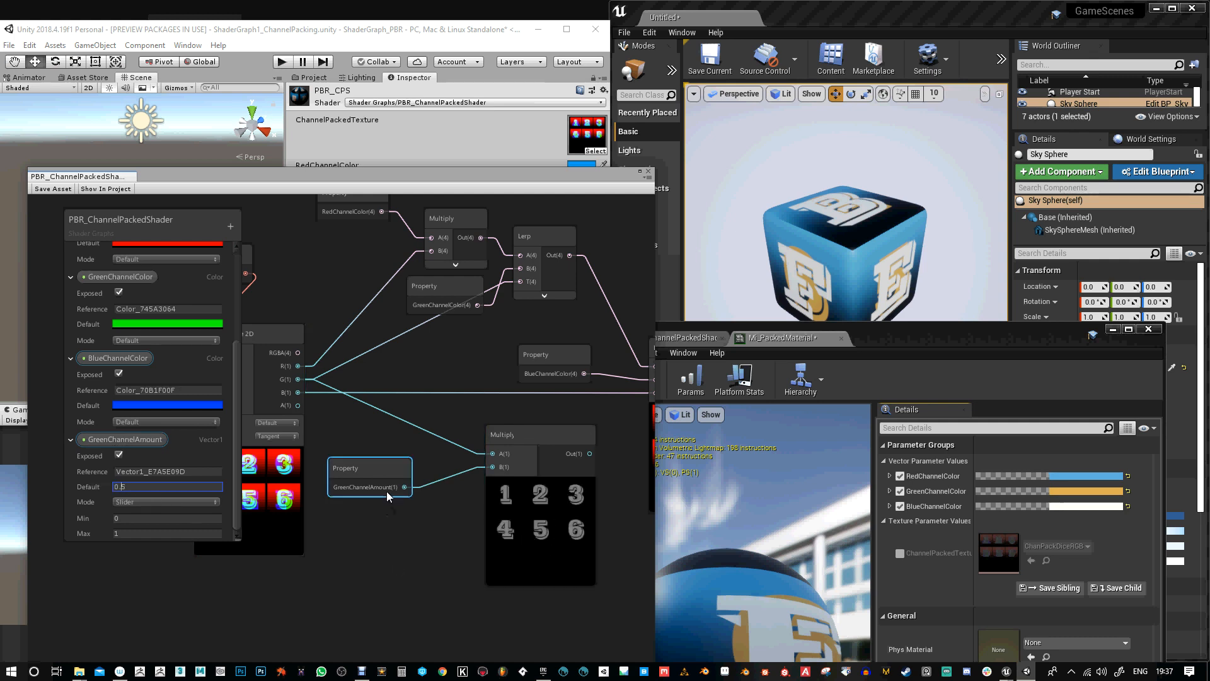
# Move the lower Multiply node closer to its inputs and connect its output to the first Lerp's T input
pyautogui.moveTo(433, 533); pyautogui.dragTo(429, 558, button='middle')
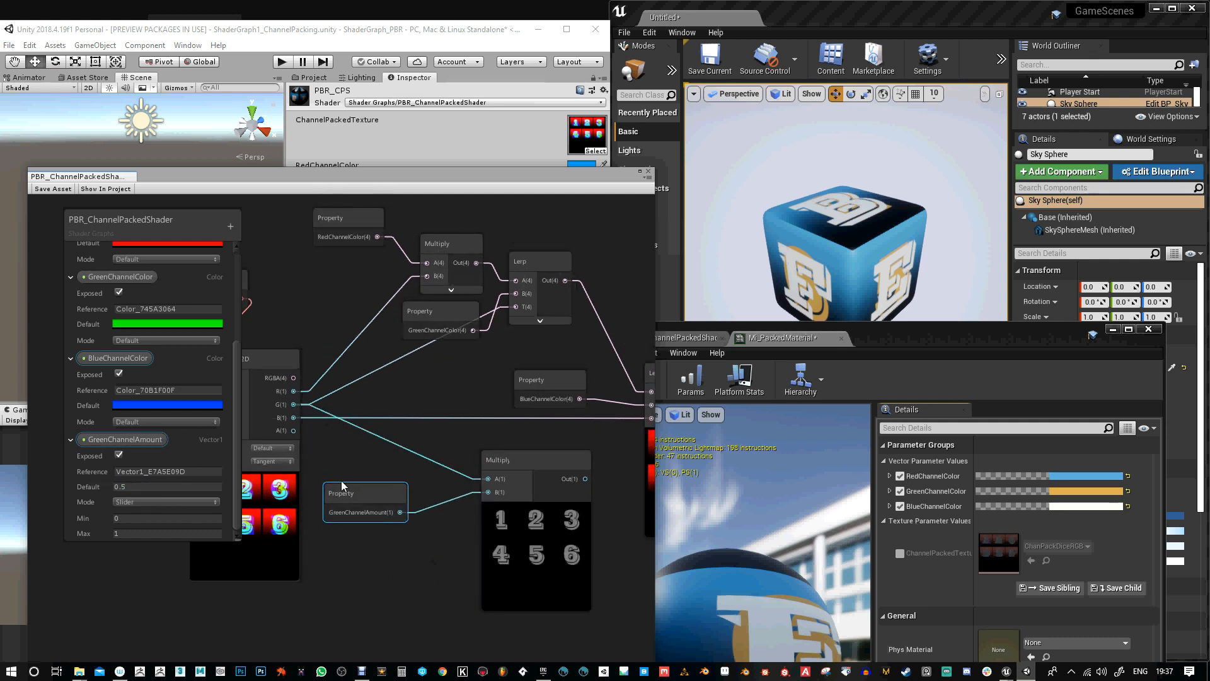
pyautogui.moveTo(540, 463)
pyautogui.mouseDown(button='middle')
pyautogui.moveTo(512, 458)
pyautogui.moveTo(534, 466)
pyautogui.mouseUp(button='middle')
pyautogui.moveTo(534, 466); pyautogui.dragTo(476, 465)
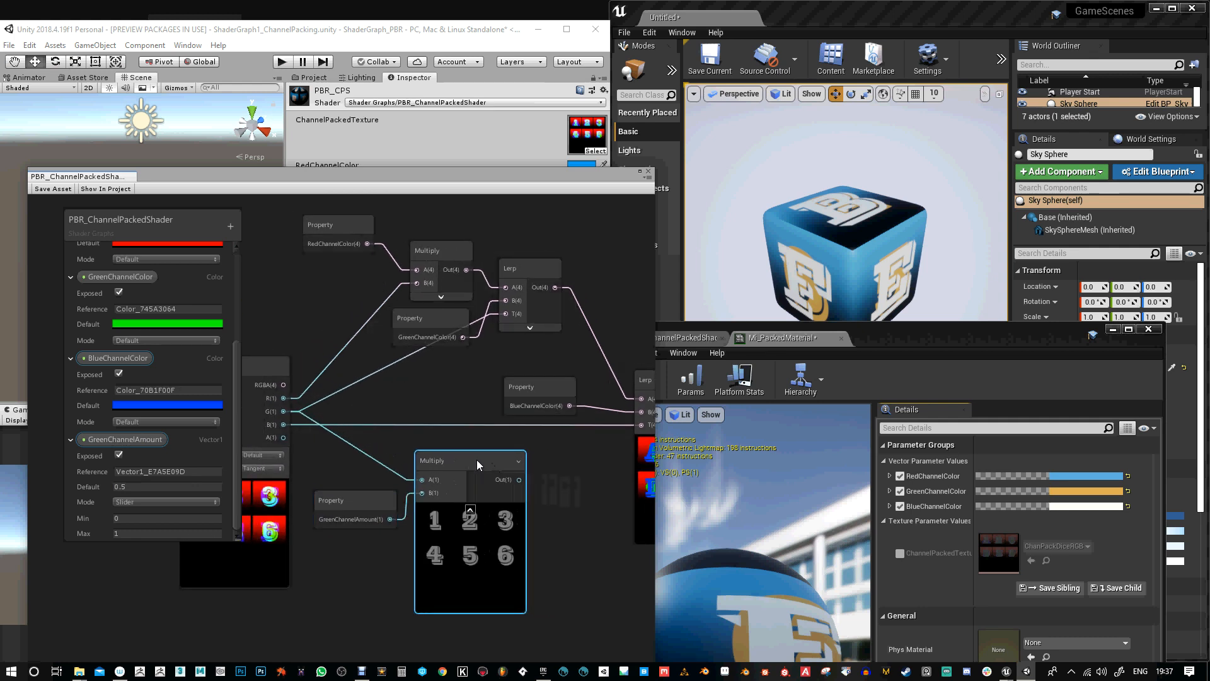
pyautogui.click(353, 382)
pyautogui.moveTo(520, 480); pyautogui.dragTo(505, 314)
# Set the GreenChannelAmount default to 1 and save the shader graph asset
pyautogui.click(343, 505)
pyautogui.click(174, 484)
pyautogui.write('1')
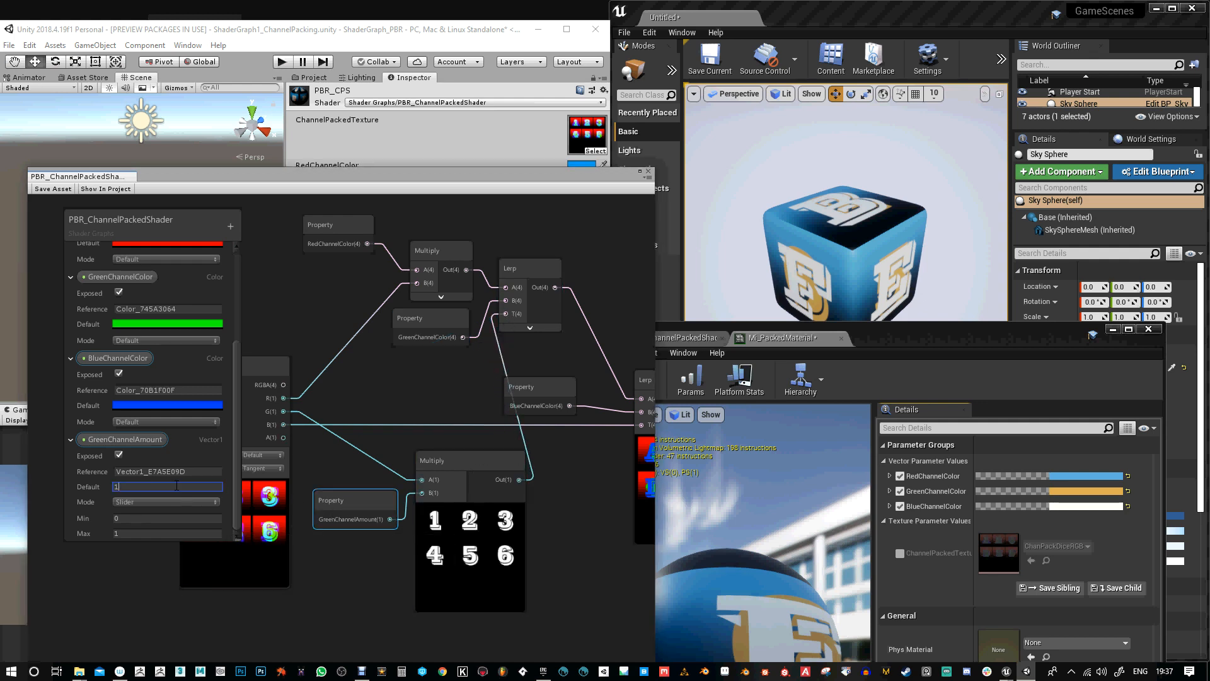
pyautogui.click(59, 190)
# Test the PBR_CPS material's GreenChannelAmount at 0 and return it to 1
pyautogui.moveTo(308, 176); pyautogui.dragTo(293, 358)
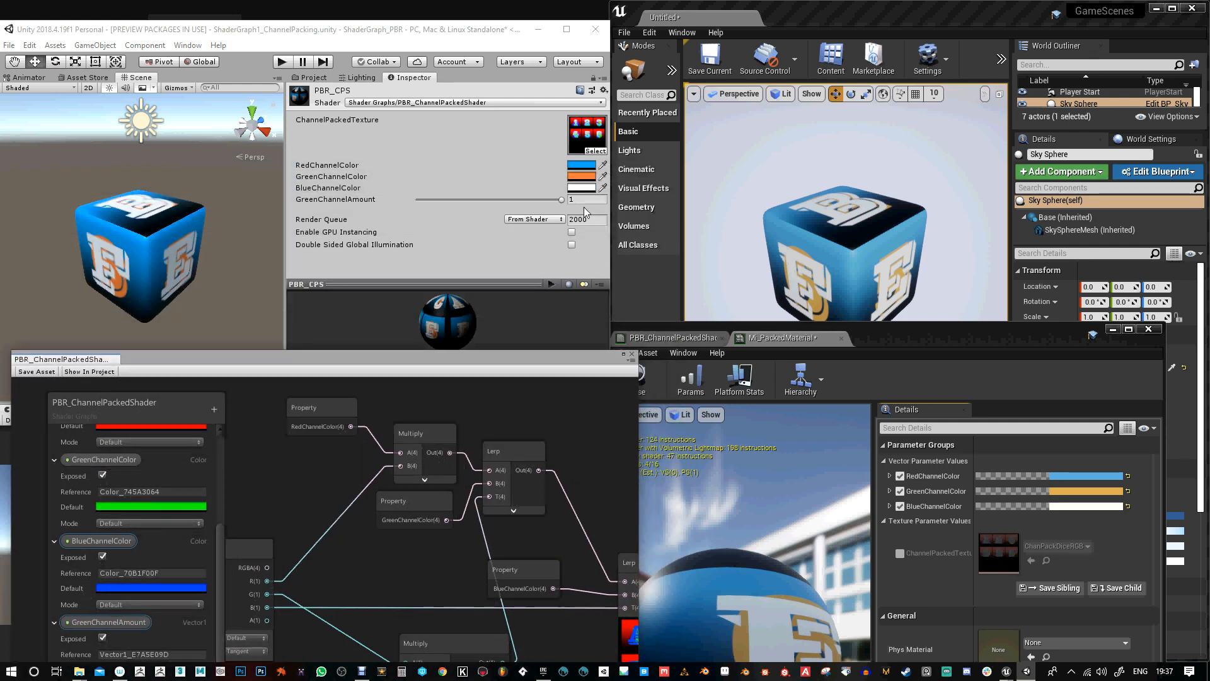
pyautogui.moveTo(560, 199); pyautogui.dragTo(431, 206)
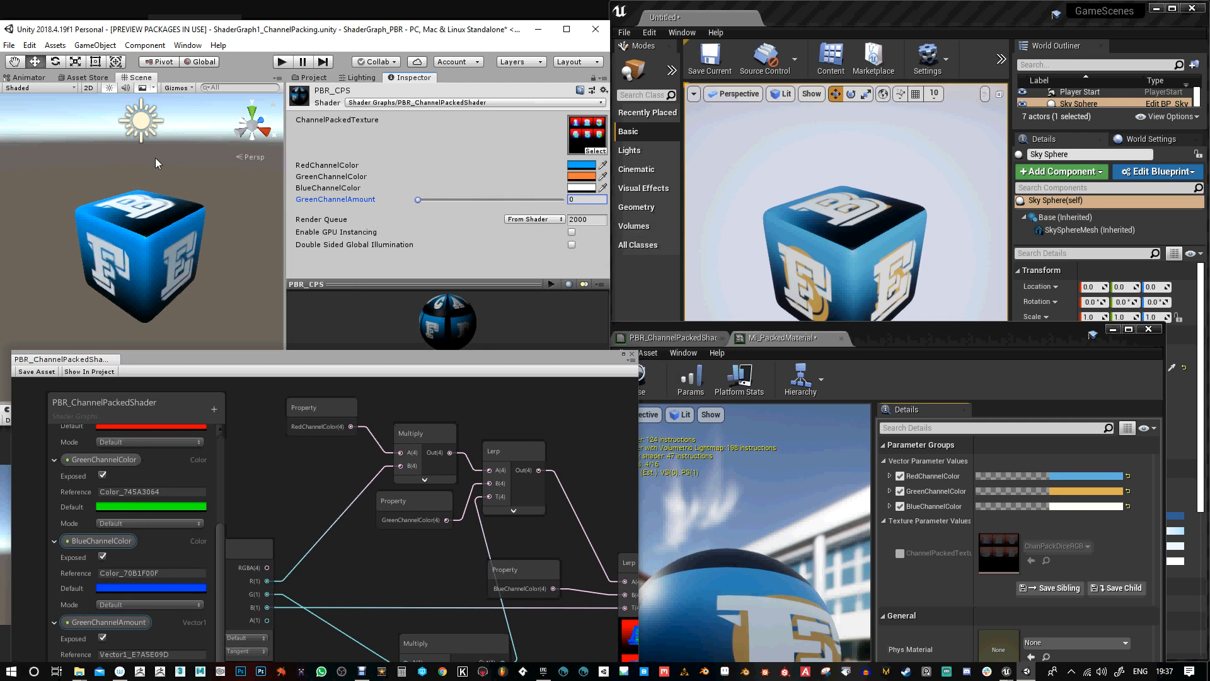
pyautogui.moveTo(433, 201); pyautogui.dragTo(571, 214)
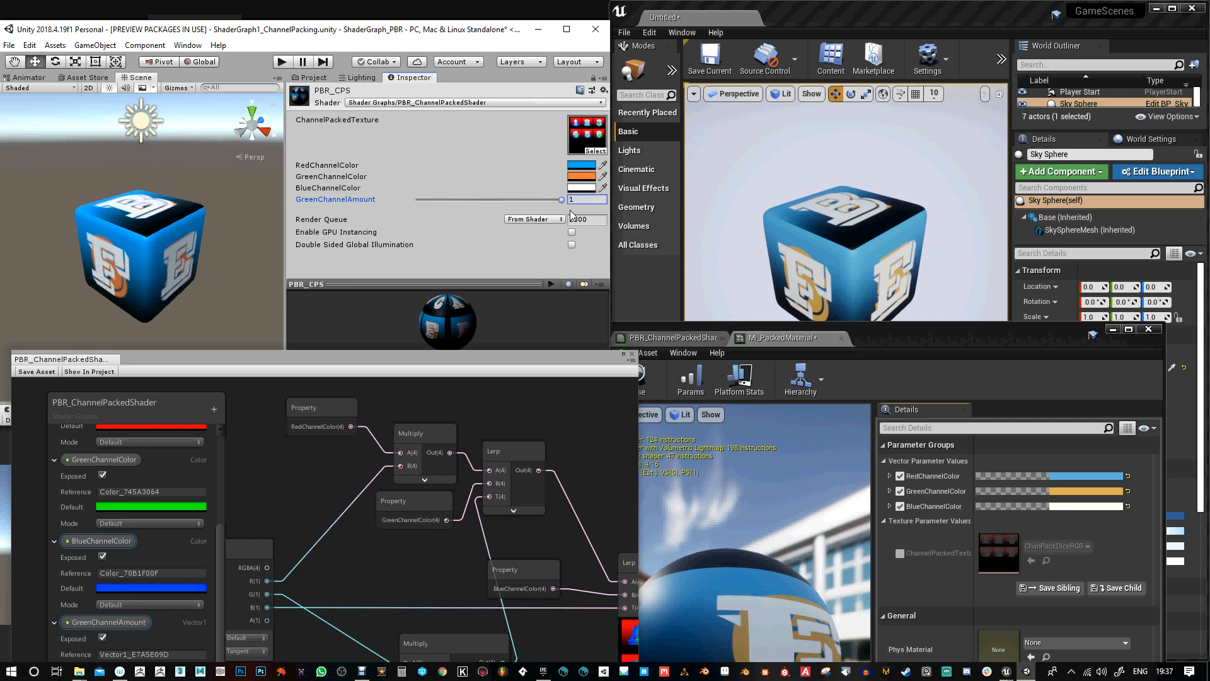
# Switch to Unreal's PBR_ChannelPackedShader material and add a Multiply node with the packed texture's green channel connected to its A input
pyautogui.moveTo(528, 349); pyautogui.dragTo(473, 299)
pyautogui.click(926, 344)
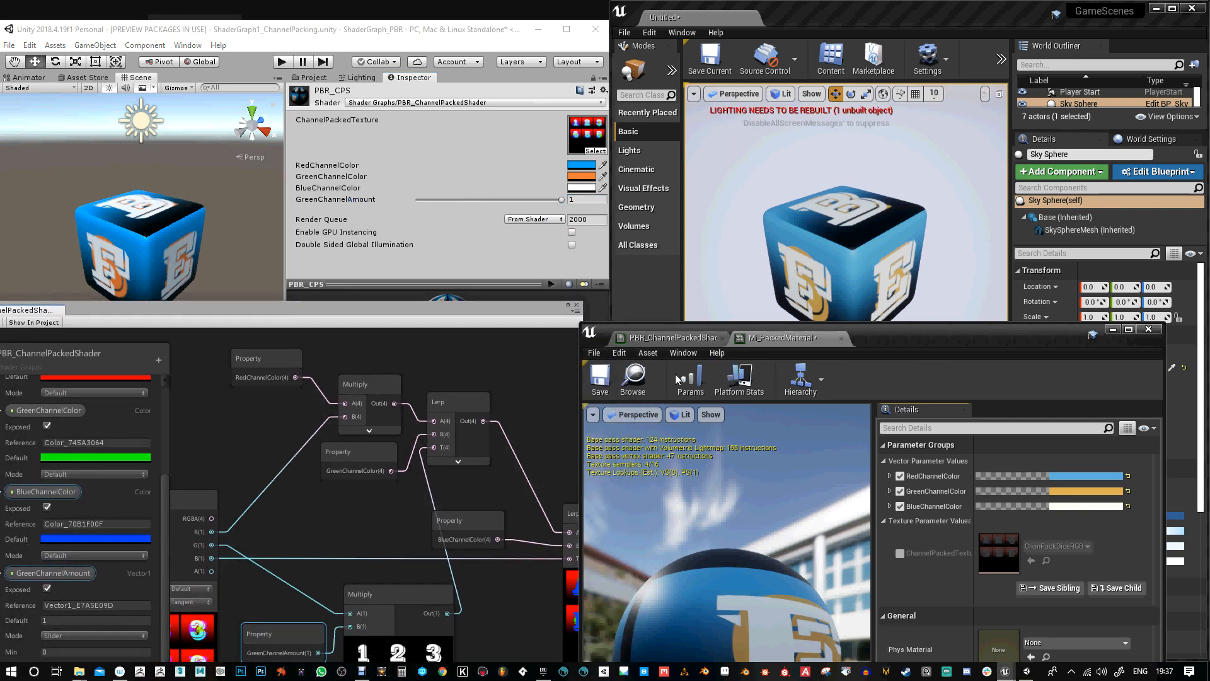
pyautogui.moveTo(935, 342); pyautogui.dragTo(920, 131)
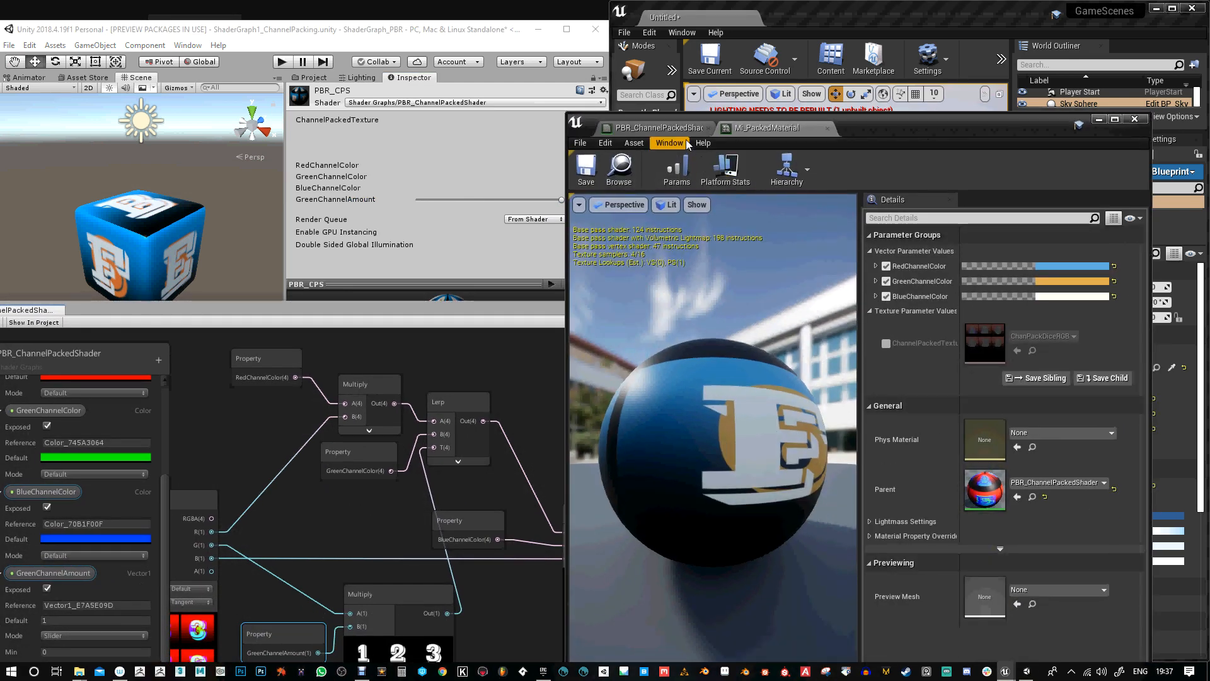
pyautogui.click(684, 130)
pyautogui.moveTo(1058, 462); pyautogui.dragTo(988, 478, button='right')
pyautogui.press('m')
pyautogui.click(993, 467)
pyautogui.moveTo(968, 433); pyautogui.dragTo(997, 432, button='right')
pyautogui.moveTo(893, 317); pyautogui.dragTo(1030, 481)
pyautogui.moveTo(886, 472); pyautogui.dragTo(858, 460)
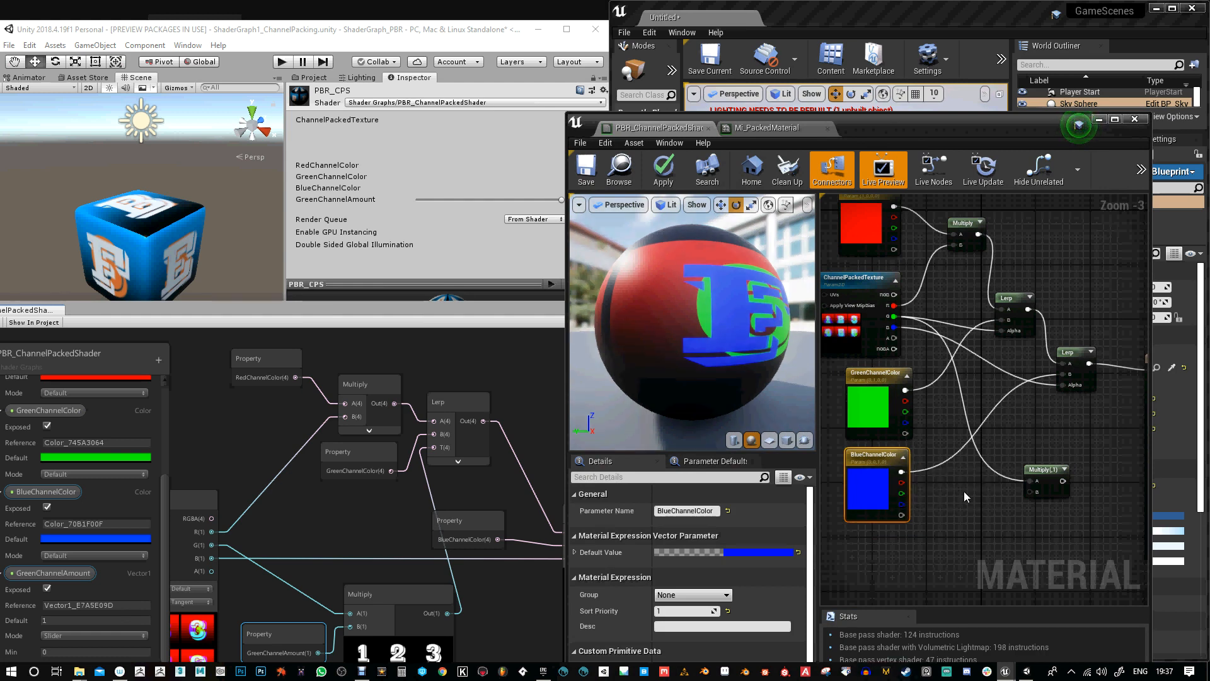
pyautogui.moveTo(963, 491); pyautogui.dragTo(958, 454, button='right')
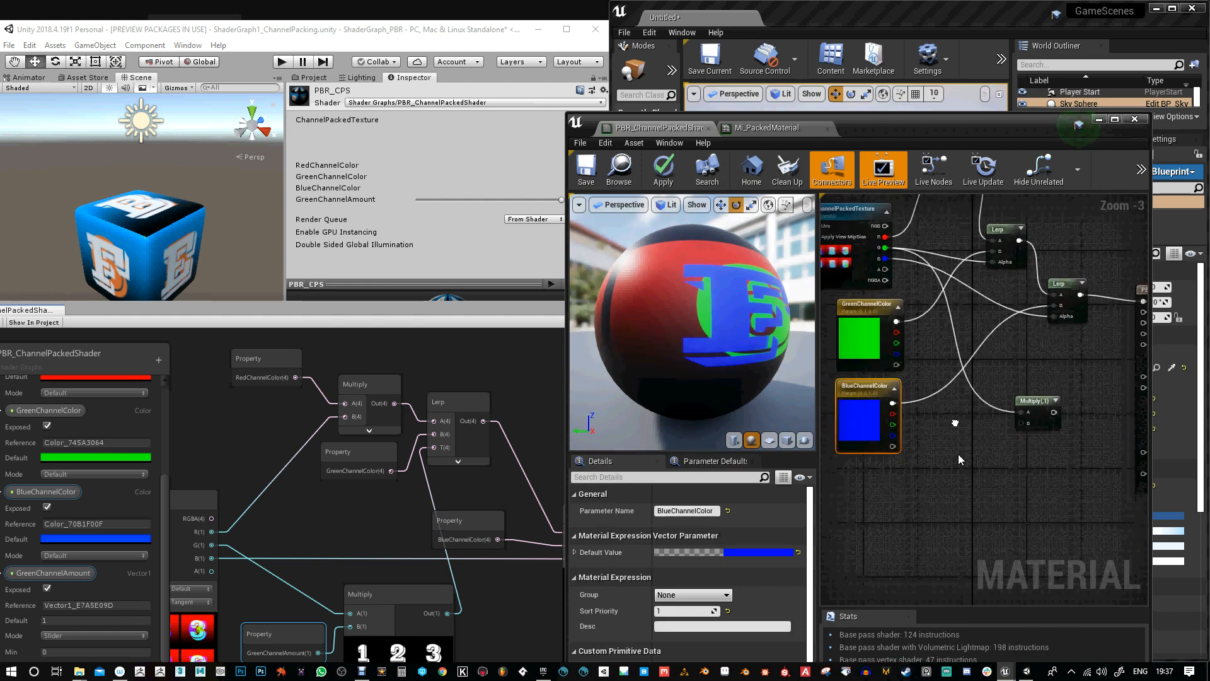
pyautogui.click(933, 498)
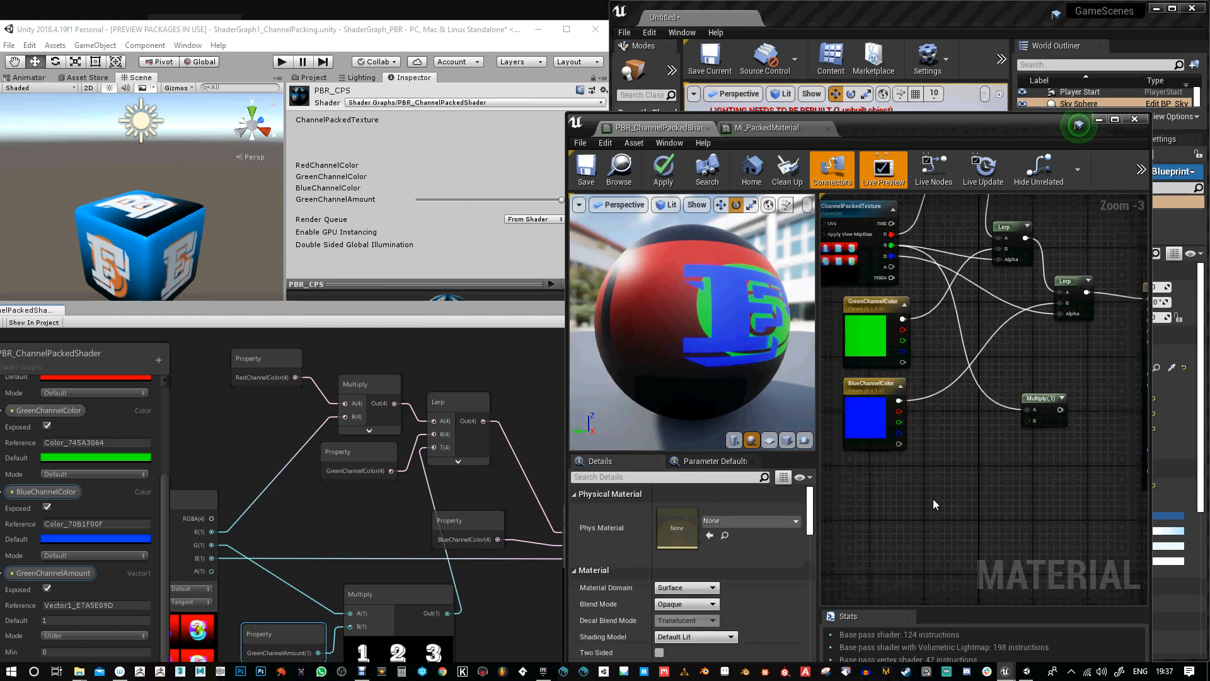
pyautogui.click(916, 481)
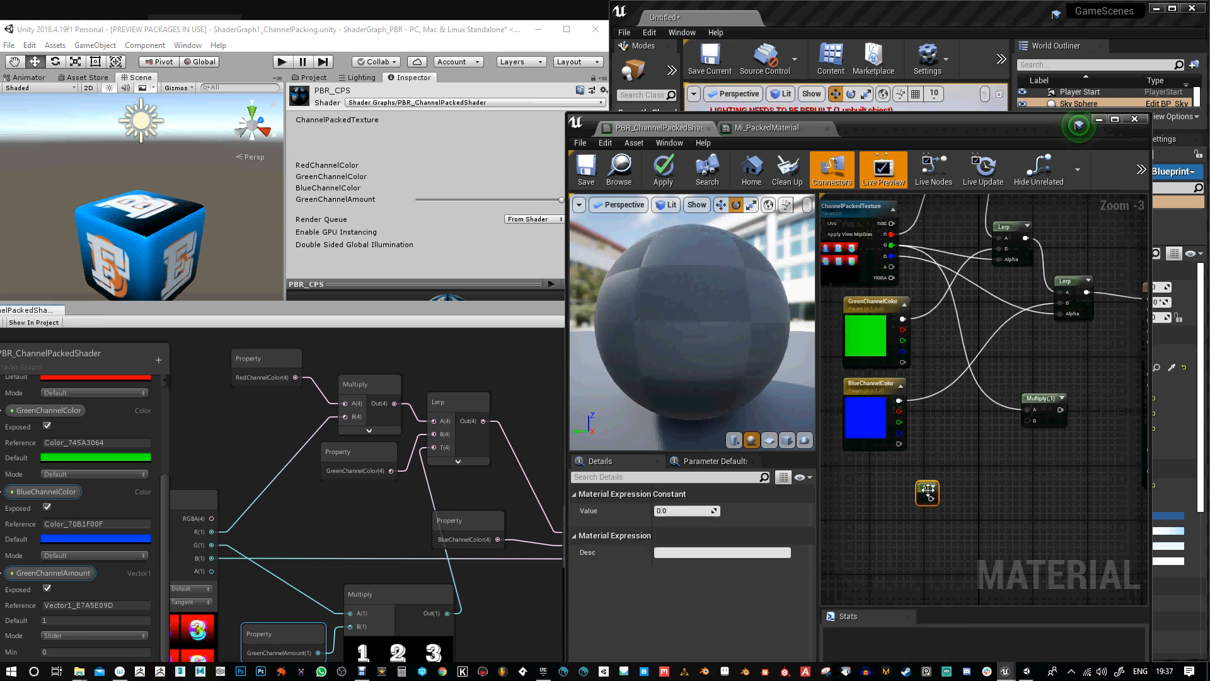
pyautogui.rightClick(924, 488)
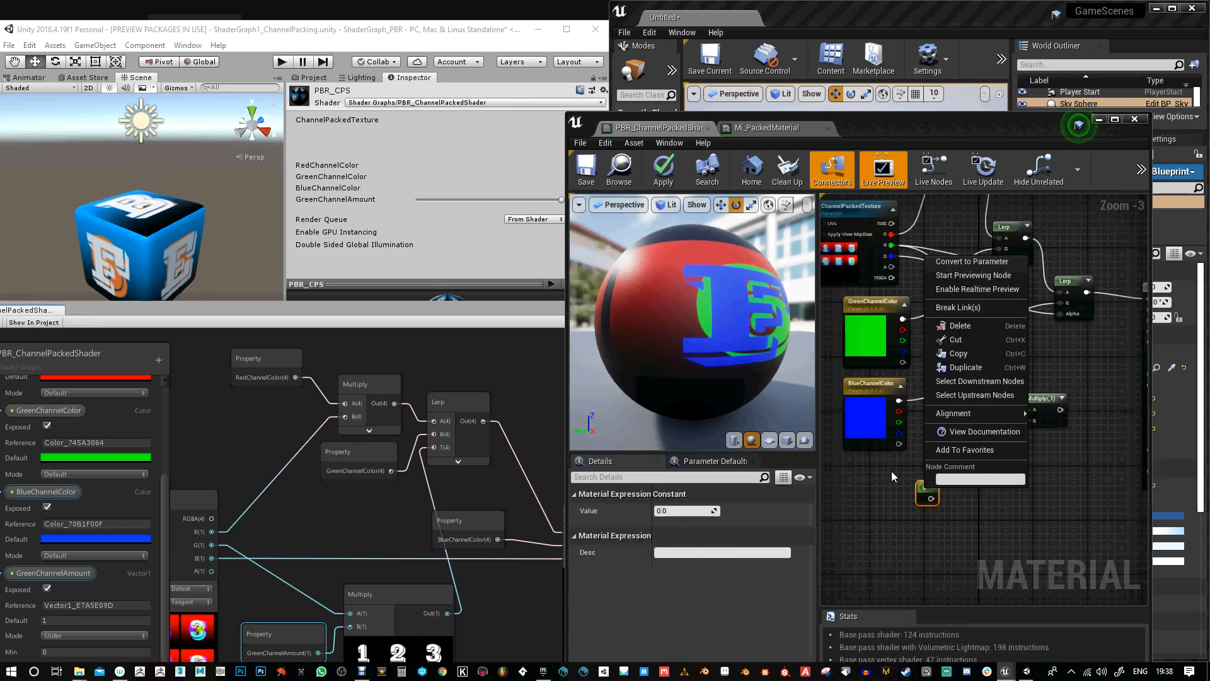
pyautogui.click(949, 532)
pyautogui.press('Delete')
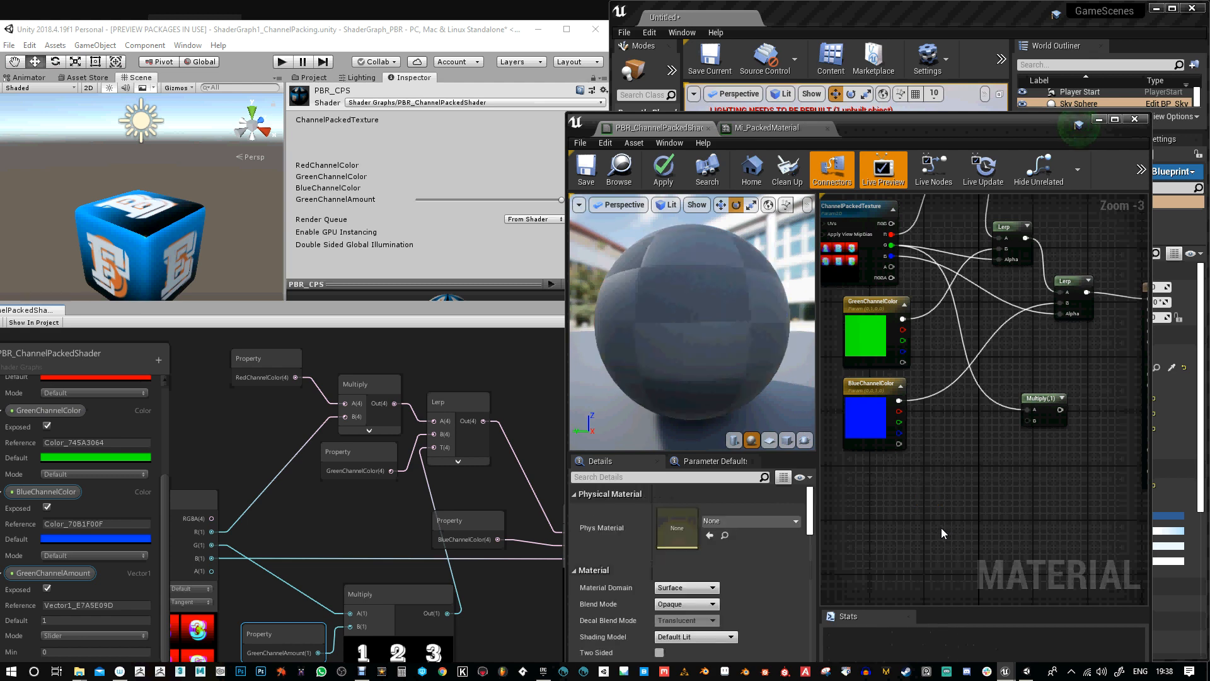
# Add a scalar parameter below the BlueChannelColor node and name it GreenChannelAmount
pyautogui.click(939, 494)
pyautogui.scroll(3, 1002, 516)
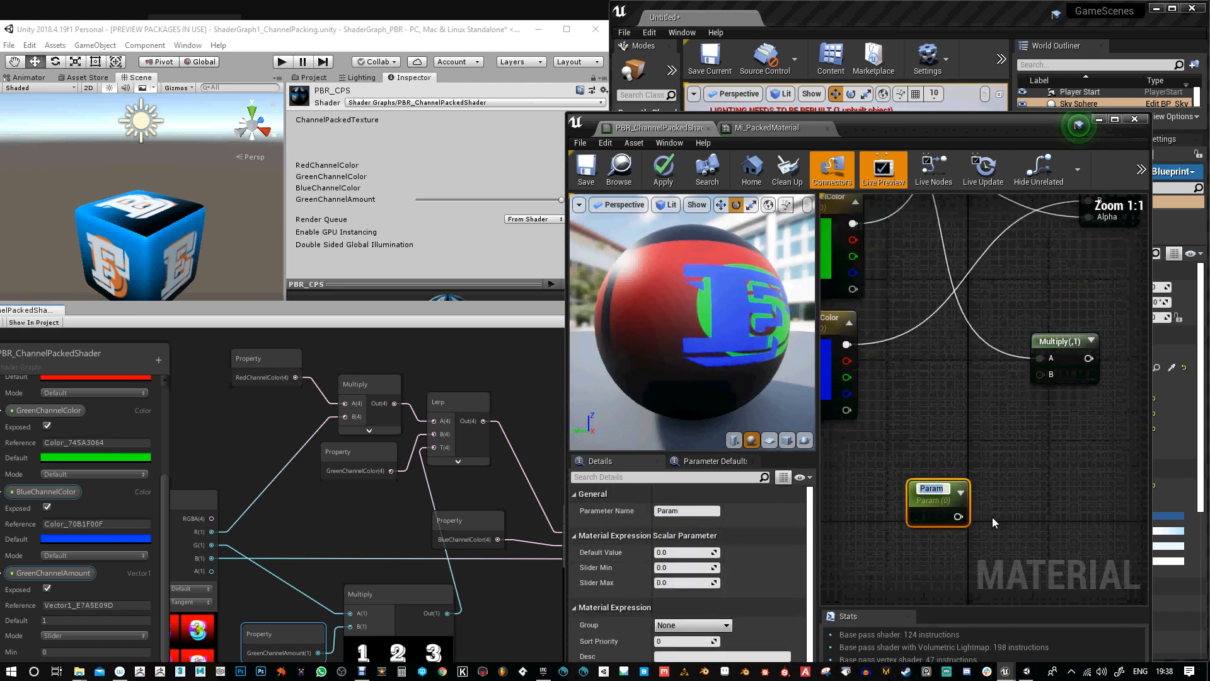
pyautogui.scroll(-1, 995, 512)
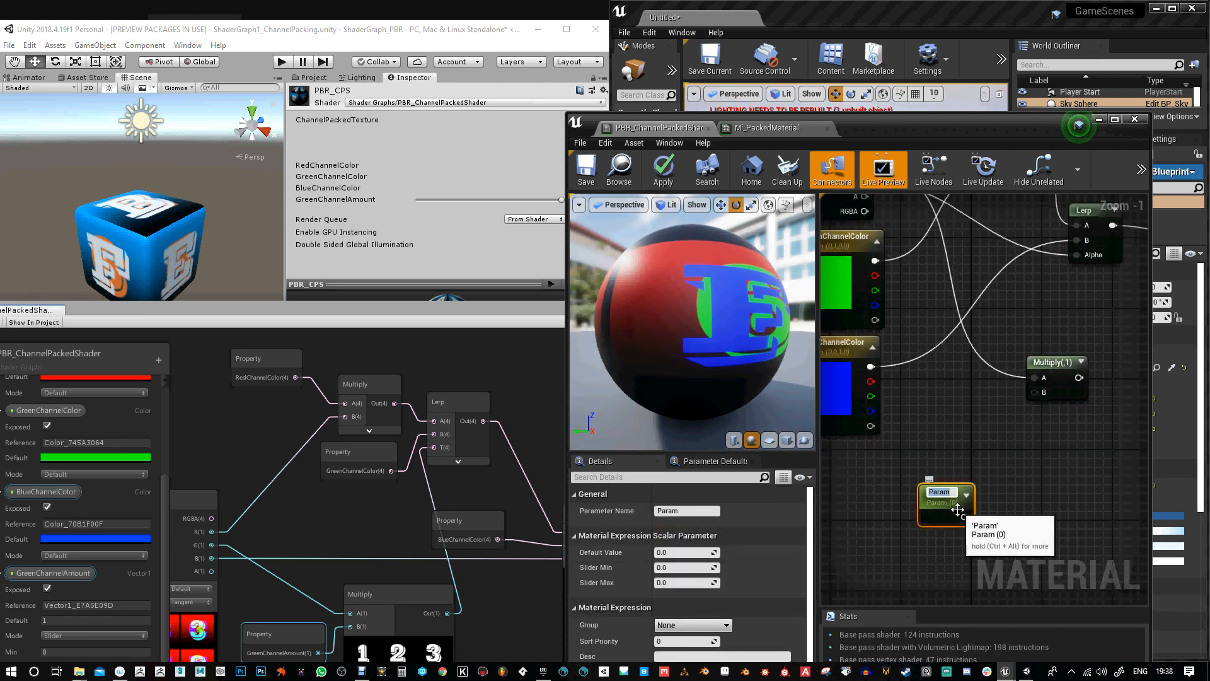
pyautogui.moveTo(958, 509); pyautogui.dragTo(950, 492)
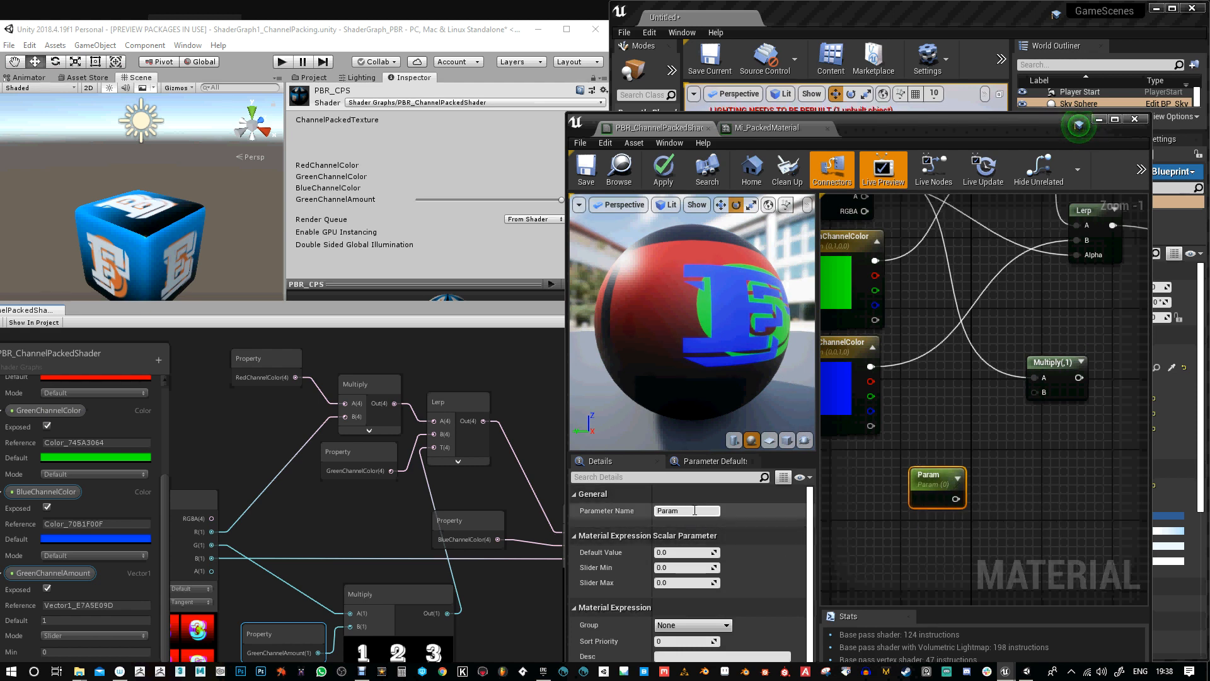
pyautogui.click(694, 511)
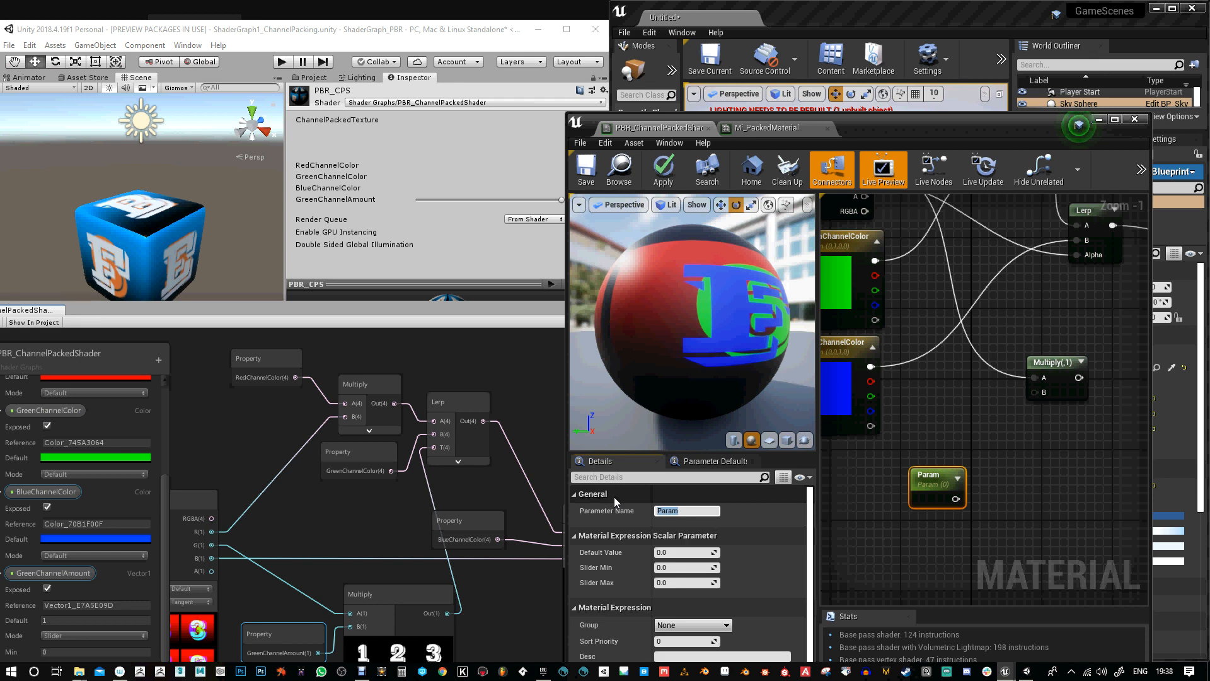
pyautogui.write('GreenChannelAmount')
pyautogui.press('Return')
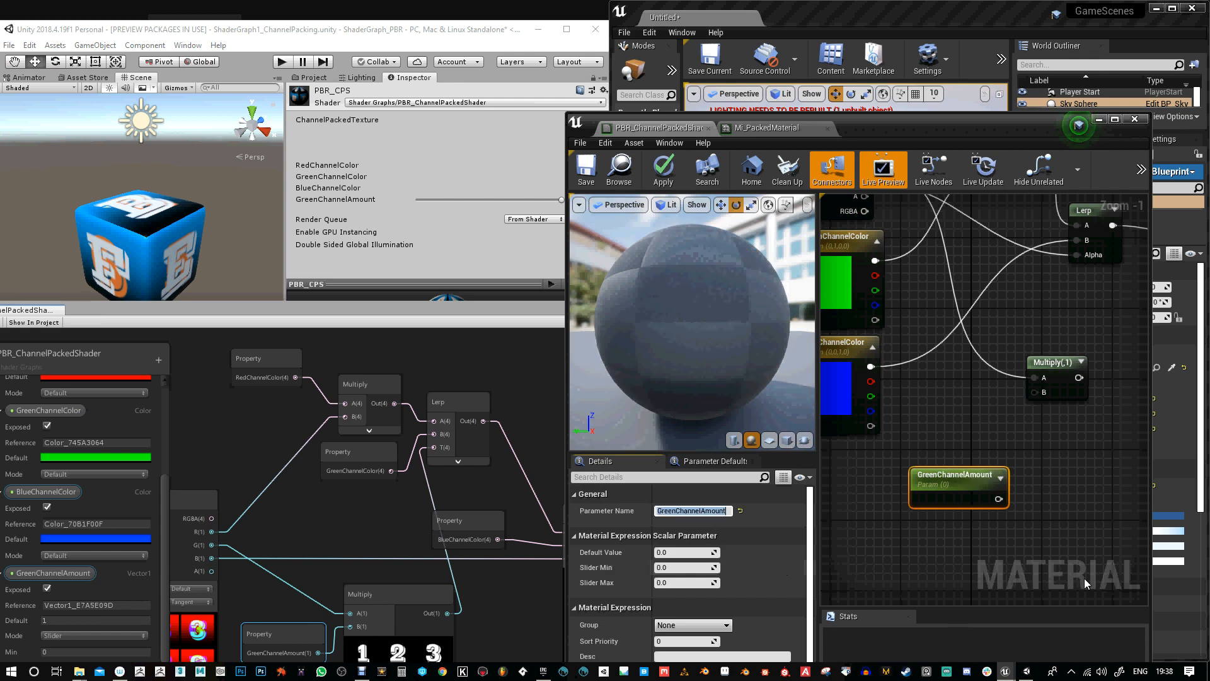
# Set the GreenChannelAmount parameter's default value to 1 and its slider maximum to 1
pyautogui.click(684, 552)
pyautogui.write('1')
pyautogui.press('Return')
pyautogui.click(677, 583)
pyautogui.write('1')
pyautogui.press('Return')
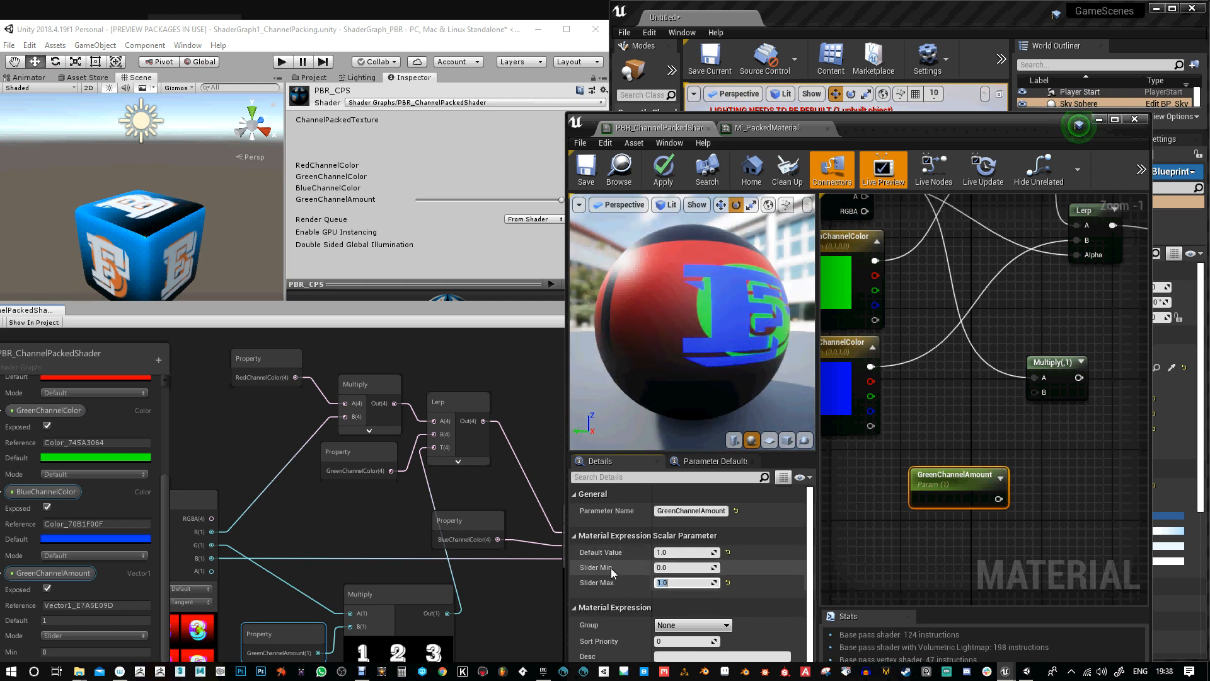
# Connect GreenChannelAmount to the new Multiply's B input and the Multiply output to the first Lerp's Alpha, replacing the existing connection
pyautogui.moveTo(999, 499); pyautogui.dragTo(1025, 401)
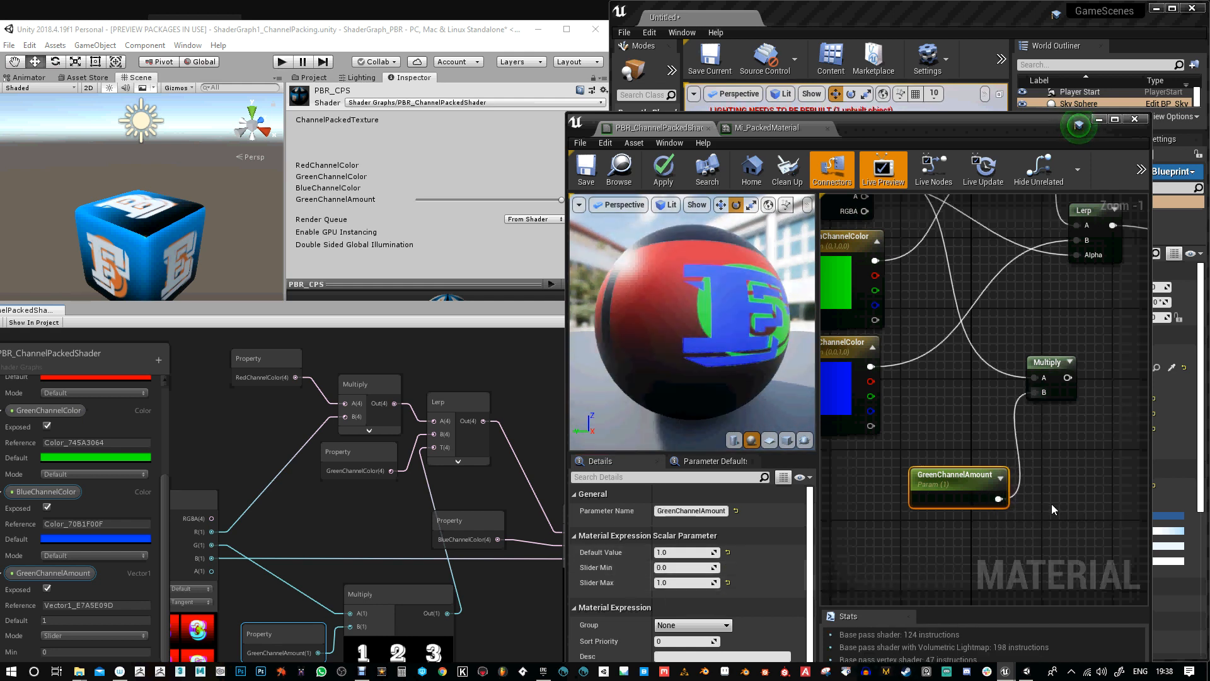
pyautogui.moveTo(982, 478); pyautogui.dragTo(973, 416)
pyautogui.moveTo(1067, 473); pyautogui.dragTo(1011, 545, button='right')
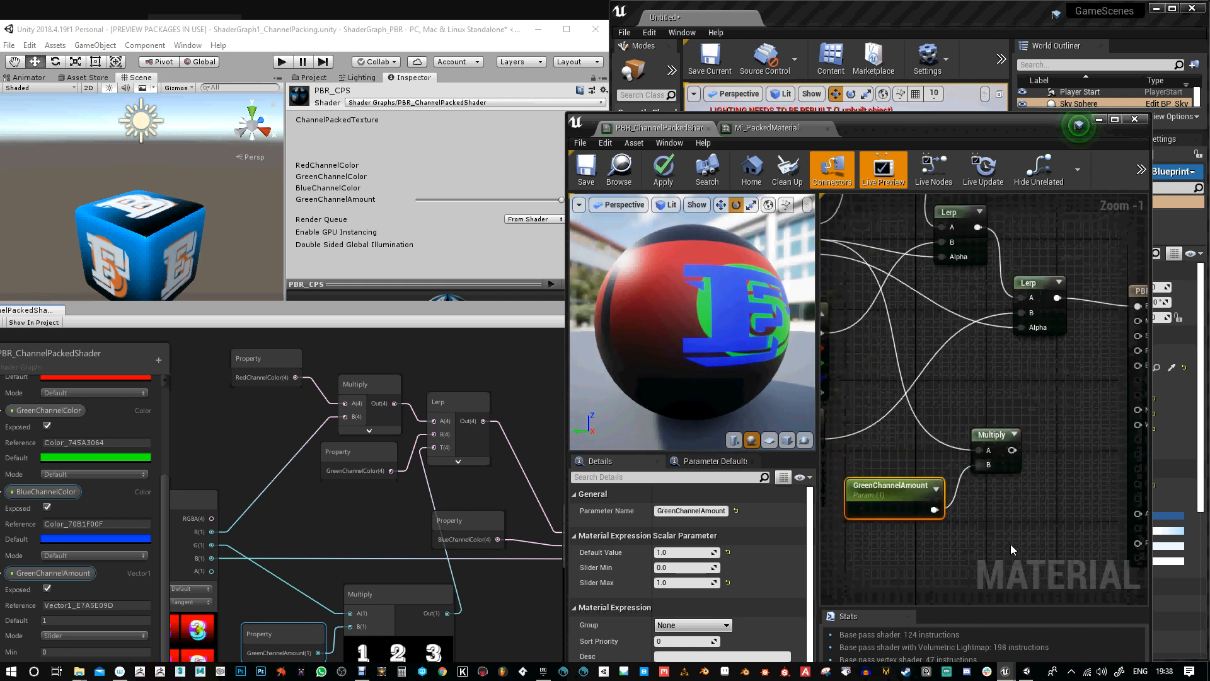
pyautogui.moveTo(1012, 453); pyautogui.dragTo(926, 334)
pyautogui.scroll(-2, 939, 366)
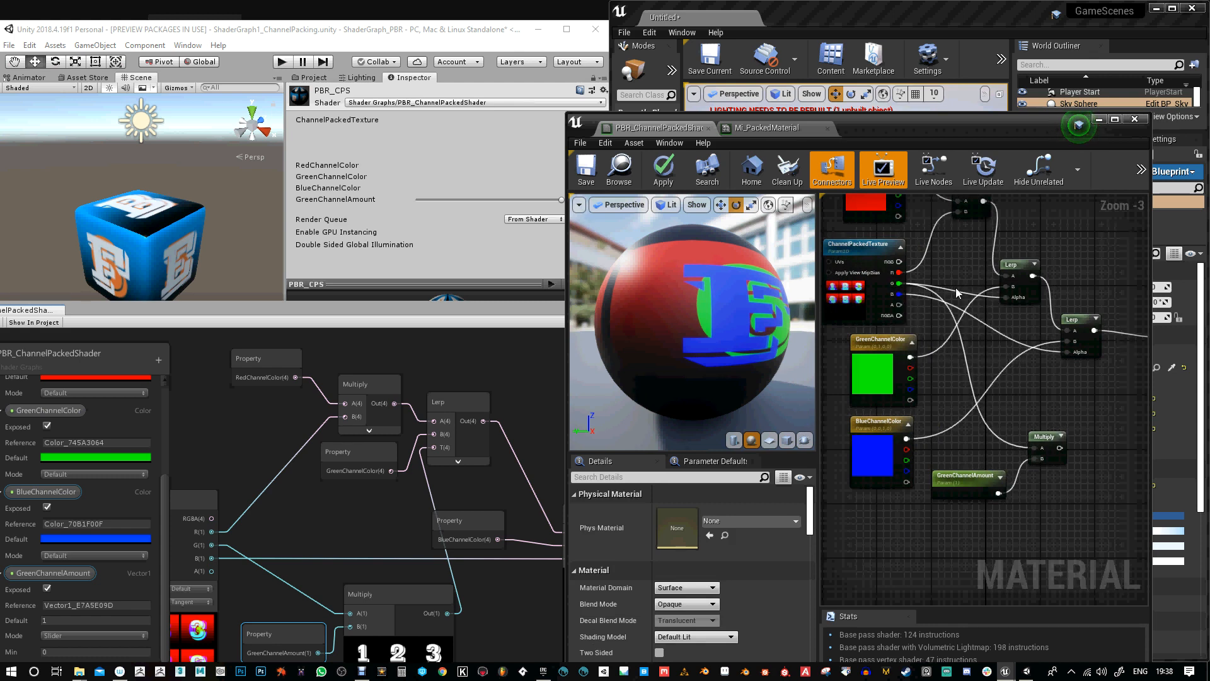
pyautogui.moveTo(1059, 447); pyautogui.dragTo(1008, 300)
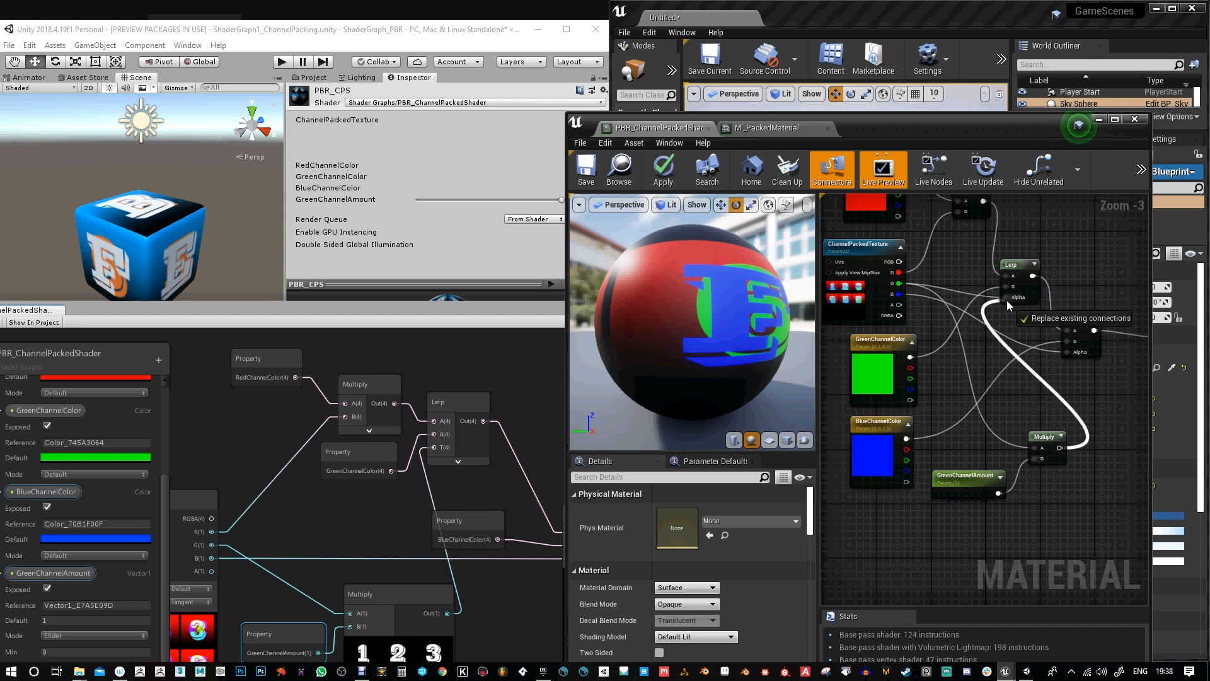
# Rearrange the material graph so the new Multiply and GreenChannelAmount sit between the packed texture and first Lerp, and apply the changes
pyautogui.scroll(-2, 1014, 353)
pyautogui.moveTo(959, 364); pyautogui.dragTo(1012, 442)
pyautogui.moveTo(996, 354); pyautogui.dragTo(920, 361)
pyautogui.moveTo(981, 301); pyautogui.dragTo(903, 297)
pyautogui.moveTo(987, 250); pyautogui.dragTo(885, 232)
pyautogui.moveTo(1040, 431); pyautogui.dragTo(988, 331)
pyautogui.moveTo(1080, 406); pyautogui.dragTo(980, 267)
pyautogui.scroll(3, 1059, 358)
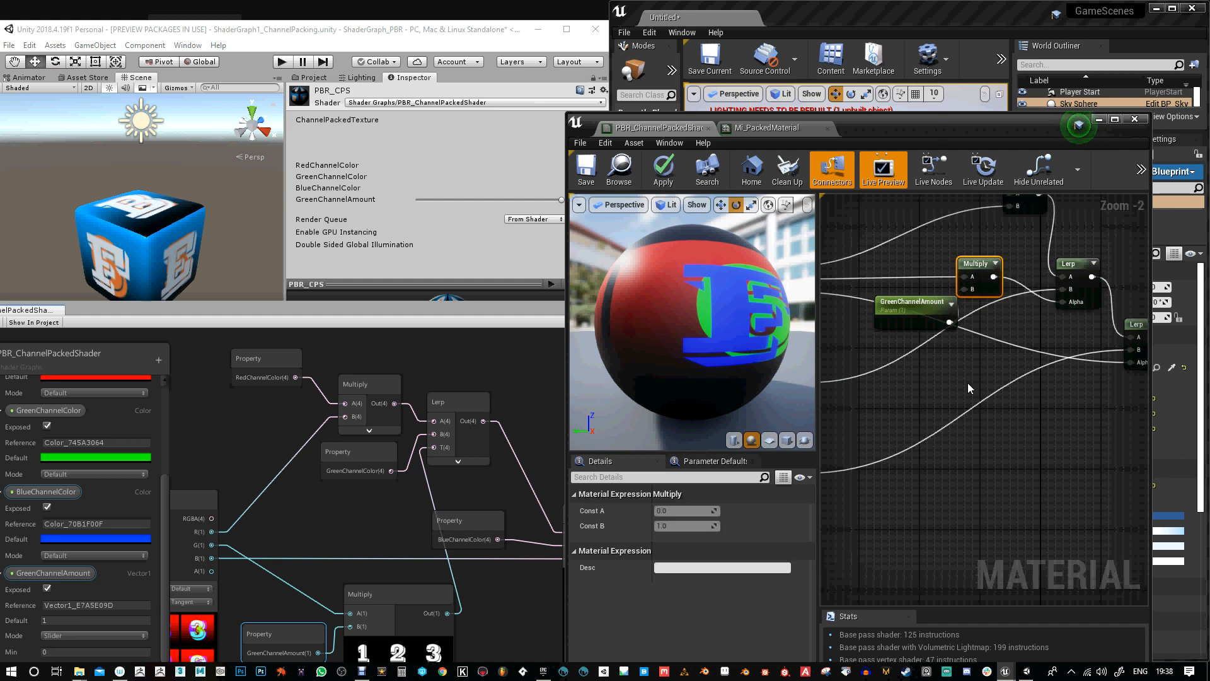
pyautogui.click(895, 308)
pyautogui.scroll(-2, 977, 378)
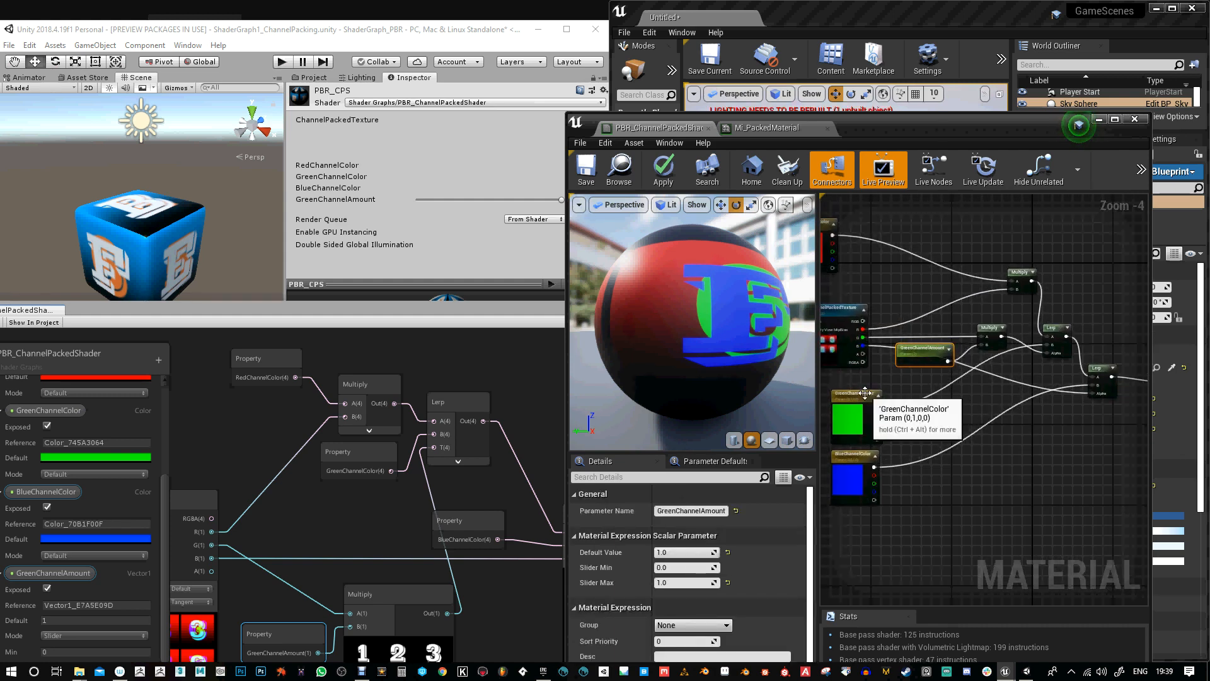
pyautogui.moveTo(985, 360); pyautogui.dragTo(1001, 361, button='right')
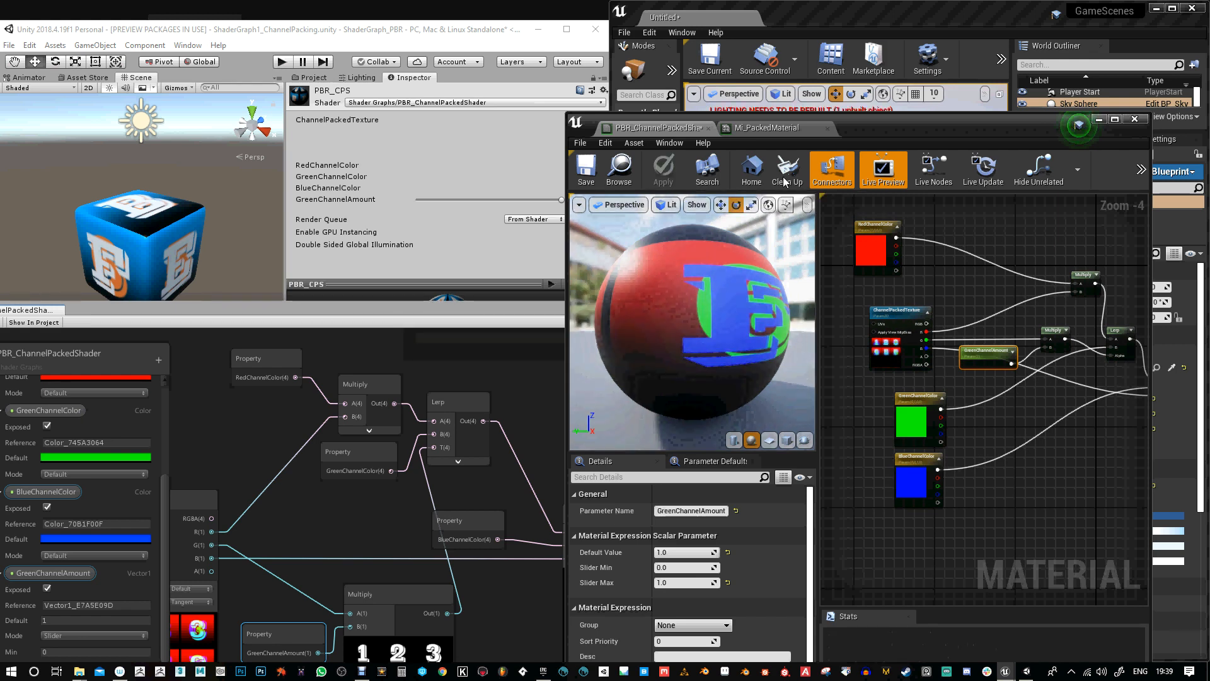
# Open the MI_PackedMaterial instance, enable its GreenChannelAmount override and set it to 0
pyautogui.moveTo(913, 127); pyautogui.dragTo(936, 294)
pyautogui.click(813, 301)
pyautogui.click(910, 501)
pyautogui.moveTo(983, 501)
pyautogui.mouseDown()
pyautogui.moveTo(1012, 503)
pyautogui.moveTo(974, 502)
pyautogui.mouseUp()
# Raise the instance's GreenChannelAmount to 1 and save the material instance
pyautogui.moveTo(978, 290); pyautogui.dragTo(985, 349)
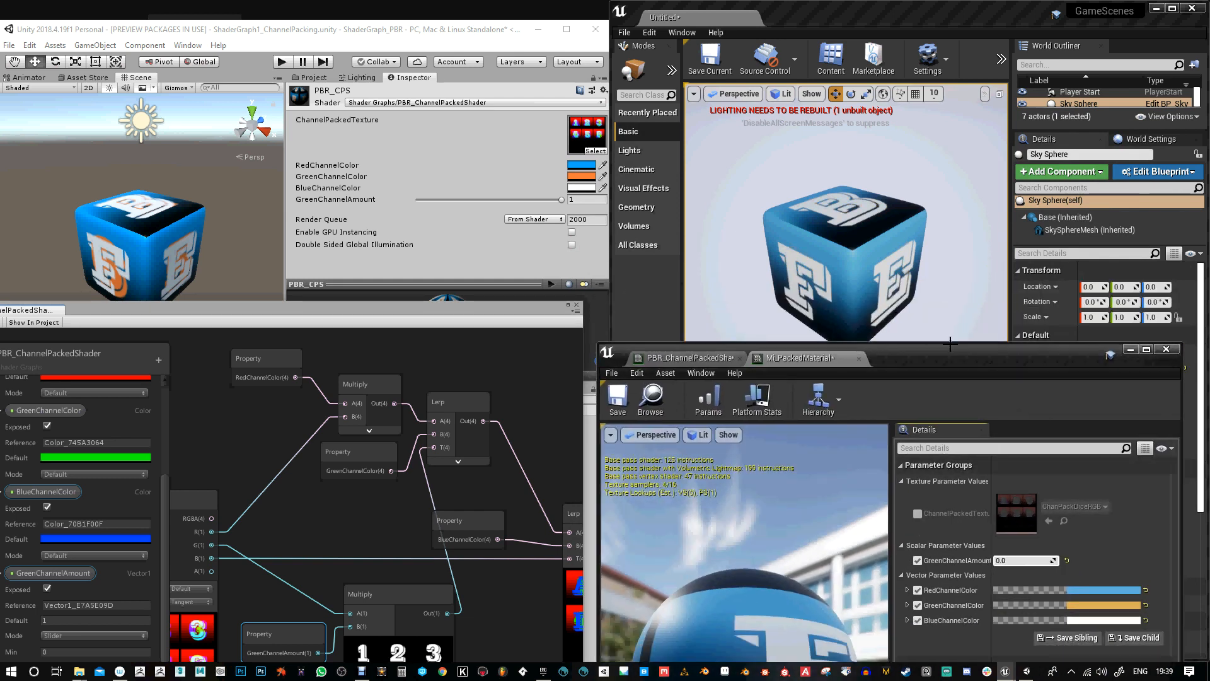
pyautogui.moveTo(1018, 561); pyautogui.dragTo(1070, 566)
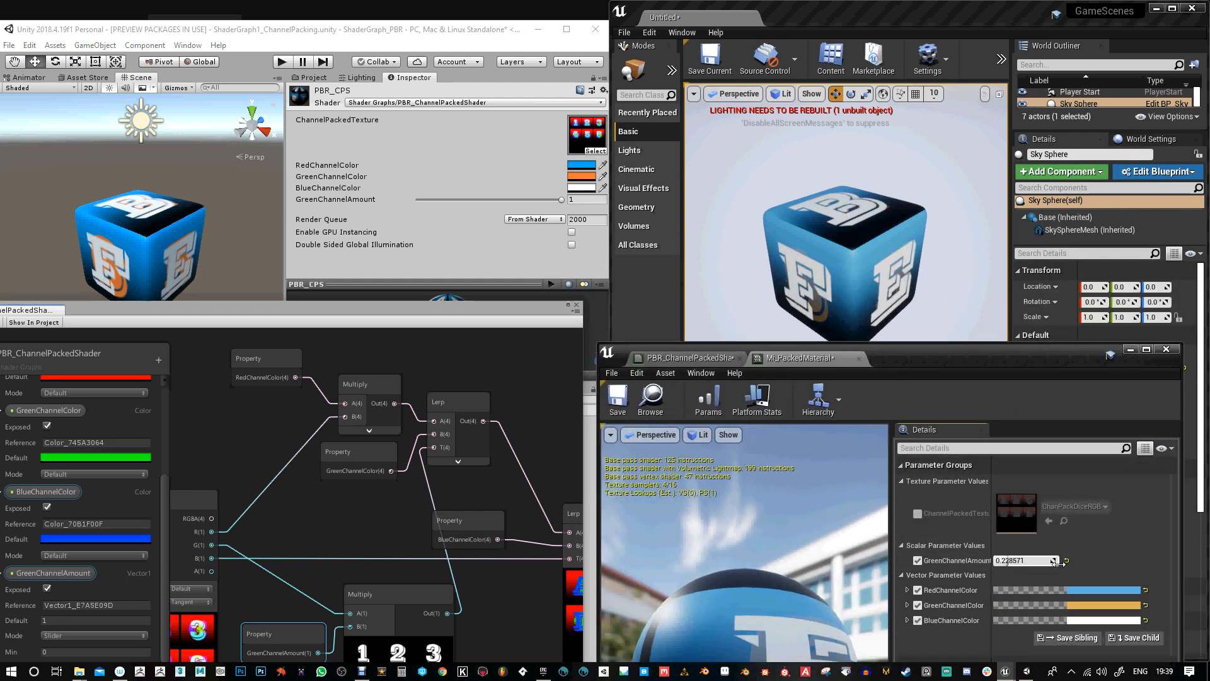
pyautogui.moveTo(891, 364); pyautogui.dragTo(904, 303)
pyautogui.click(628, 340)
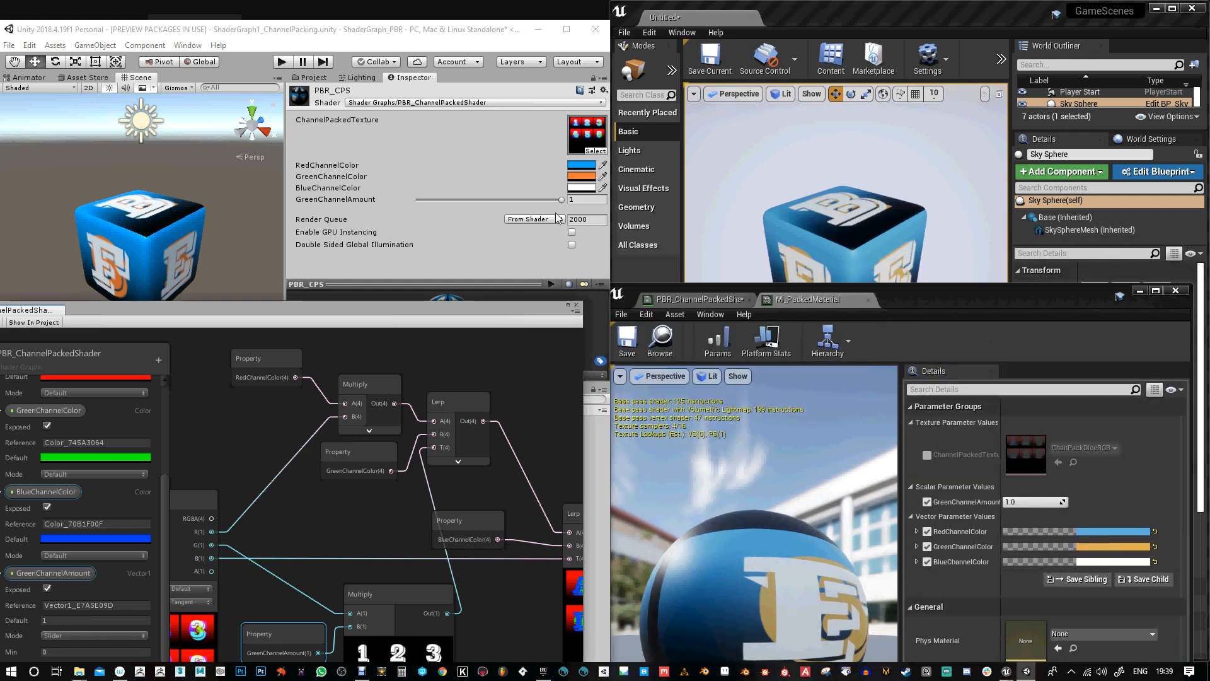
# Add a Vector1 property to the PBR_ChannelPackedShader graph and name it BlueChannelAmount
pyautogui.moveTo(392, 317); pyautogui.dragTo(500, 165)
pyautogui.scroll(-3, 516, 377)
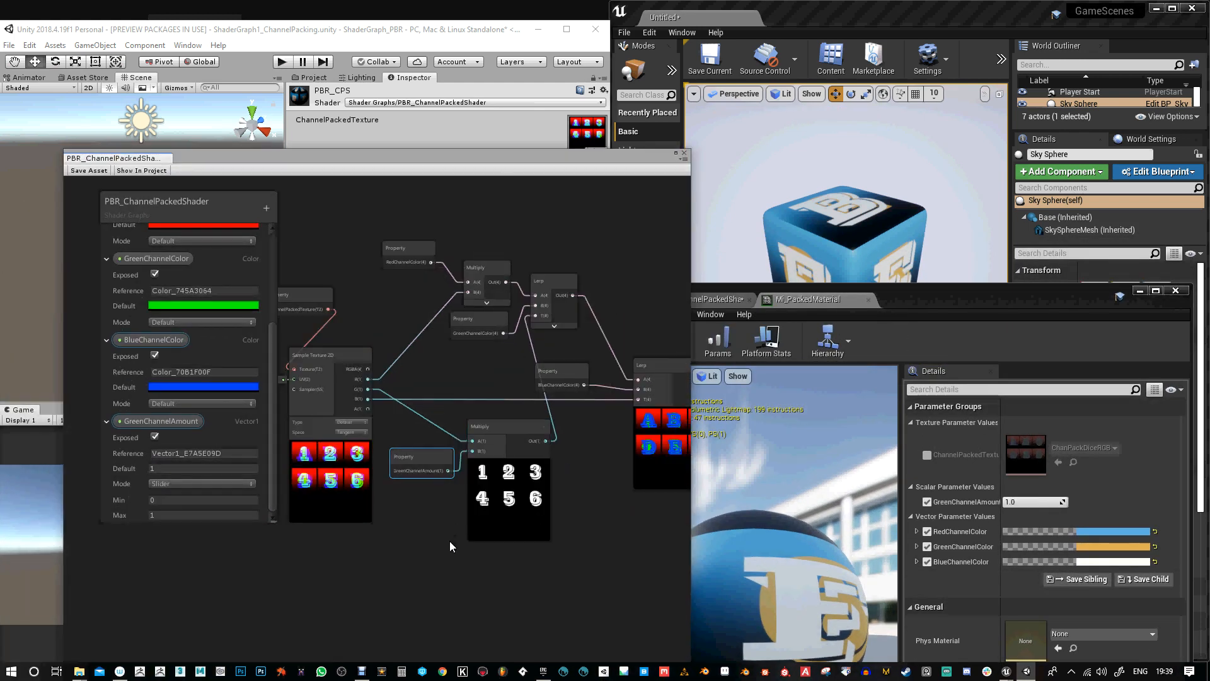
pyautogui.moveTo(394, 591); pyautogui.dragTo(423, 520, button='middle')
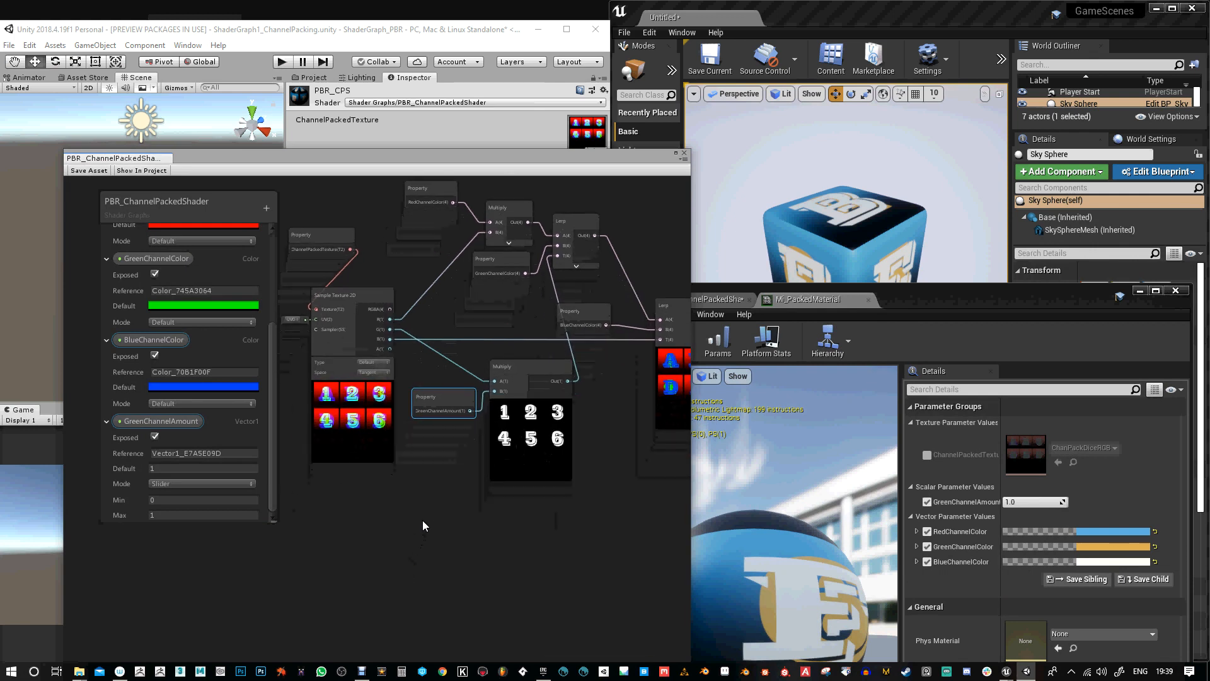
pyautogui.moveTo(437, 398); pyautogui.dragTo(421, 426, button='middle')
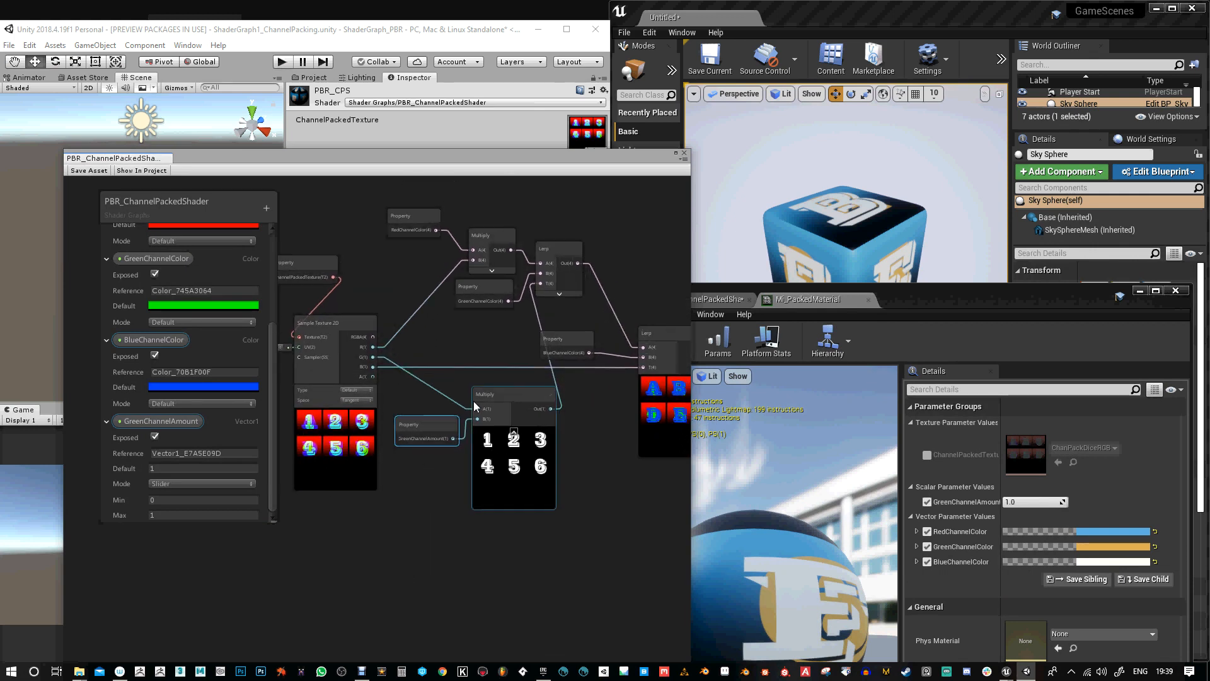
pyautogui.scroll(2, 390, 354)
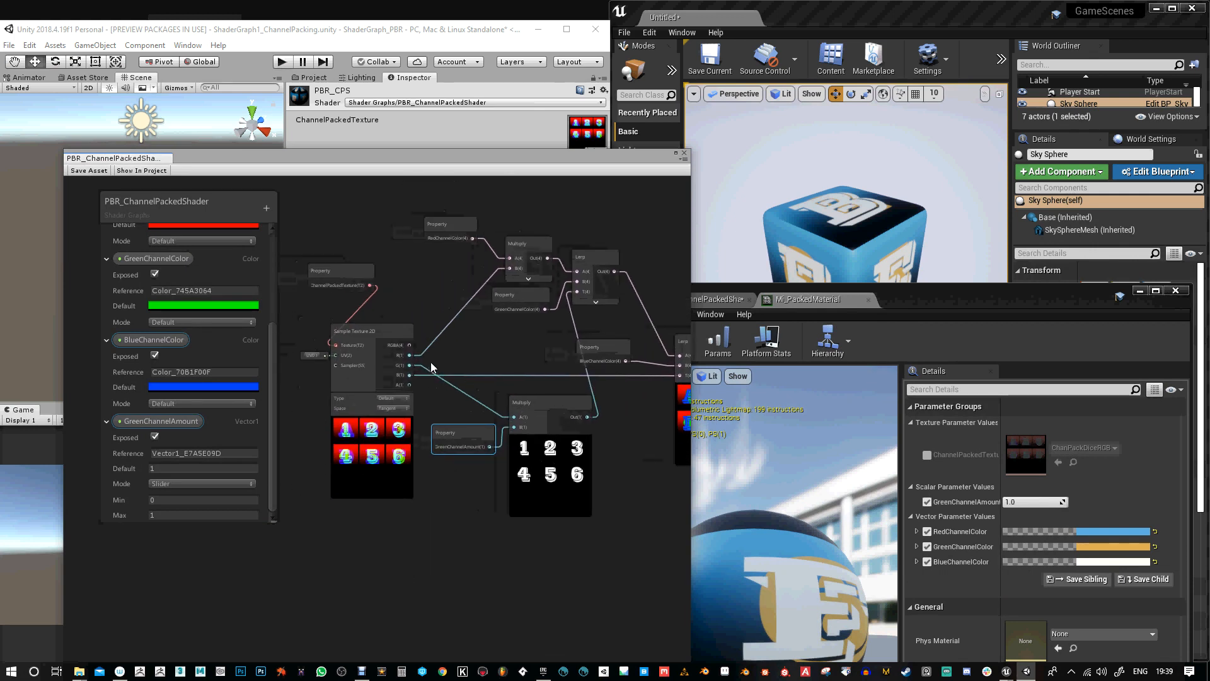
pyautogui.click(267, 213)
pyautogui.click(297, 215)
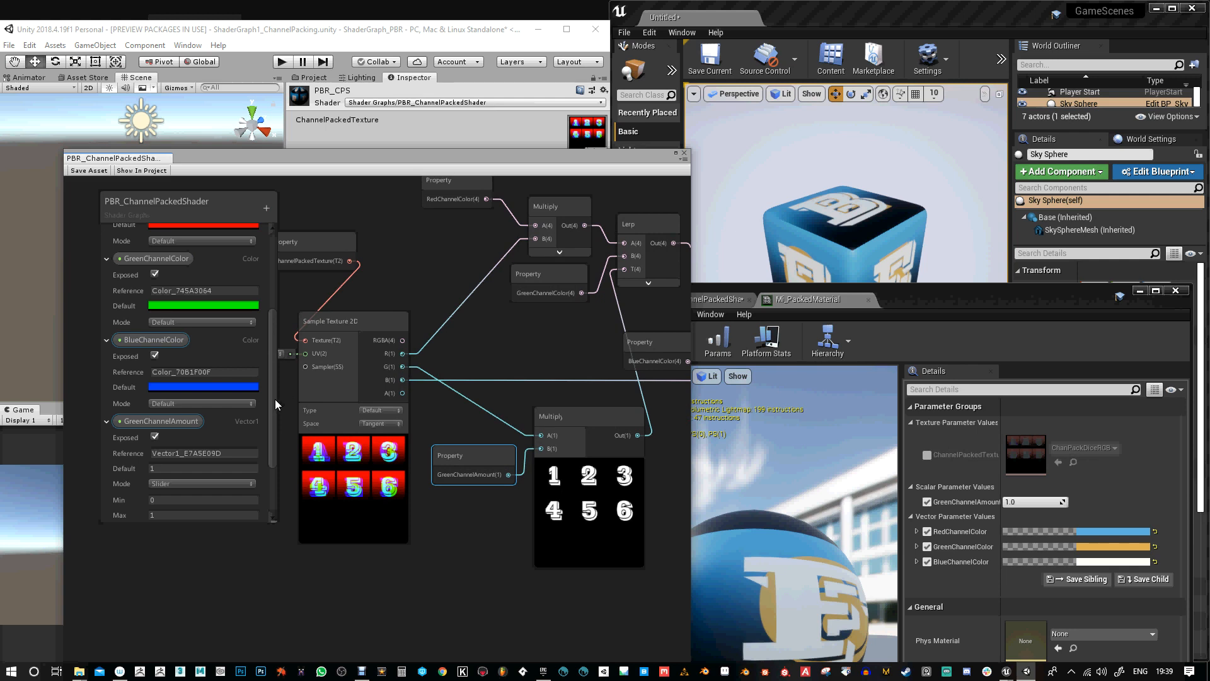
pyautogui.scroll(-3, 275, 399)
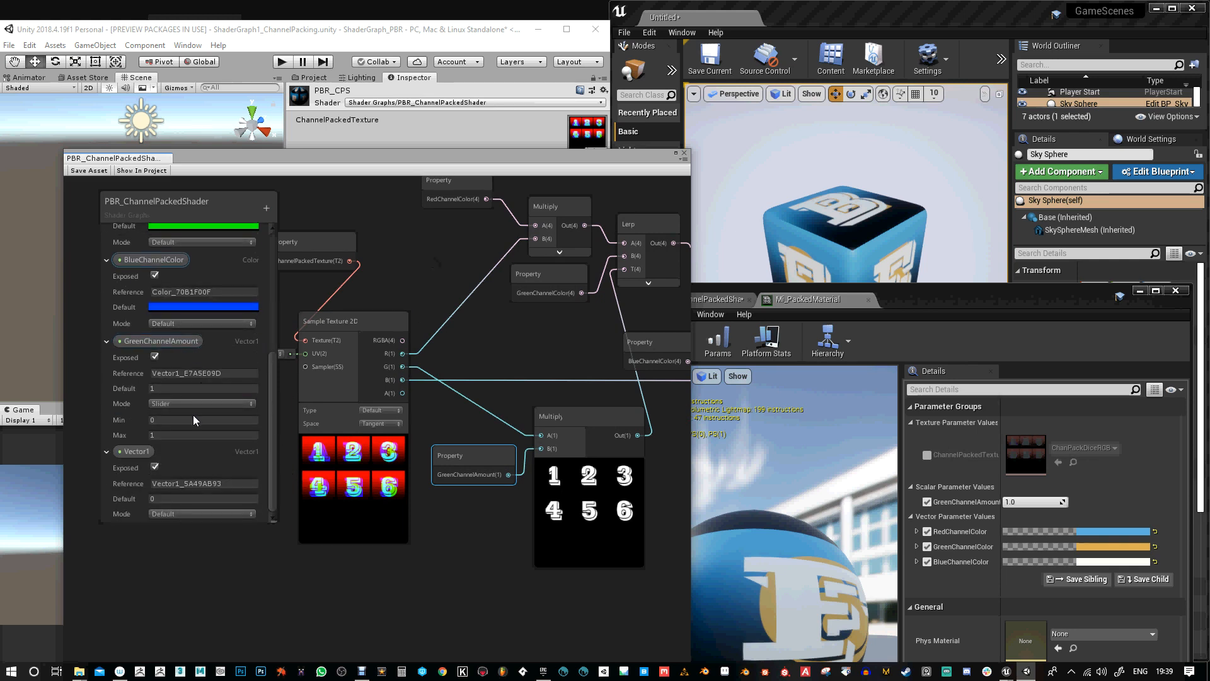
pyautogui.click(138, 454)
pyautogui.doubleClick(142, 452)
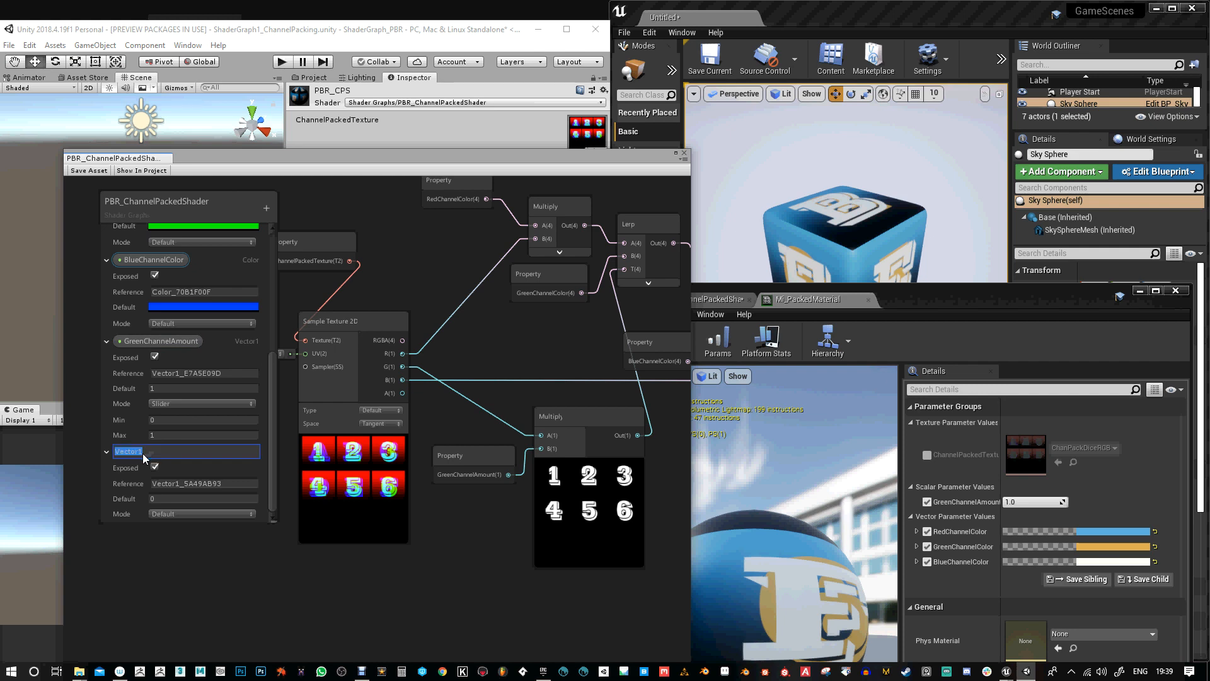
pyautogui.write('BlueChannelAmount')
pyautogui.press('Return')
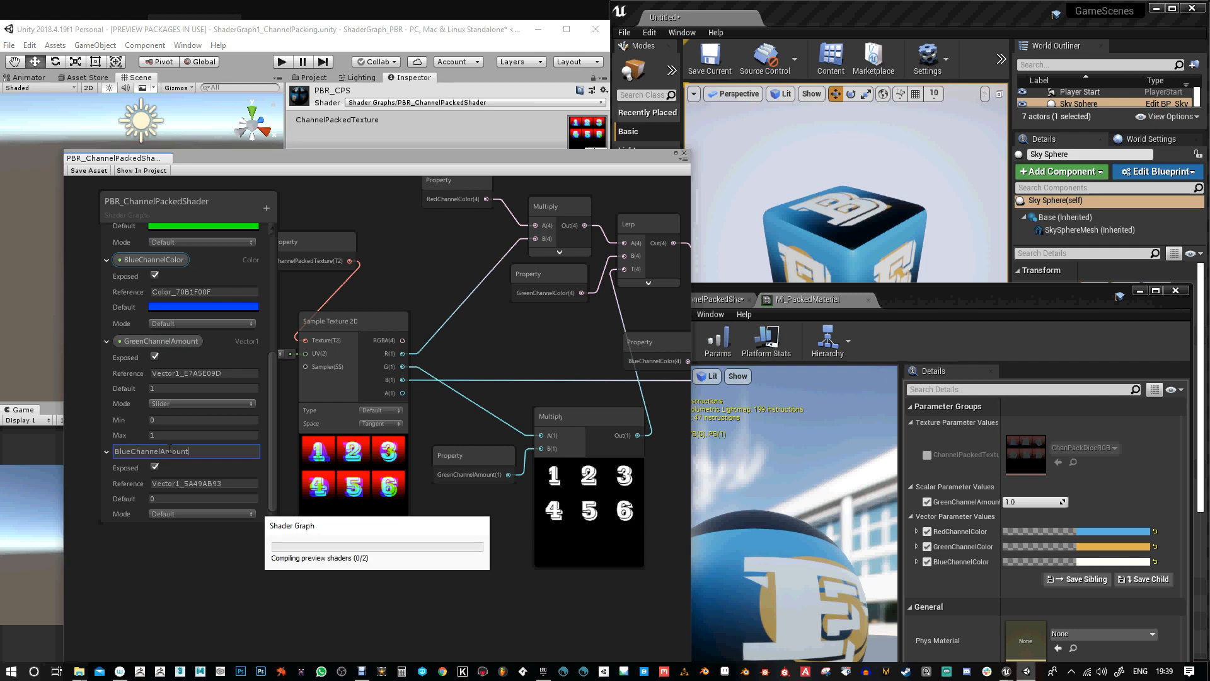
# Set BlueChannelAmount's default to 1 and its mode to Slider, and save the shader asset
pyautogui.click(178, 499)
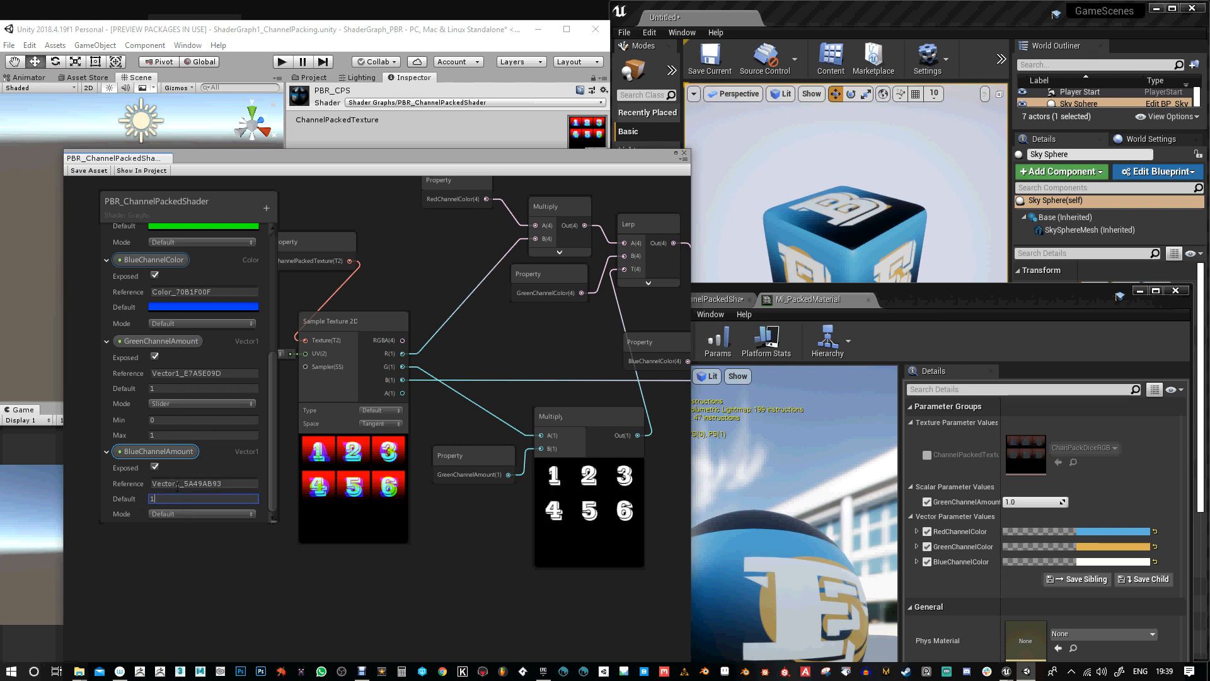
pyautogui.click(213, 515)
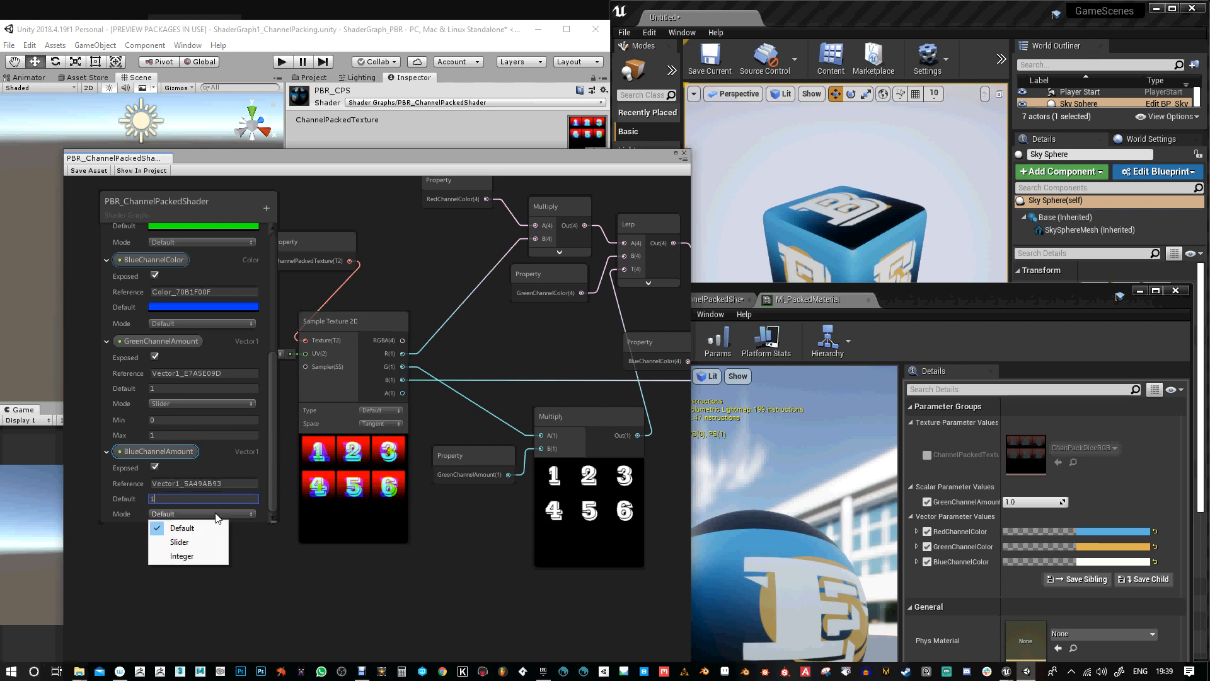
pyautogui.click(187, 543)
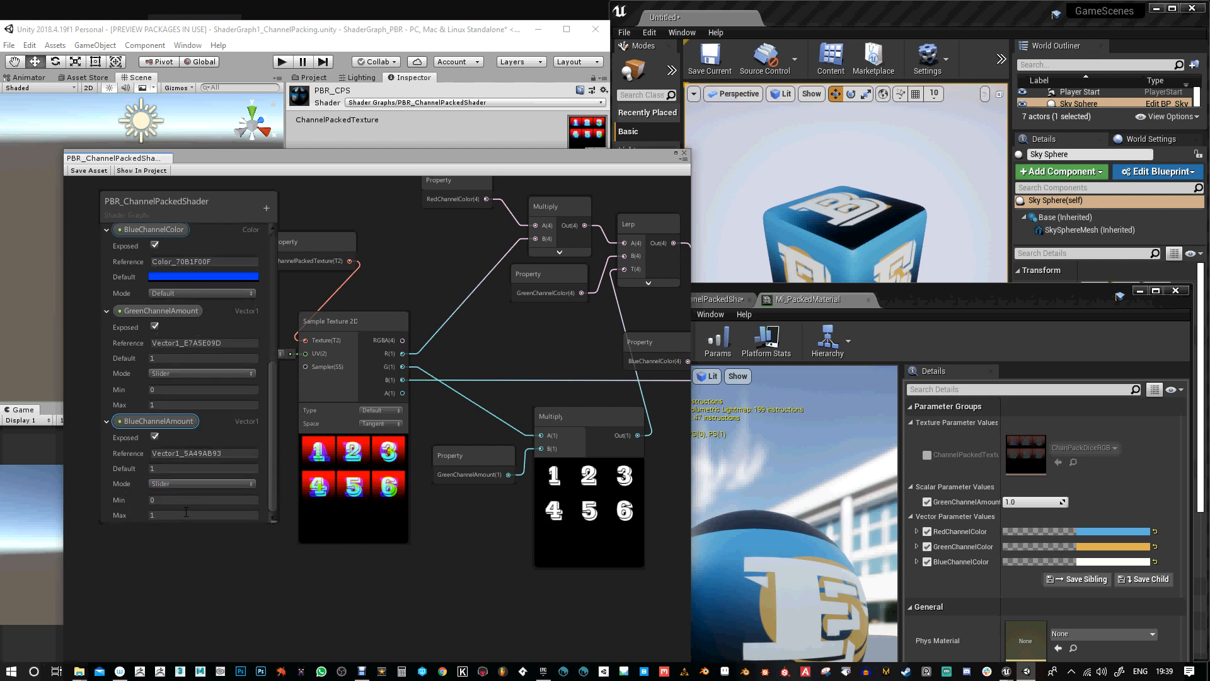
pyautogui.click(89, 171)
# Place the BlueChannelAmount property in the shader graph and add a new Multiply node
pyautogui.moveTo(432, 573); pyautogui.dragTo(433, 575)
pyautogui.rightClick(396, 515)
pyautogui.rightClick(474, 353)
pyautogui.click(493, 360)
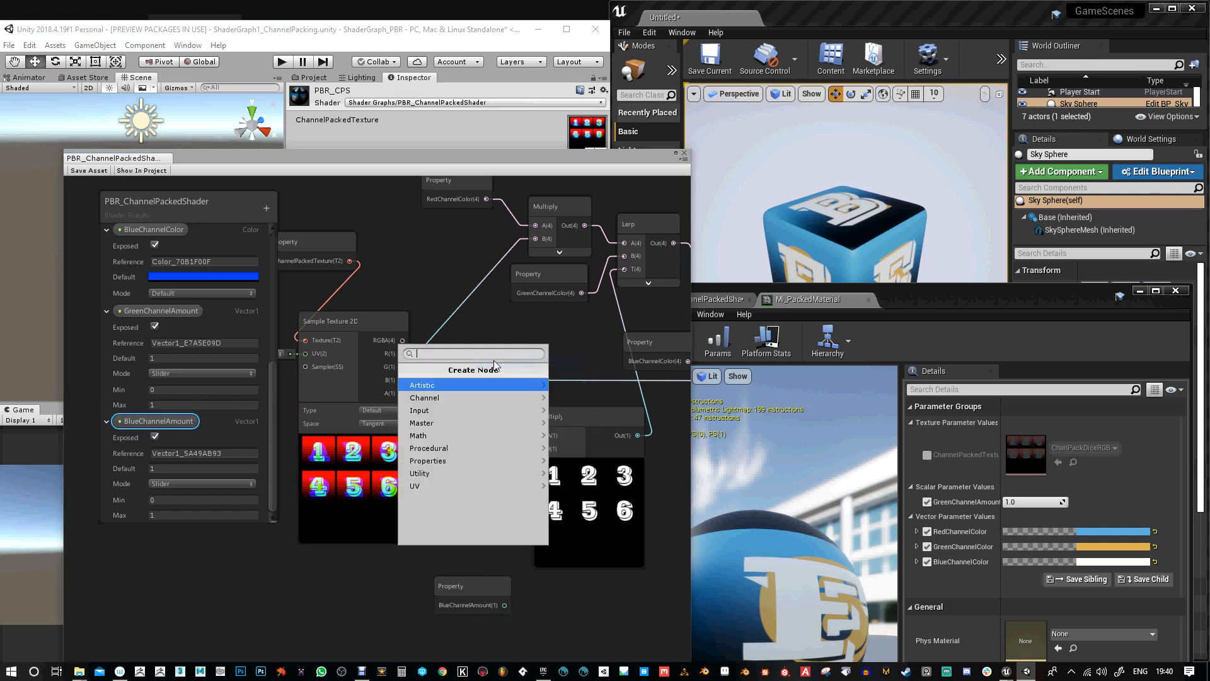
pyautogui.write('mul')
pyautogui.click(482, 391)
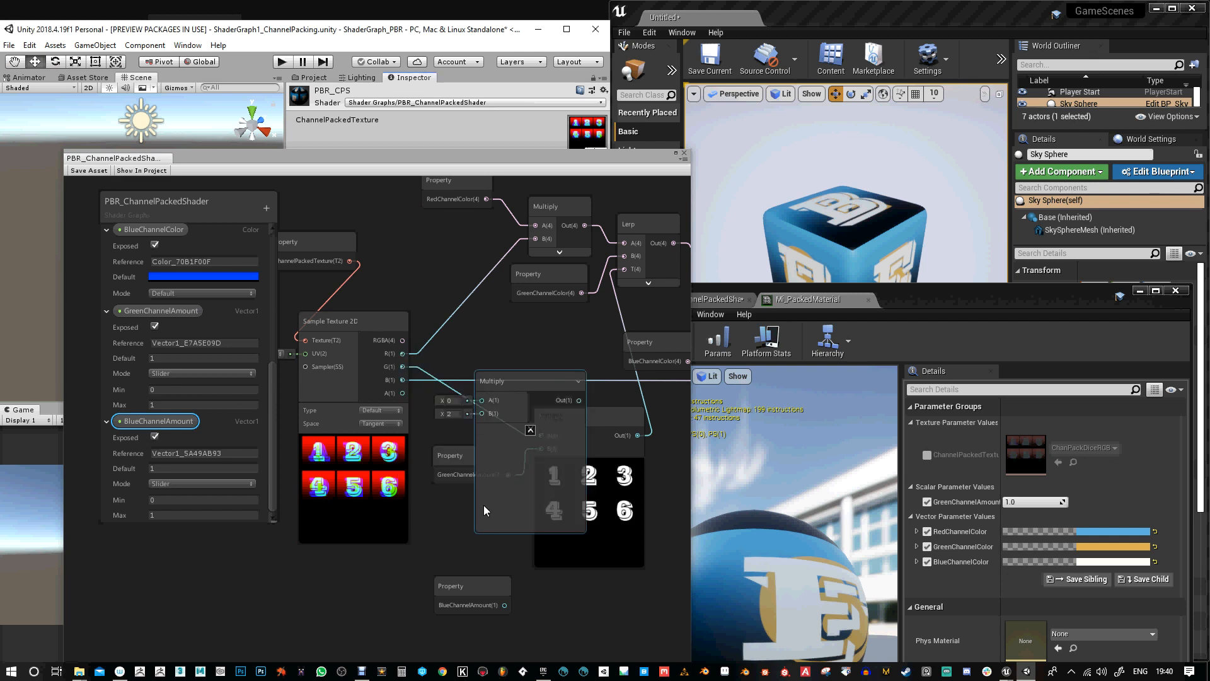
# Connect the texture sample's B output to the new Multiply's A input and BlueChannelAmount to its B input
pyautogui.rightClick(430, 528)
pyautogui.click(521, 379)
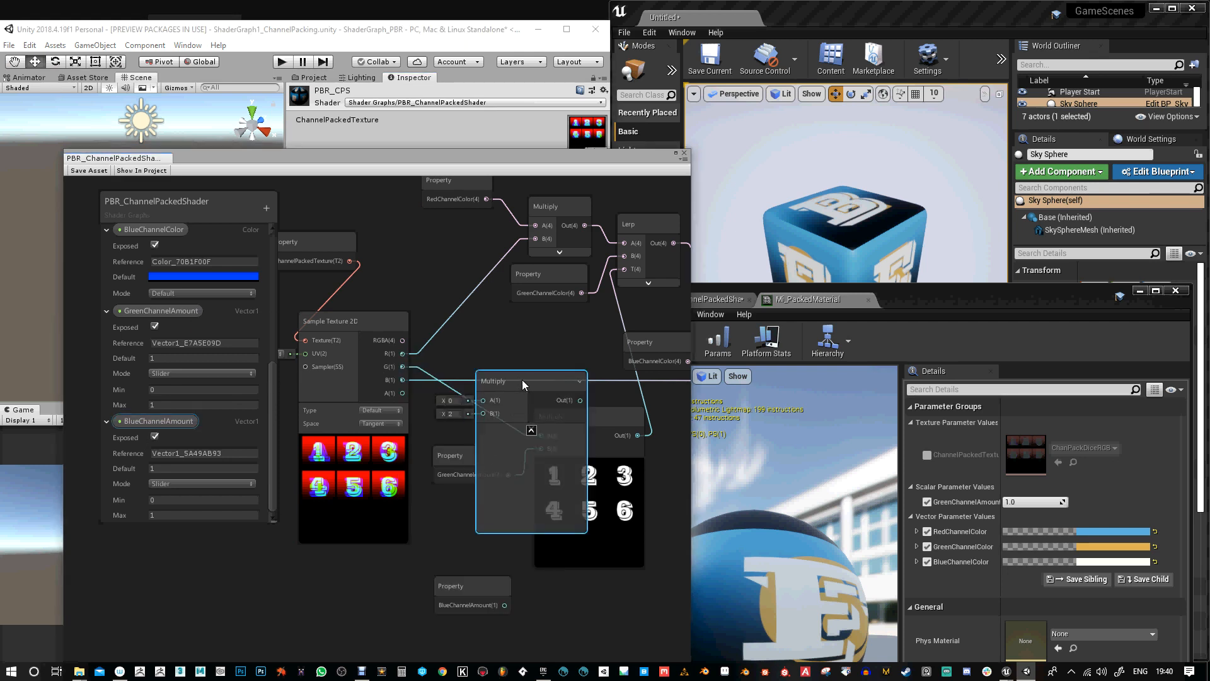
pyautogui.moveTo(522, 380); pyautogui.dragTo(547, 353)
pyautogui.moveTo(402, 380); pyautogui.dragTo(509, 374)
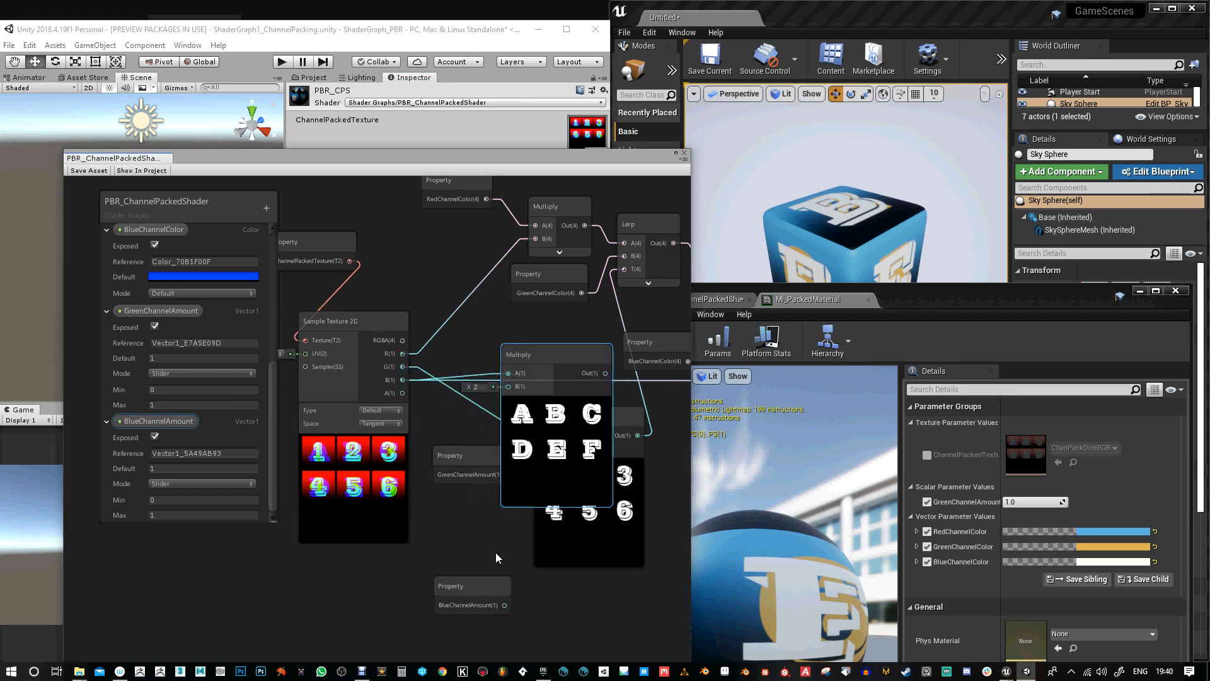
pyautogui.moveTo(480, 588); pyautogui.dragTo(508, 387)
# Rearrange the overlapping nodes so BlueChannelAmount and its Multiply sit between the texture sample and the green amount Multiply
pyautogui.scroll(-3, 509, 404)
pyautogui.rightClick(541, 362)
pyautogui.click(446, 403)
pyautogui.moveTo(421, 365); pyautogui.dragTo(313, 385)
pyautogui.moveTo(391, 319); pyautogui.dragTo(290, 335)
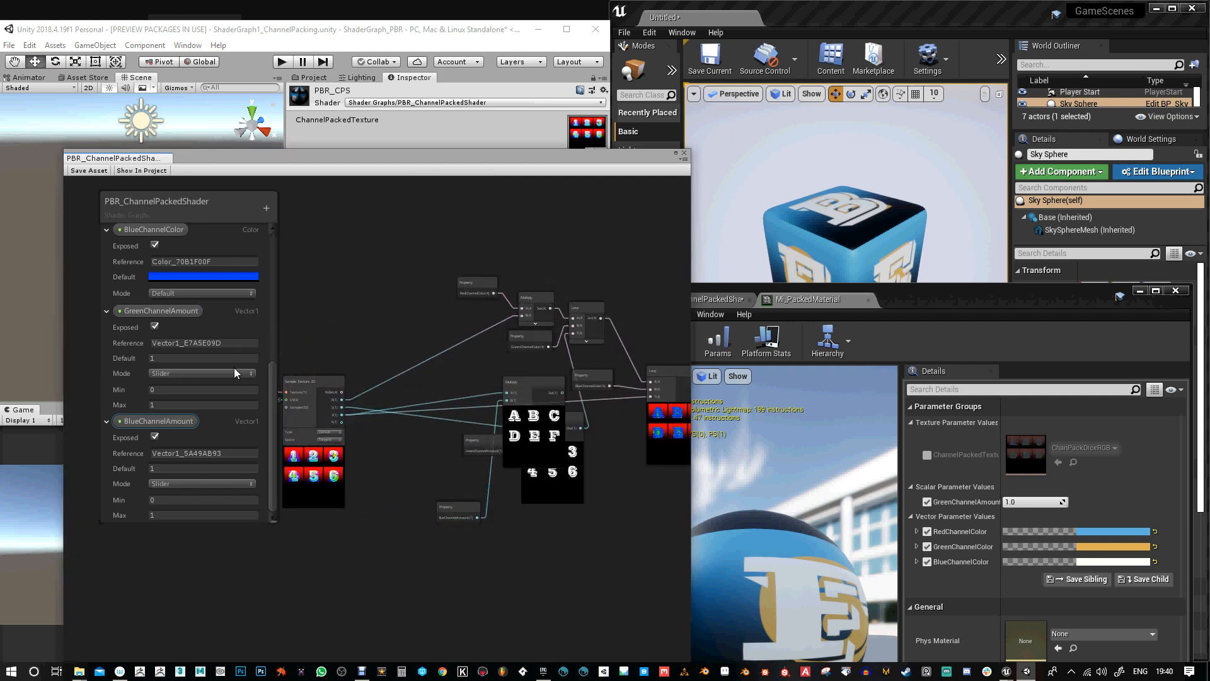
pyautogui.moveTo(565, 434); pyautogui.dragTo(479, 428)
pyautogui.moveTo(463, 505); pyautogui.dragTo(443, 370)
pyautogui.scroll(3, 504, 390)
pyautogui.rightClick(392, 476)
pyautogui.moveTo(362, 543); pyautogui.dragTo(420, 577, button='middle')
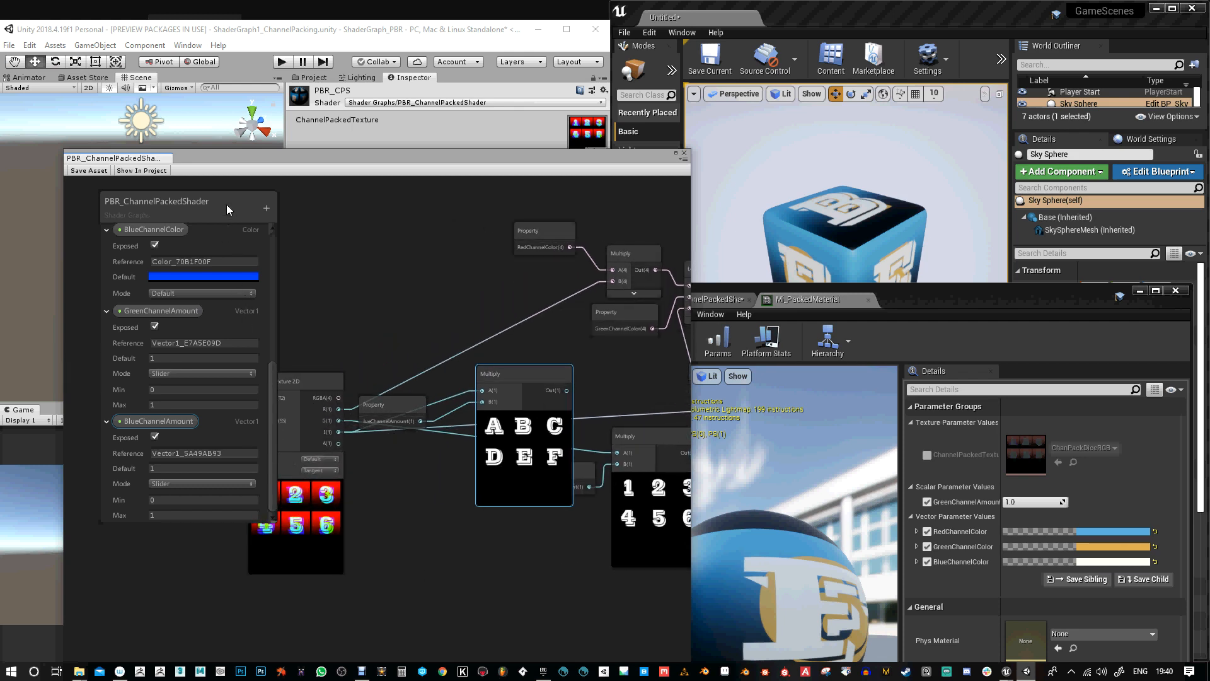
# Lower the blue amount Multiply and connect its output to the last Lerp's T input, replacing the existing connection
pyautogui.moveTo(225, 204); pyautogui.dragTo(209, 203)
pyautogui.scroll(2, 366, 519)
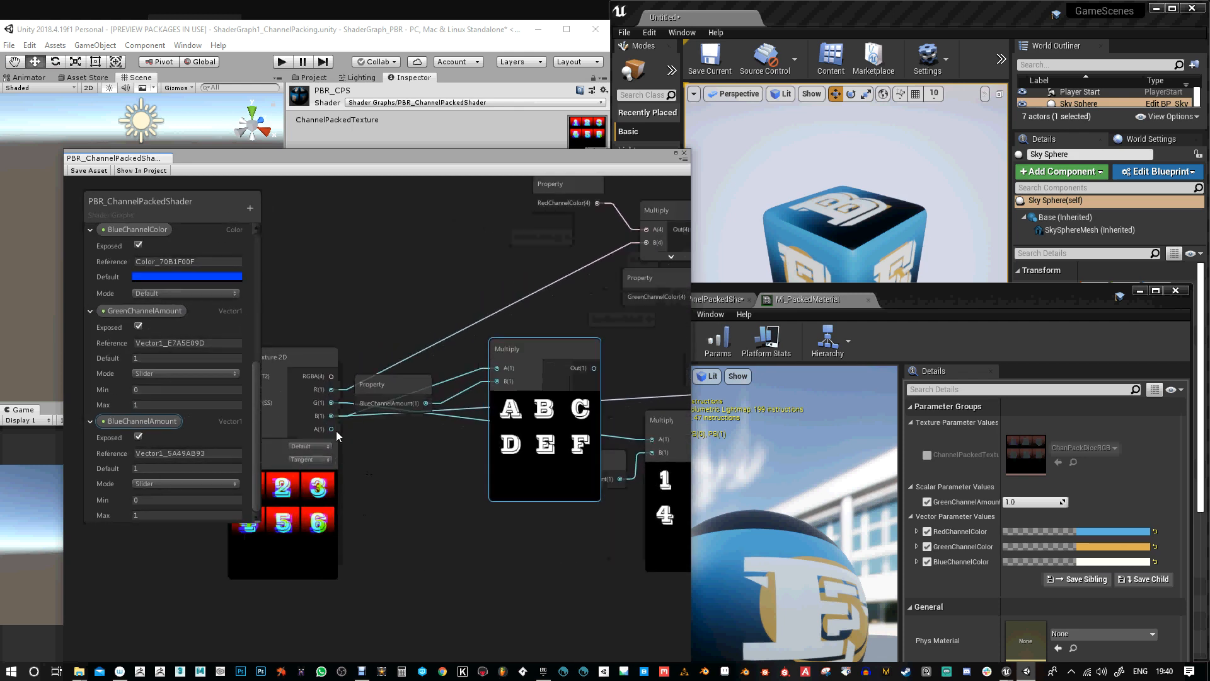
pyautogui.moveTo(517, 349); pyautogui.dragTo(489, 468)
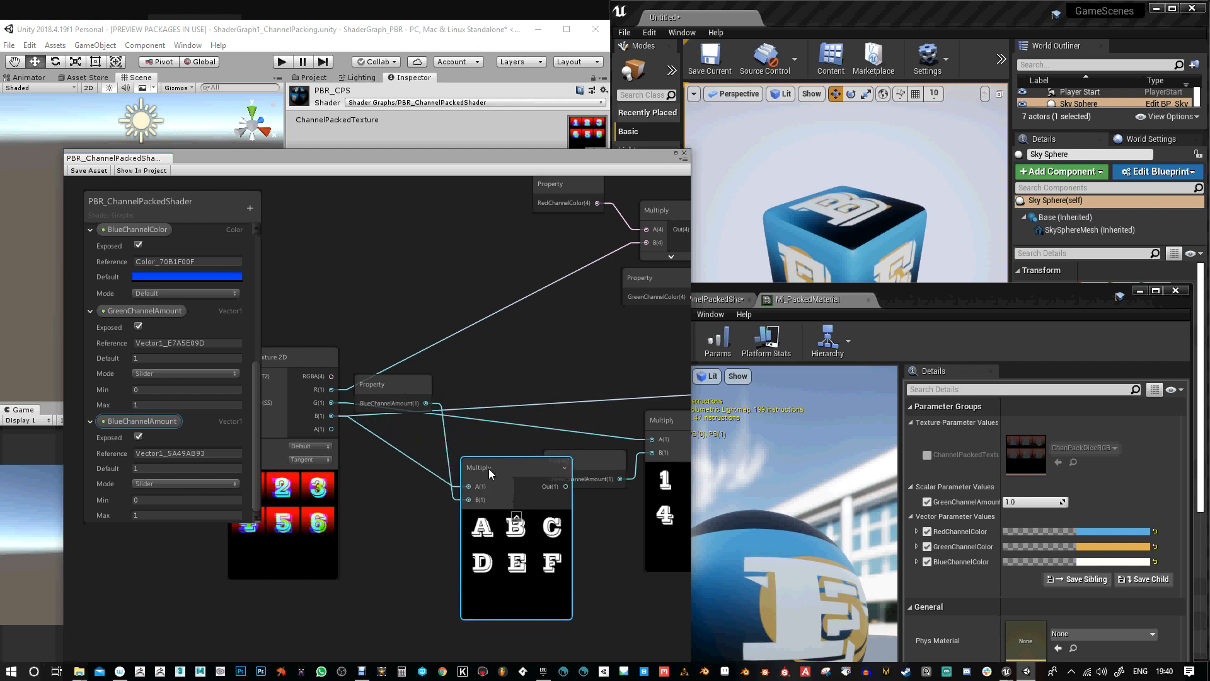
pyautogui.moveTo(567, 403); pyautogui.dragTo(322, 351, button='middle')
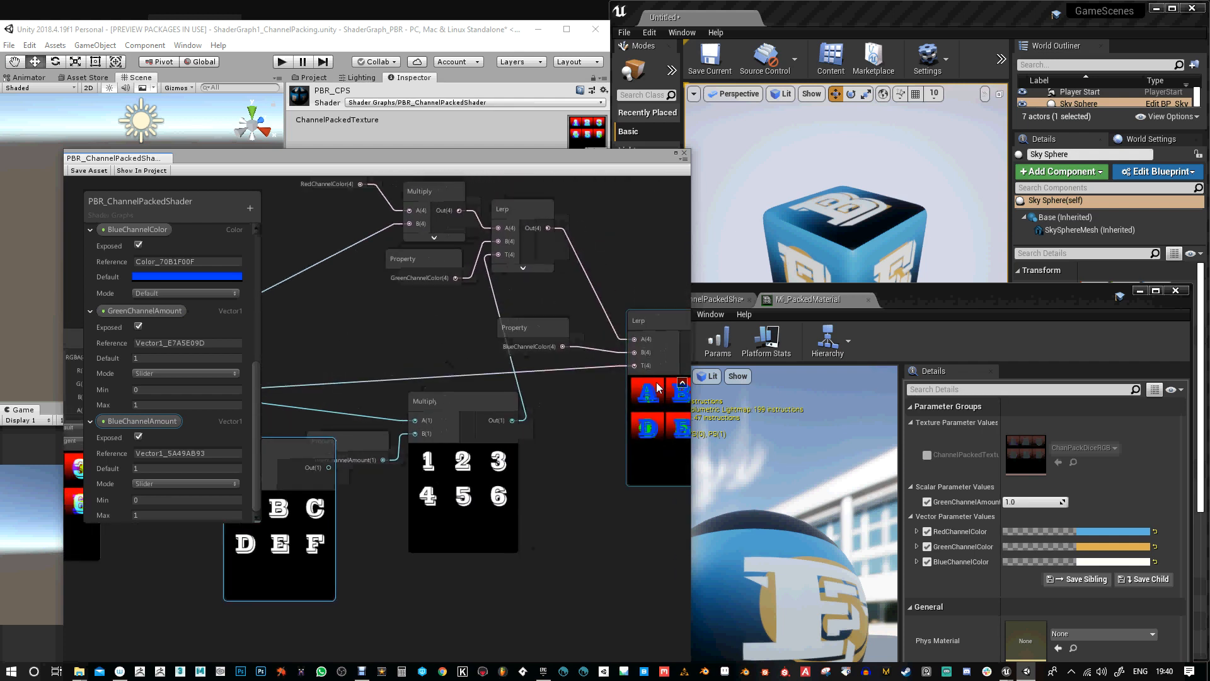
pyautogui.moveTo(329, 472); pyautogui.dragTo(600, 368)
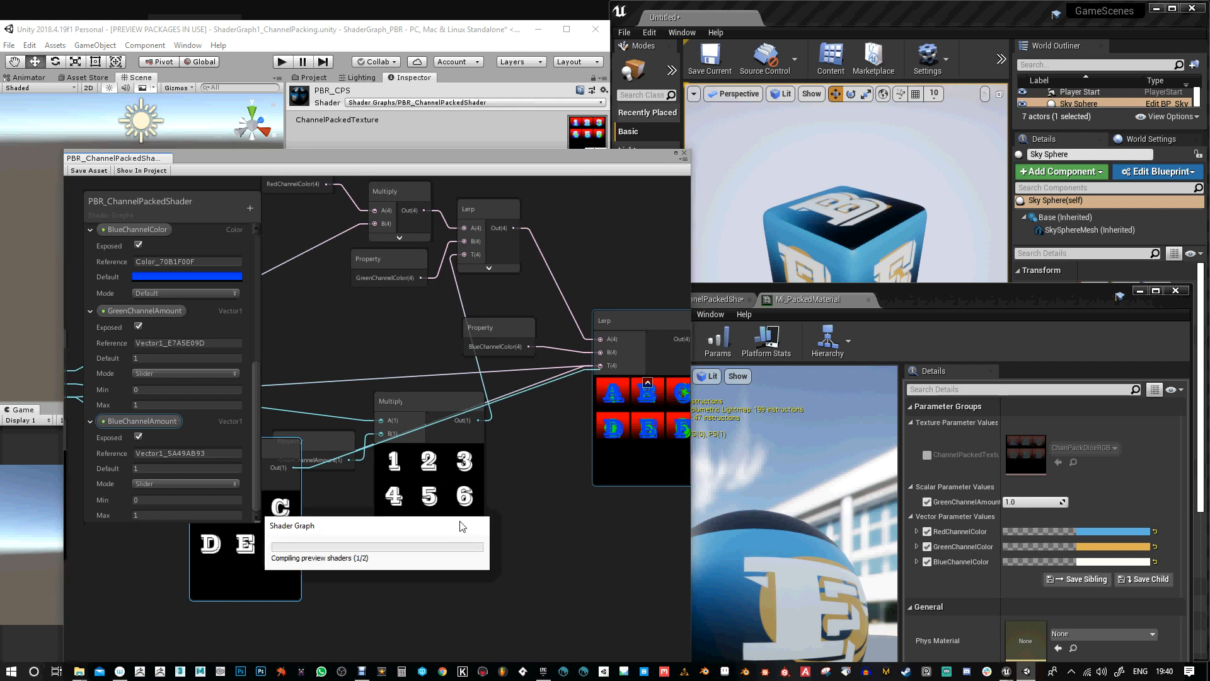
# Move the green amount Multiply and GreenChannelAmount above the blue amount nodes, and collapse the previews of both amount Multiply nodes
pyautogui.moveTo(353, 566); pyautogui.dragTo(497, 593, button='middle')
pyautogui.moveTo(411, 477); pyautogui.dragTo(404, 385)
pyautogui.moveTo(573, 410); pyautogui.dragTo(410, 271)
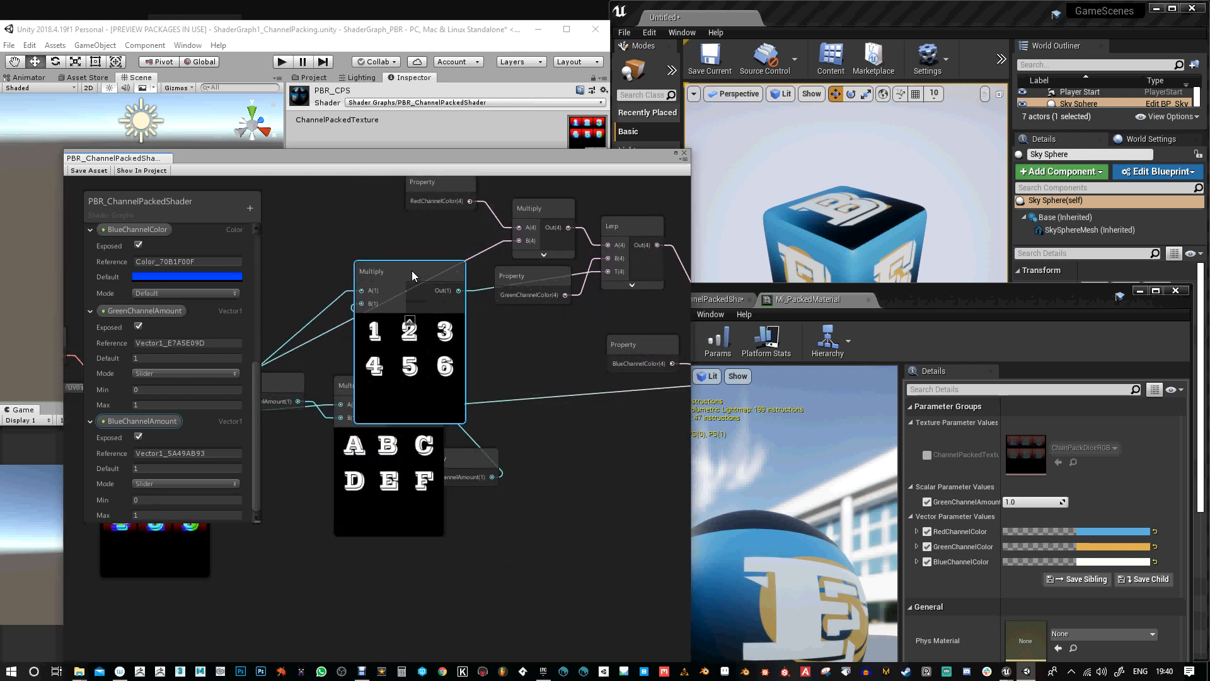
pyautogui.click(409, 319)
pyautogui.moveTo(481, 424); pyautogui.dragTo(564, 448, button='middle')
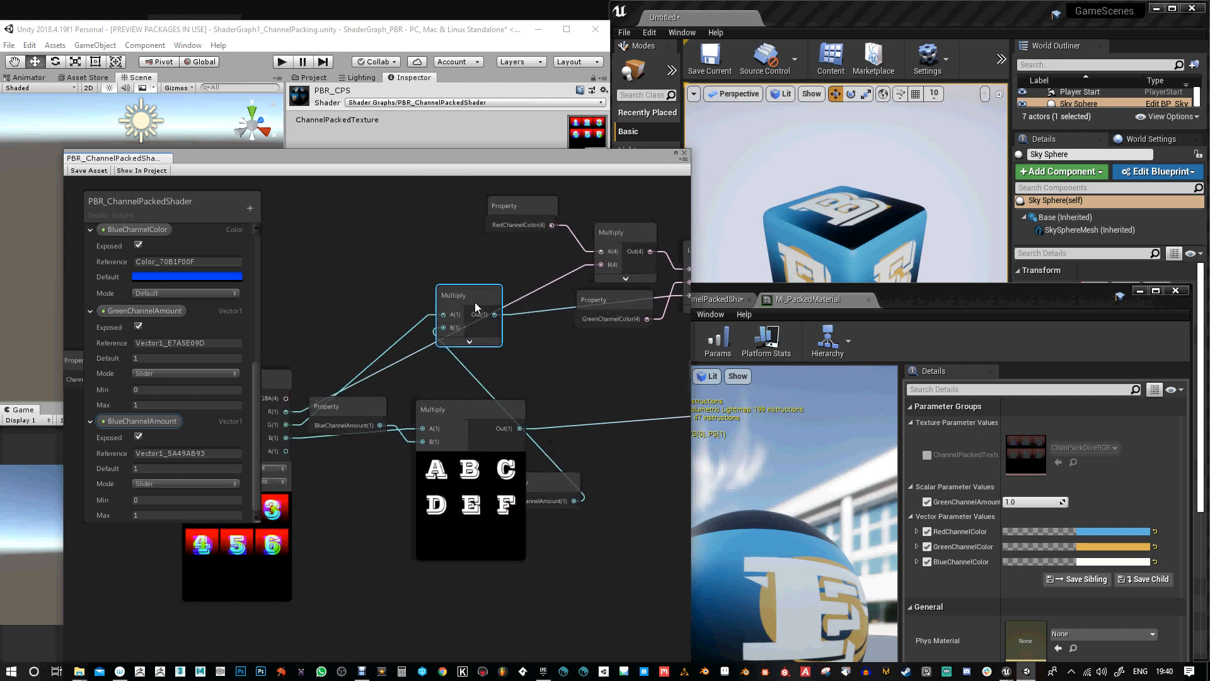
pyautogui.moveTo(475, 301); pyautogui.dragTo(528, 304)
pyautogui.moveTo(551, 491); pyautogui.dragTo(391, 321)
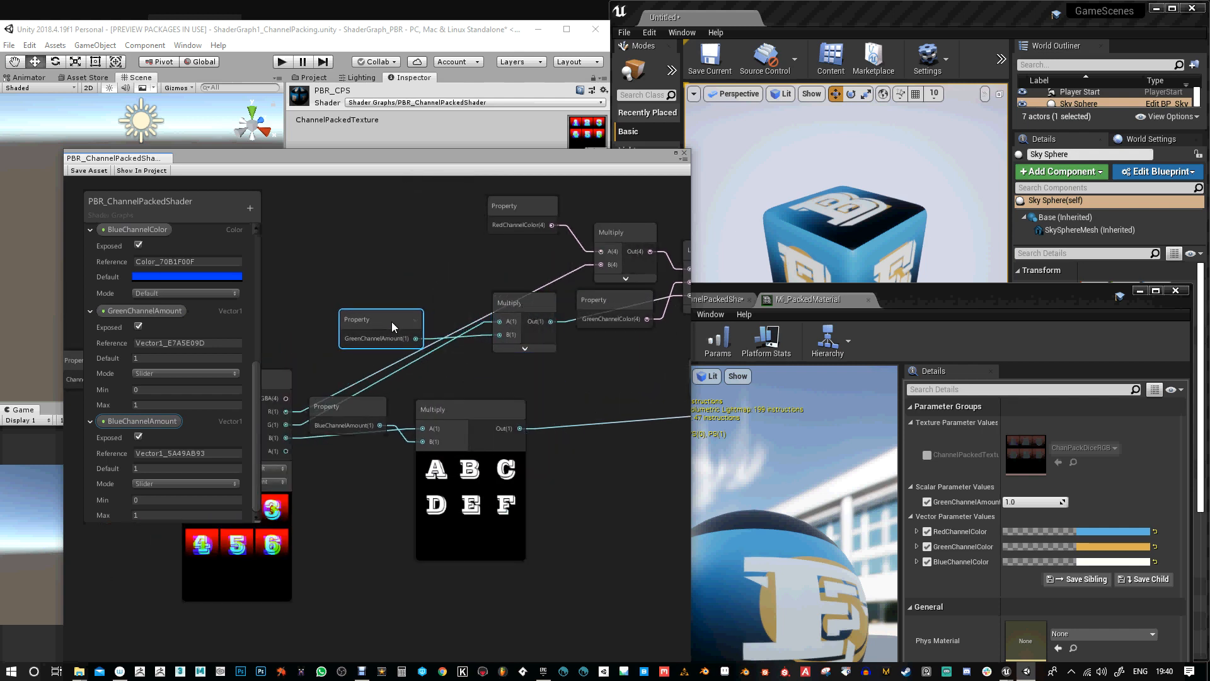
pyautogui.moveTo(486, 411); pyautogui.dragTo(528, 406)
pyautogui.click(513, 454)
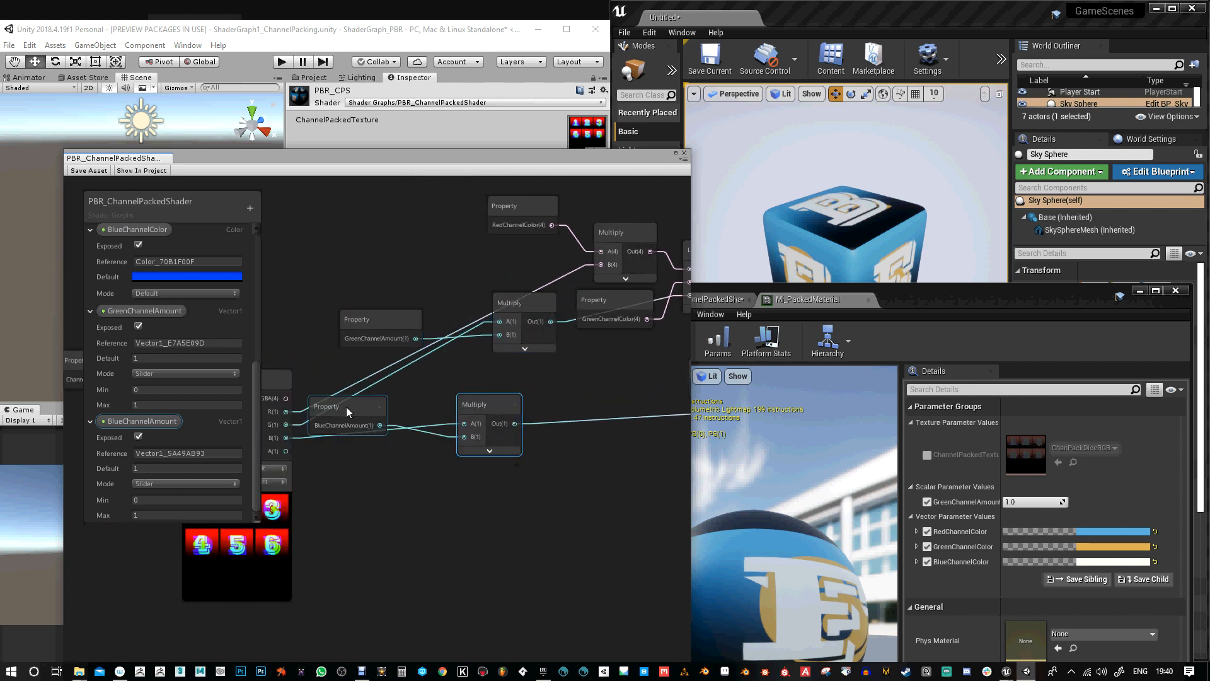
# Line up each channel amount property beside its Multiply node, tidy the nodes before the last Lerp, and save the shader asset
pyautogui.moveTo(346, 407); pyautogui.dragTo(362, 468)
pyautogui.moveTo(494, 417); pyautogui.dragTo(500, 454)
pyautogui.moveTo(391, 324); pyautogui.dragTo(425, 398)
pyautogui.moveTo(494, 310); pyautogui.dragTo(474, 351)
pyautogui.moveTo(370, 466); pyautogui.dragTo(483, 457)
pyautogui.scroll(-3, 535, 410)
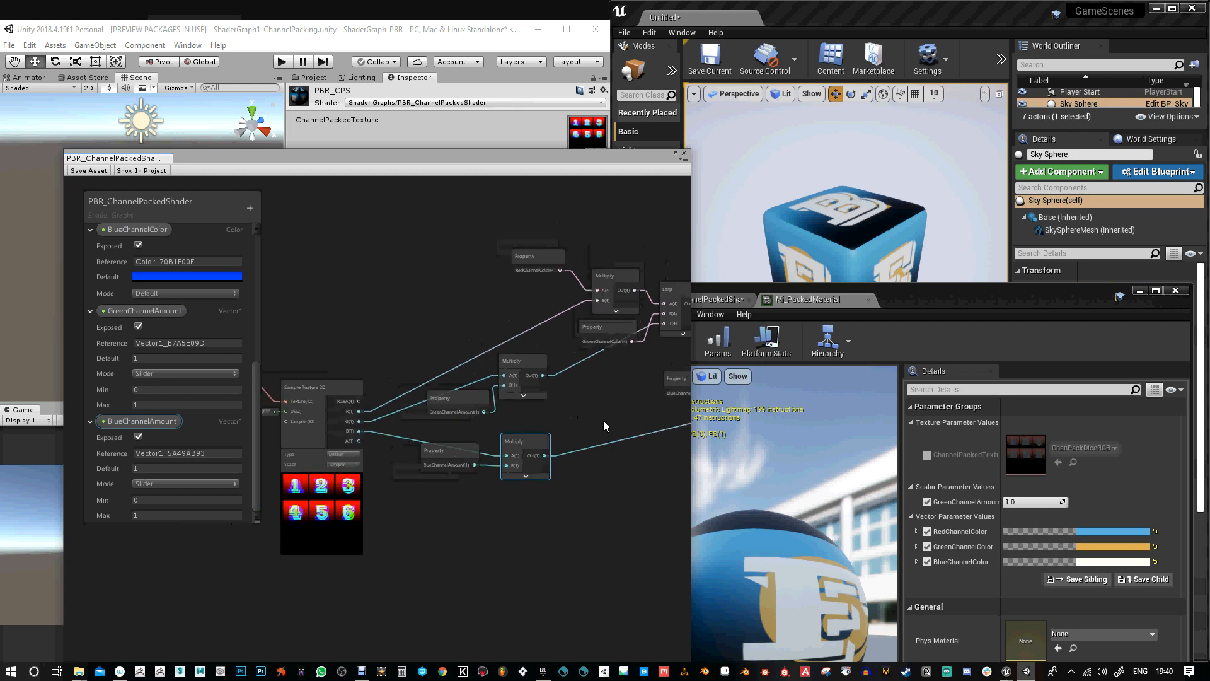
pyautogui.moveTo(547, 403); pyautogui.dragTo(544, 408)
pyautogui.moveTo(608, 450); pyautogui.dragTo(523, 468, button='middle')
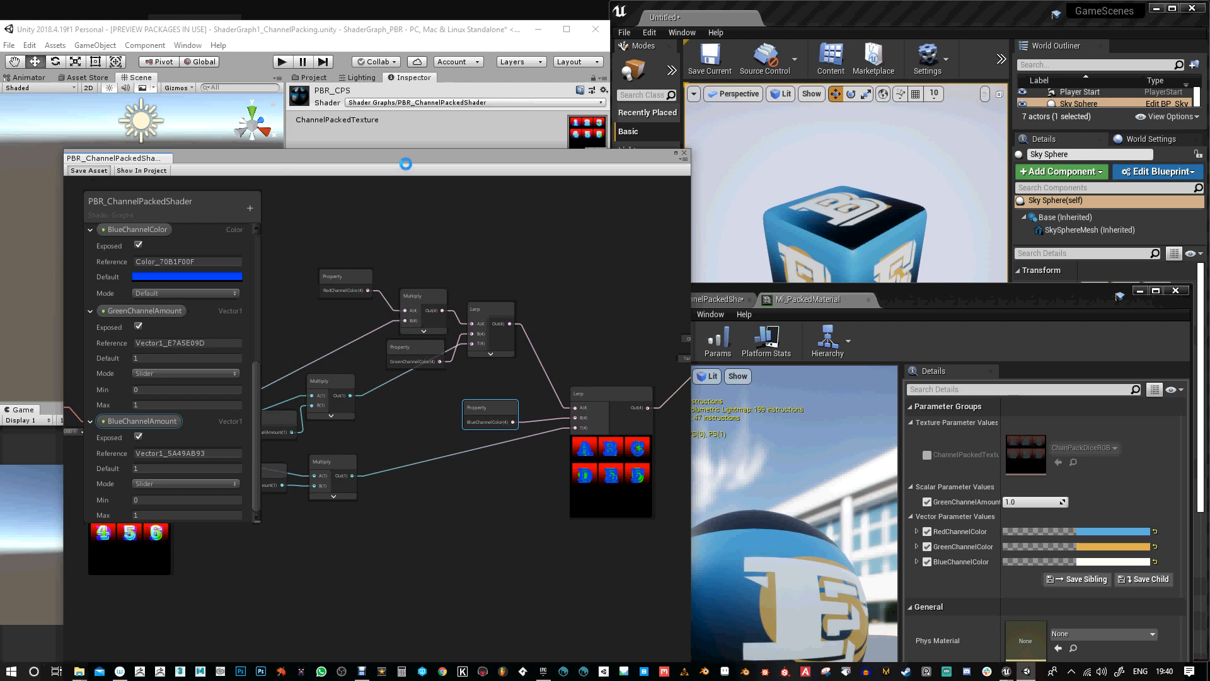
# Test the PBR_CPS amount sliders, setting BlueChannelAmount to 0 and back up to 0.999, and GreenChannelAmount to 0 and 0.22
pyautogui.moveTo(407, 158); pyautogui.dragTo(369, 368)
pyautogui.click(560, 200)
pyautogui.moveTo(550, 212); pyautogui.dragTo(297, 214)
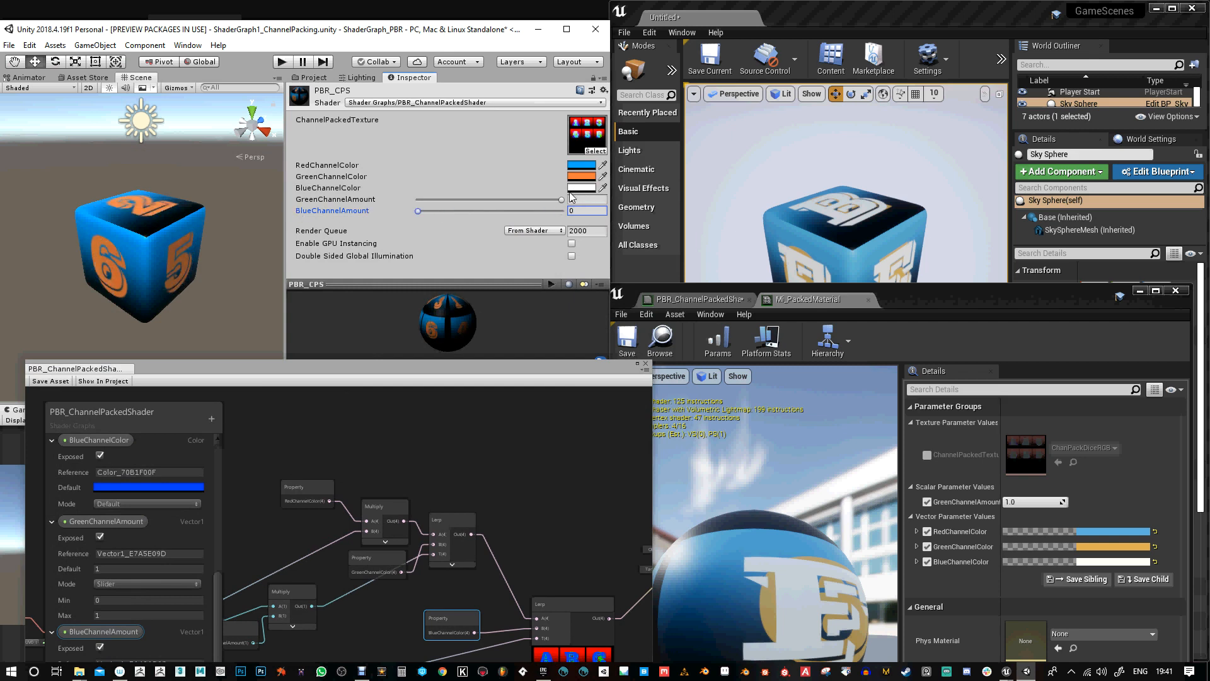
pyautogui.moveTo(418, 212); pyautogui.dragTo(372, 215)
pyautogui.moveTo(562, 200)
pyautogui.mouseDown()
pyautogui.moveTo(420, 202)
pyautogui.moveTo(611, 211)
pyautogui.moveTo(413, 204)
pyautogui.moveTo(559, 205)
pyautogui.mouseUp()
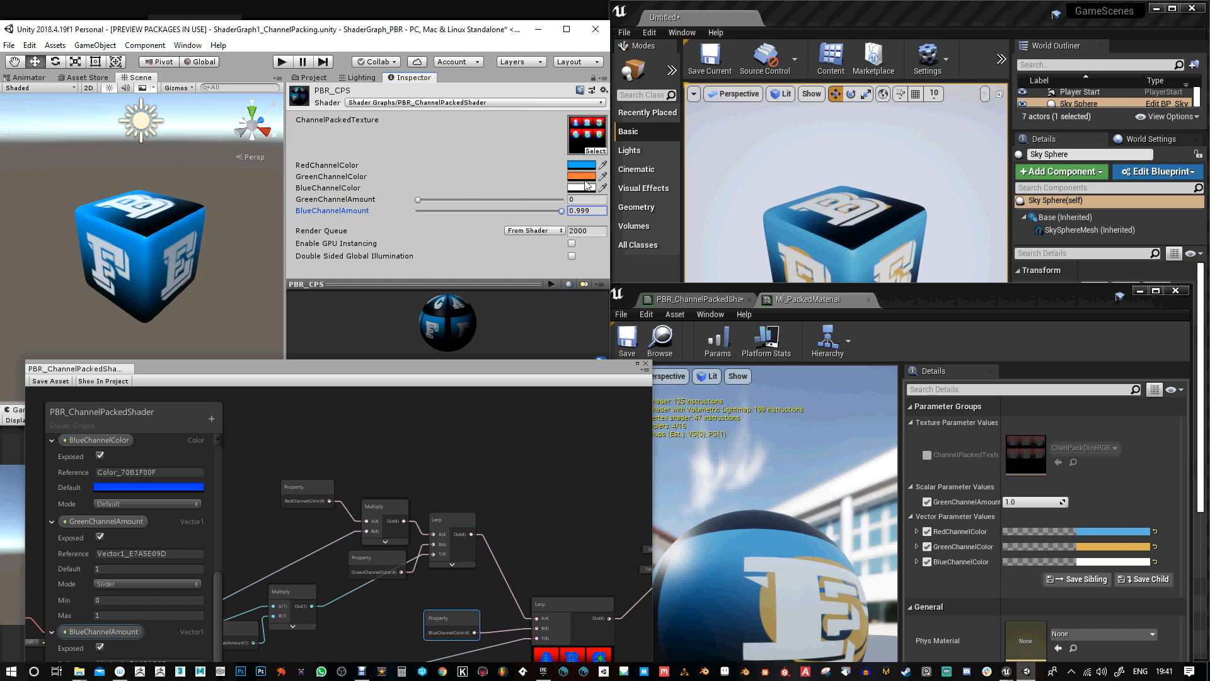
pyautogui.moveTo(420, 200); pyautogui.dragTo(449, 200)
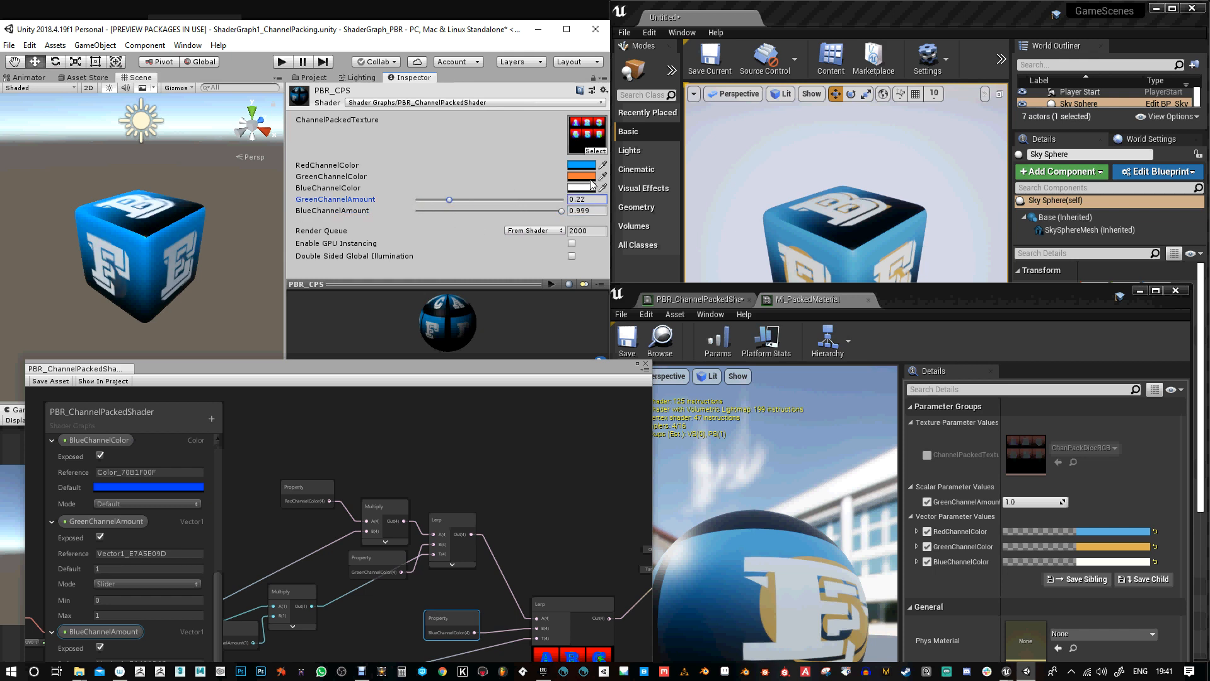
# Try black (000000) as the PBR_CPS material's BlueChannelColor
pyautogui.click(583, 188)
pyautogui.moveTo(769, 190); pyautogui.dragTo(753, 219)
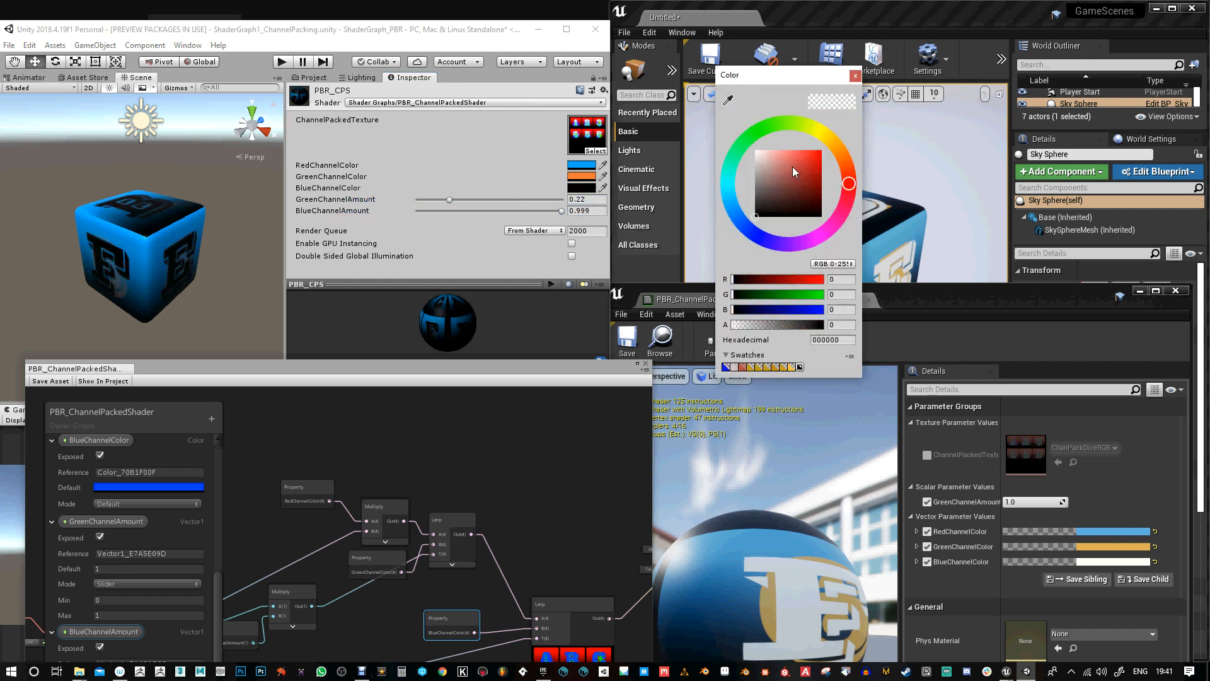
pyautogui.click(854, 75)
# Set PBR_CPS's GreenChannelAmount to 0, BlueChannelAmount to 1 and BlueChannelColor to white (FFFFFF)
pyautogui.moveTo(544, 210)
pyautogui.mouseDown()
pyautogui.moveTo(418, 200)
pyautogui.moveTo(602, 226)
pyautogui.mouseUp()
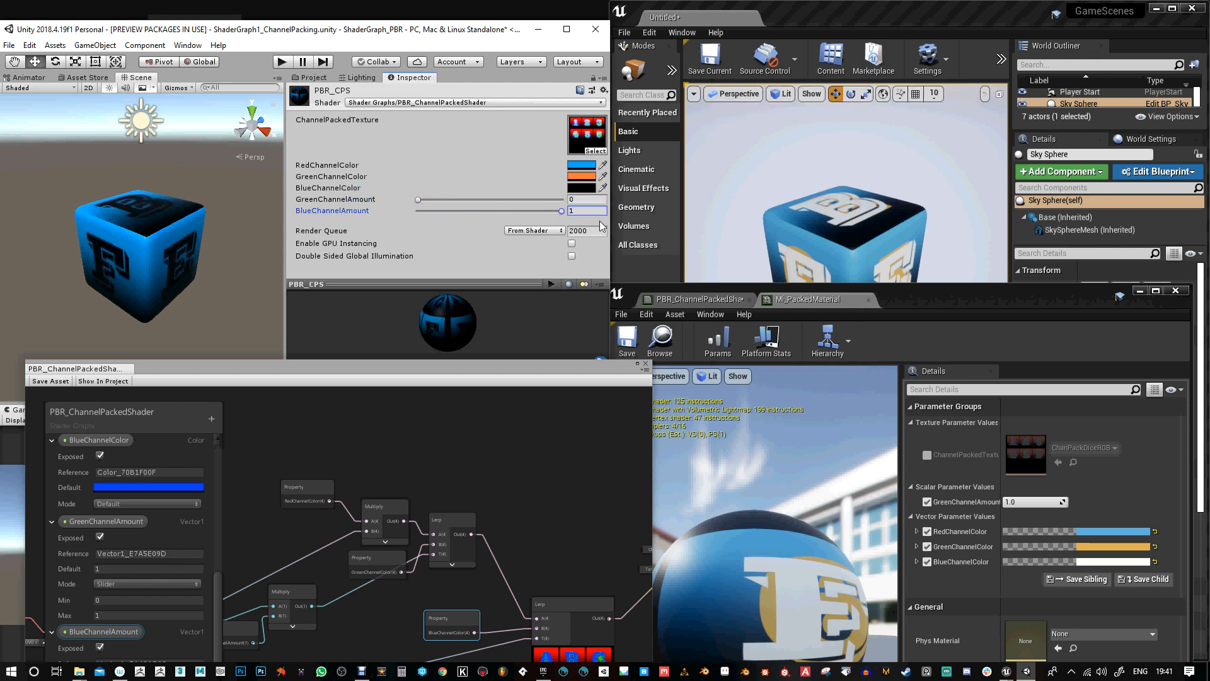
pyautogui.click(581, 187)
pyautogui.moveTo(781, 190); pyautogui.dragTo(755, 150)
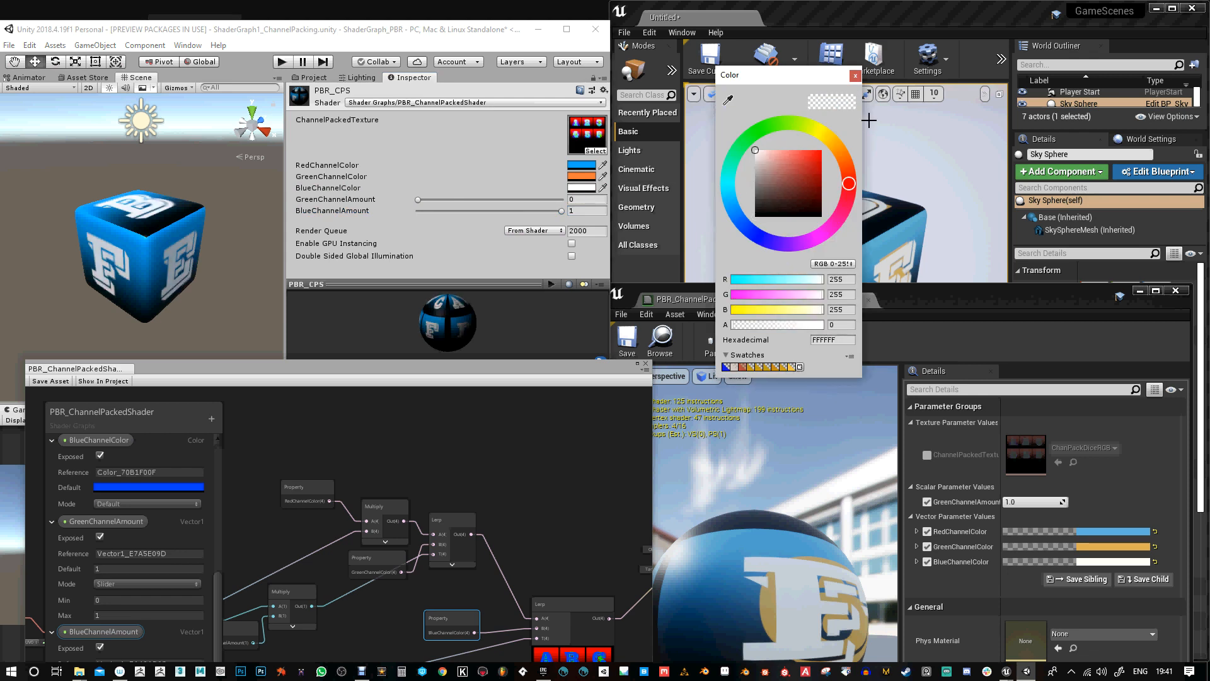
pyautogui.click(855, 75)
# Switch to the PBR_ChannelPackedShader material in Unreal Engine and enlarge its node graph area around the texture and colour nodes
pyautogui.moveTo(618, 369); pyautogui.dragTo(494, 281)
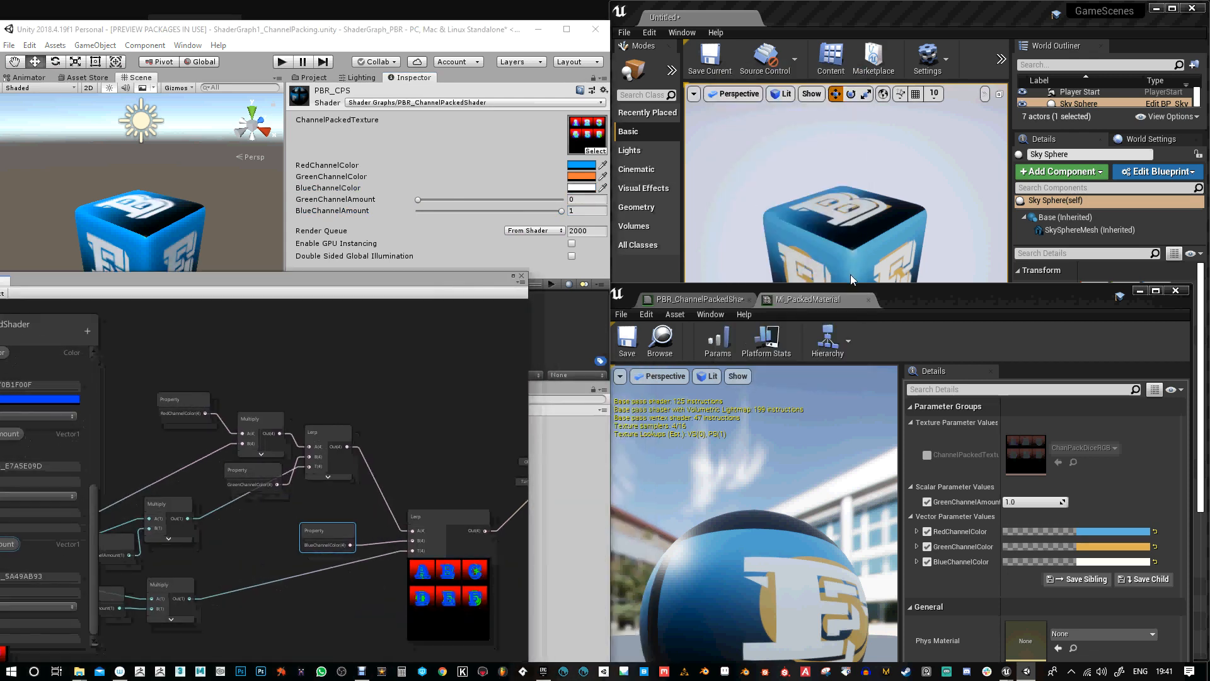
pyautogui.click(719, 299)
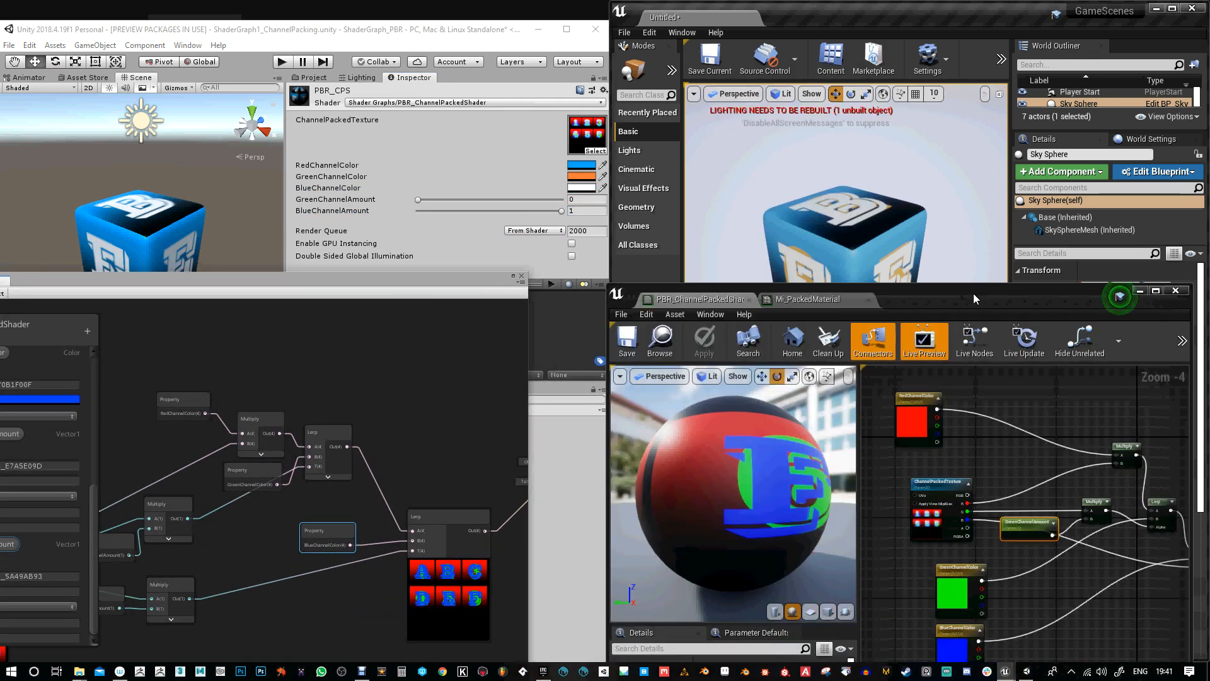
pyautogui.moveTo(967, 305); pyautogui.dragTo(884, 155)
pyautogui.scroll(1, 911, 280)
pyautogui.moveTo(911, 280); pyautogui.dragTo(923, 416, button='right')
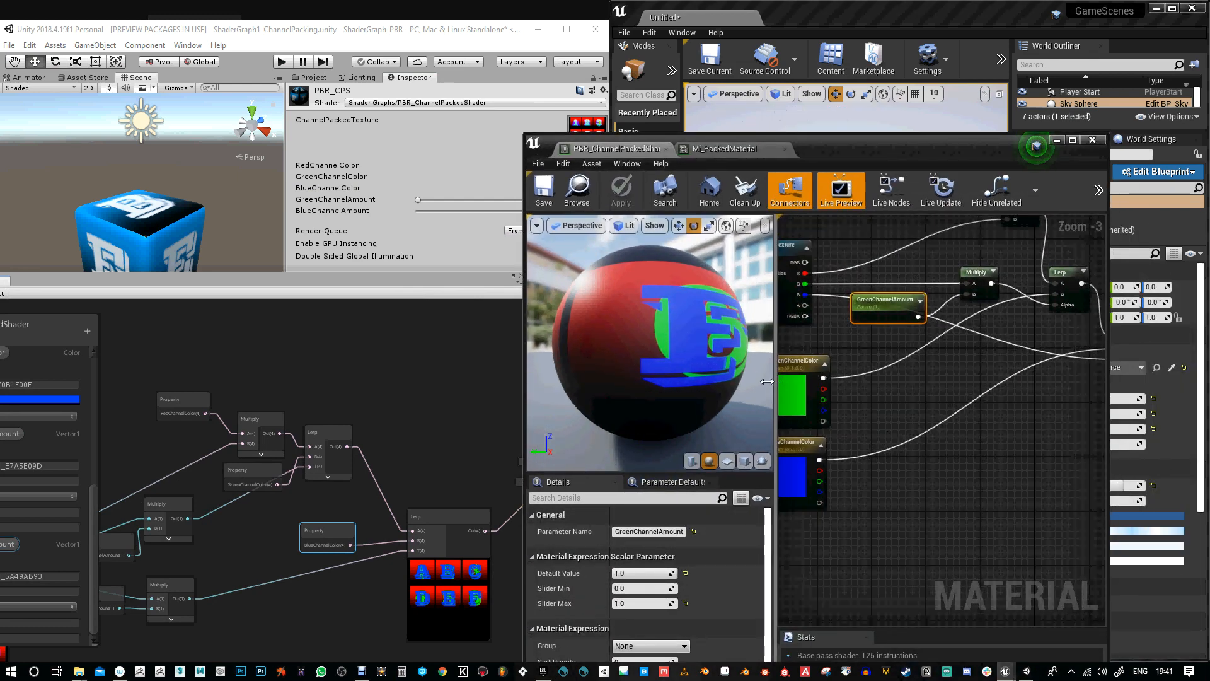
pyautogui.moveTo(778, 391); pyautogui.dragTo(597, 391)
pyautogui.moveTo(705, 391); pyautogui.dragTo(788, 408, button='right')
pyautogui.click(838, 421)
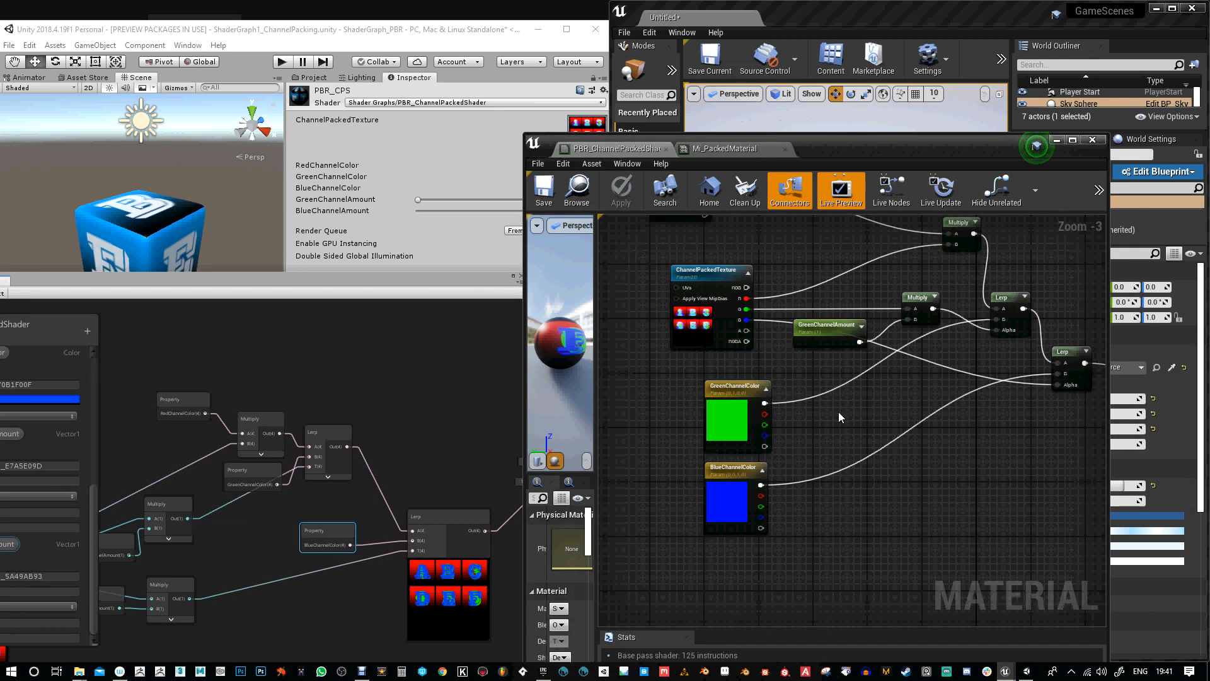
# Move the GreenChannelAmount parameter slightly down, duplicate it beside BlueChannelColor, and rename the copy BlueChannelAmount
pyautogui.moveTo(819, 326); pyautogui.dragTo(833, 352)
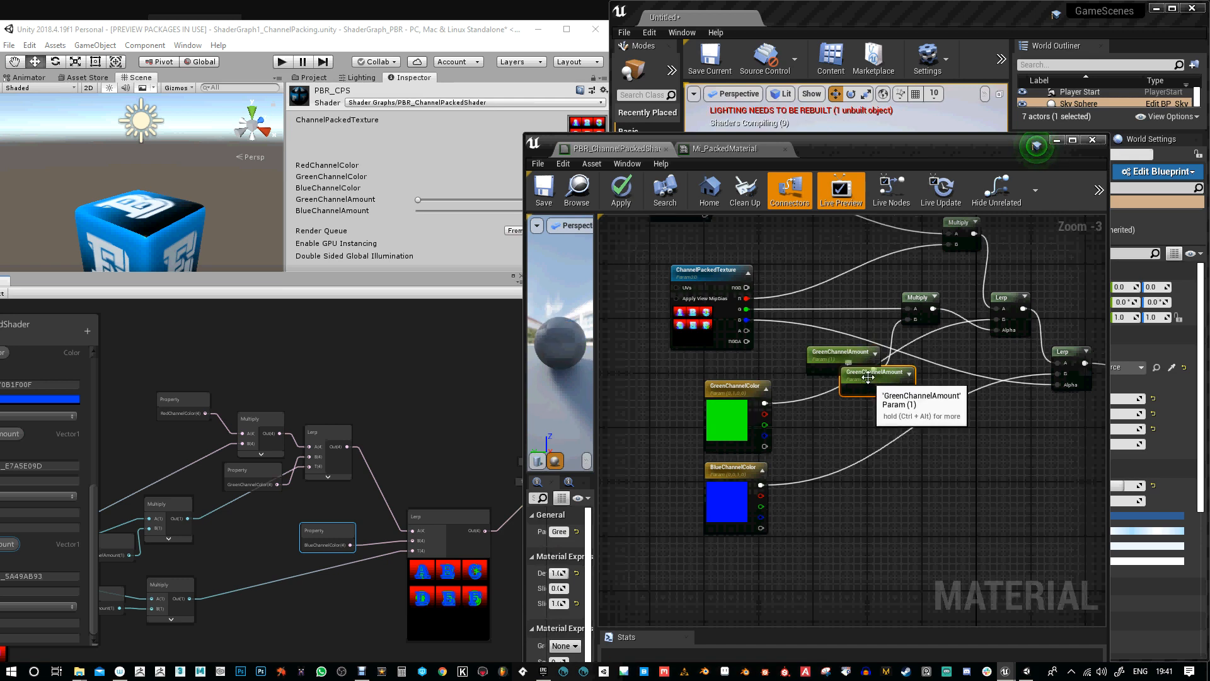
pyautogui.hotkey('ctrl', 'w')
pyautogui.press('F2')
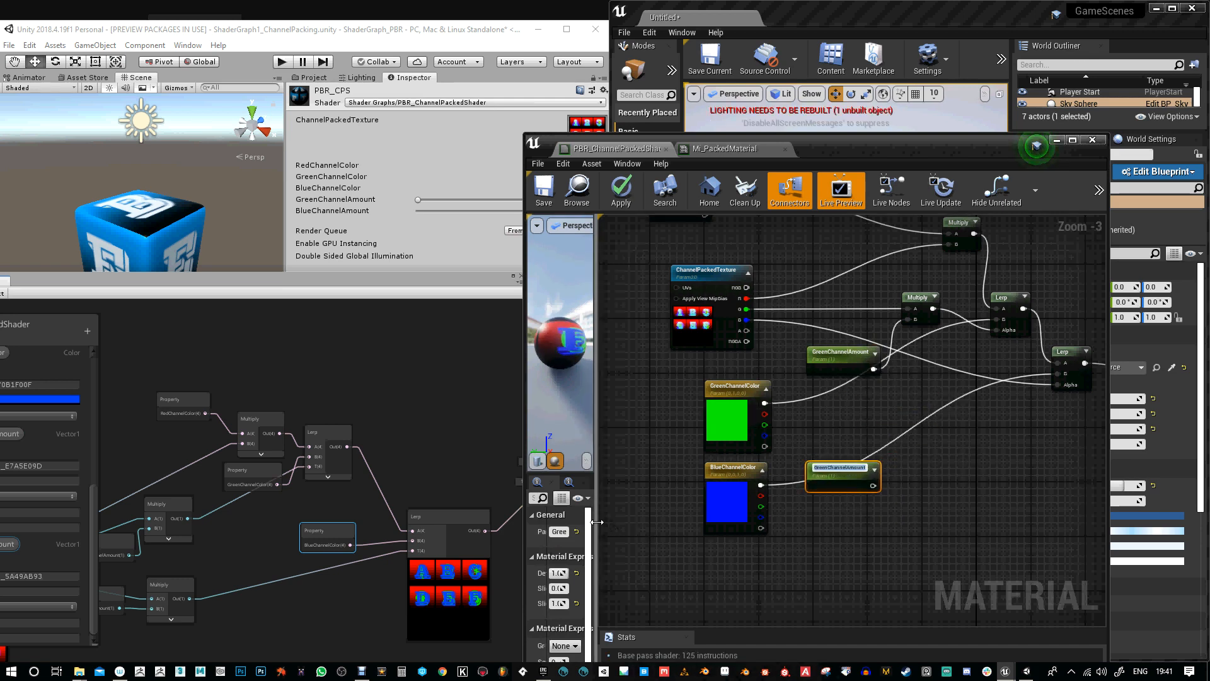
pyautogui.moveTo(595, 526); pyautogui.dragTo(629, 527)
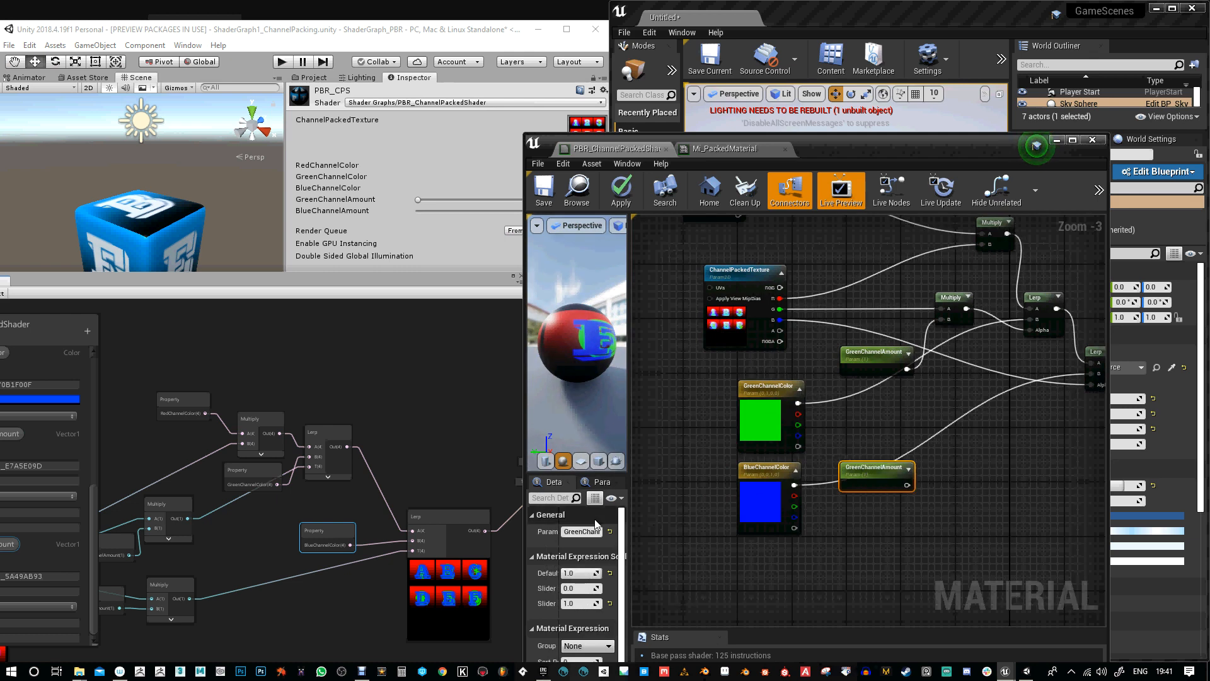
pyautogui.click(576, 532)
pyautogui.write('BlueChannelAmount')
pyautogui.press('Return')
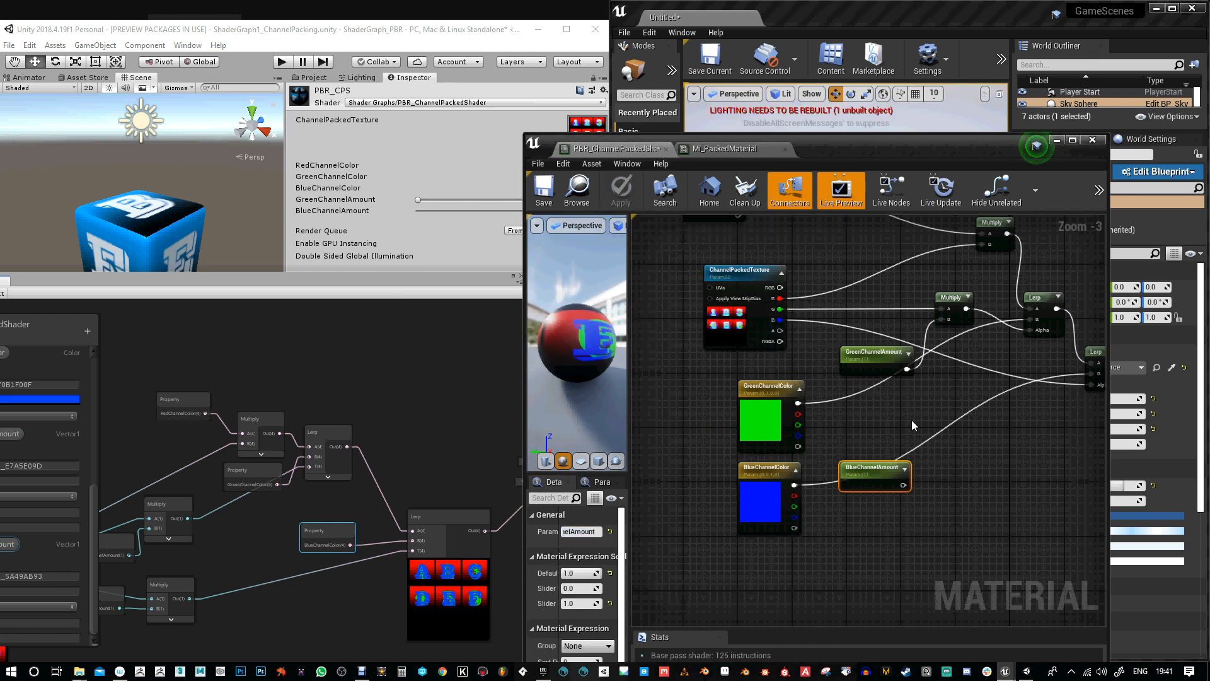
# Multiply the ChannelPackedTexture's blue output by BlueChannelAmount and connect the result to the last Lerp's Alpha
pyautogui.click(920, 408)
pyautogui.moveTo(859, 479); pyautogui.dragTo(788, 474, button='right')
pyautogui.moveTo(788, 474); pyautogui.dragTo(898, 481)
pyautogui.click(892, 454)
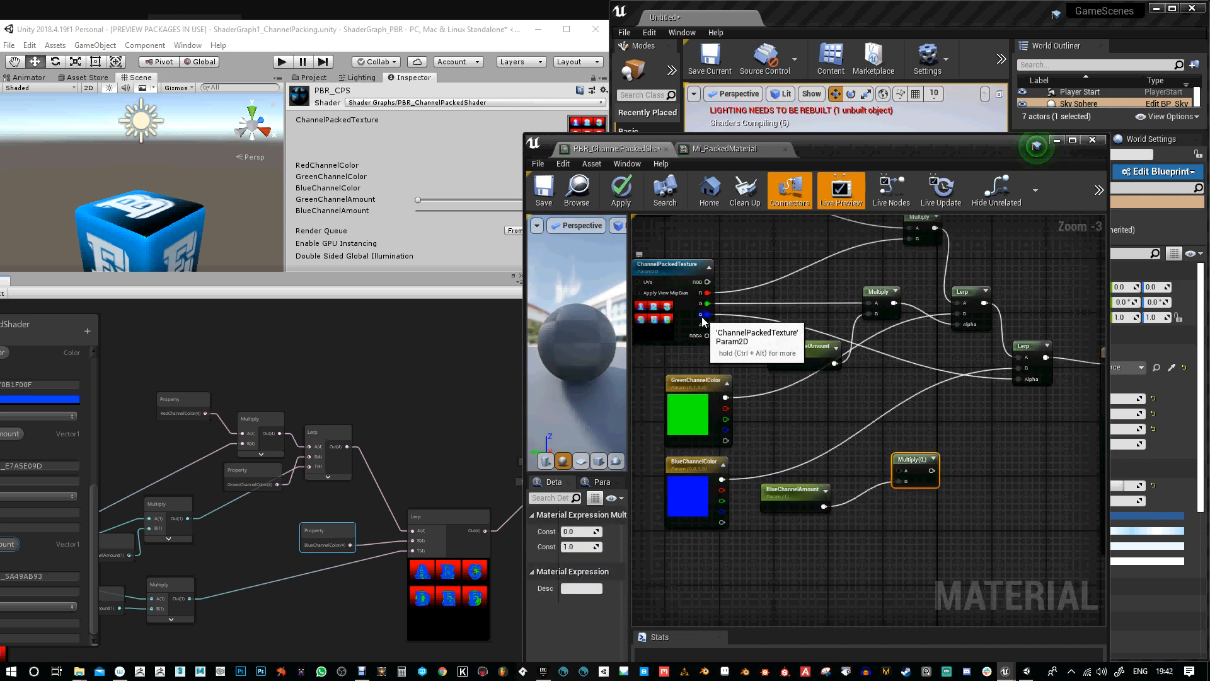
pyautogui.moveTo(708, 313); pyautogui.dragTo(883, 449)
pyautogui.moveTo(793, 490); pyautogui.dragTo(779, 435)
pyautogui.moveTo(869, 447); pyautogui.dragTo(1019, 378)
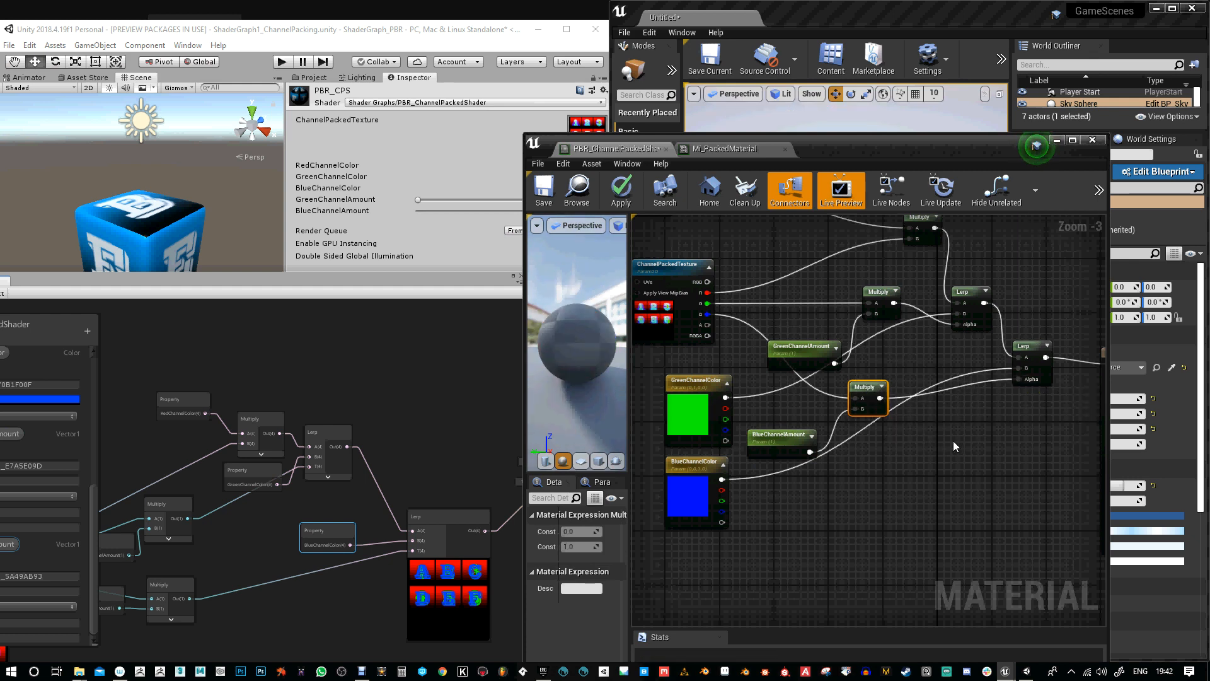
# Save the PBR_ChannelPackedShader material and check the scalar parameters in Mi_PackedMaterial
pyautogui.click(542, 202)
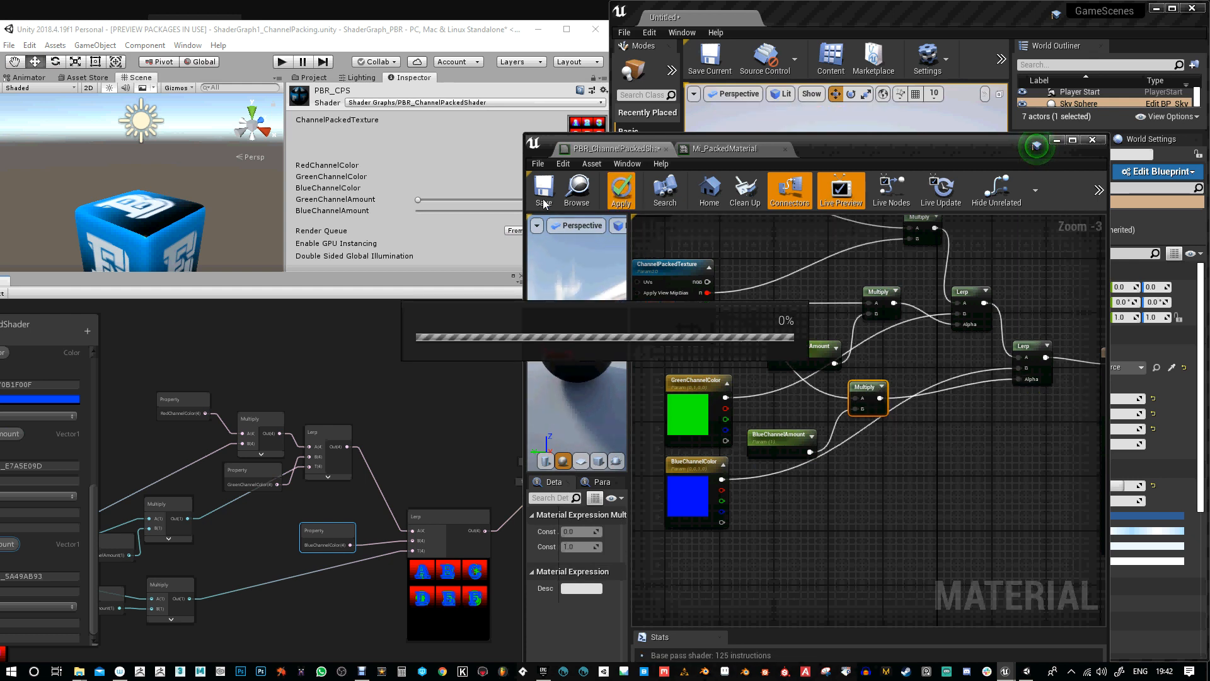
pyautogui.click(753, 147)
pyautogui.moveTo(871, 154); pyautogui.dragTo(921, 282)
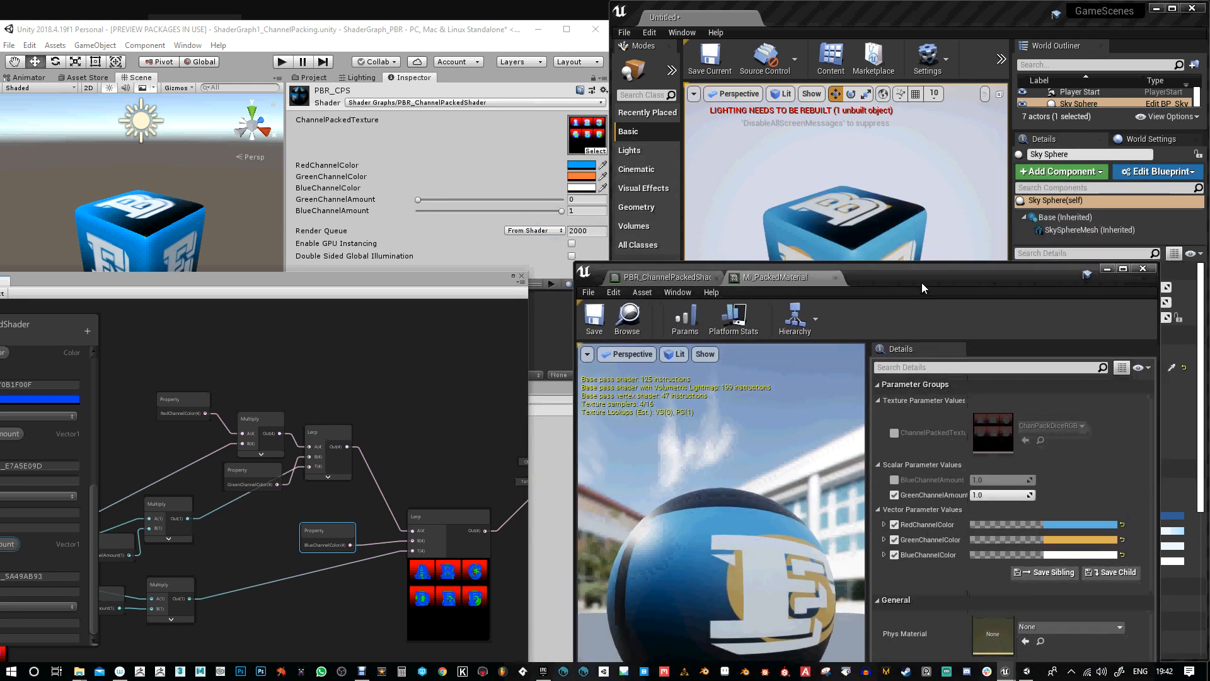
pyautogui.click(894, 494)
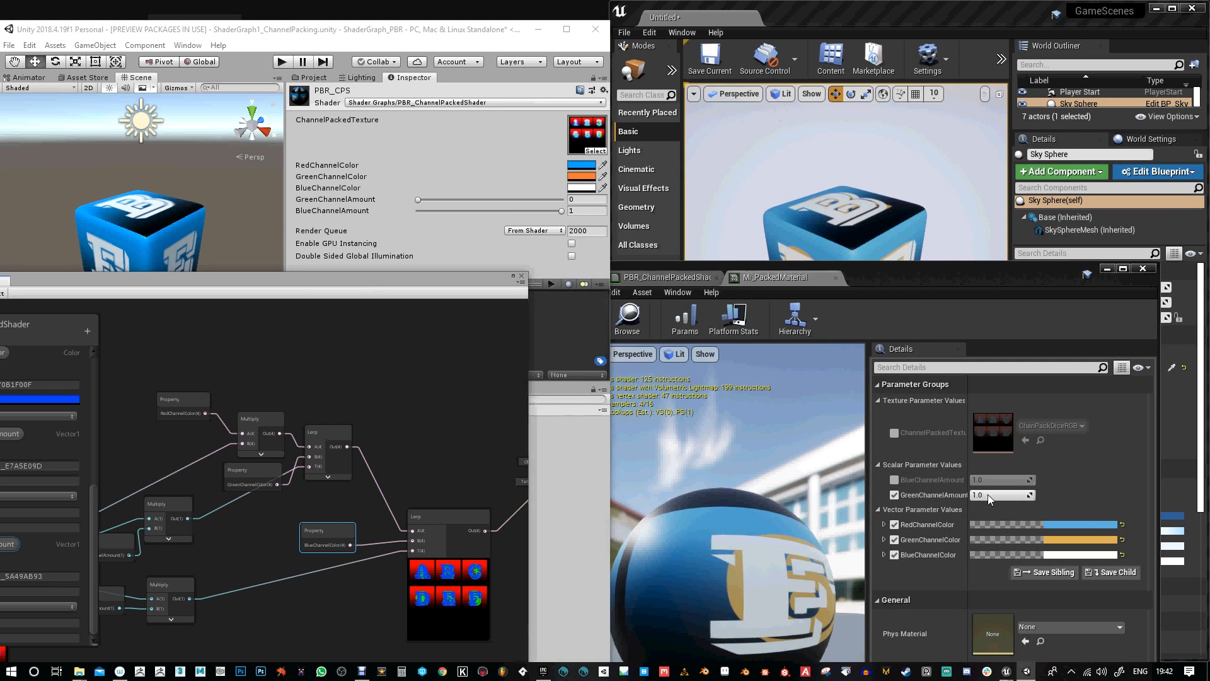
pyautogui.moveTo(960, 274); pyautogui.dragTo(952, 210)
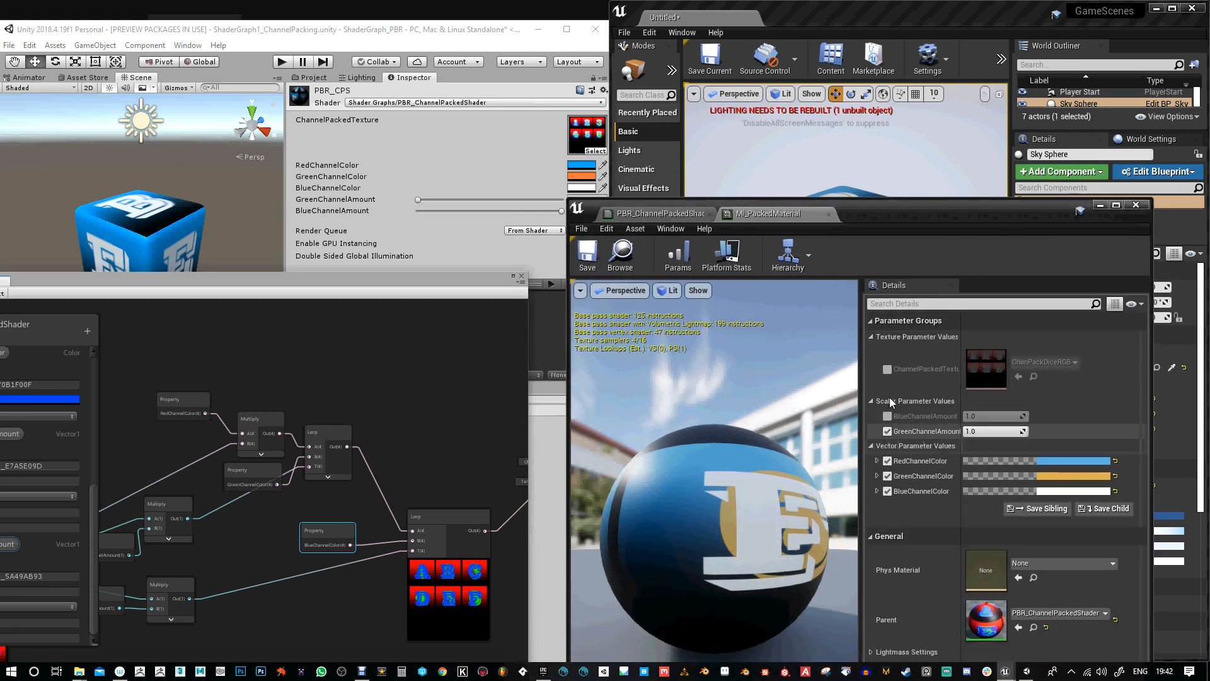
pyautogui.moveTo(852, 111); pyautogui.dragTo(851, 150)
# Set the sort priority of BlueChannelColor to 0 and GreenChannelColor to 1 in PBR_ChannelPackedShader, and save it
pyautogui.click(658, 146)
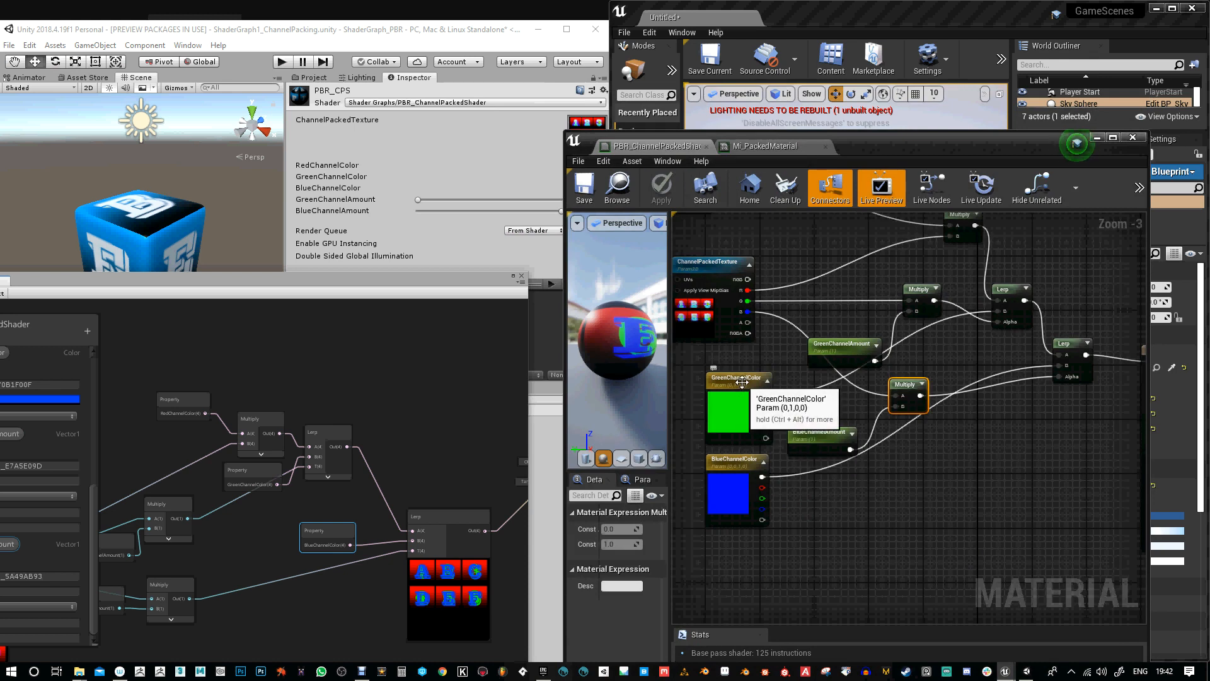
pyautogui.click(734, 464)
pyautogui.click(624, 629)
pyautogui.write('0')
pyautogui.press('Return')
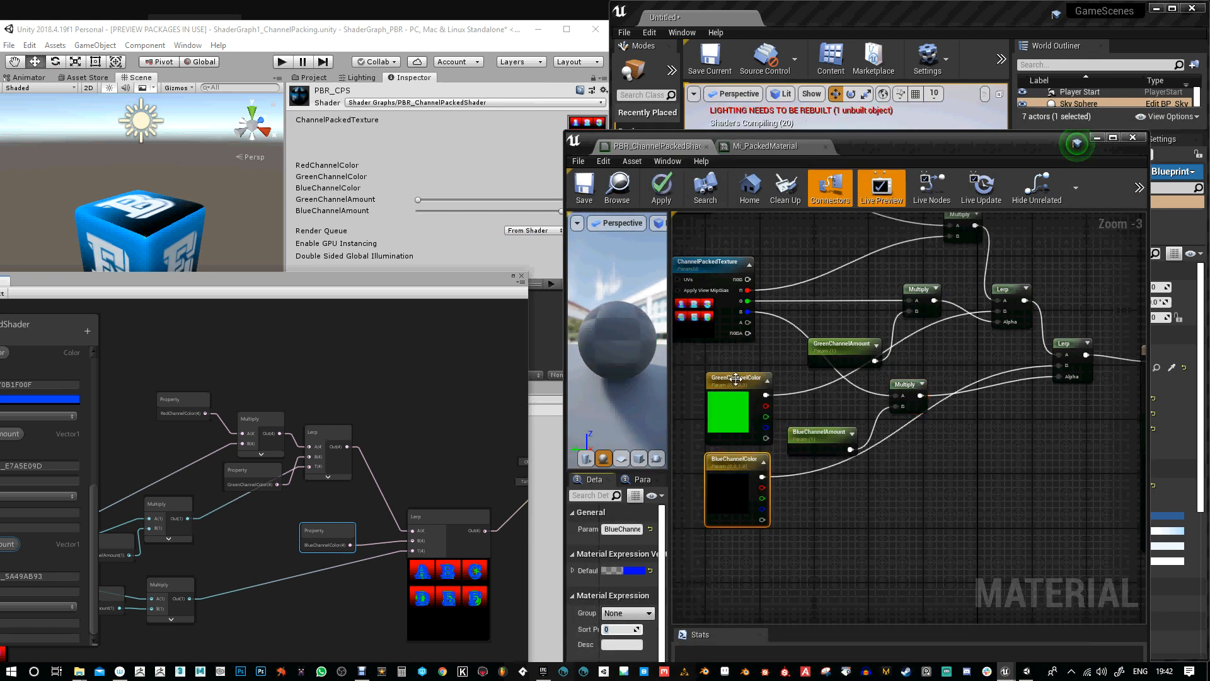
pyautogui.click(735, 379)
pyautogui.moveTo(615, 631); pyautogui.dragTo(619, 632)
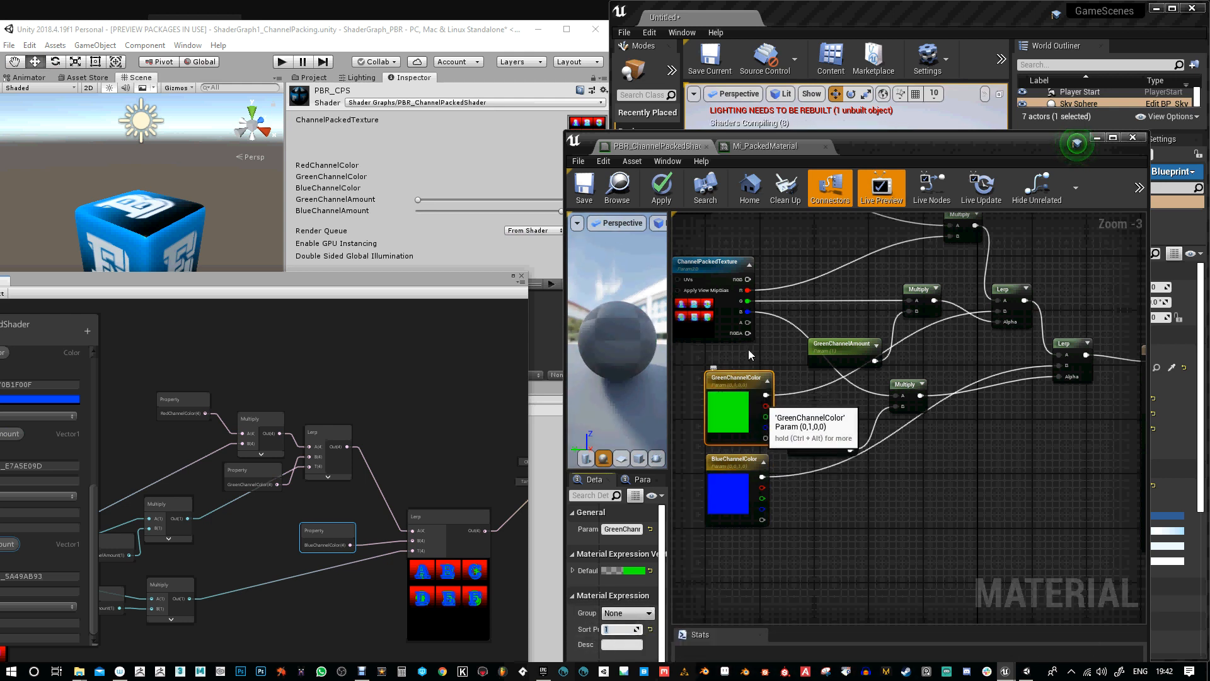
pyautogui.click(585, 198)
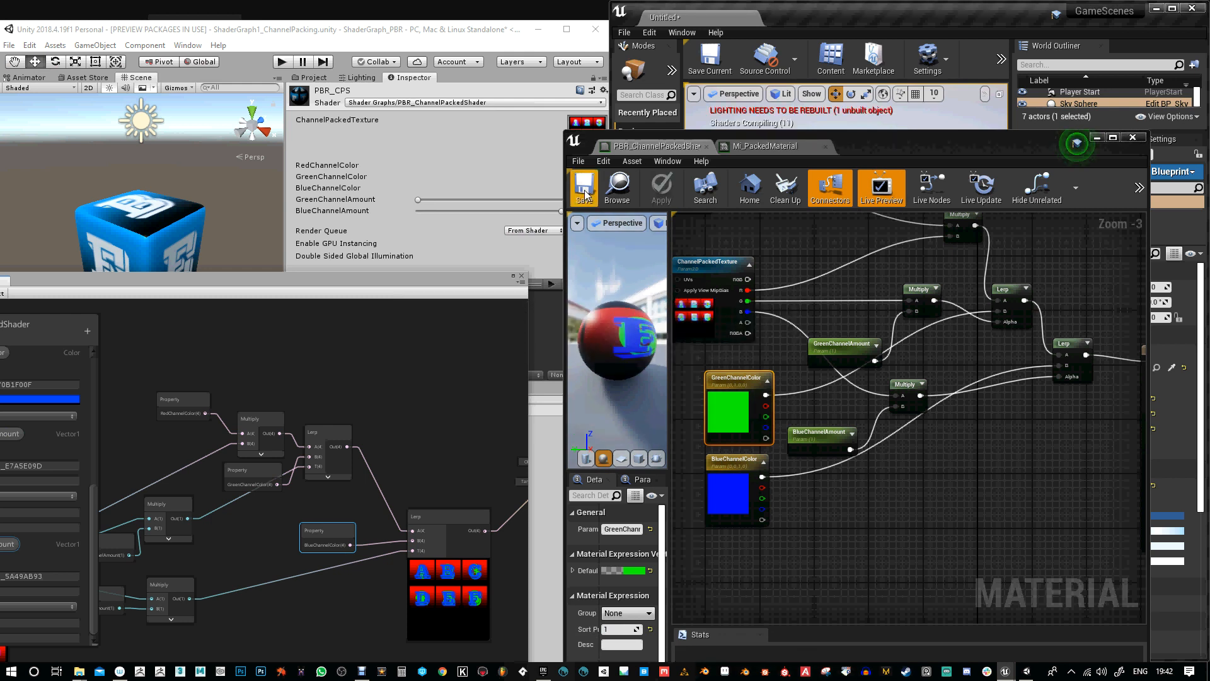
# Check the order of the colour parameters in Mi_PackedMaterial
pyautogui.moveTo(843, 155); pyautogui.dragTo(846, 299)
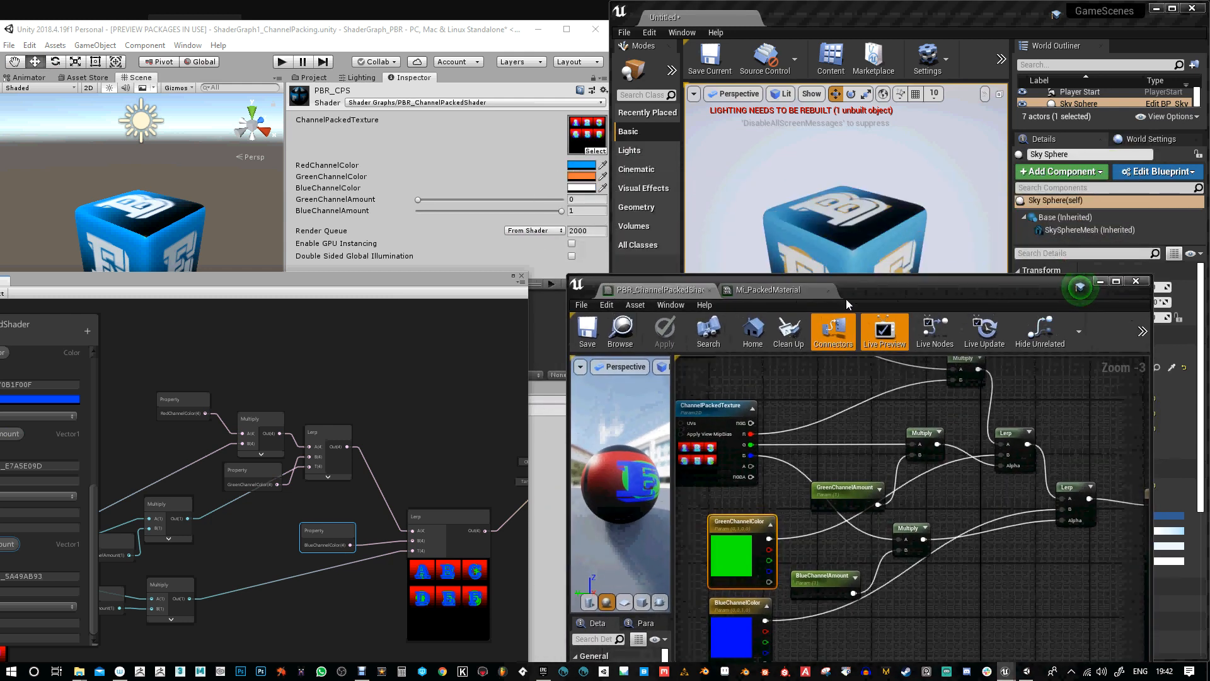
pyautogui.click(784, 291)
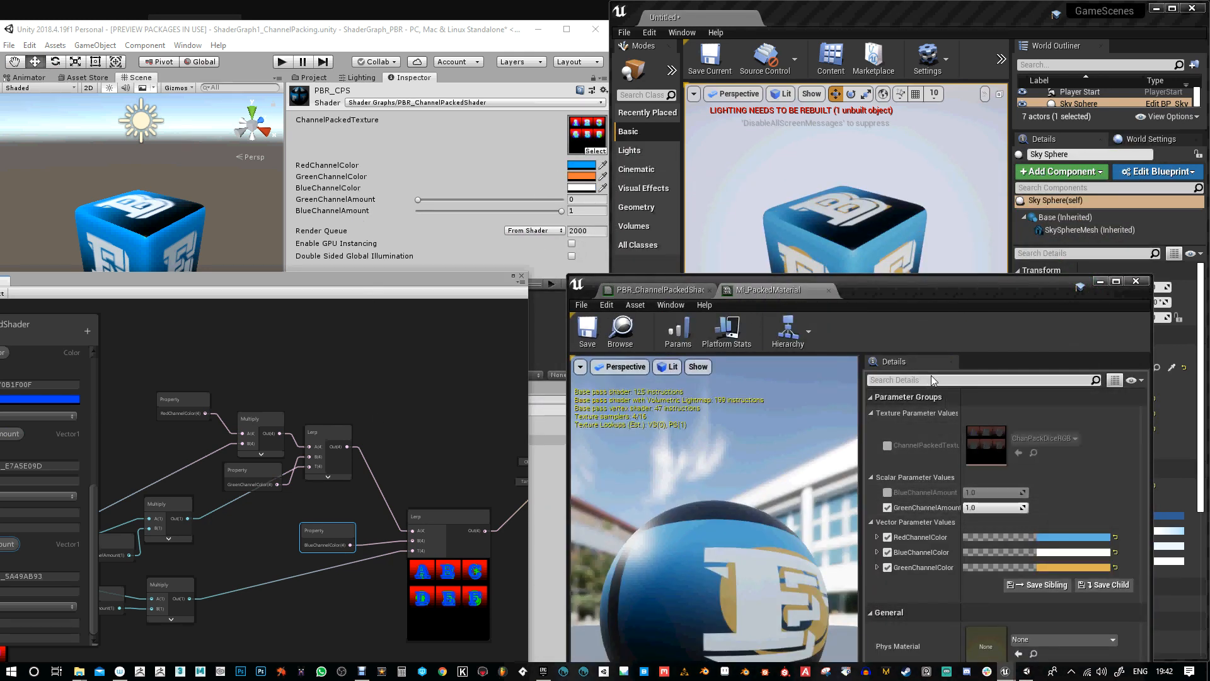
pyautogui.moveTo(950, 285); pyautogui.dragTo(940, 178)
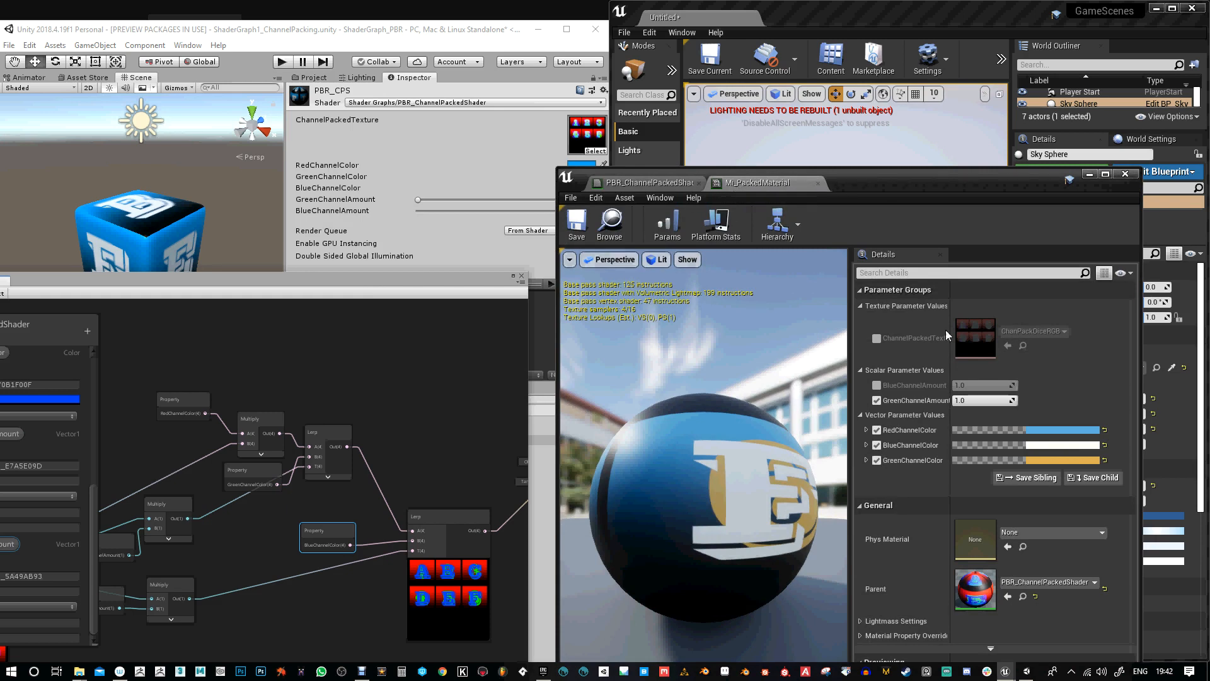
# In PBR_ChannelPackedShader, set GreenChannelColor's sort priority to 0 and BlueChannelColor's to 1, and save the material
pyautogui.click(680, 184)
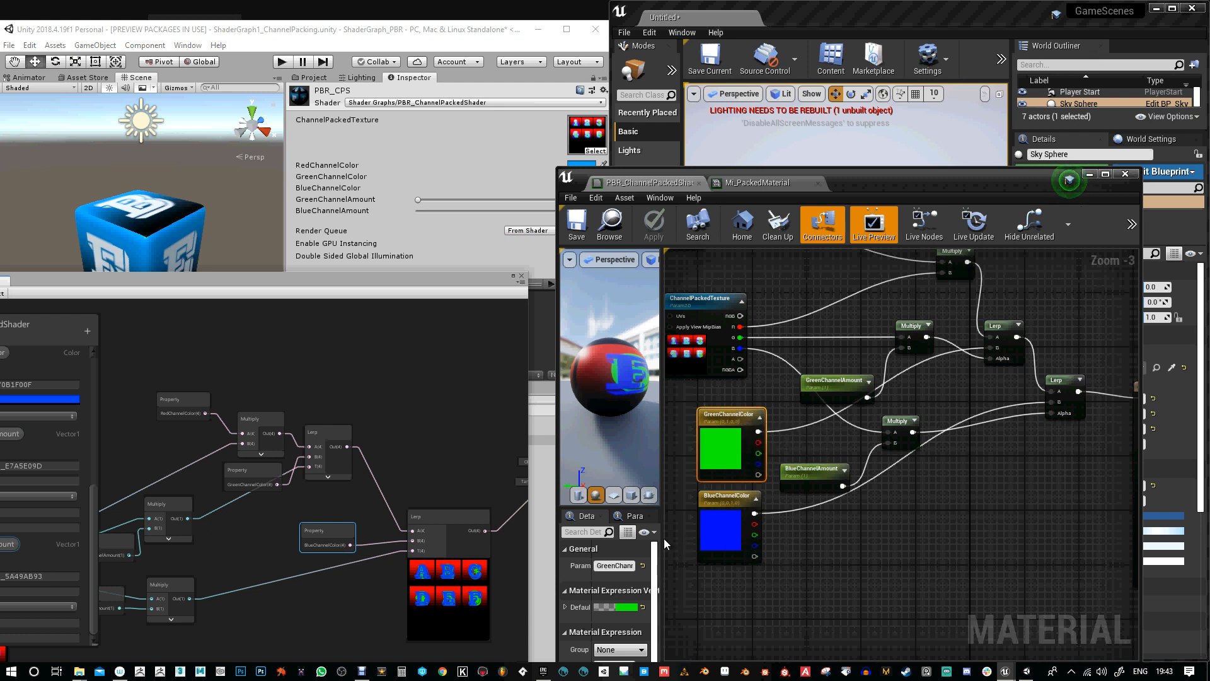
pyautogui.moveTo(663, 537); pyautogui.dragTo(709, 537)
pyautogui.moveTo(864, 176); pyautogui.dragTo(867, 89)
pyautogui.moveTo(643, 577); pyautogui.dragTo(645, 573)
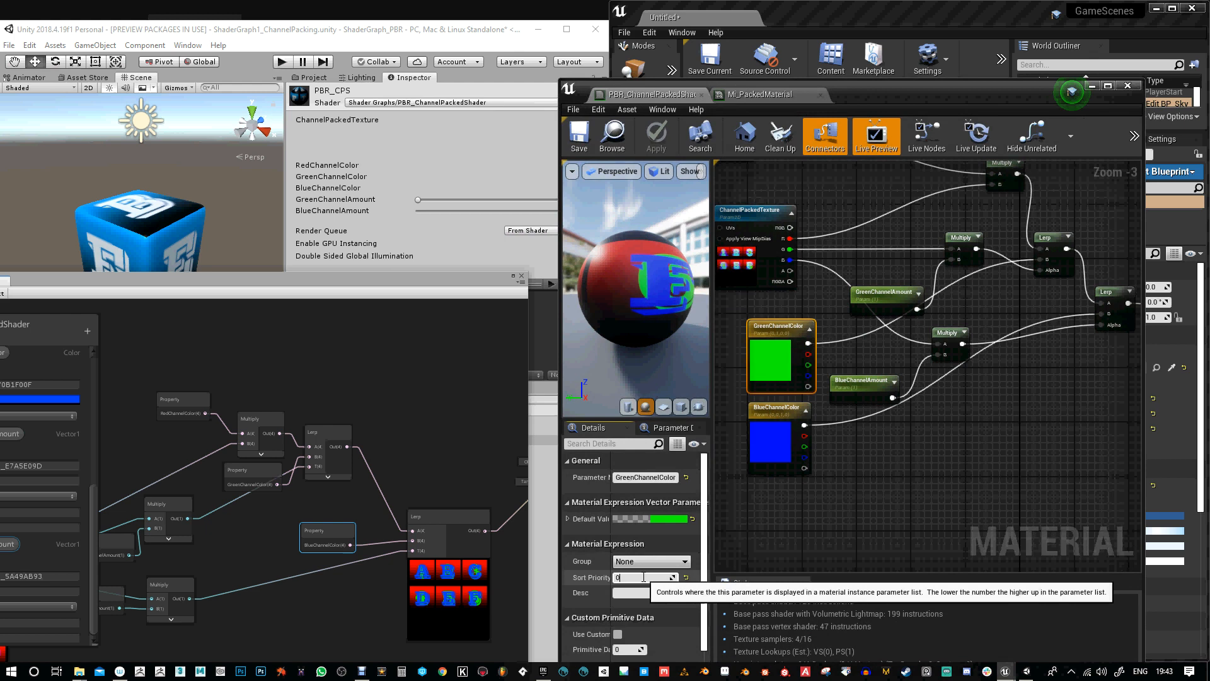
pyautogui.click(776, 416)
pyautogui.moveTo(648, 578); pyautogui.dragTo(650, 575)
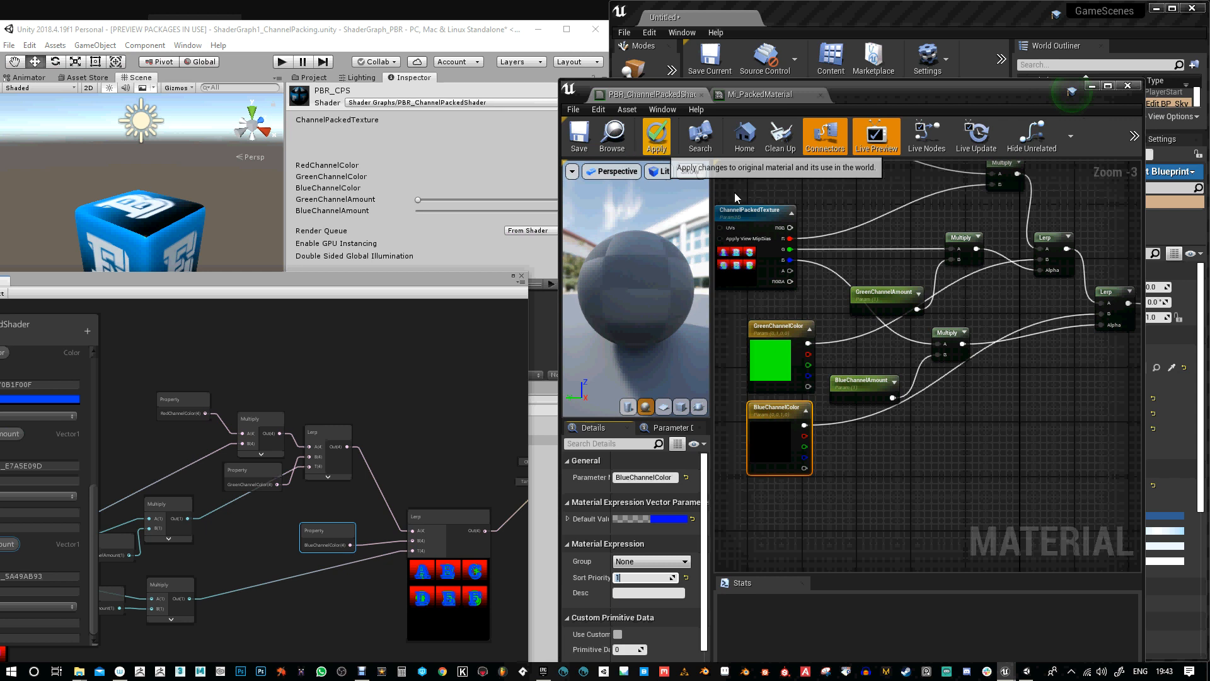
pyautogui.click(577, 139)
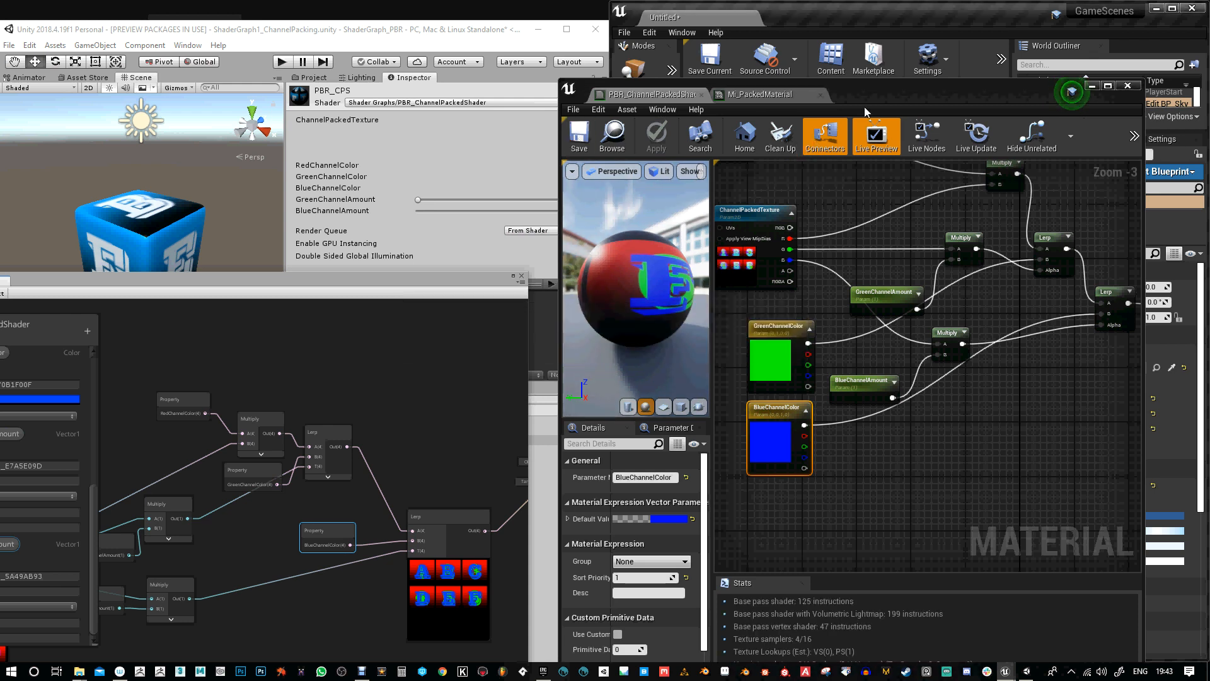
# Enable the BlueChannelAmount parameter override in Mi_PackedMaterial and save the material instance
pyautogui.moveTo(867, 92); pyautogui.dragTo(784, 301)
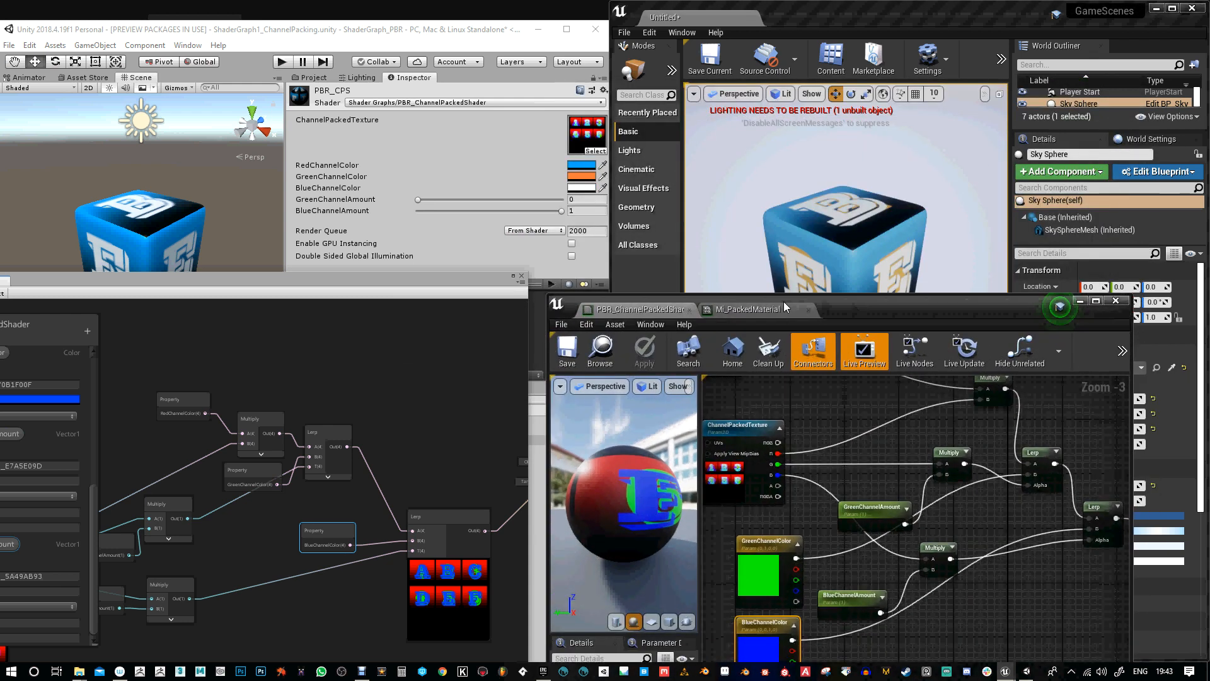
pyautogui.click(779, 310)
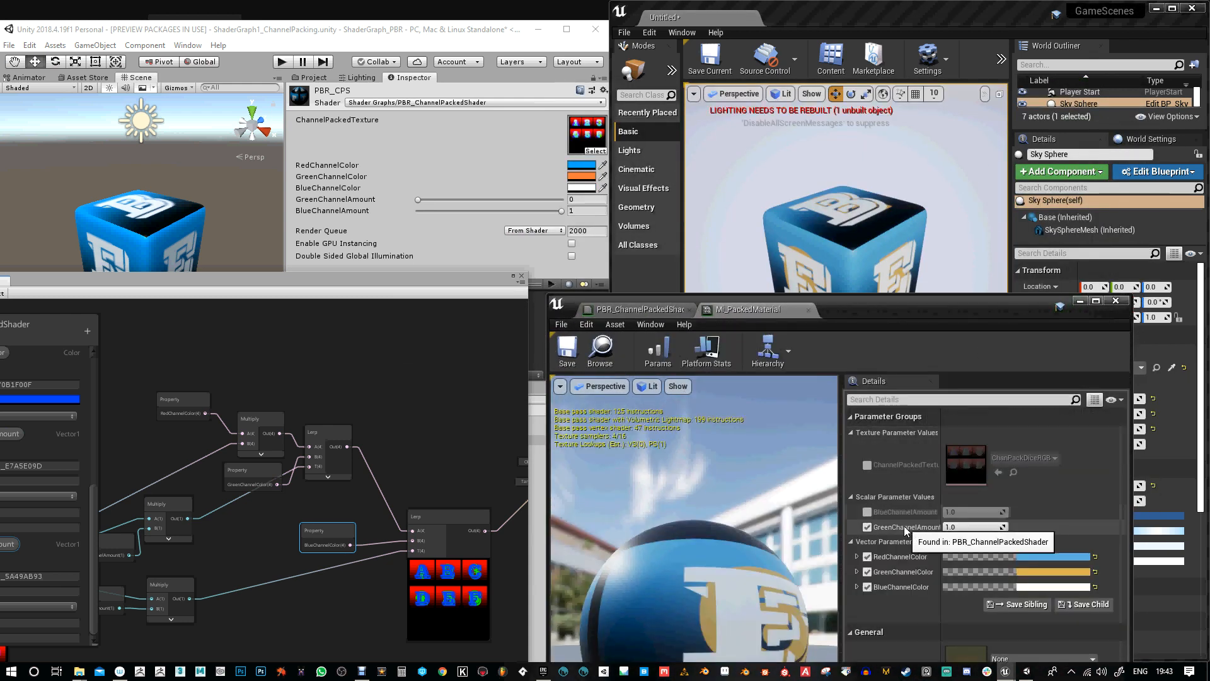
pyautogui.moveTo(920, 305); pyautogui.dragTo(913, 238)
pyautogui.click(860, 445)
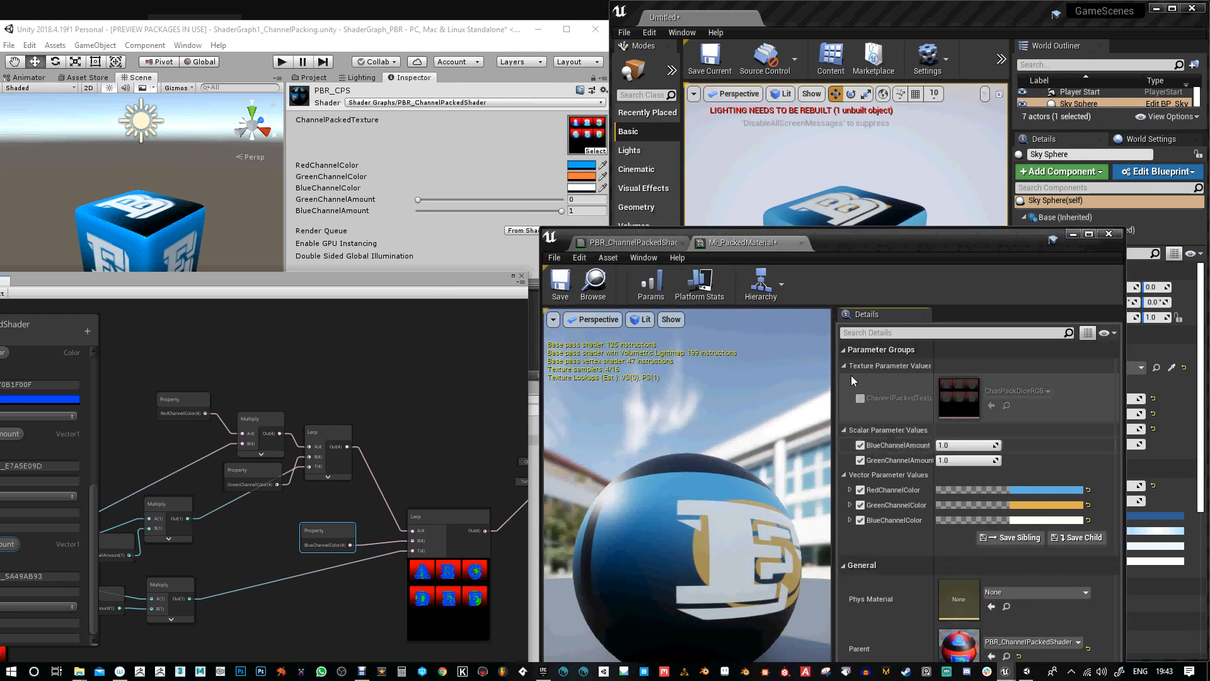
pyautogui.click(560, 283)
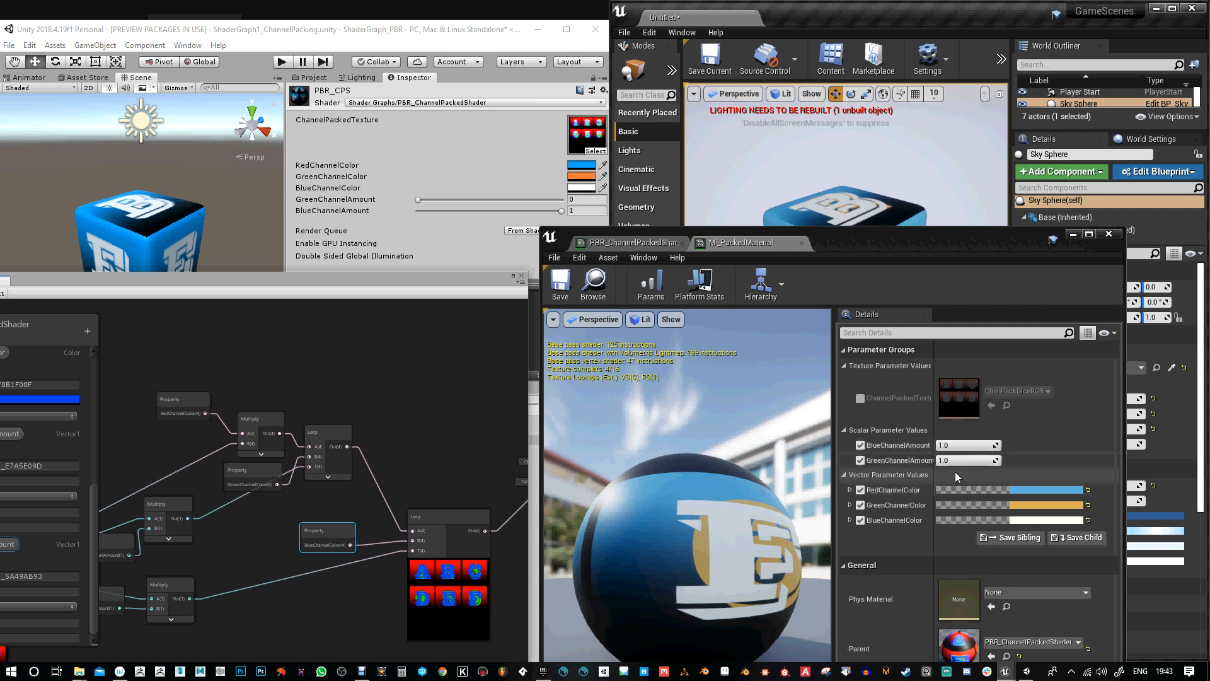
# In PBR_ChannelPackedShader, set GreenChannelColor's sort priority to -5 and BlueChannelColor's to -4, and apply the changes
pyautogui.click(624, 245)
pyautogui.moveTo(830, 253); pyautogui.dragTo(838, 149)
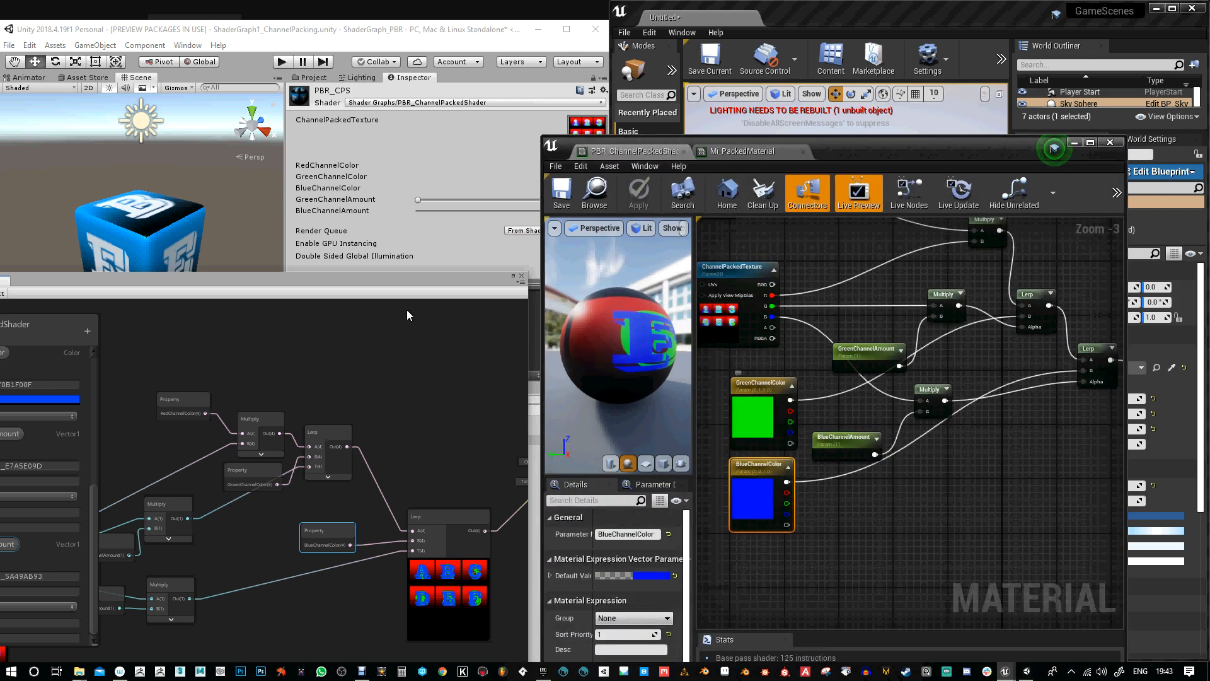
pyautogui.click(735, 394)
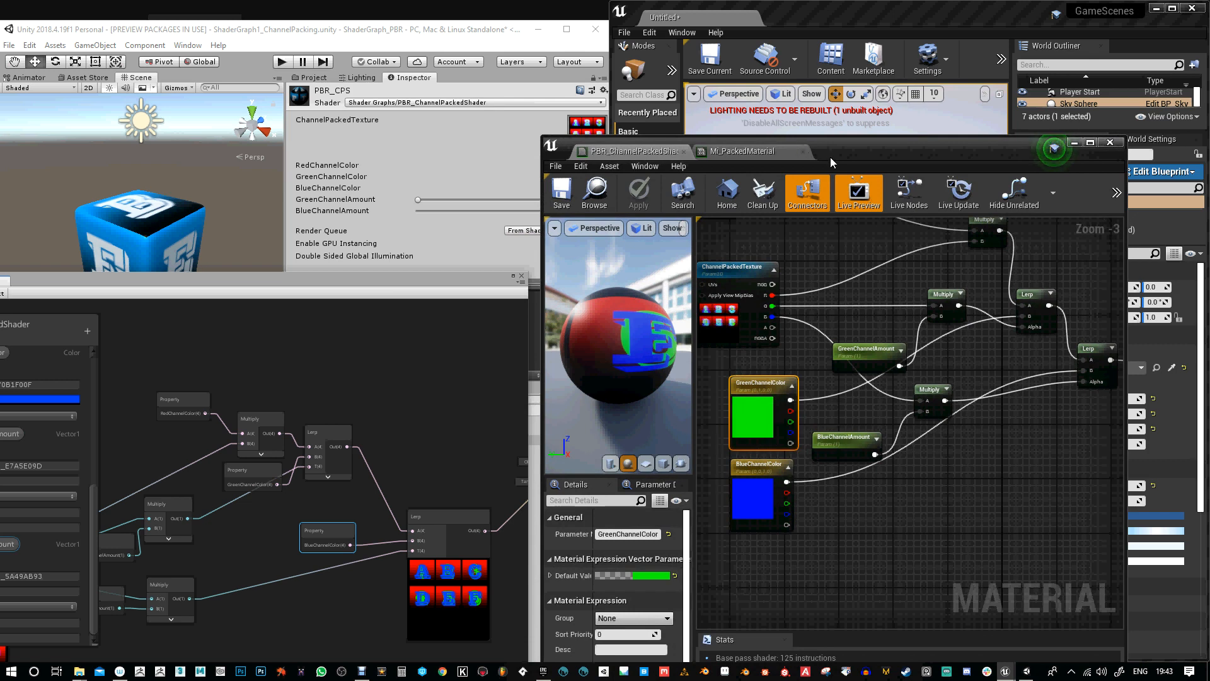
pyautogui.moveTo(831, 157); pyautogui.dragTo(829, 99)
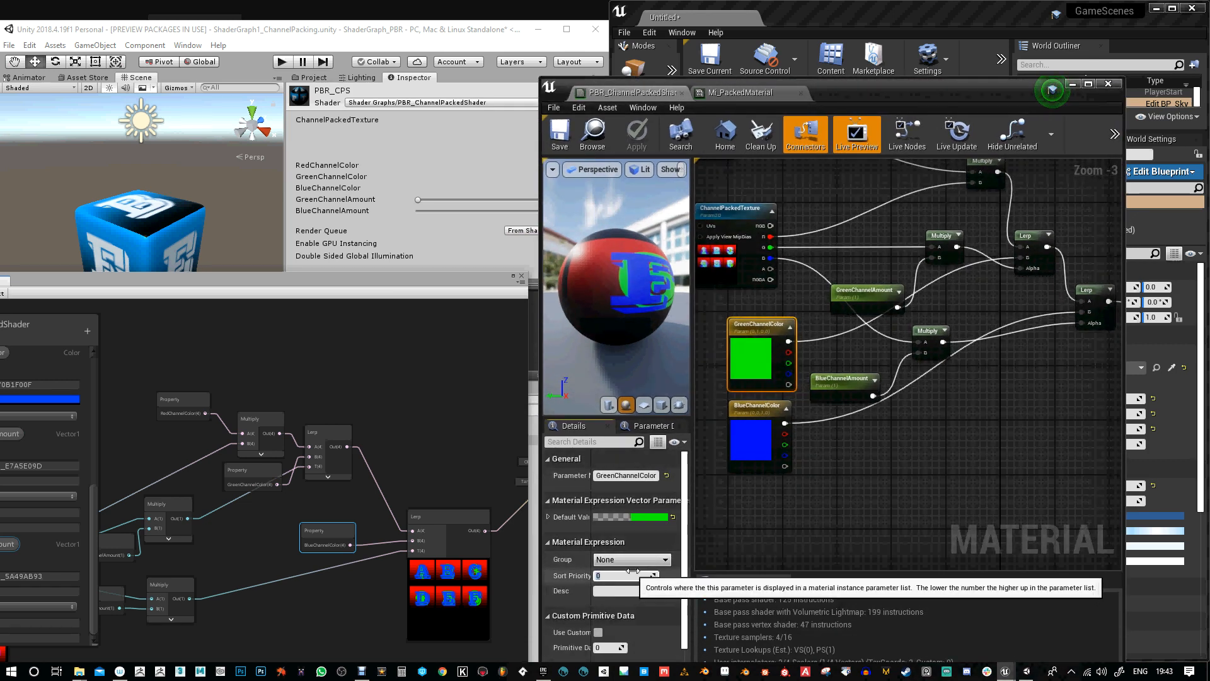
pyautogui.write('-5')
pyautogui.press('Return')
pyautogui.click(747, 411)
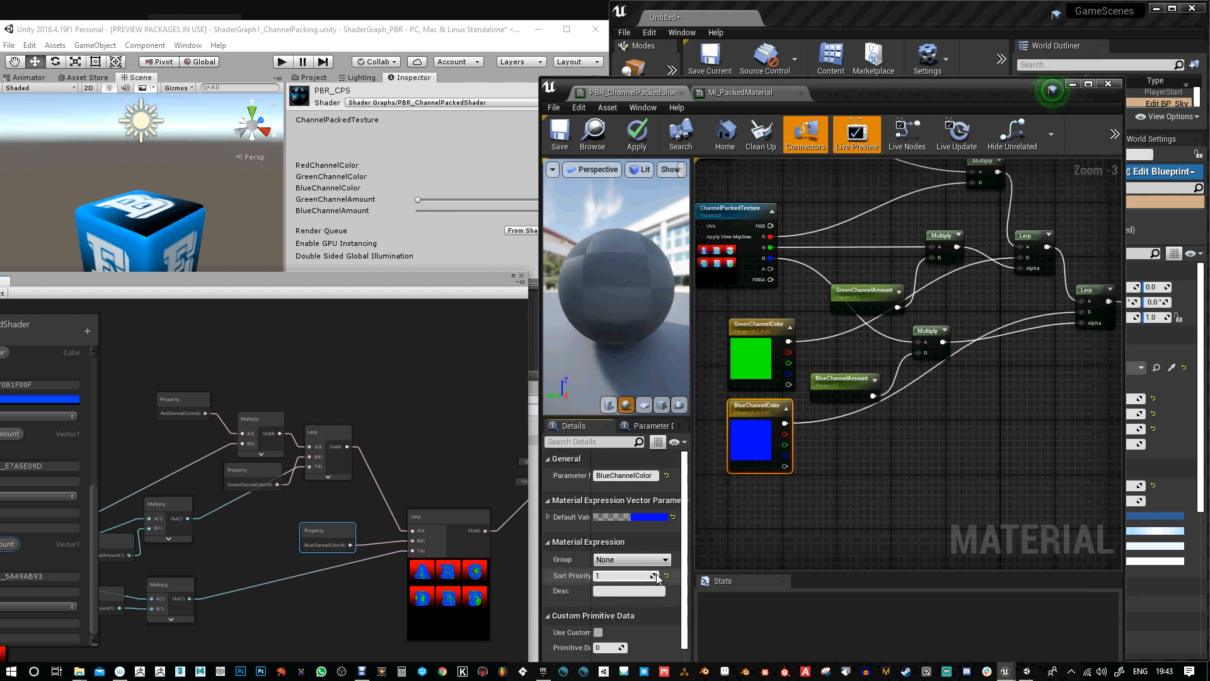
pyautogui.click(621, 574)
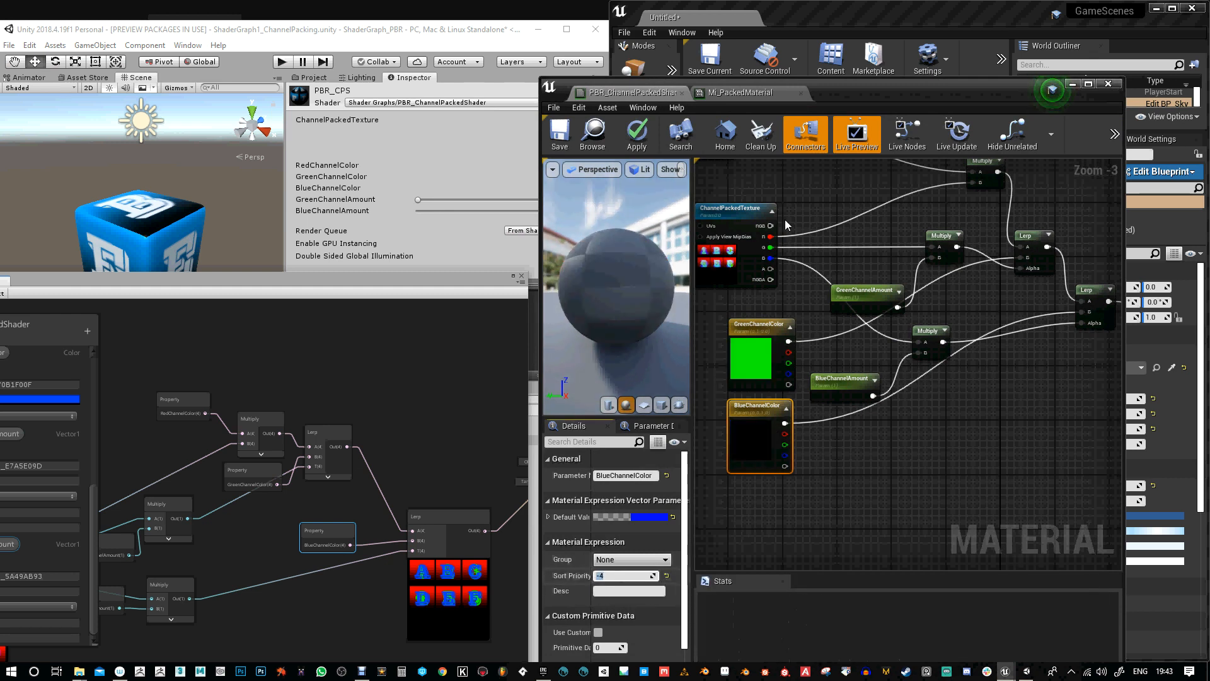
pyautogui.click(639, 136)
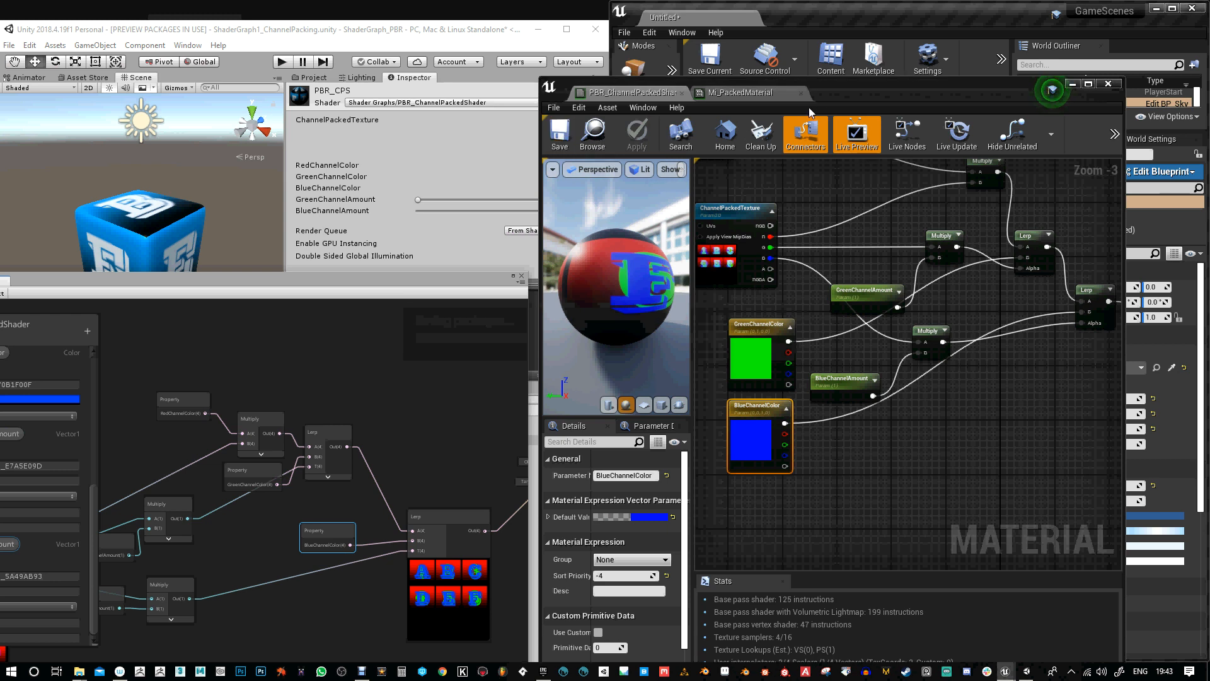
# Check the order of the channel colour parameters in Mi_PackedMaterial
pyautogui.click(770, 91)
pyautogui.moveTo(892, 99); pyautogui.dragTo(899, 247)
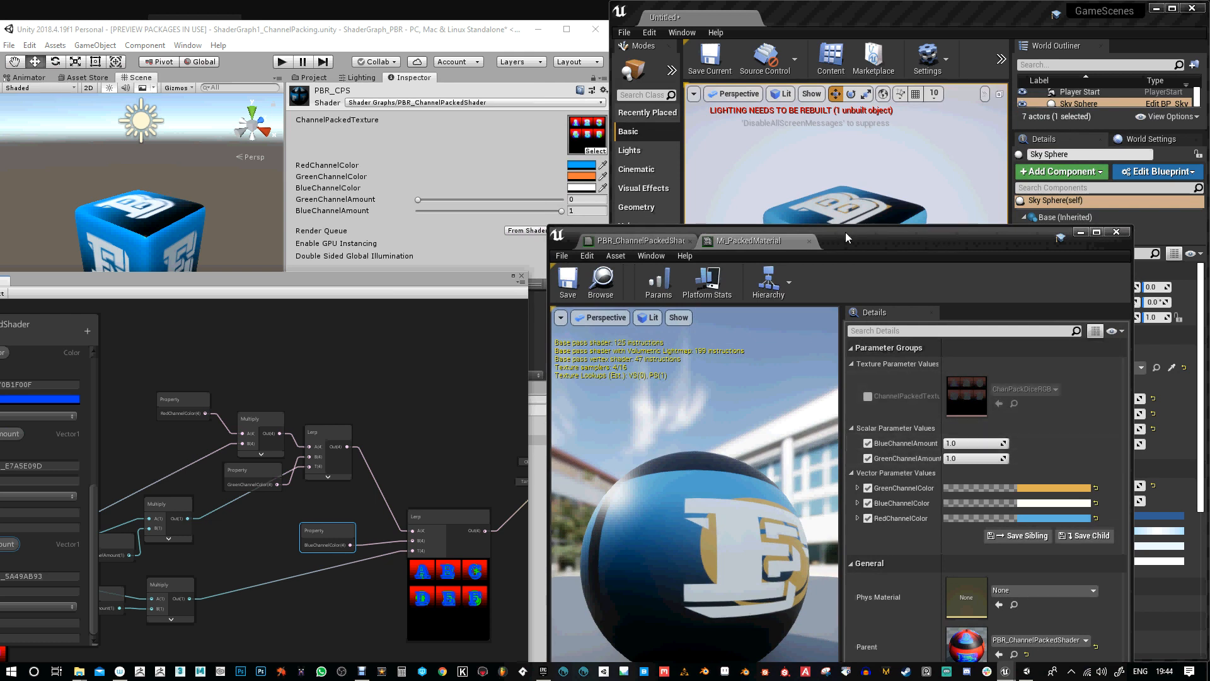
pyautogui.moveTo(846, 233); pyautogui.dragTo(828, 161)
# In PBR_ChannelPackedShader, set BlueChannelColor's sort priority to -5 and GreenChannelColor's to -3, and apply the changes
pyautogui.click(630, 166)
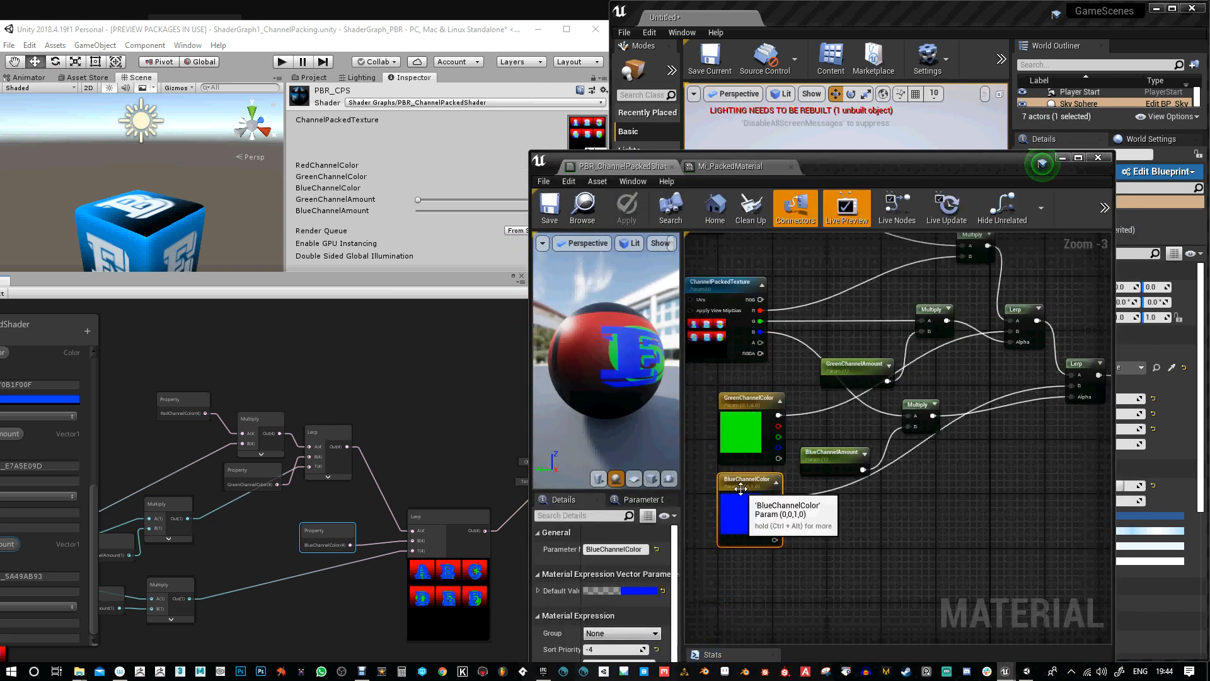
pyautogui.click(609, 649)
pyautogui.write('-5')
pyautogui.press('Return')
pyautogui.click(744, 400)
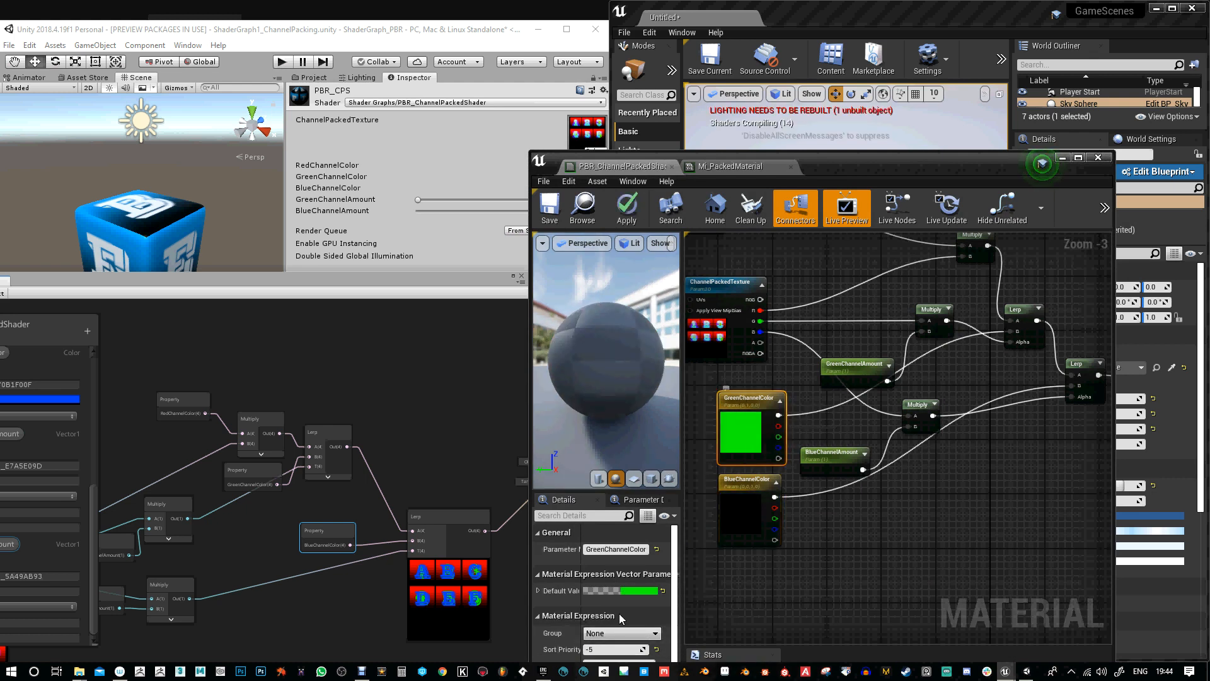
pyautogui.click(605, 649)
pyautogui.write('-3')
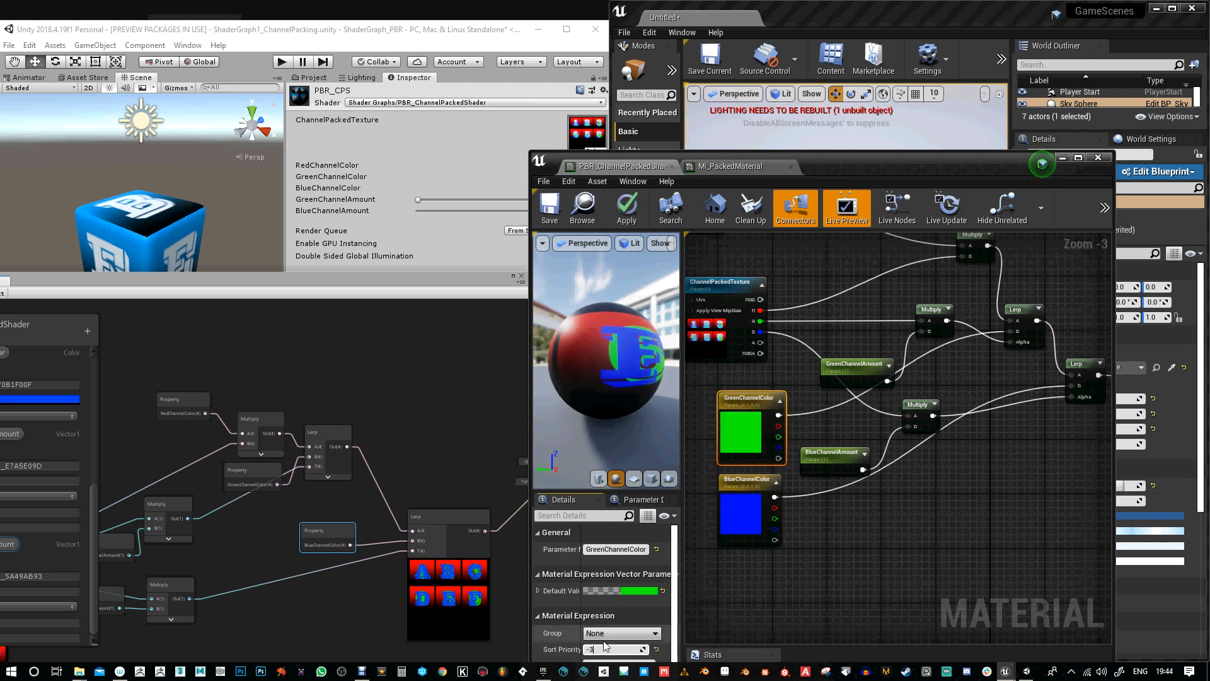
pyautogui.press('Return')
pyautogui.click(628, 215)
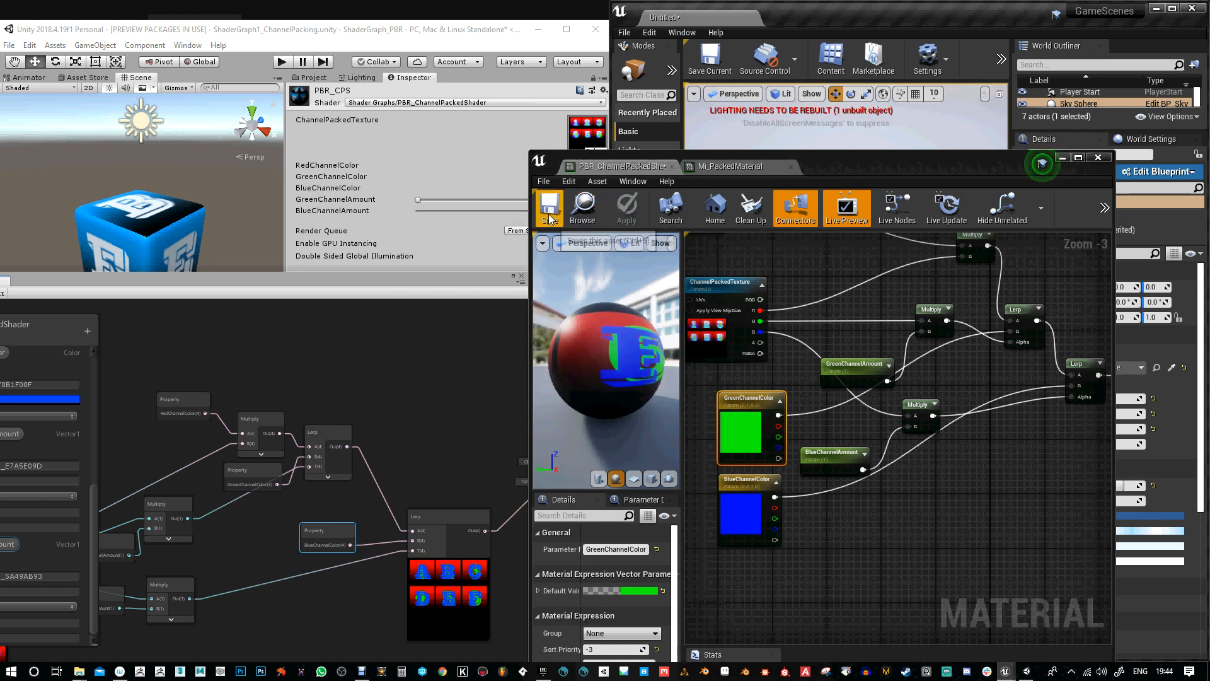
# Check the new order of the scalar and vector parameters in Mi_PackedMaterial against the Unity material
pyautogui.click(748, 167)
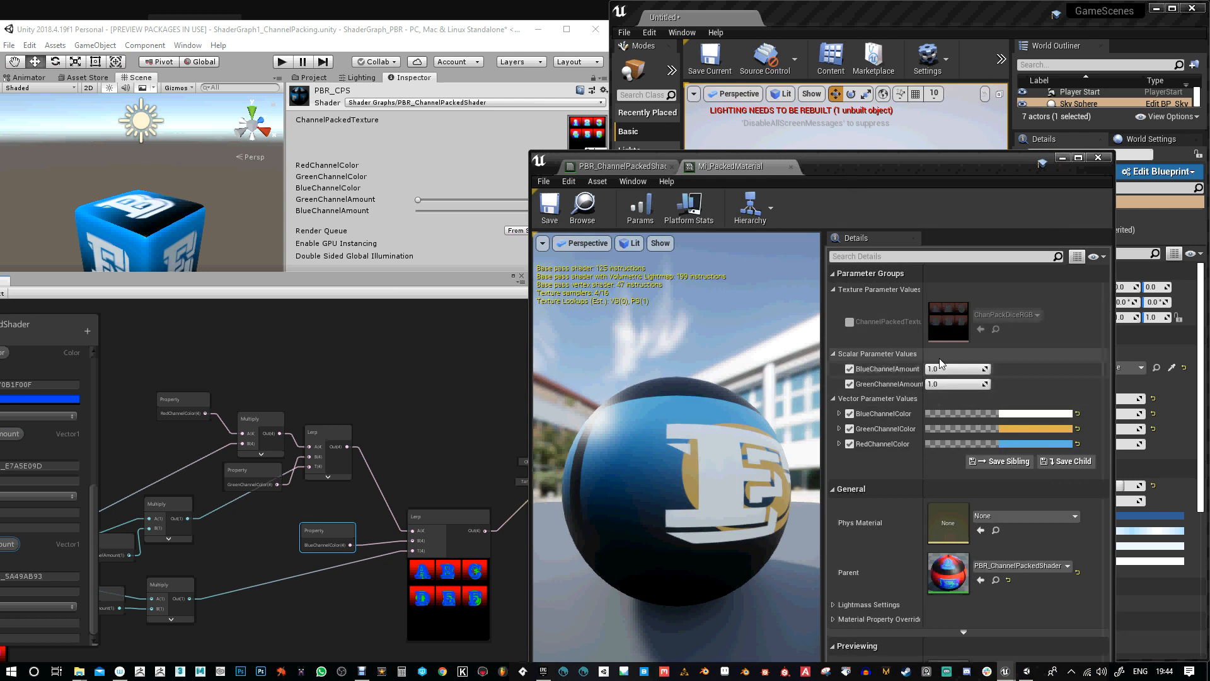
pyautogui.moveTo(891, 163); pyautogui.dragTo(896, 282)
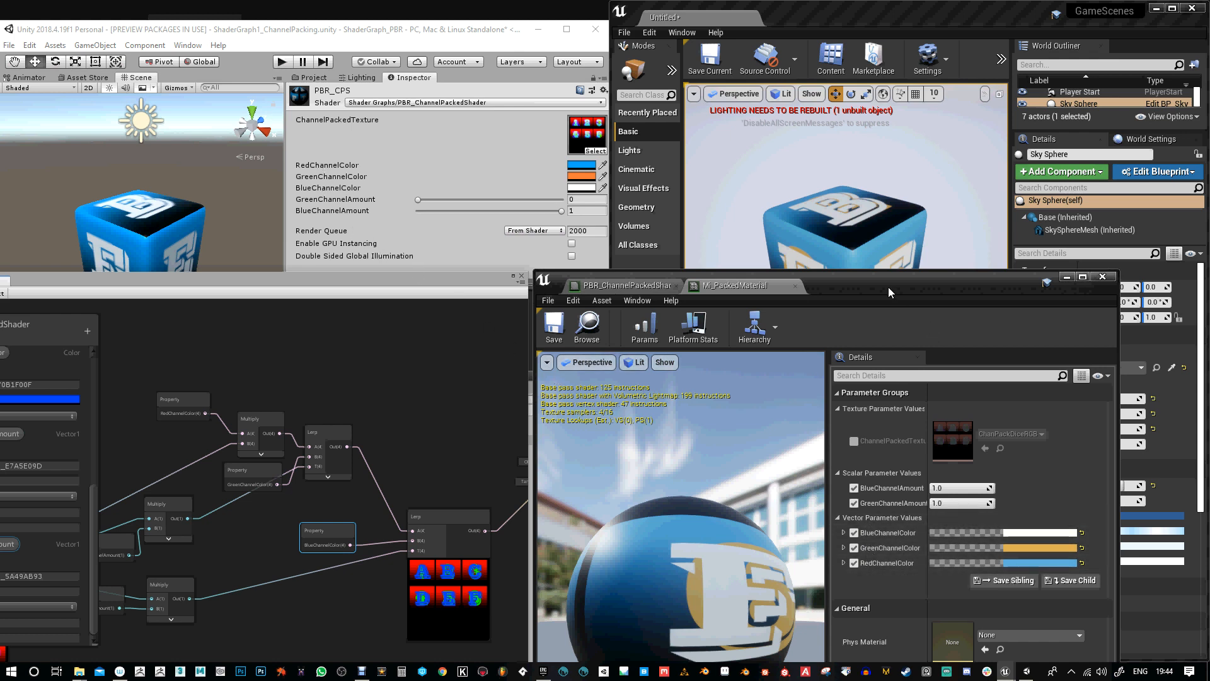
pyautogui.moveTo(889, 288); pyautogui.dragTo(889, 158)
# In the PBR_ChannelPackedShader graph, shift the RedChannelColor node and move GreenChannelAmount beside GreenChannelColor, just above BlueChannelAmount
pyautogui.click(624, 156)
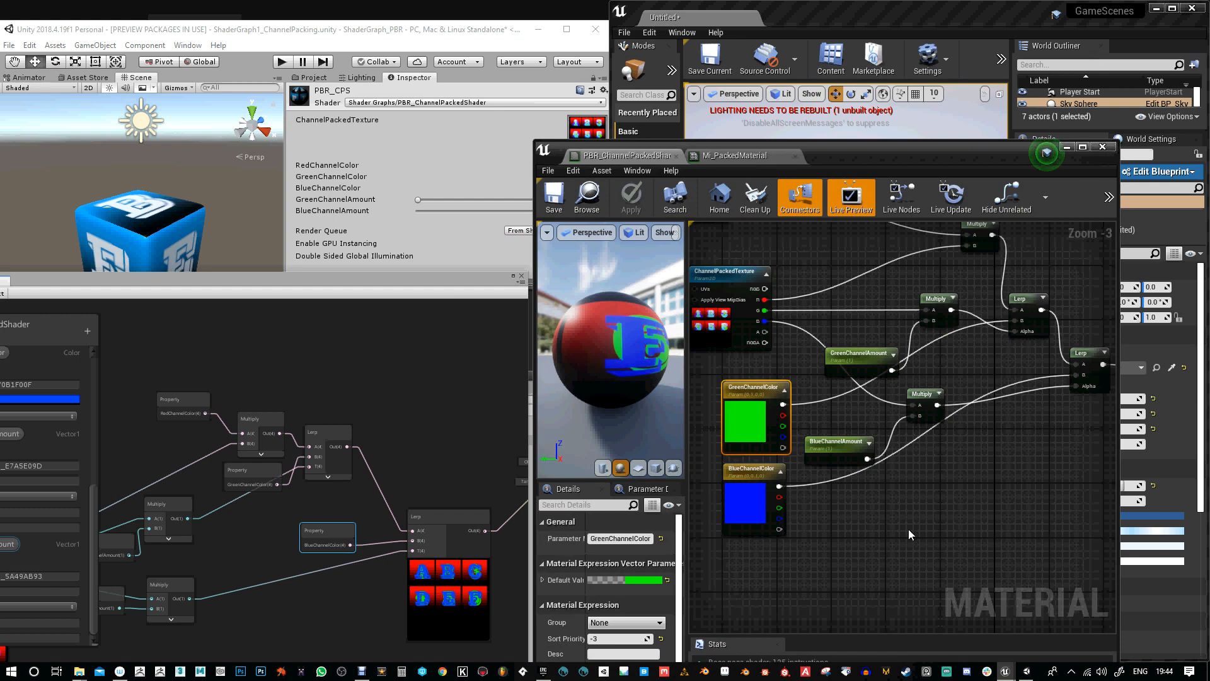
pyautogui.moveTo(933, 521); pyautogui.dragTo(969, 565, button='right')
pyautogui.moveTo(858, 309); pyautogui.dragTo(898, 371, button='right')
pyautogui.moveTo(788, 277); pyautogui.dragTo(843, 289)
pyautogui.moveTo(956, 392); pyautogui.dragTo(895, 319, button='right')
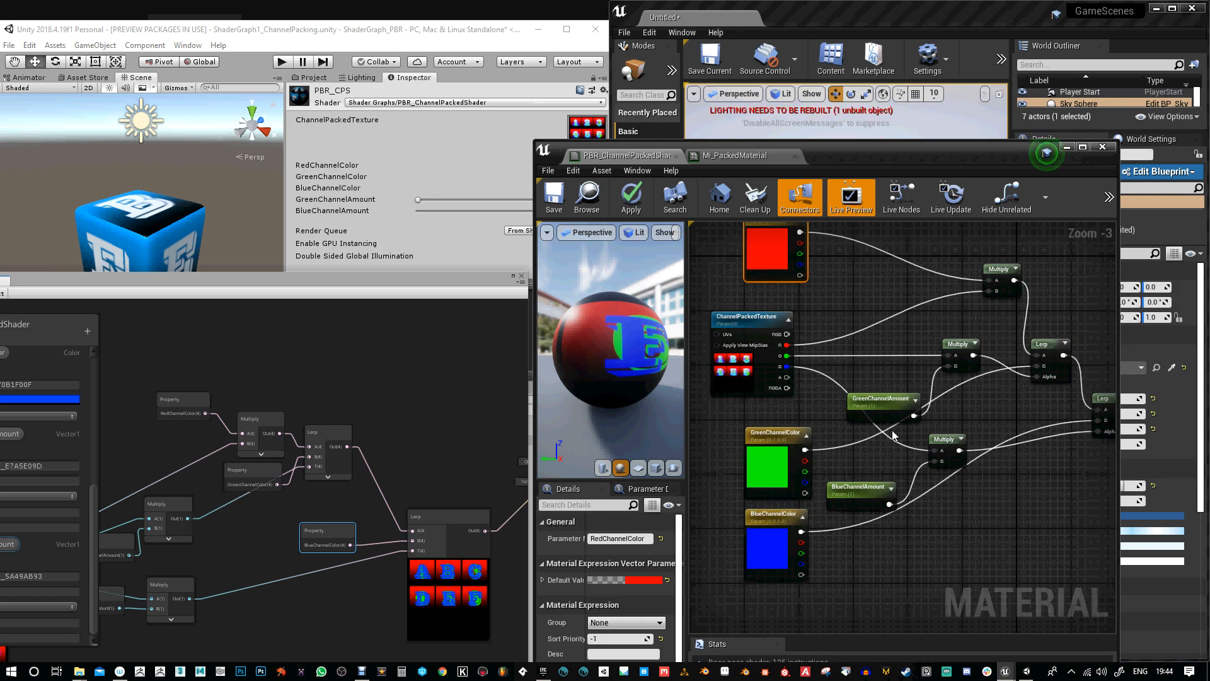
pyautogui.click(882, 407)
pyautogui.moveTo(883, 407); pyautogui.dragTo(862, 446)
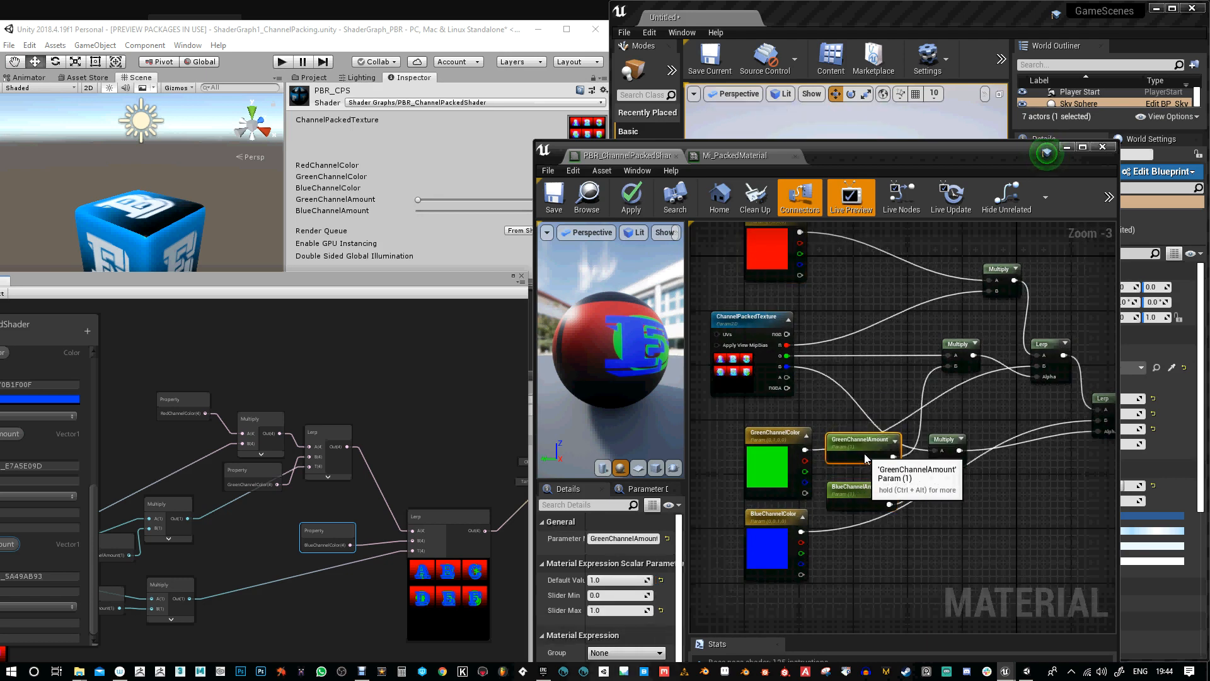
pyautogui.moveTo(803, 427); pyautogui.dragTo(823, 439, button='right')
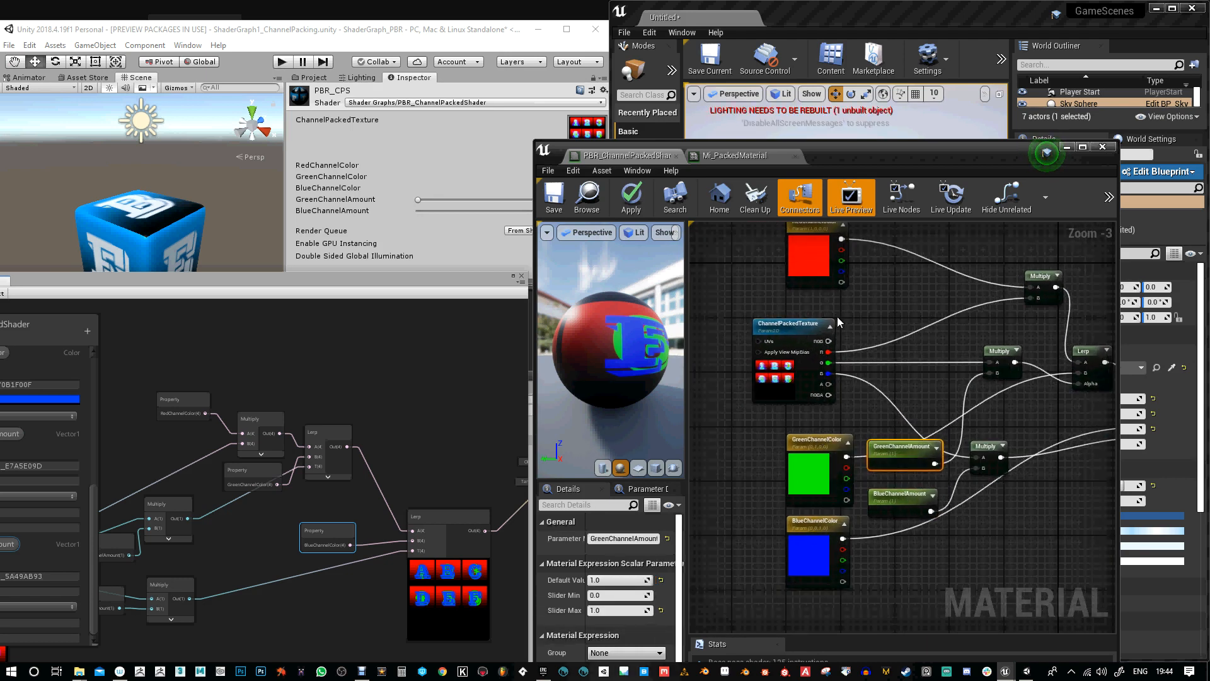
# Move RedChannelColor directly above GreenChannelColor and place ChannelPackedTexture above the column of colour nodes
pyautogui.moveTo(860, 384); pyautogui.dragTo(904, 489, button='right')
pyautogui.moveTo(870, 485); pyautogui.dragTo(855, 444)
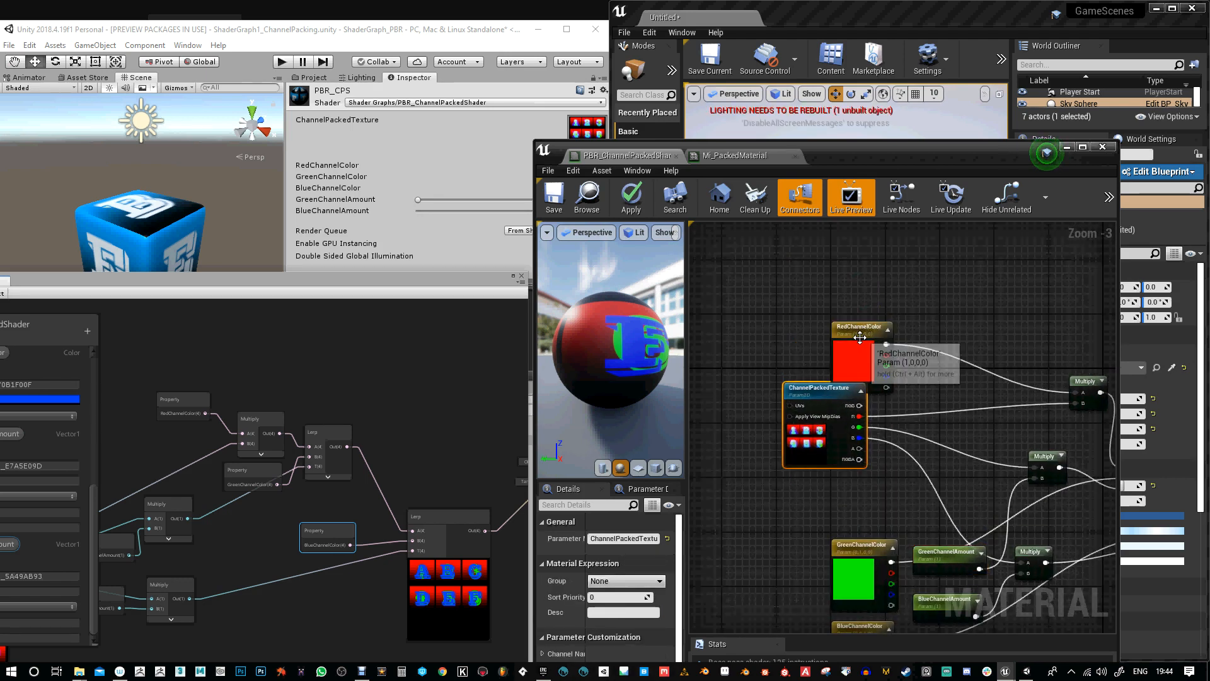
pyautogui.moveTo(861, 335); pyautogui.dragTo(873, 484)
pyautogui.moveTo(819, 388); pyautogui.dragTo(826, 350)
pyautogui.moveTo(915, 448); pyautogui.dragTo(922, 301, button='right')
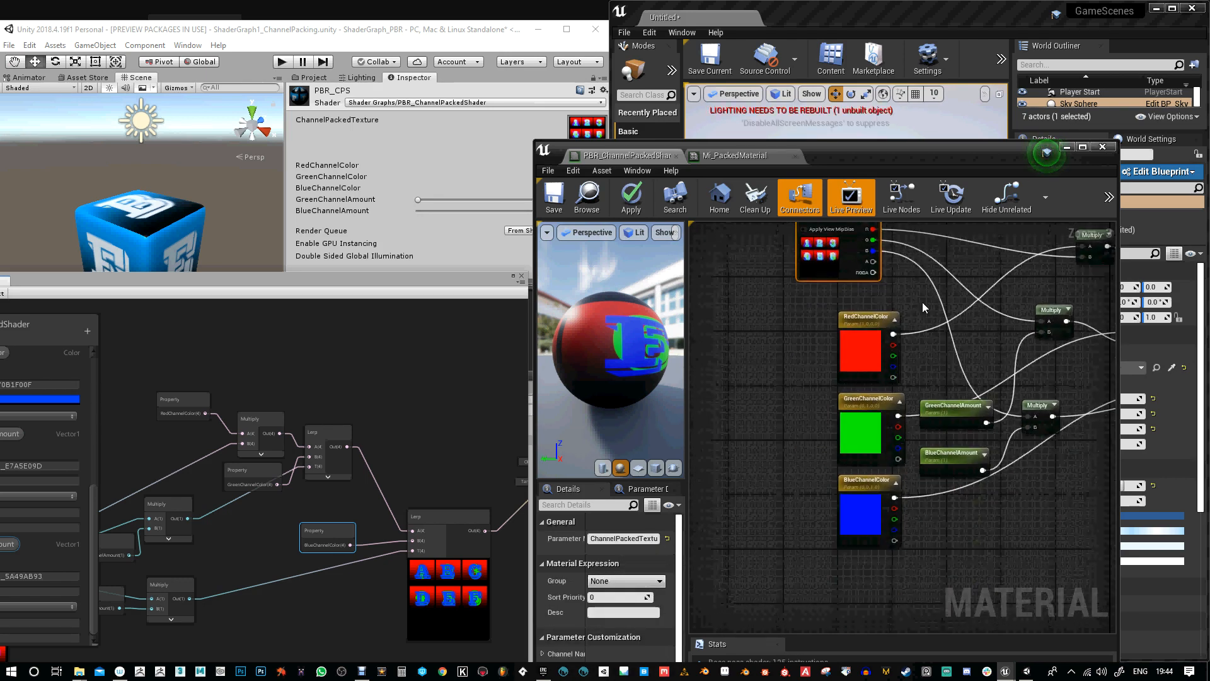
# Set the sort priority of ChannelPackedTexture to -3 and of BlueChannelColor to -1, and change GreenChannelColor's sort priority as well
pyautogui.write('-3')
pyautogui.press('Return')
pyautogui.click(869, 397)
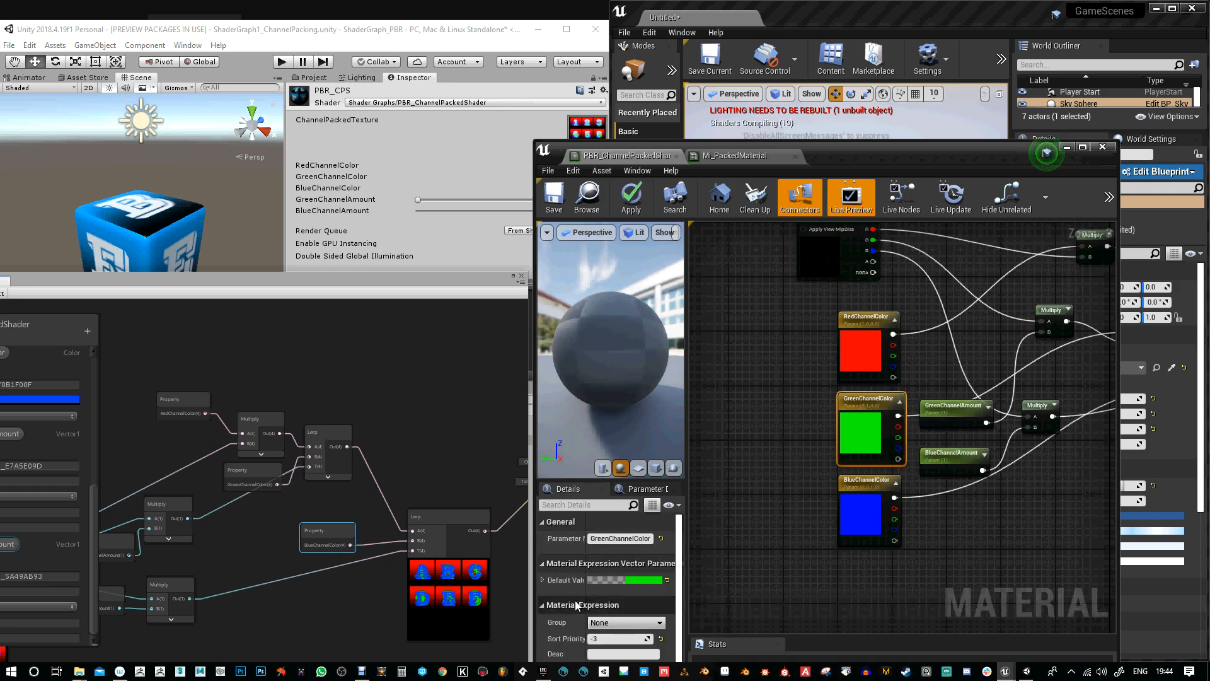
pyautogui.moveTo(614, 633); pyautogui.dragTo(627, 634)
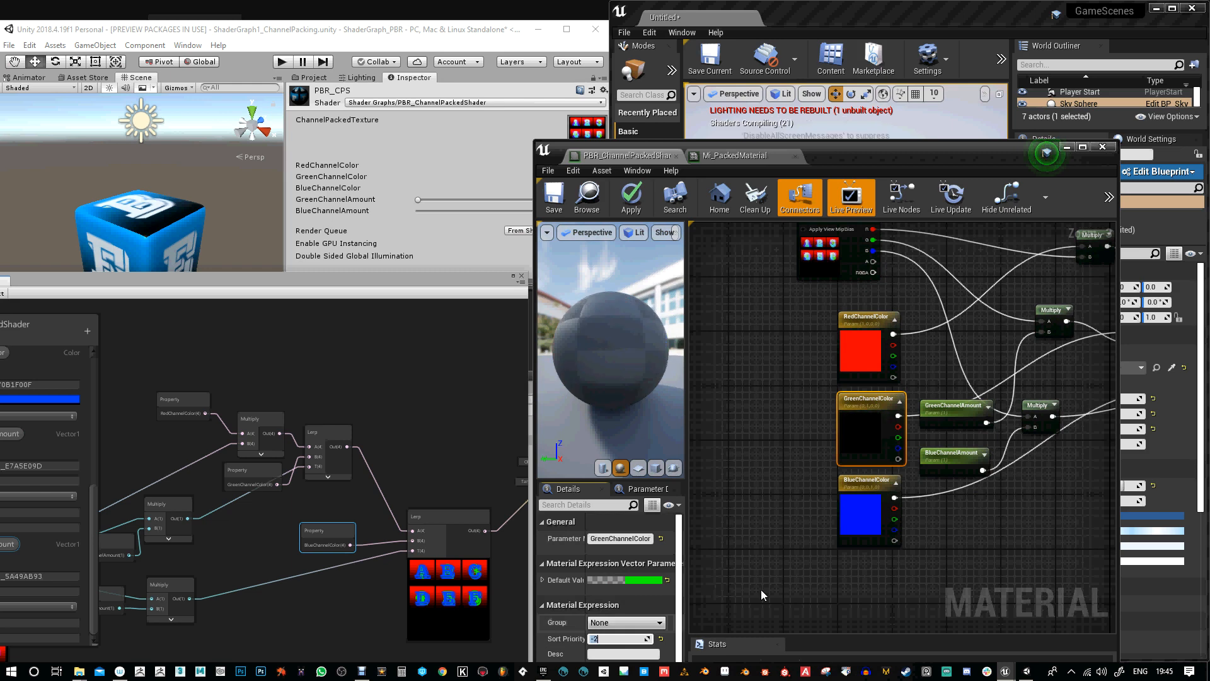
pyautogui.click(858, 480)
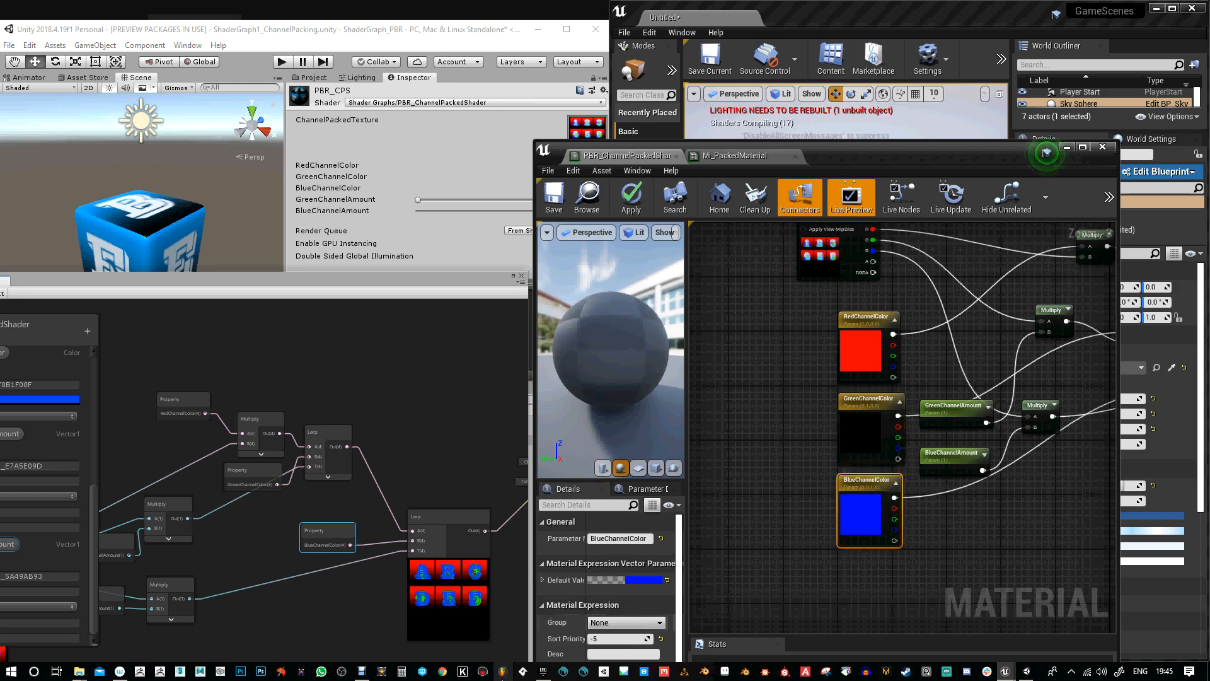
pyautogui.click(618, 638)
pyautogui.write('-1')
pyautogui.press('Return')
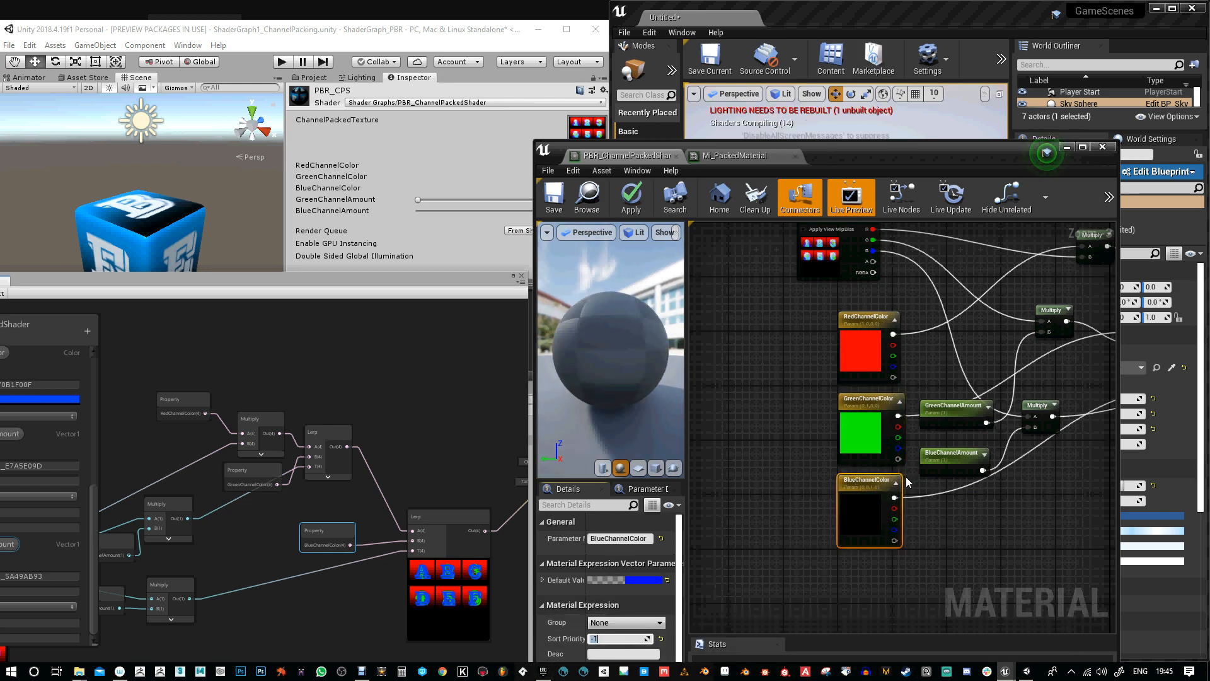
# Set GreenChannelAmount's sort priority to -5 and BlueChannelAmount's to -4, and apply the material changes
pyautogui.click(953, 455)
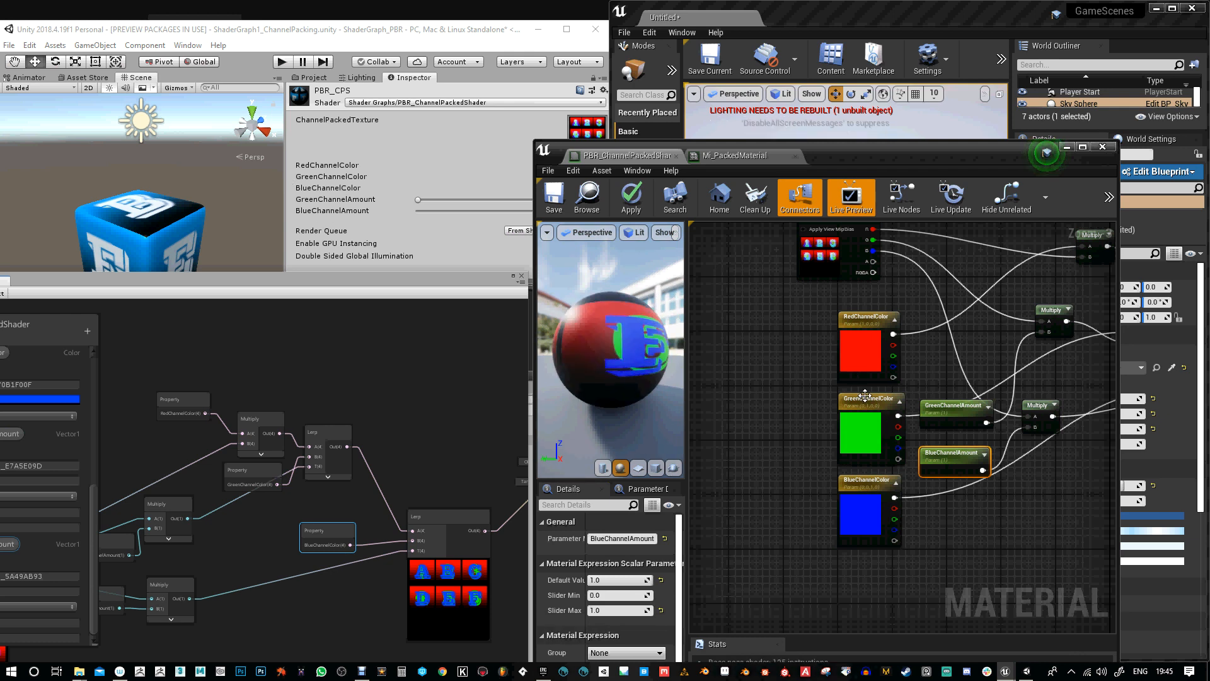
pyautogui.click(953, 406)
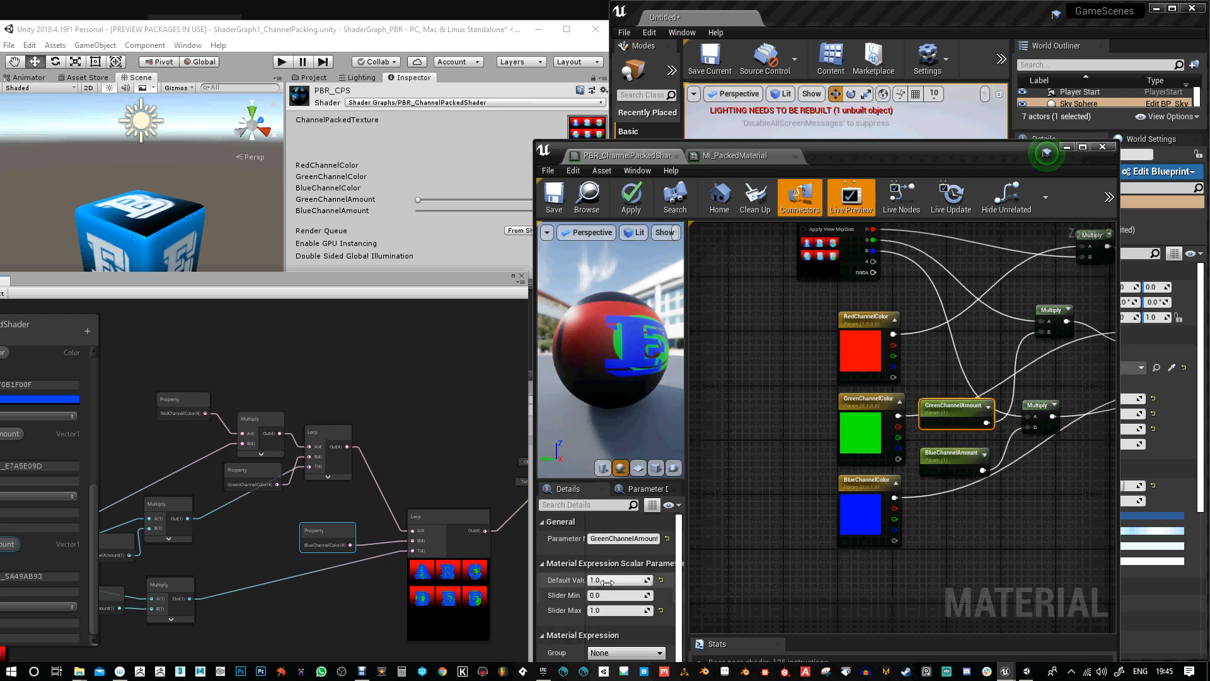
pyautogui.scroll(-1, 604, 624)
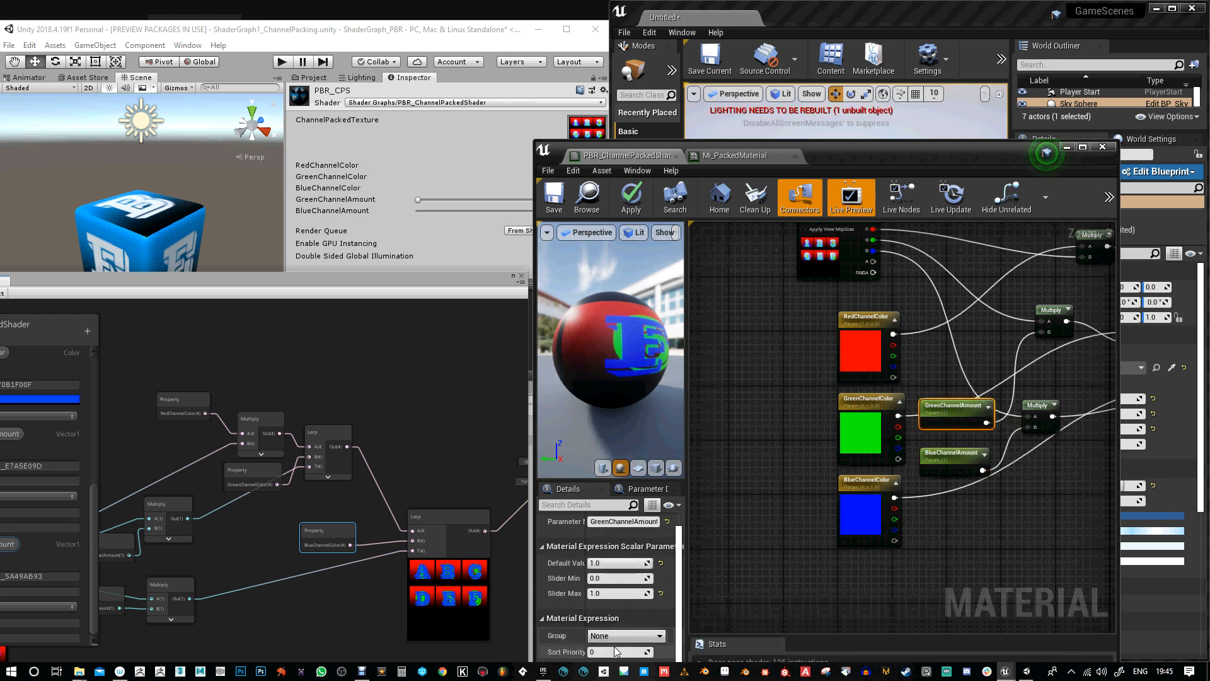
pyautogui.click(617, 649)
pyautogui.write('-5')
pyautogui.press('Return')
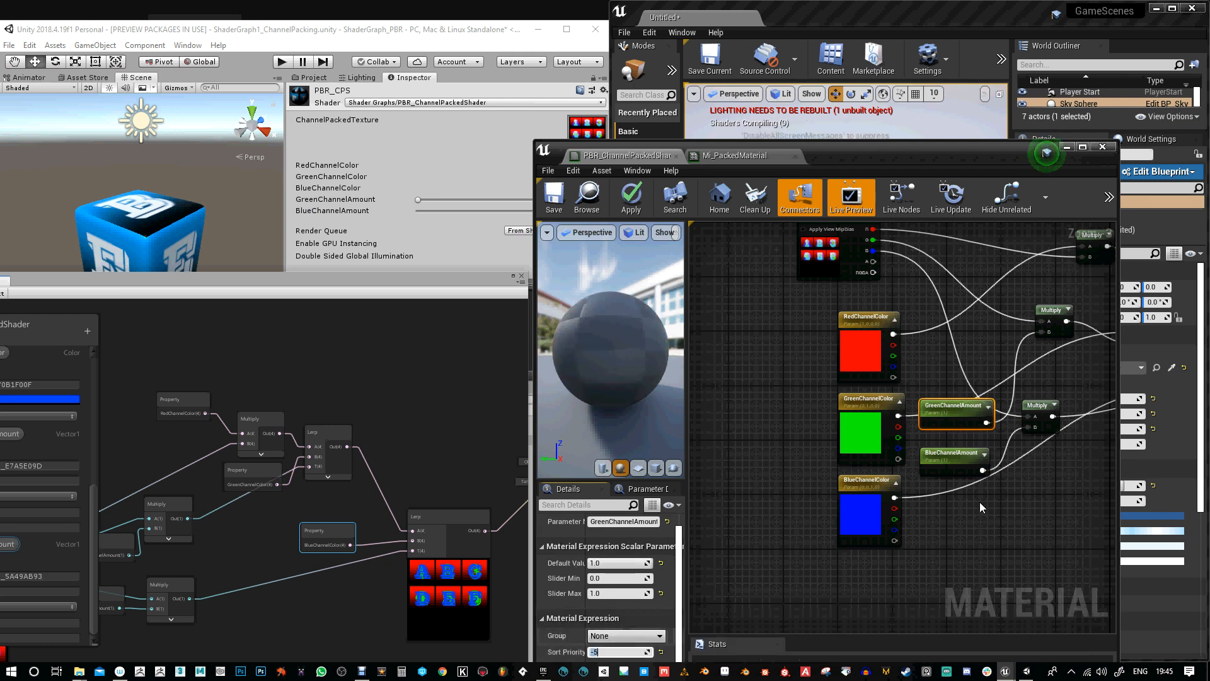
pyautogui.click(950, 462)
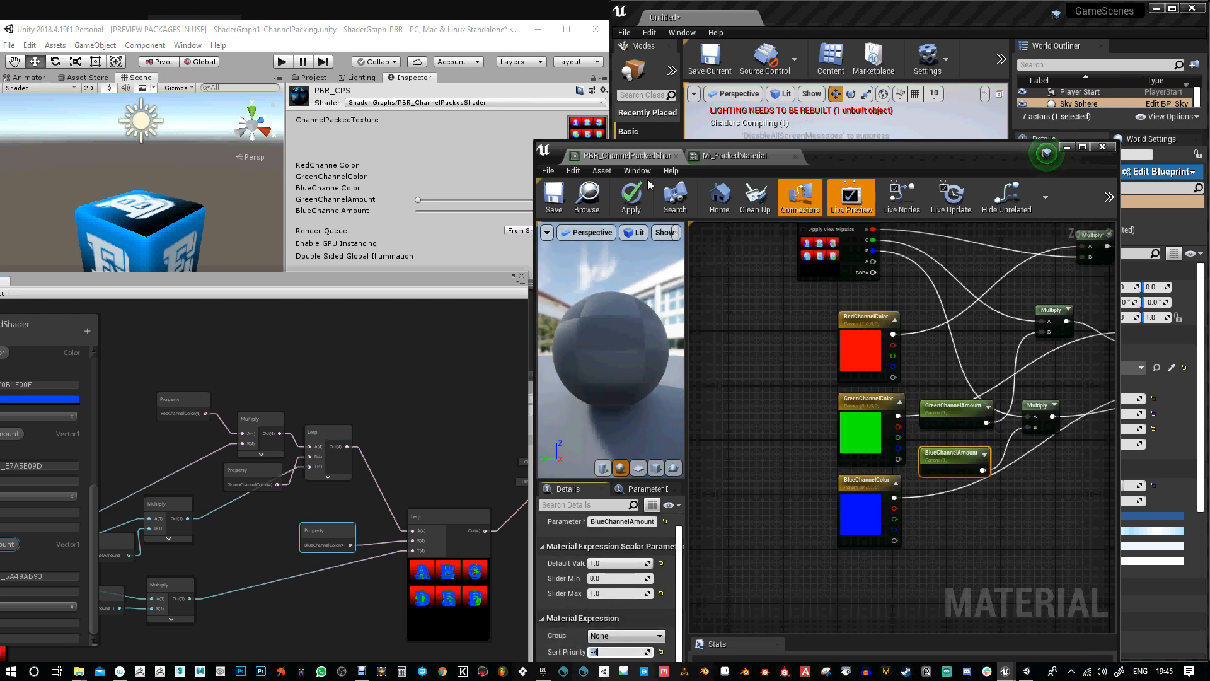
pyautogui.click(630, 213)
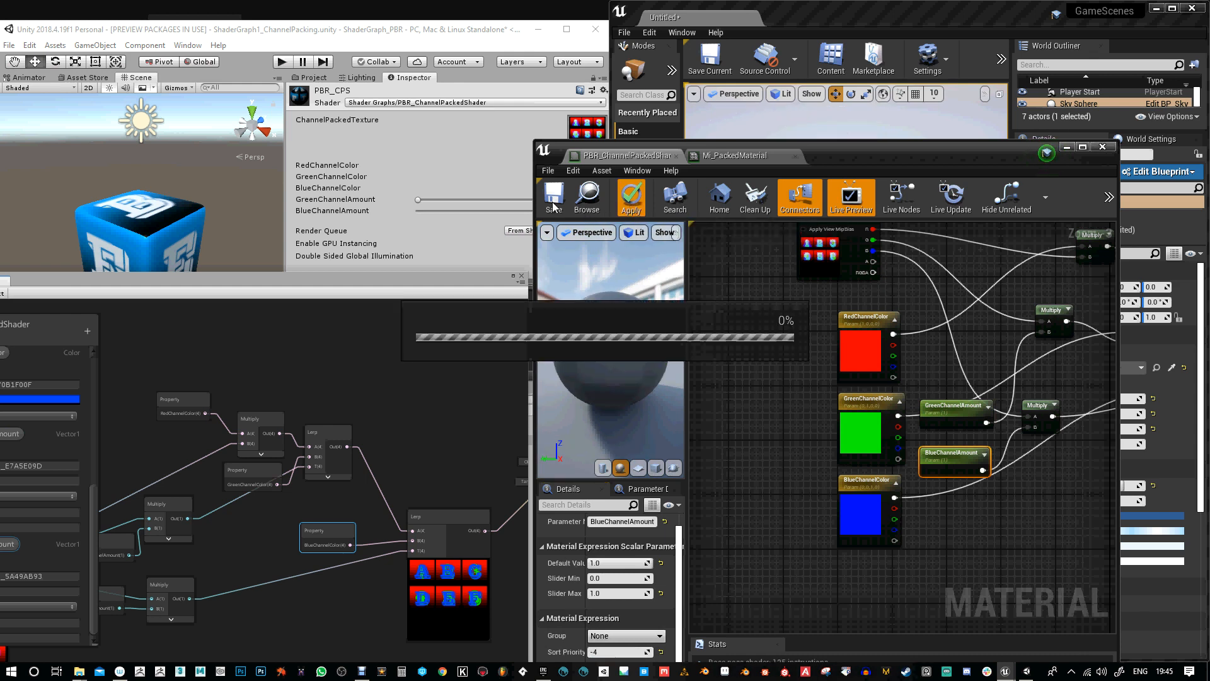
# Check the order of the amount and colour parameters in Mi_PackedMaterial
pyautogui.moveTo(897, 164); pyautogui.dragTo(900, 313)
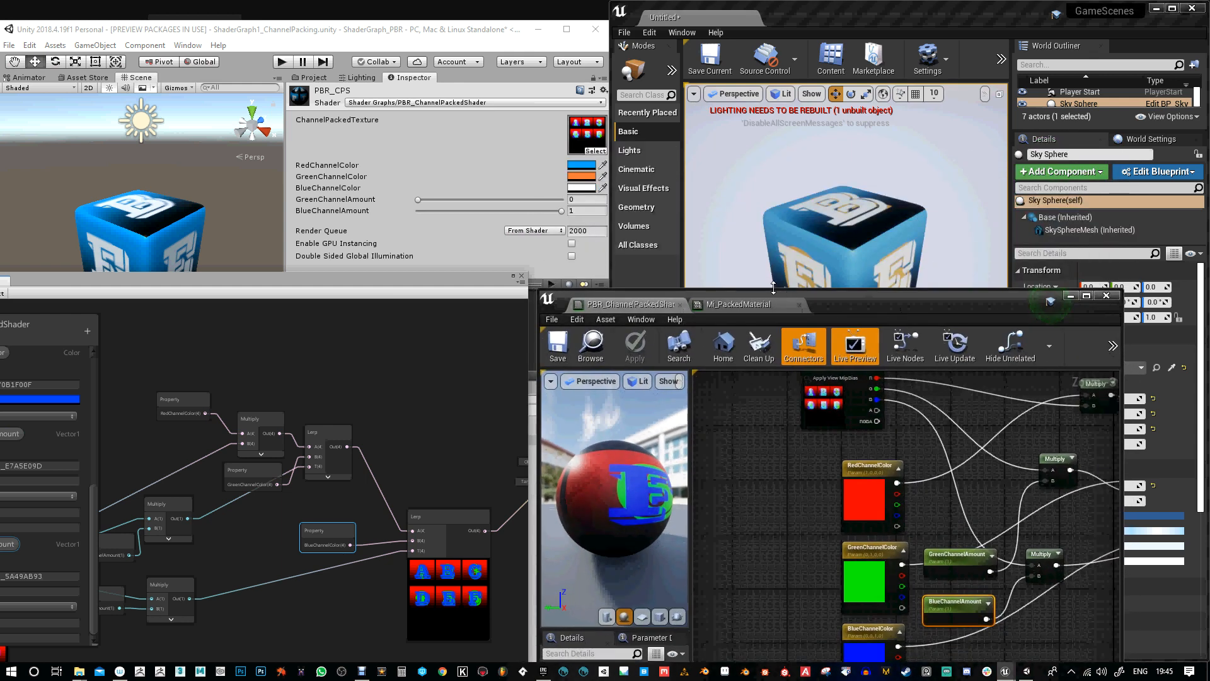
pyautogui.click(741, 305)
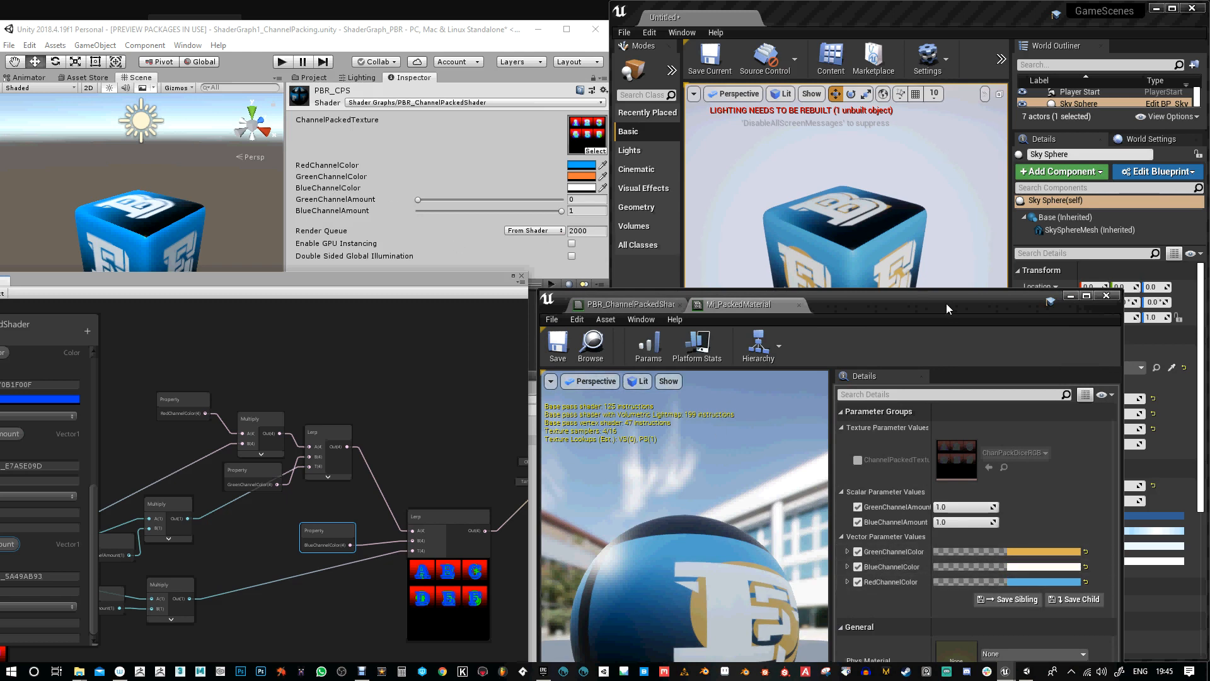
pyautogui.moveTo(947, 304); pyautogui.dragTo(940, 228)
# In PBR_ChannelPackedShader, set RedChannelColor's sort priority to -3 and apply the changes
pyautogui.click(629, 228)
pyautogui.moveTo(822, 234); pyautogui.dragTo(902, 126)
pyautogui.click(862, 352)
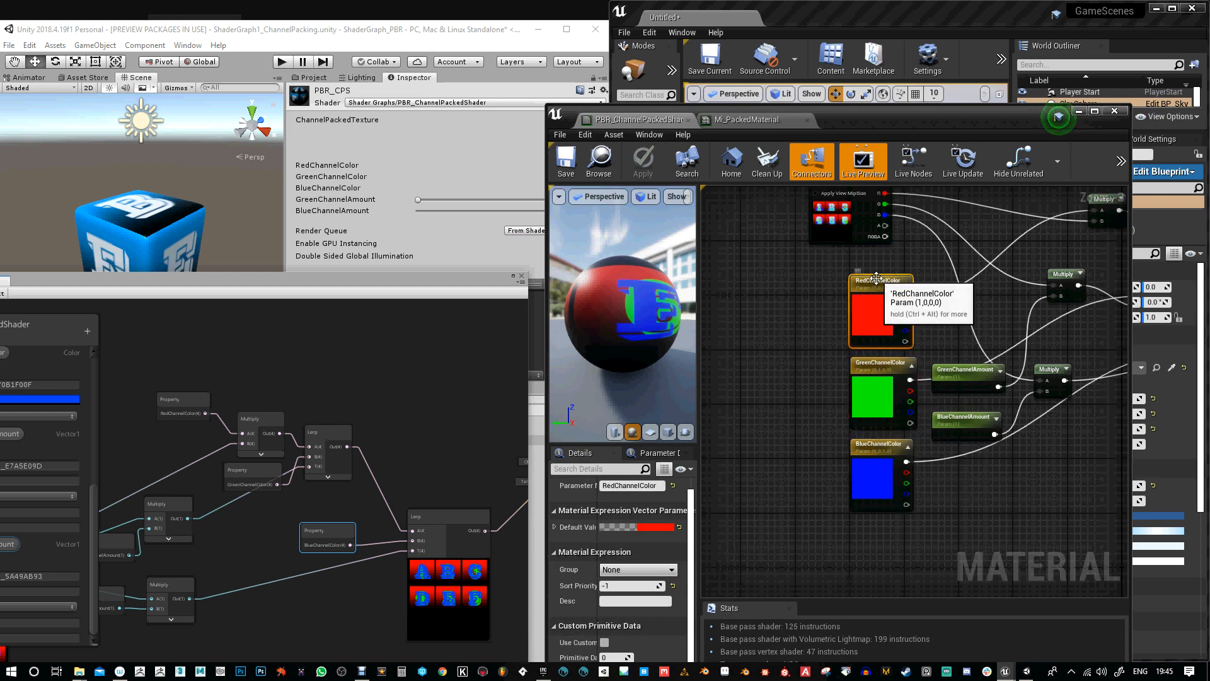
pyautogui.click(878, 489)
pyautogui.click(872, 279)
pyautogui.click(617, 585)
pyautogui.write('-3')
pyautogui.press('Return')
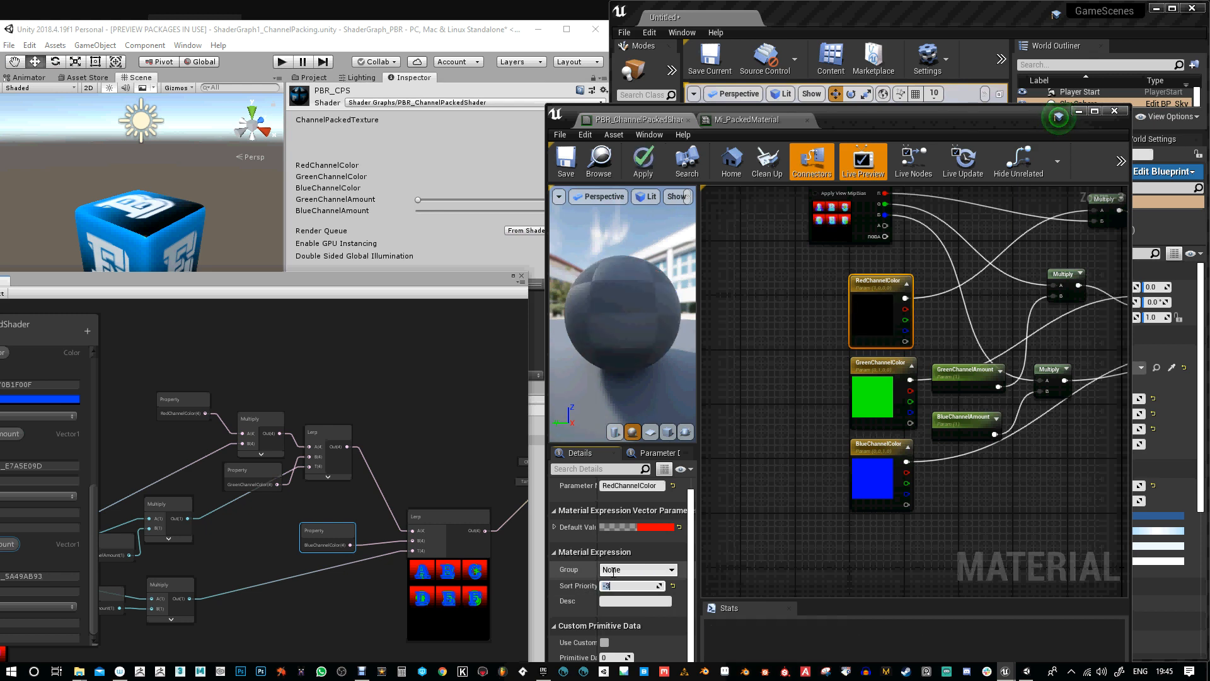
pyautogui.click(644, 165)
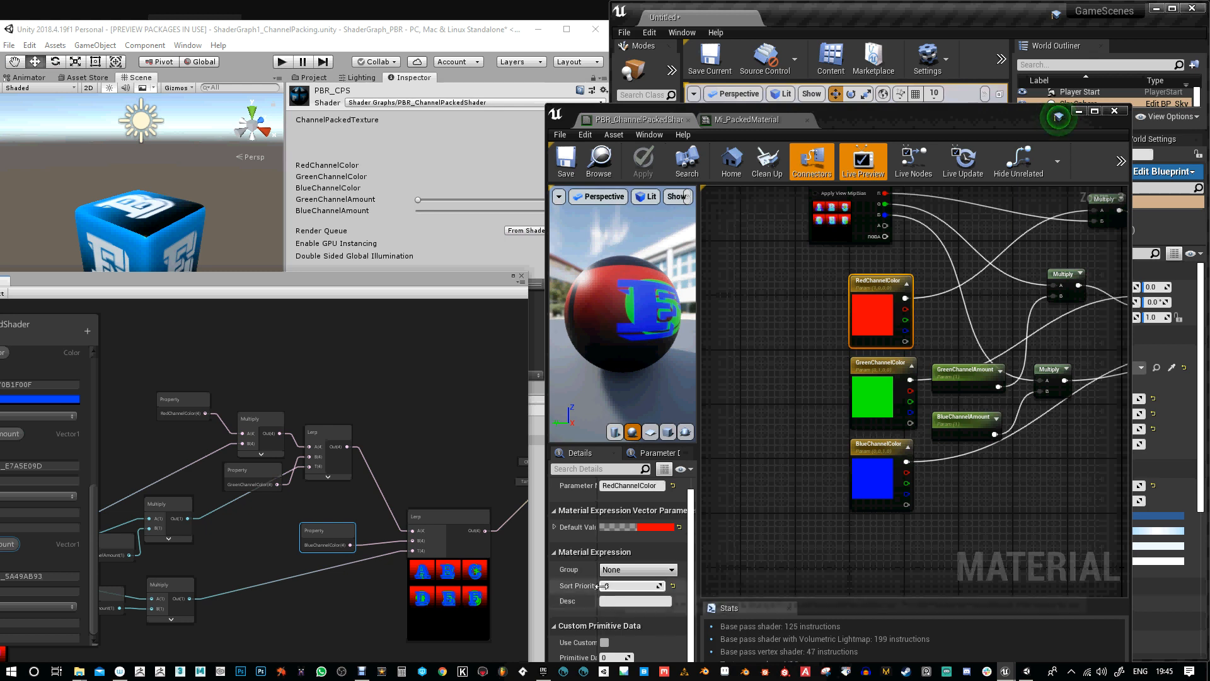
# Compare the parameter order in Mi_PackedMaterial with the property order of the Unity PBR_CPS material
pyautogui.click(788, 120)
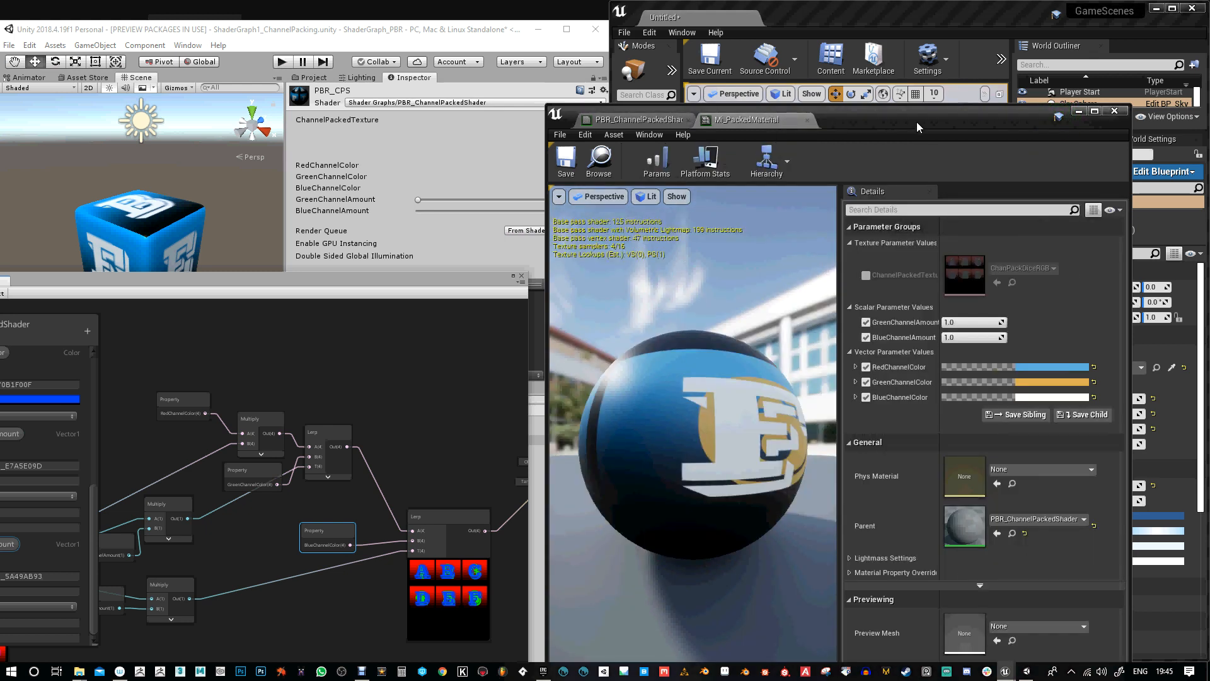
pyautogui.moveTo(886, 120); pyautogui.dragTo(878, 289)
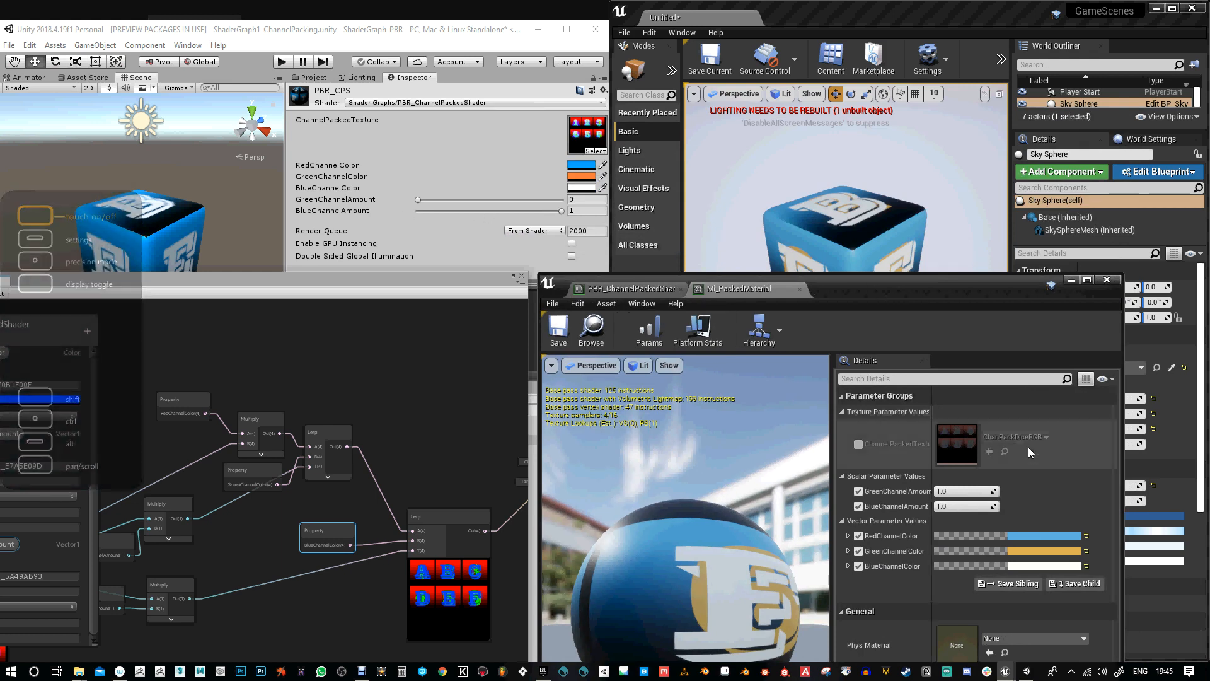
# In Unity, set PBR_CPS's GreenChannelAmount to about 0.378 and BlueChannelAmount to about 0.373, and return to Mi_PackedMaterial in Unreal
pyautogui.moveTo(557, 214); pyautogui.dragTo(510, 208)
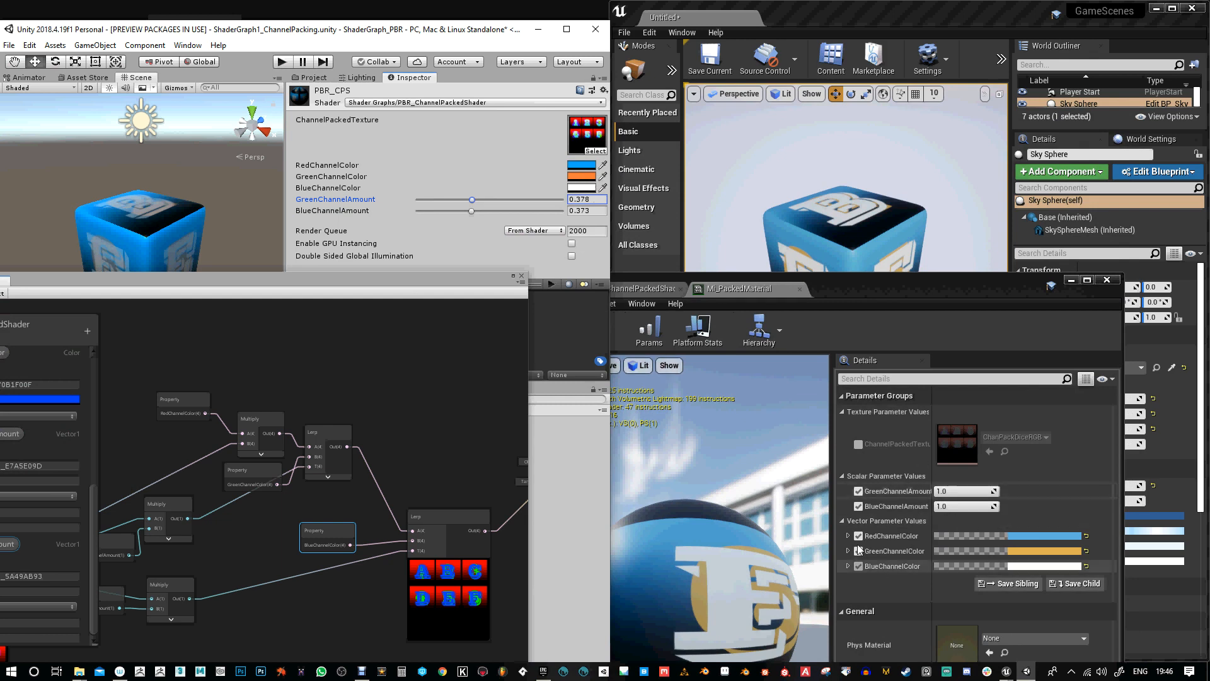
pyautogui.click(856, 477)
pyautogui.click(842, 490)
pyautogui.click(842, 490)
pyautogui.click(842, 477)
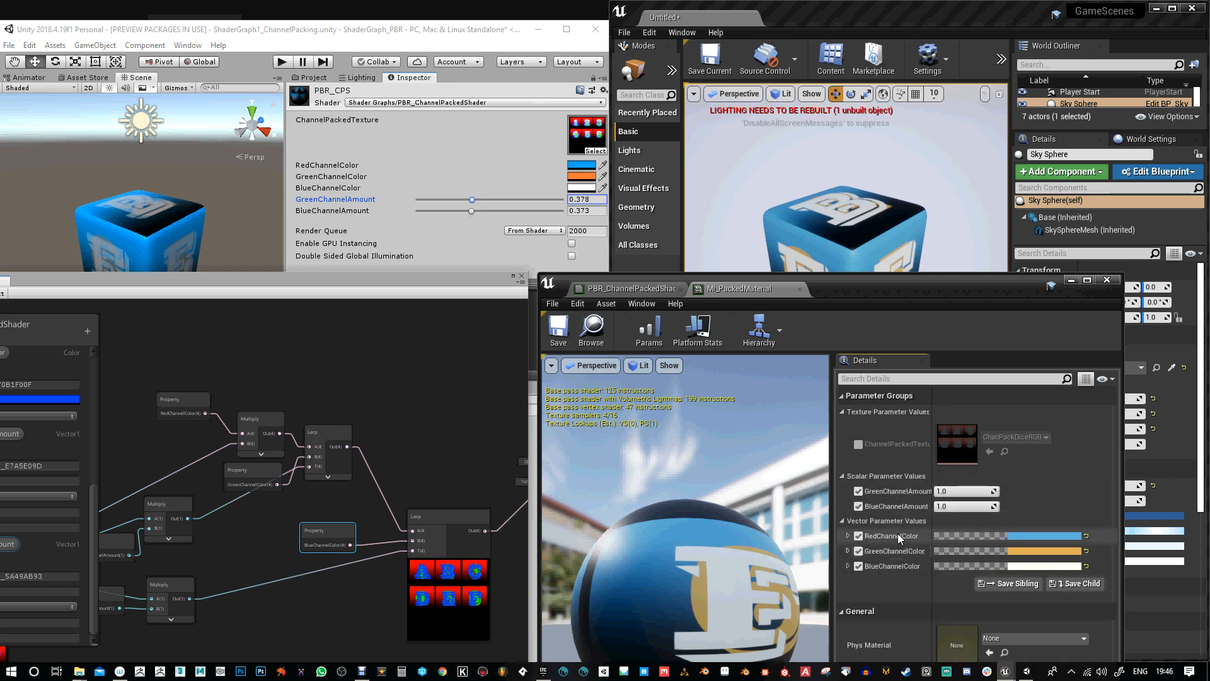
# In PBR_ChannelPackedShader, set the GreenChannelAmount parameter's sort priority to 4
pyautogui.moveTo(835, 288); pyautogui.dragTo(929, 97)
pyautogui.click(653, 284)
pyautogui.click(952, 466)
pyautogui.click(622, 588)
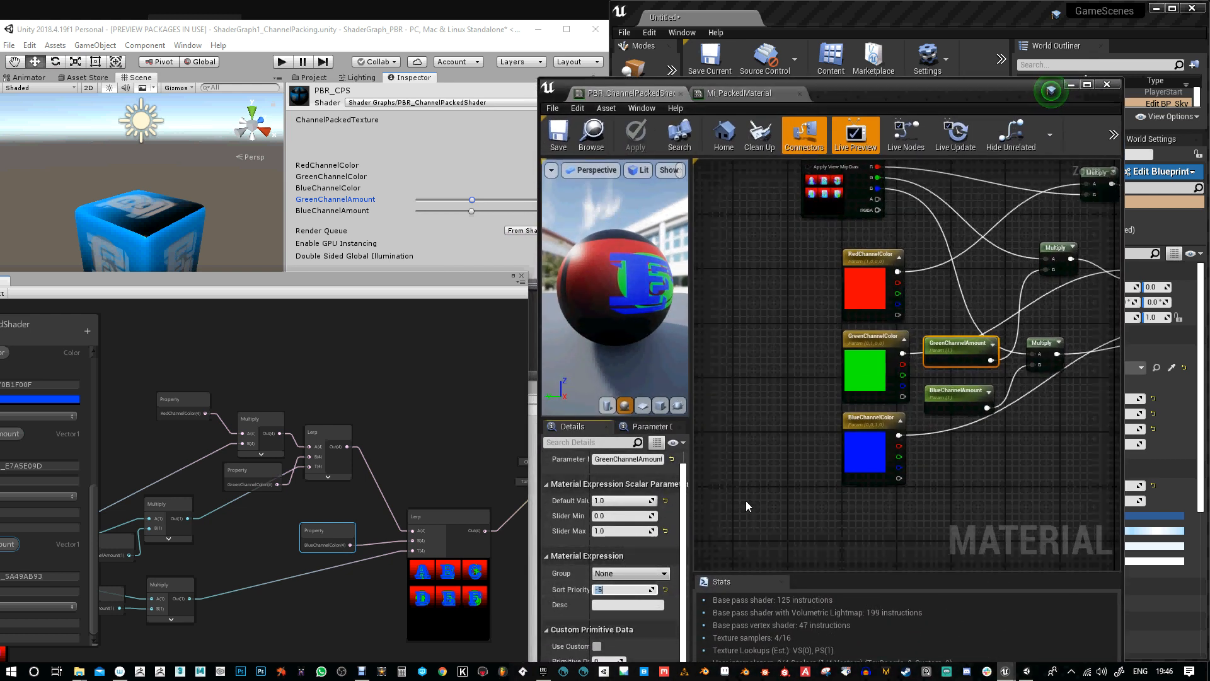
pyautogui.write('4')
pyautogui.press('Return')
# Set the BlueChannelAmount parameter's sort priority to 5 and apply the material changes
pyautogui.click(951, 402)
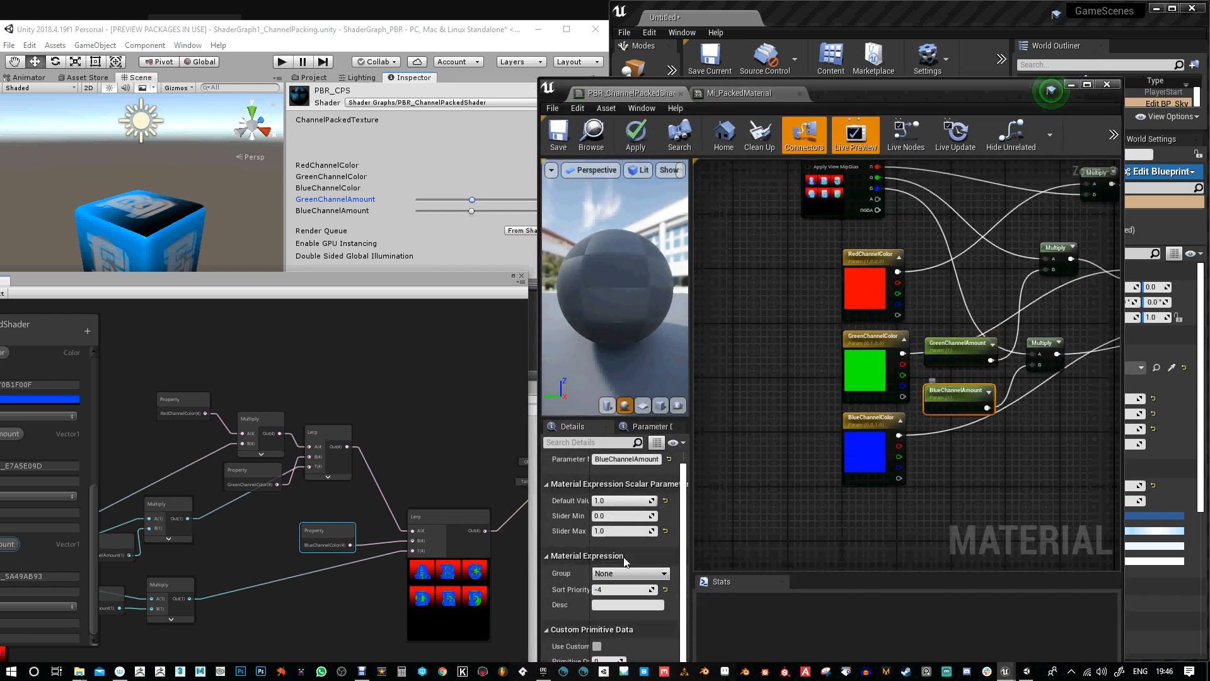
pyautogui.click(608, 590)
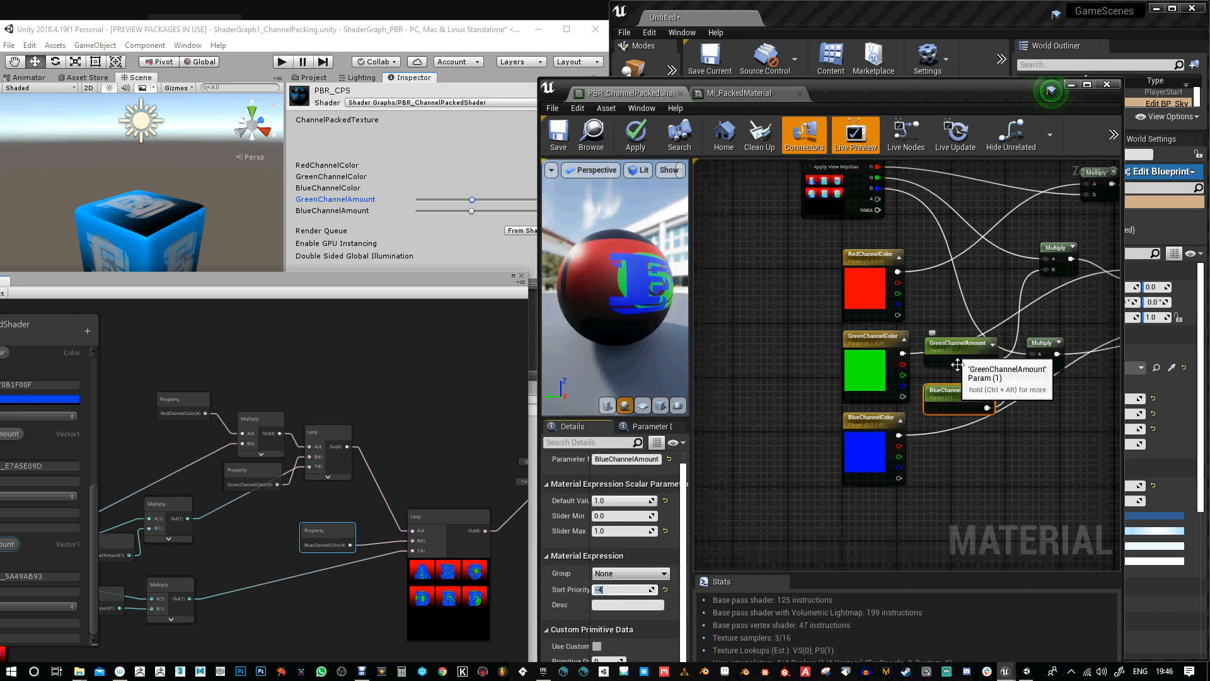
pyautogui.write('5')
pyautogui.press('Return')
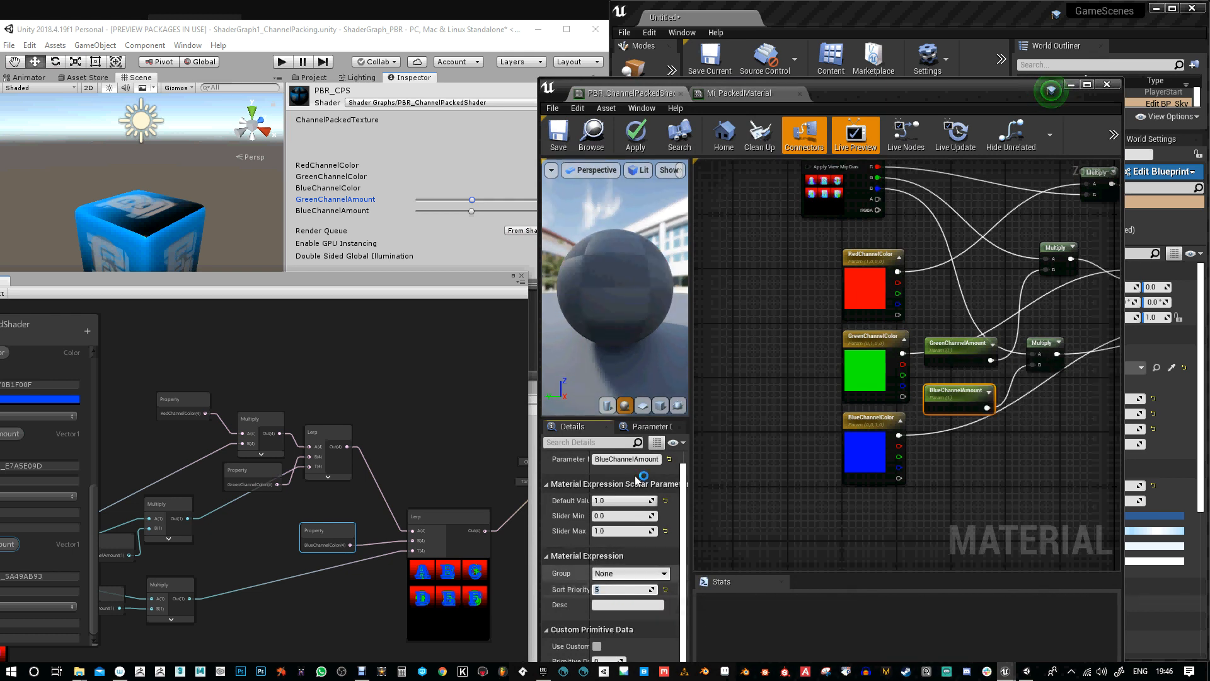
pyautogui.moveTo(869, 92); pyautogui.dragTo(858, 304)
pyautogui.click(625, 350)
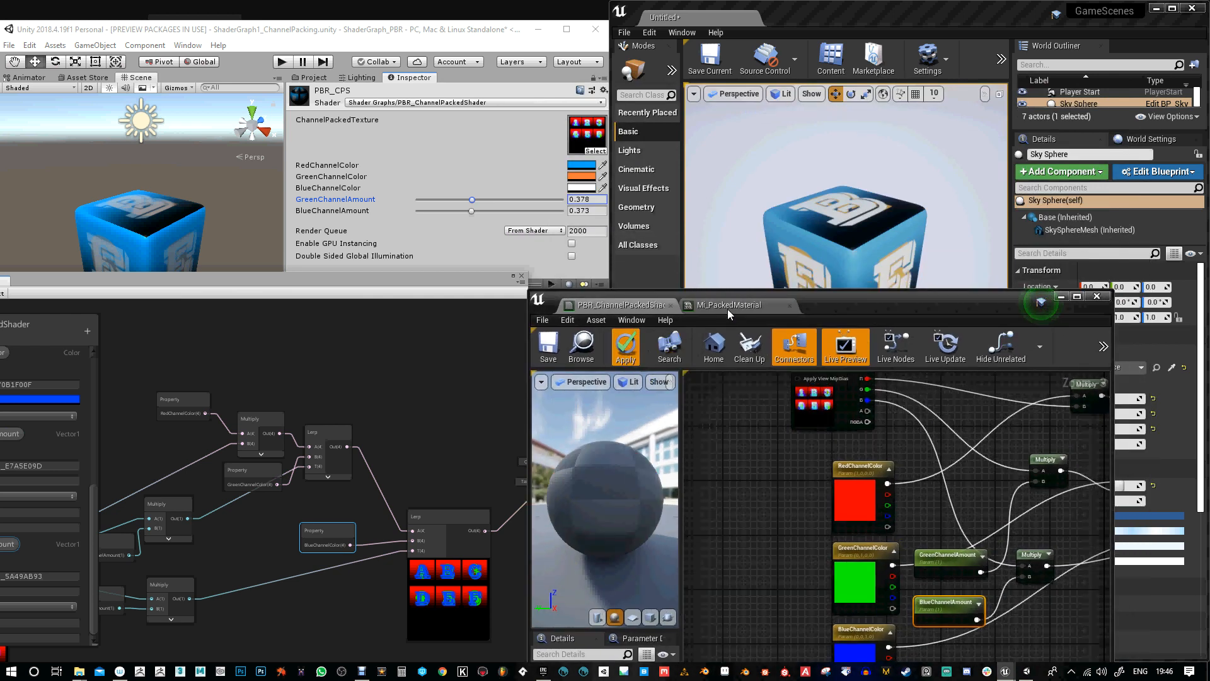
# Check the order of the scalar and vector parameters in Mi_PackedMaterial, and return to PBR_ChannelPackedShader
pyautogui.click(729, 308)
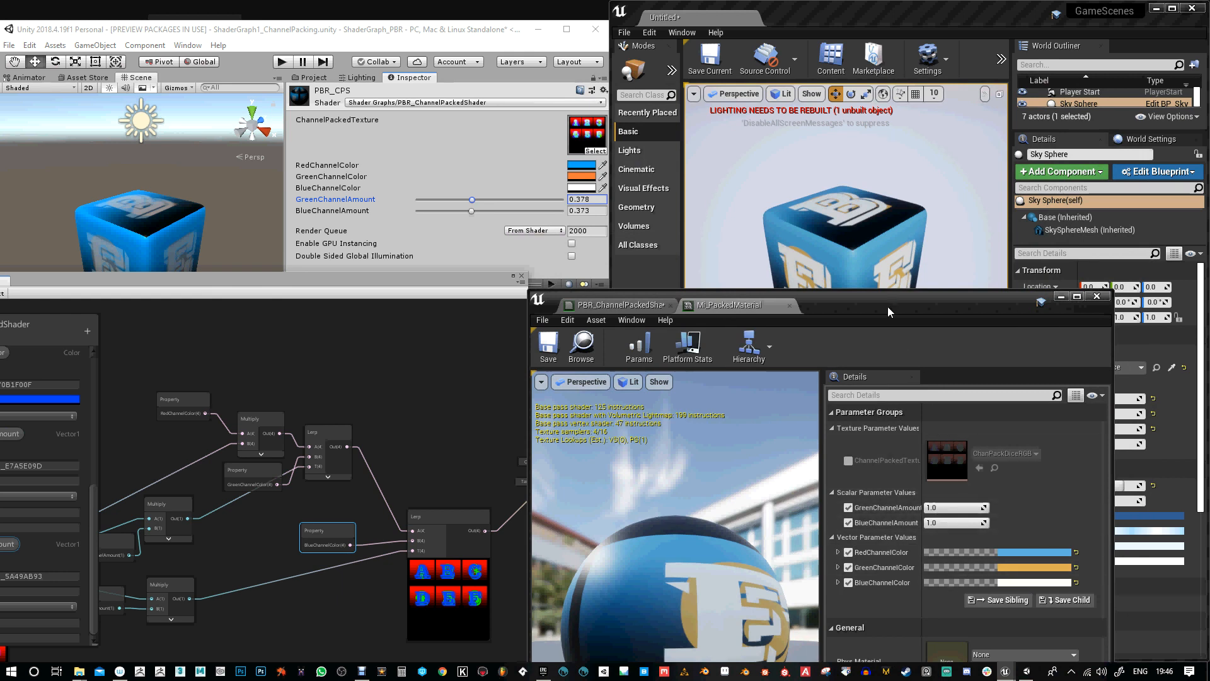
pyautogui.moveTo(887, 306); pyautogui.dragTo(890, 285)
pyautogui.click(650, 290)
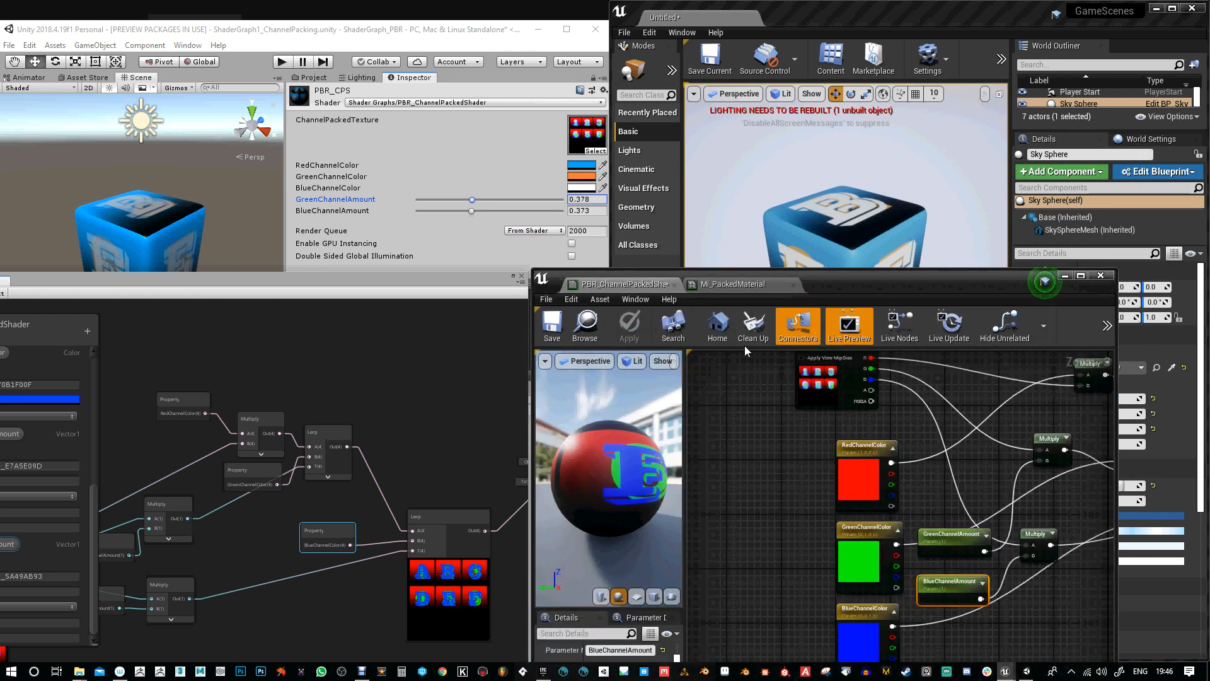
# Move the Unreal material editor and Unity Shader Graph windows down to uncover the cubes in both scene views
pyautogui.moveTo(848, 273); pyautogui.dragTo(890, 383)
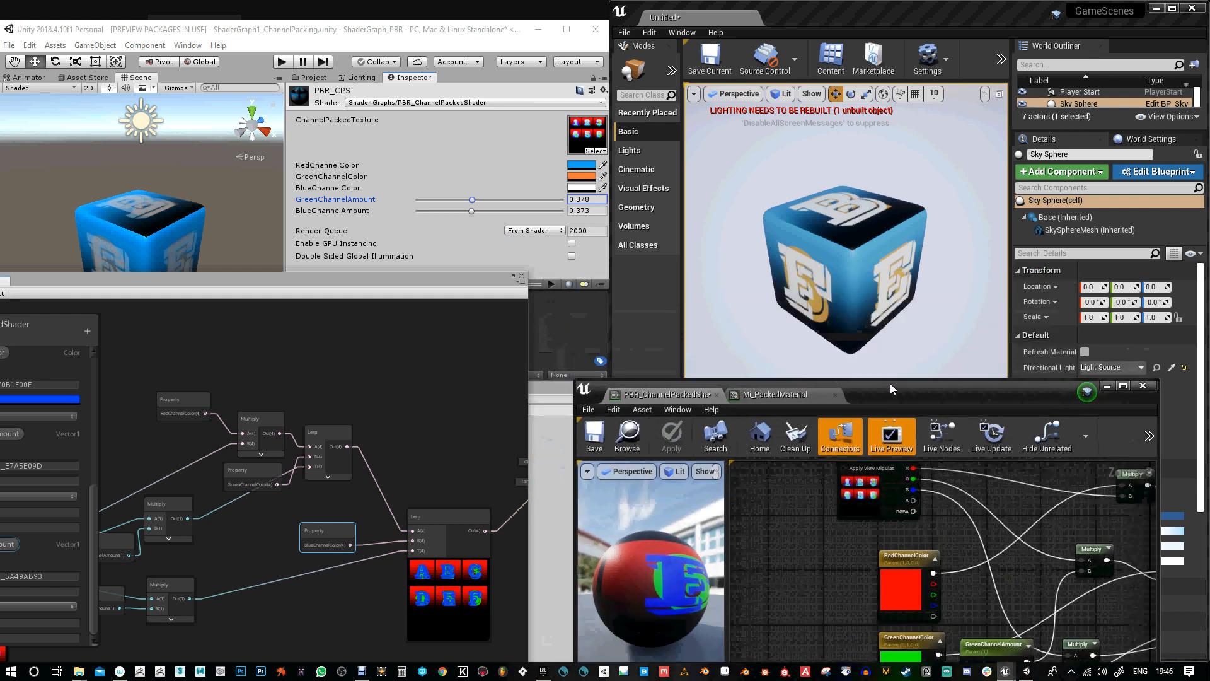
pyautogui.moveTo(414, 291); pyautogui.dragTo(477, 418)
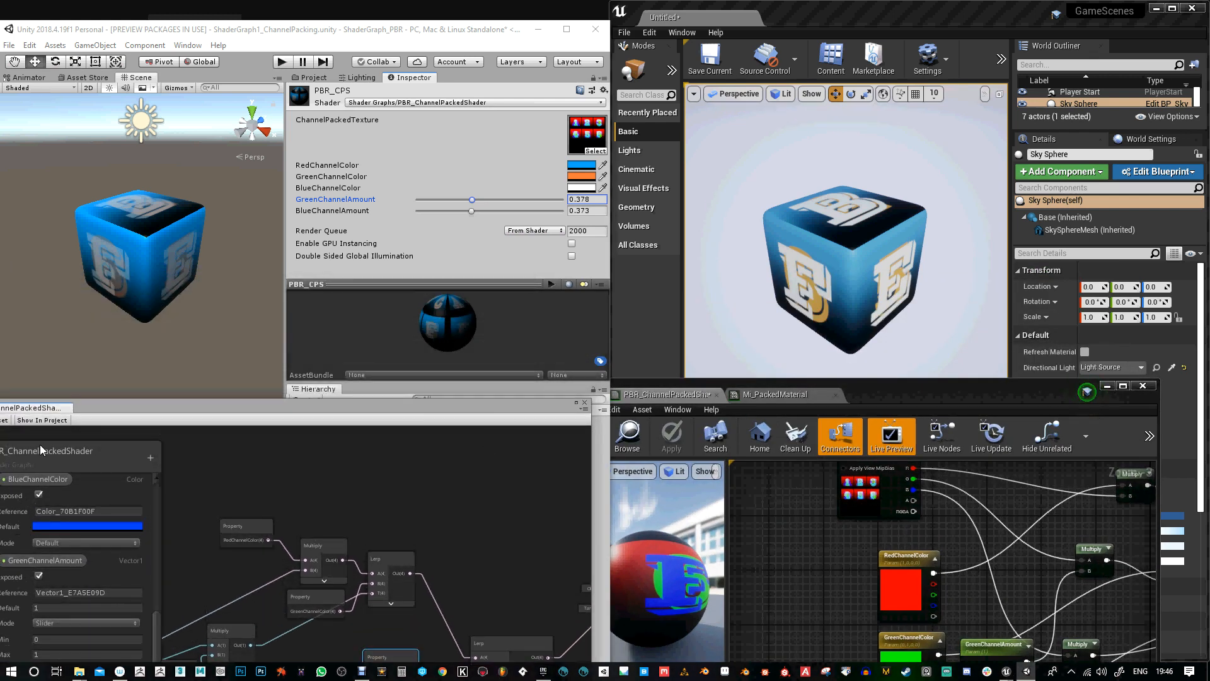
pyautogui.click(933, 384)
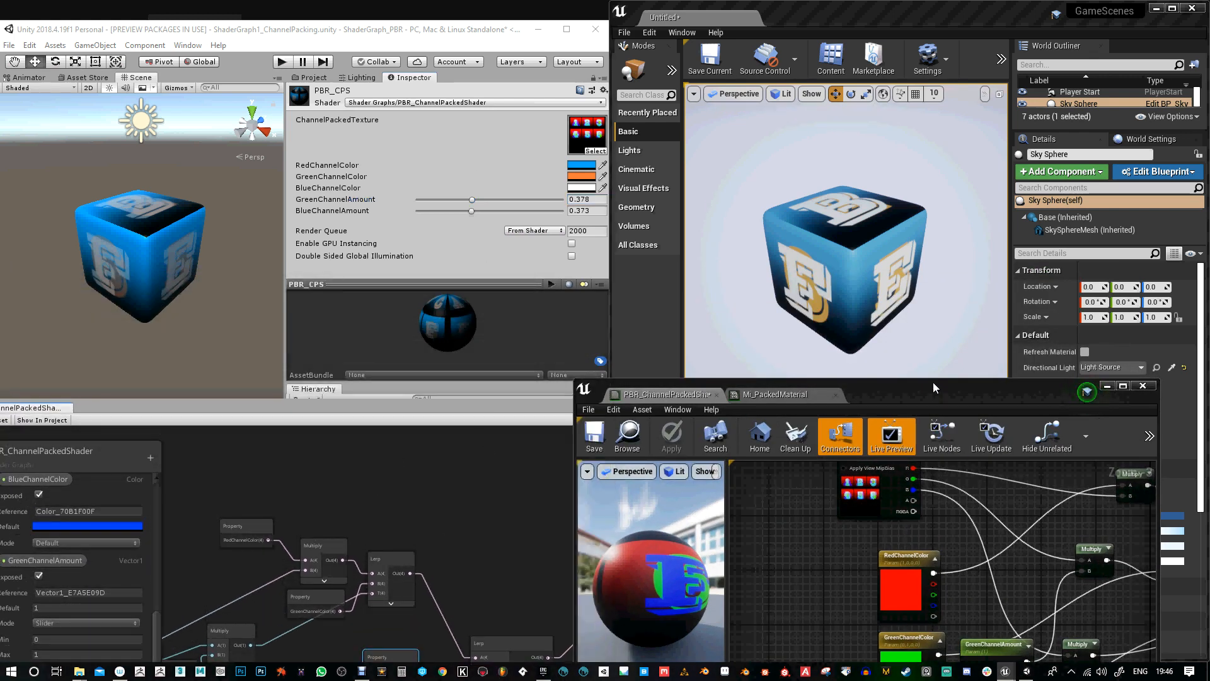
pyautogui.moveTo(905, 388); pyautogui.dragTo(925, 391)
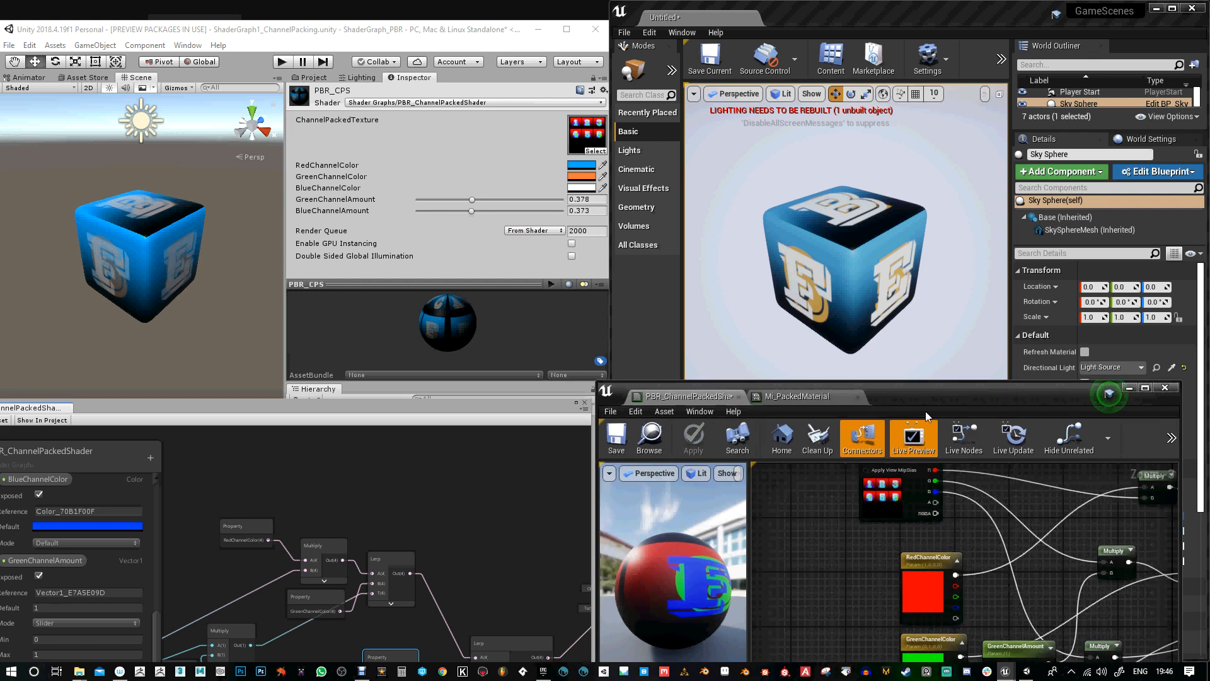